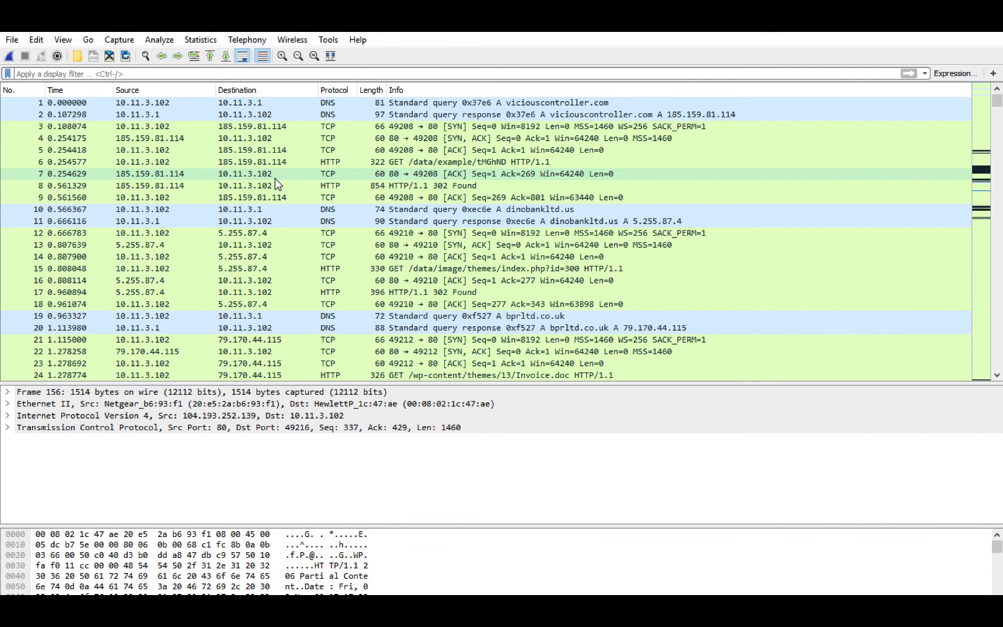
Select packet 1, the DNS query for viciouscontroller.com, and look over its packet details
{"action": "left_click", "coordinate": [204, 71]}
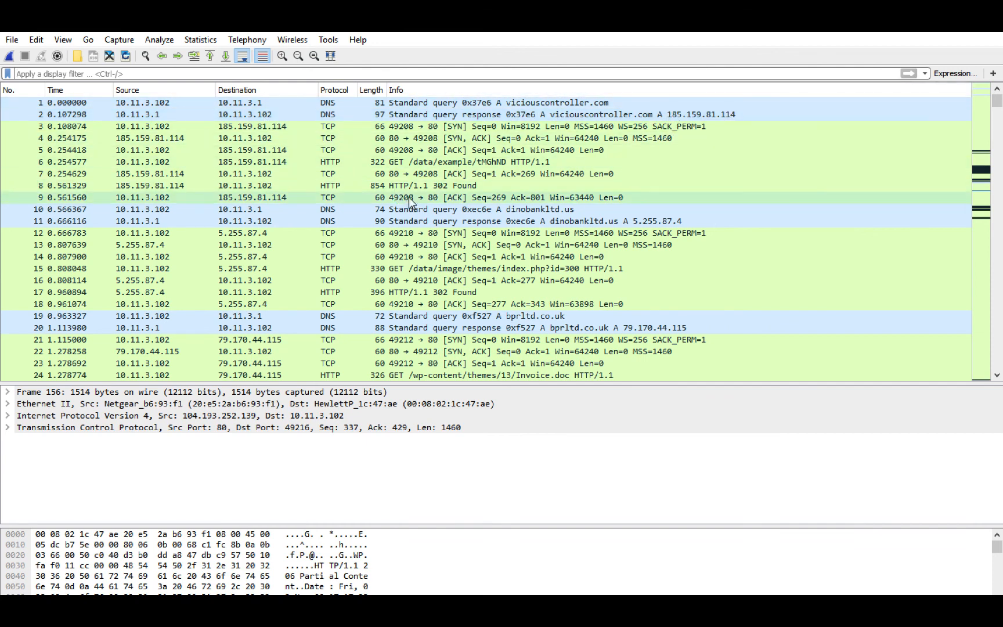
{"action": "left_click", "coordinate": [419, 105]}
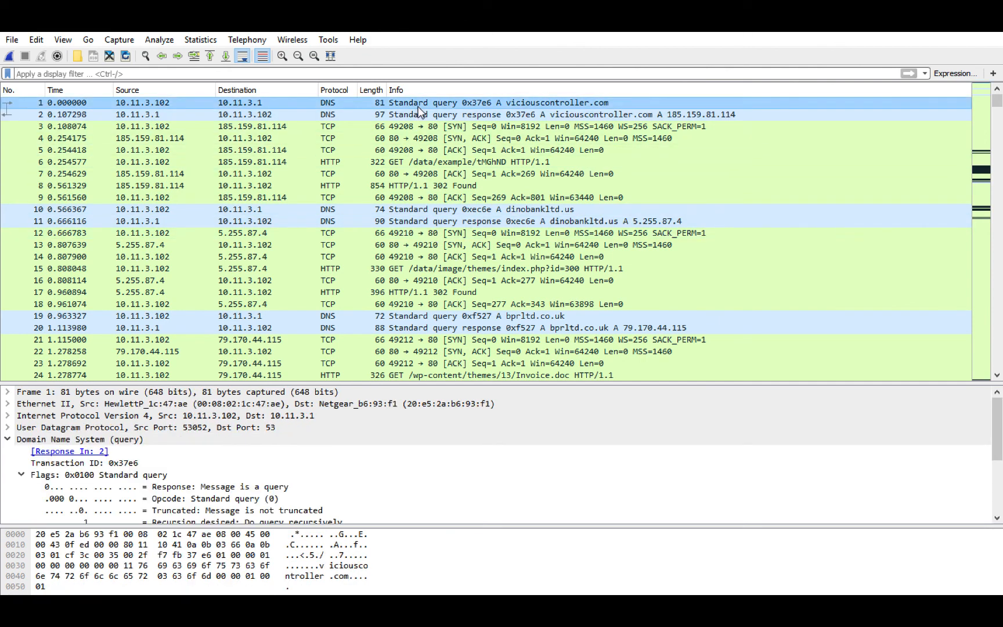
{"action": "scroll", "coordinate": [48, 454], "scroll_direction": "down", "scroll_amount": 1}
{"action": "scroll", "coordinate": [49, 454], "scroll_direction": "up", "scroll_amount": 1}
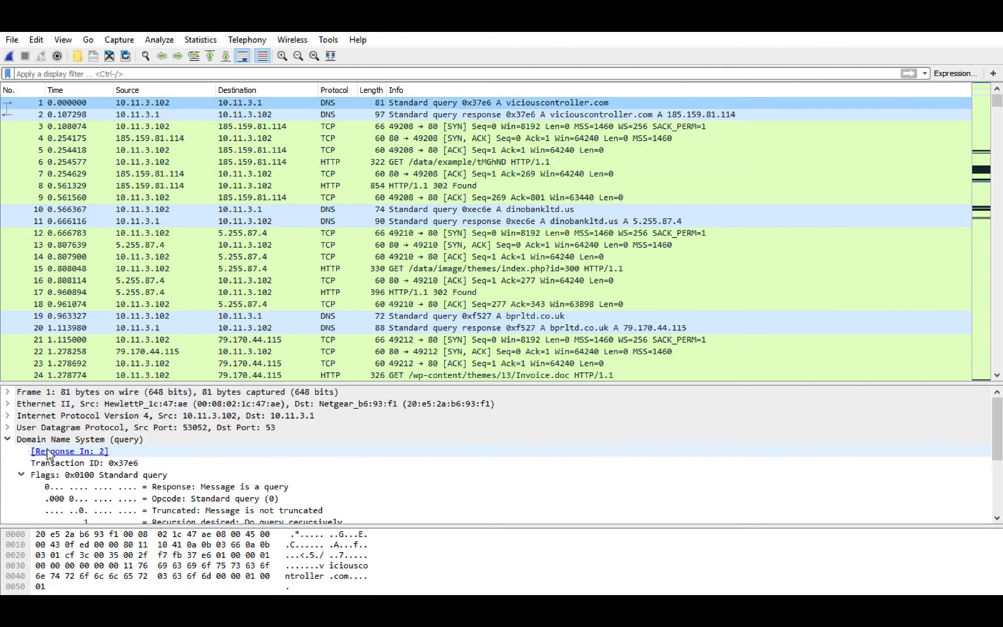
Collapse packet 1's Domain Name System section and inspect the source and destination addresses in its Ethernet II header
{"action": "left_click", "coordinate": [8, 440]}
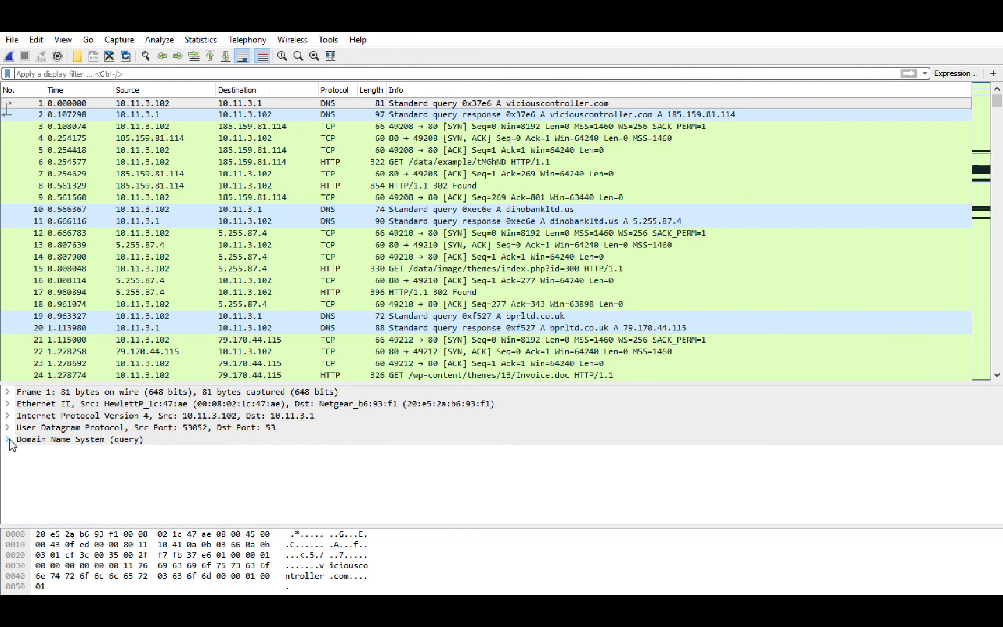
{"action": "left_click", "coordinate": [9, 404]}
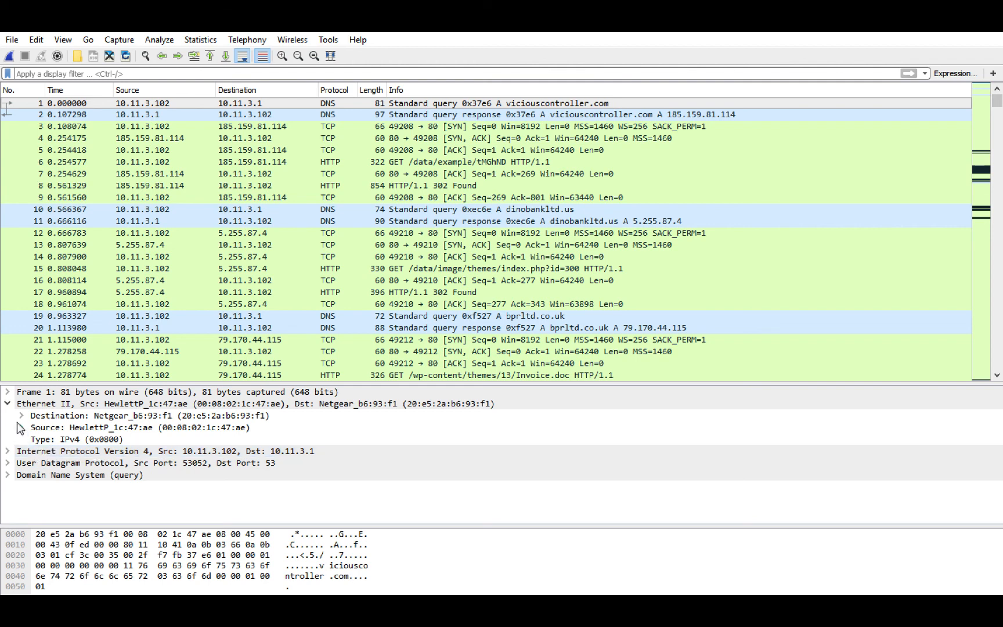
{"action": "left_click", "coordinate": [7, 403]}
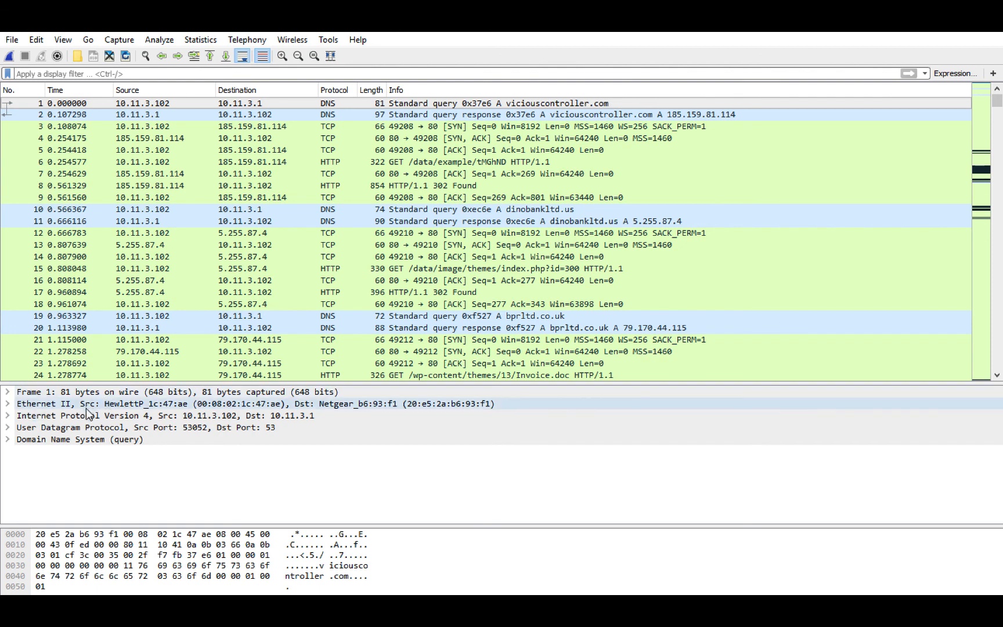
Expand packet 1's Internet Protocol Version 4 header and highlight its Time to live field
{"action": "left_click", "coordinate": [7, 415]}
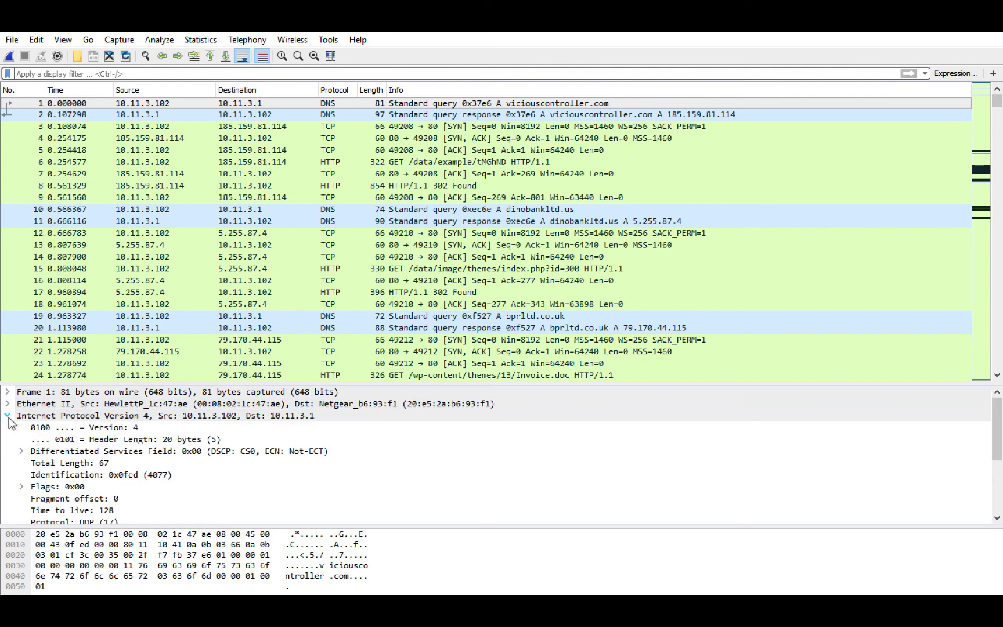
{"action": "scroll", "coordinate": [66, 453], "scroll_direction": "down", "scroll_amount": 1}
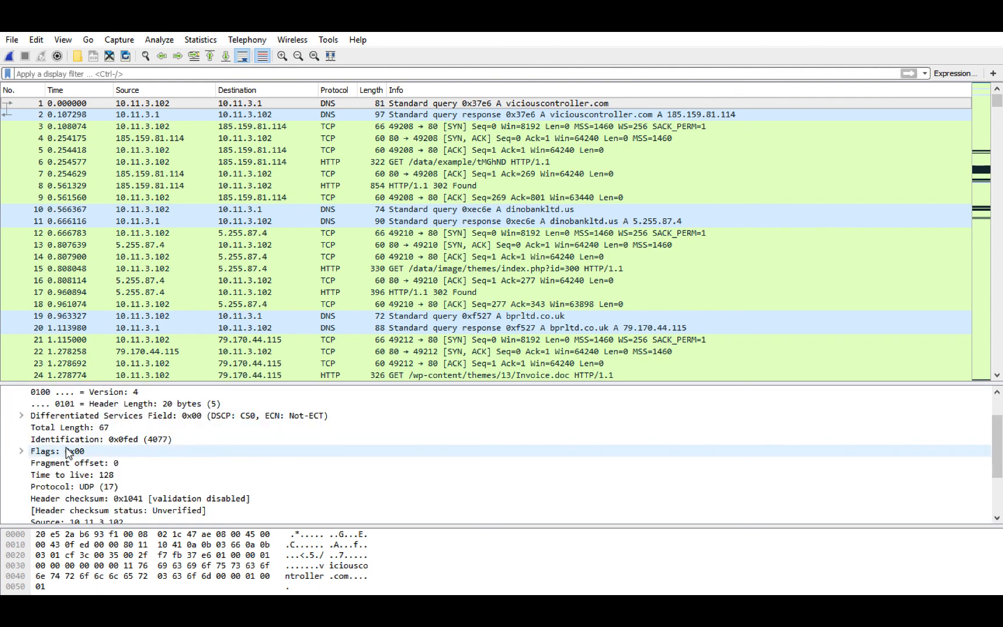
{"action": "scroll", "coordinate": [64, 459], "scroll_direction": "up", "scroll_amount": 1}
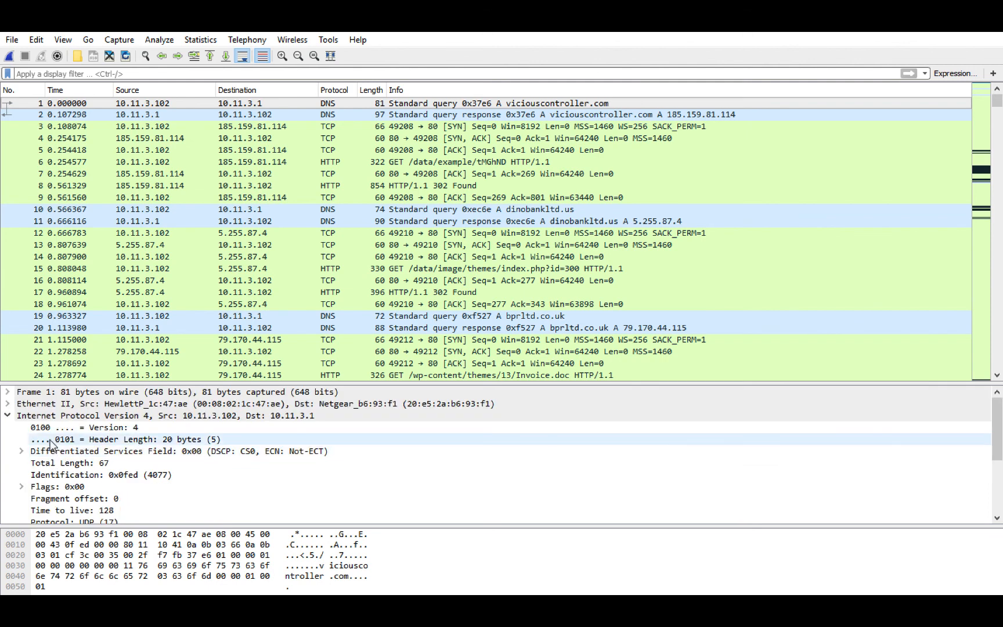
{"action": "scroll", "coordinate": [80, 479], "scroll_direction": "down", "scroll_amount": 1}
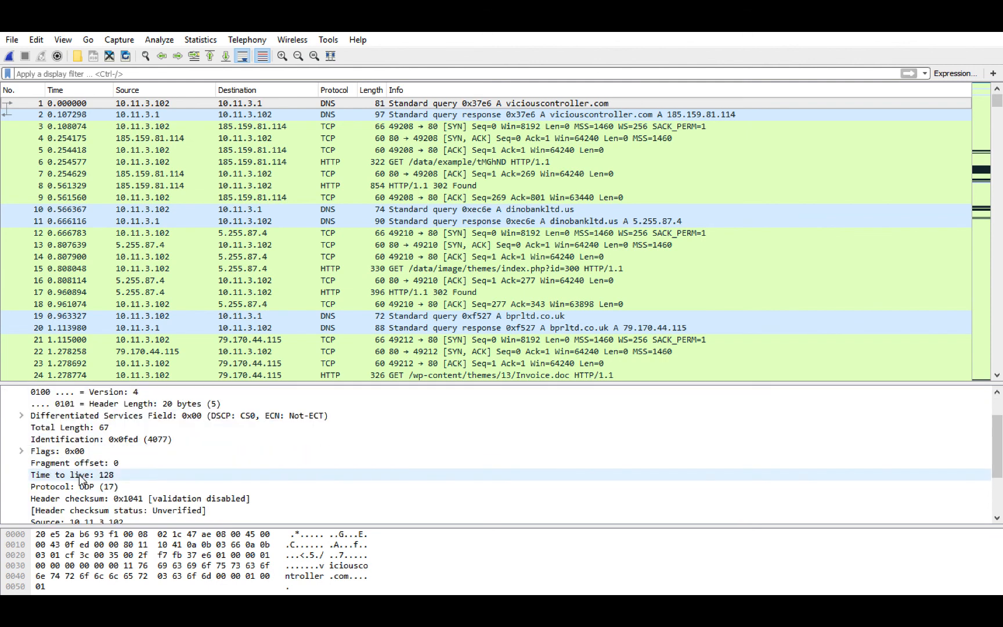
{"action": "left_click", "coordinate": [76, 480]}
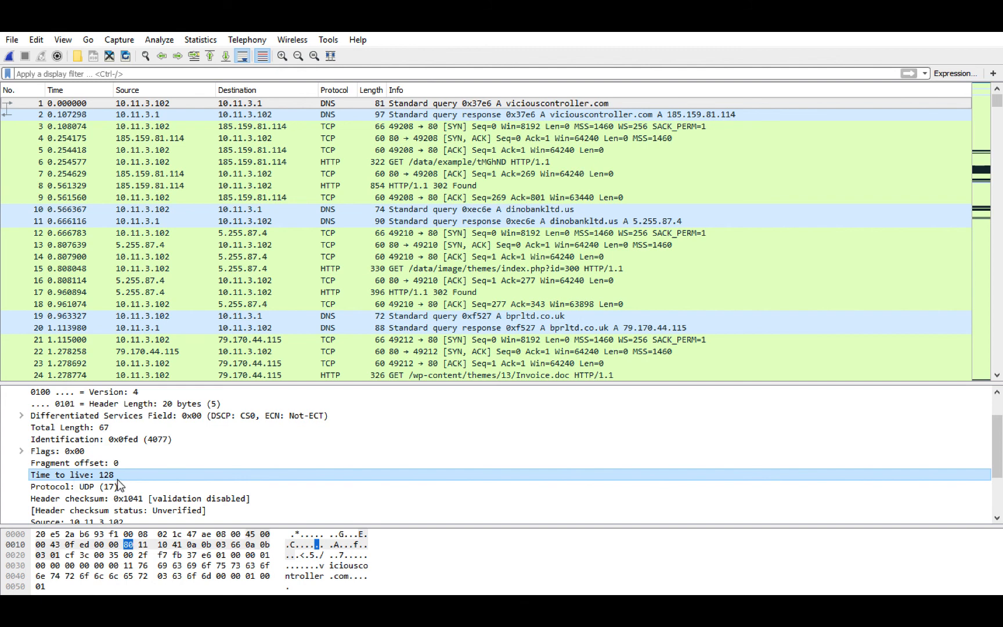
Highlight the Source, Destination and Protocol fields in packet 1's IPv4 header, review the header, and collapse it
{"action": "scroll", "coordinate": [119, 485], "scroll_direction": "down", "scroll_amount": 2}
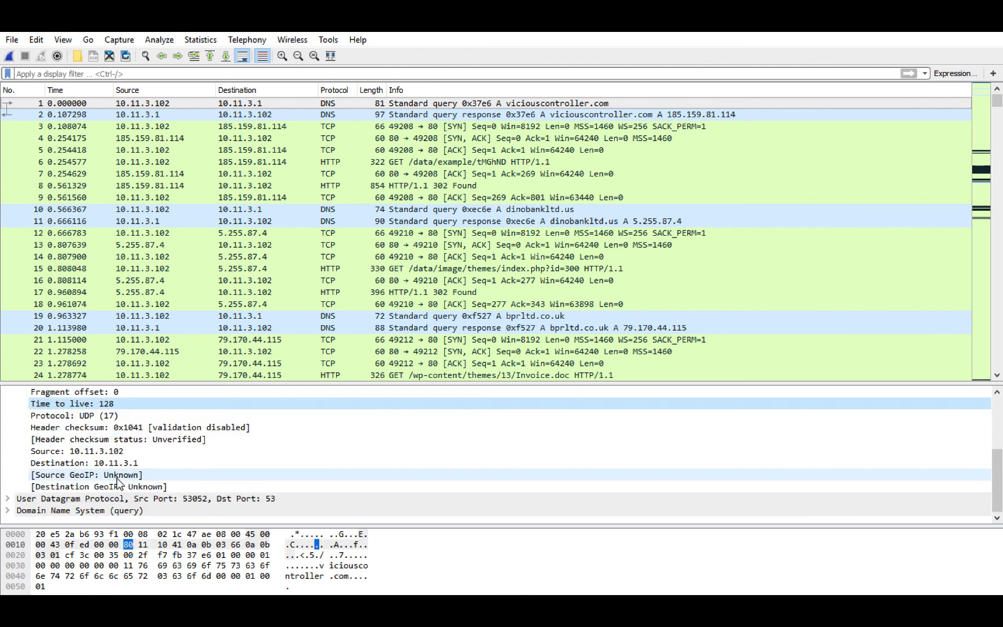
{"action": "left_click", "coordinate": [60, 455]}
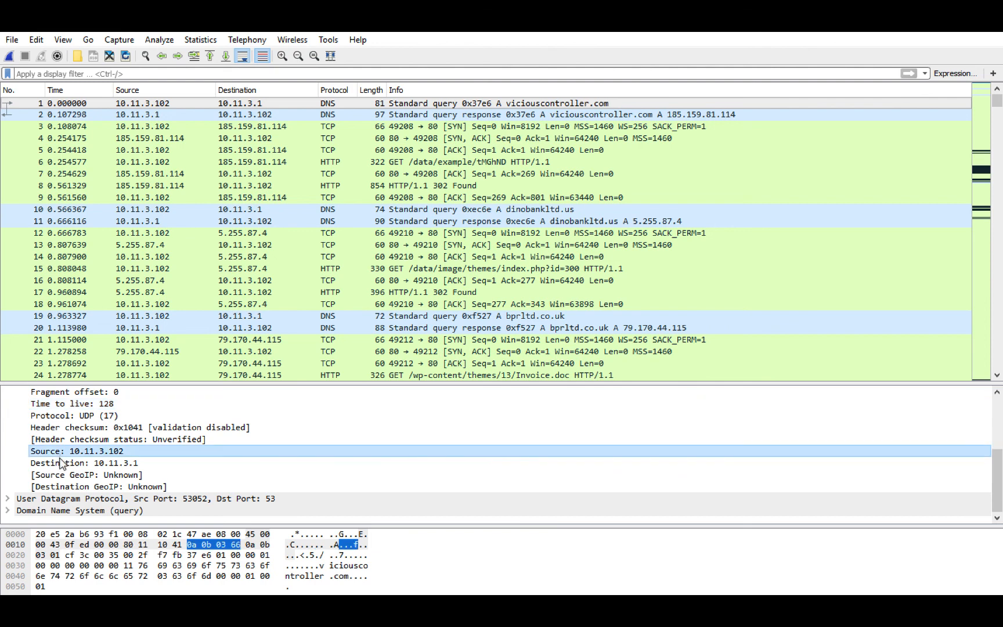
{"action": "left_click", "coordinate": [62, 463]}
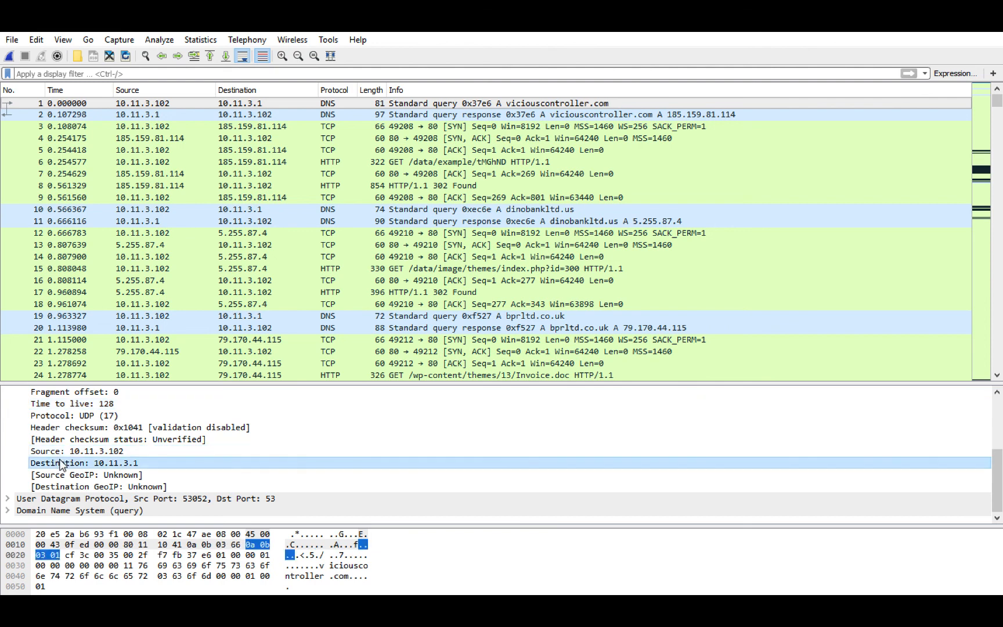
{"action": "left_click", "coordinate": [55, 415]}
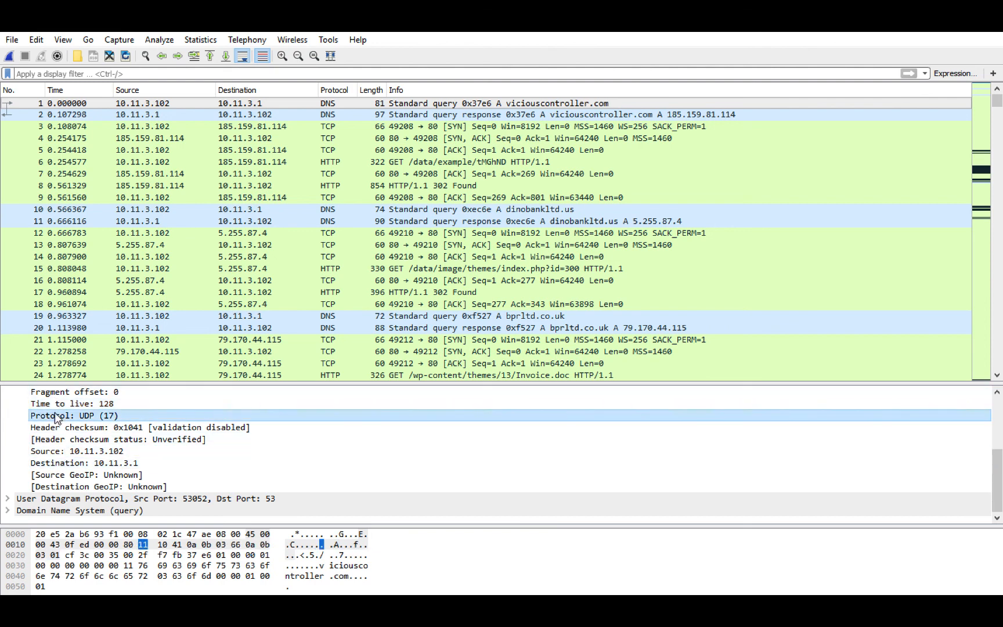
{"action": "scroll", "coordinate": [58, 416], "scroll_direction": "up", "scroll_amount": 3}
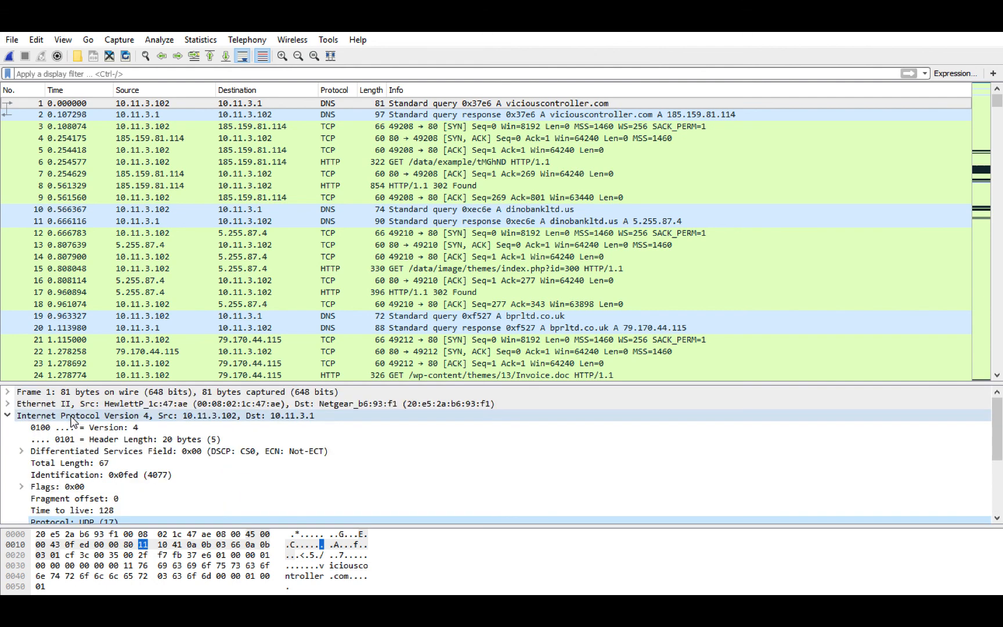
{"action": "scroll", "coordinate": [70, 418], "scroll_direction": "down", "scroll_amount": 2}
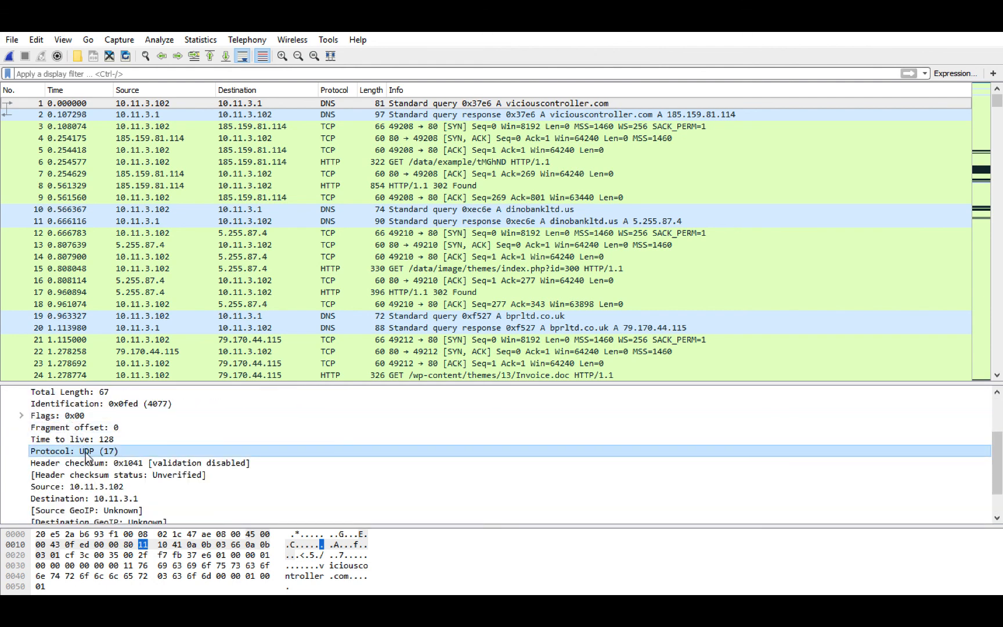
{"action": "scroll", "coordinate": [86, 452], "scroll_direction": "down", "scroll_amount": 1}
{"action": "scroll", "coordinate": [12, 444], "scroll_direction": "up", "scroll_amount": 3}
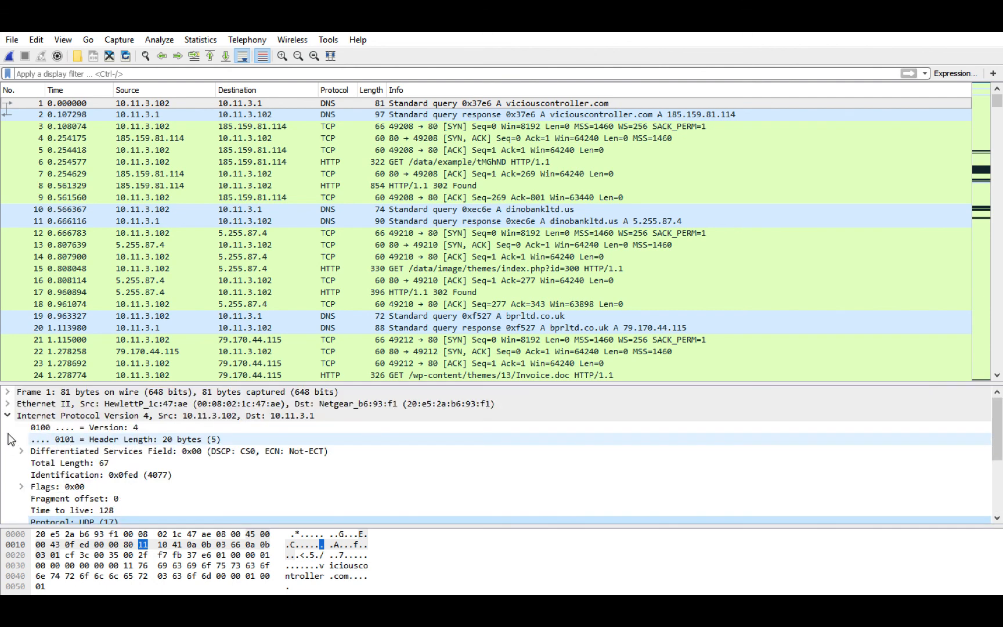
{"action": "left_click", "coordinate": [6, 418]}
Expand packet 1's User Datagram Protocol header and highlight its source port, destination port and length fields
{"action": "left_click", "coordinate": [6, 428]}
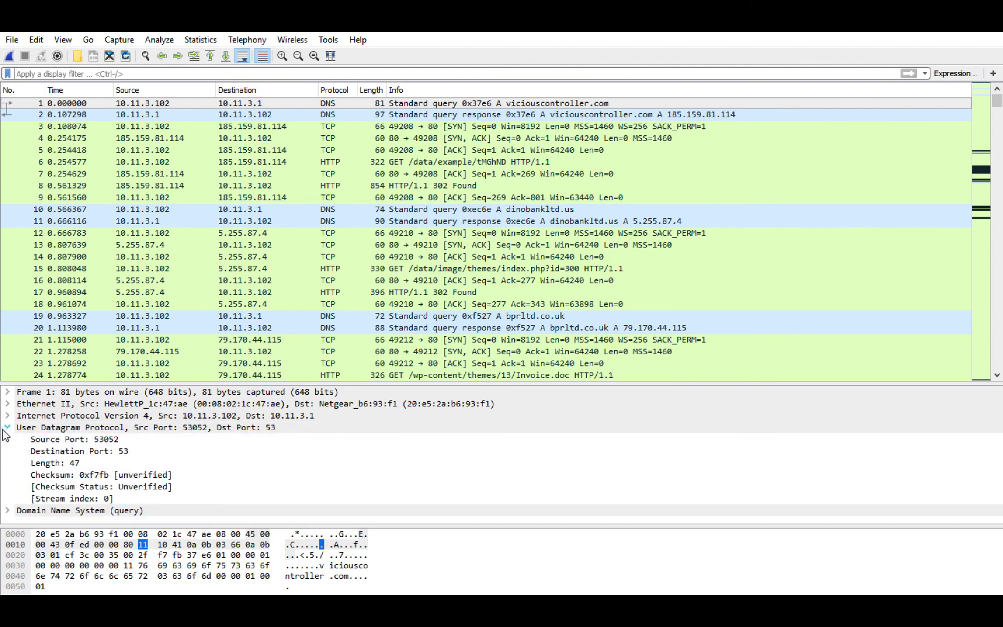
{"action": "left_click", "coordinate": [51, 439]}
{"action": "left_click", "coordinate": [59, 452]}
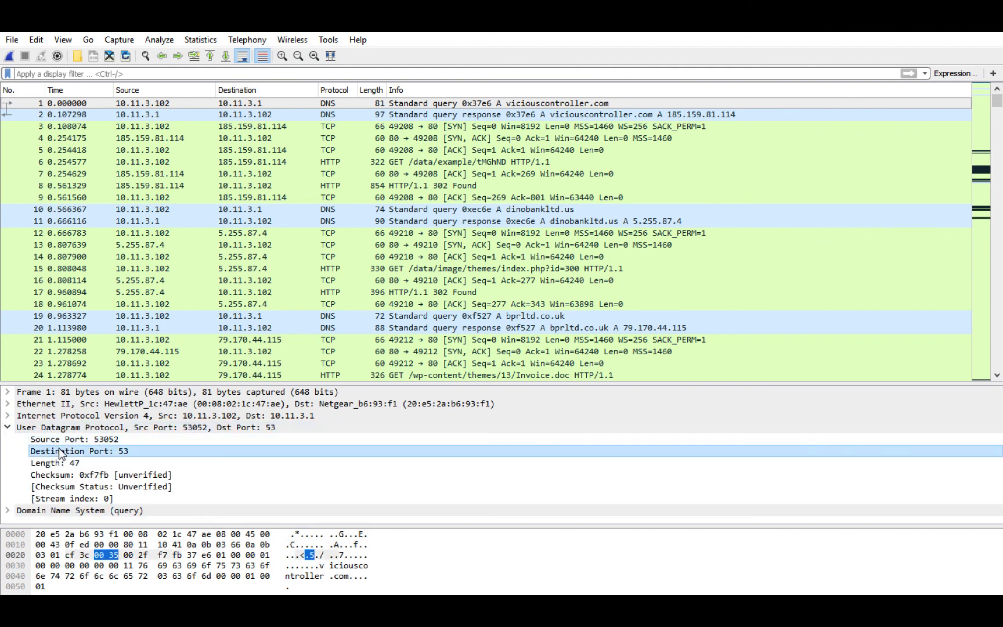
{"action": "left_click", "coordinate": [60, 463]}
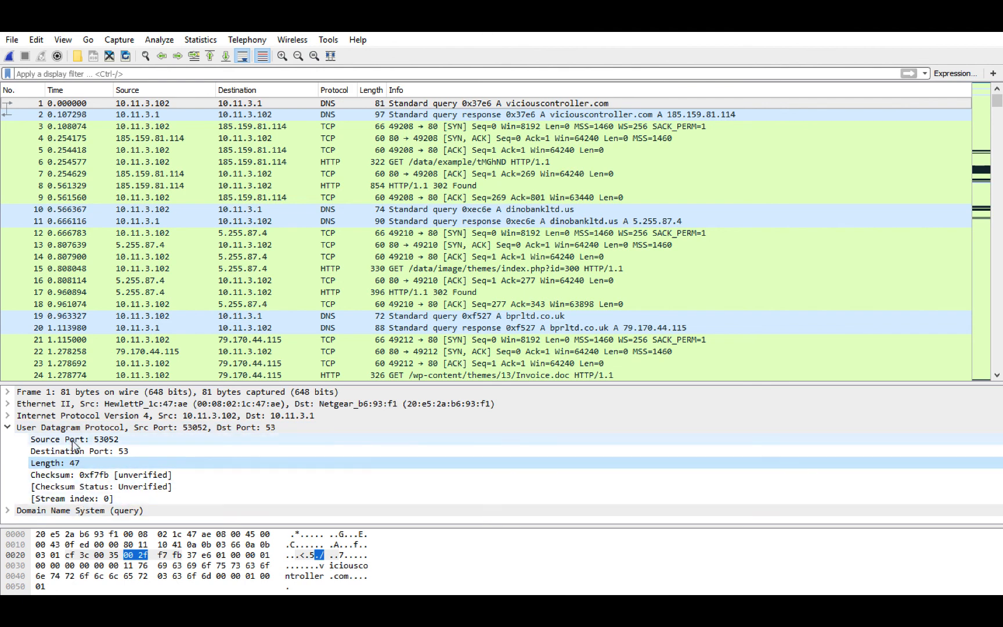
Select packet 3, the first TCP SYN packet, and expand its Transmission Control Protocol header and Flags field
{"action": "left_click", "coordinate": [350, 128]}
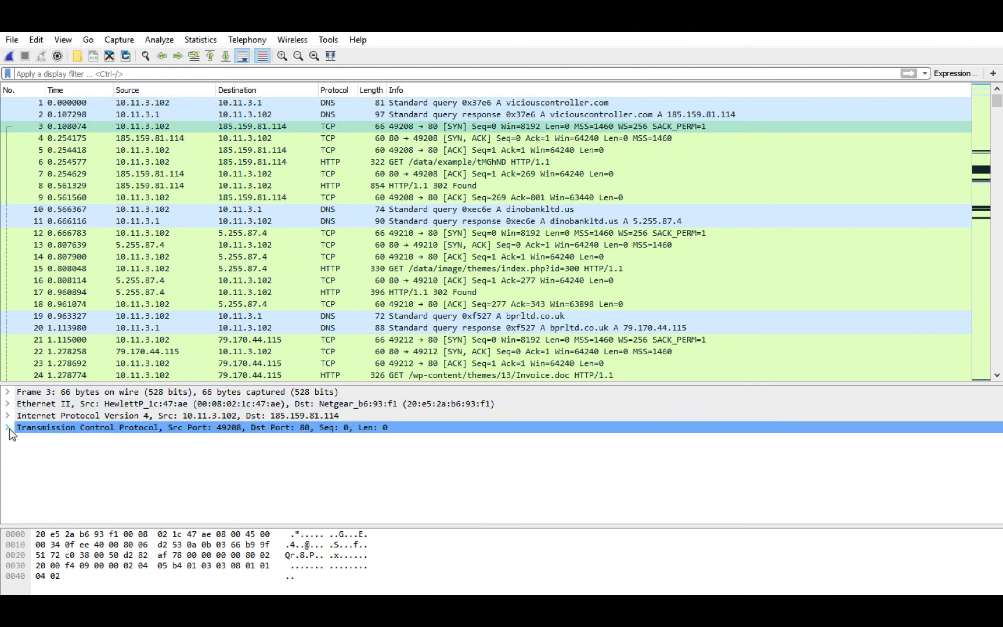
{"action": "left_click", "coordinate": [8, 428]}
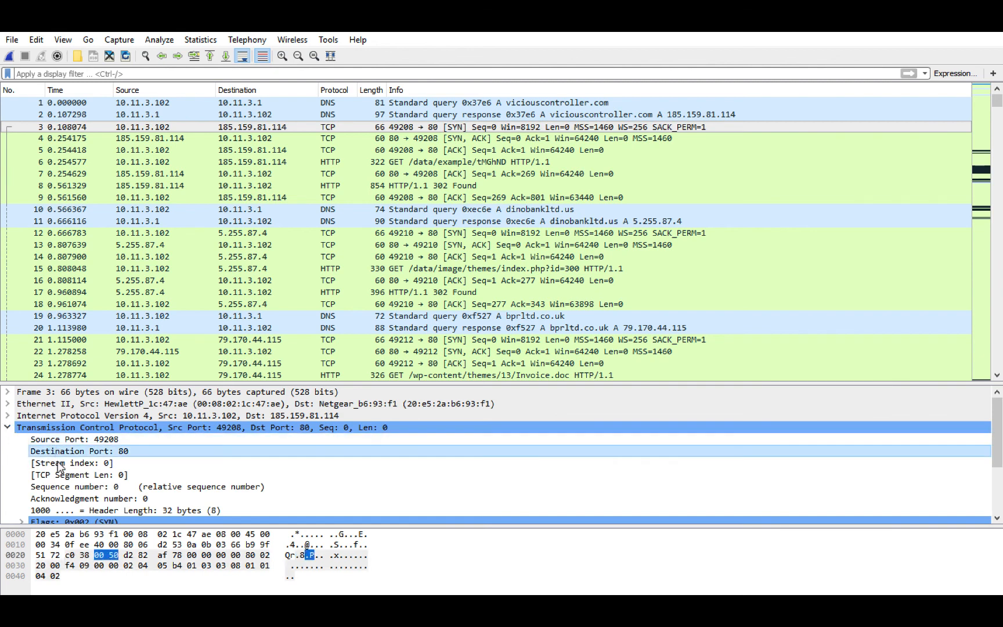
{"action": "scroll", "coordinate": [59, 469], "scroll_direction": "down", "scroll_amount": 1}
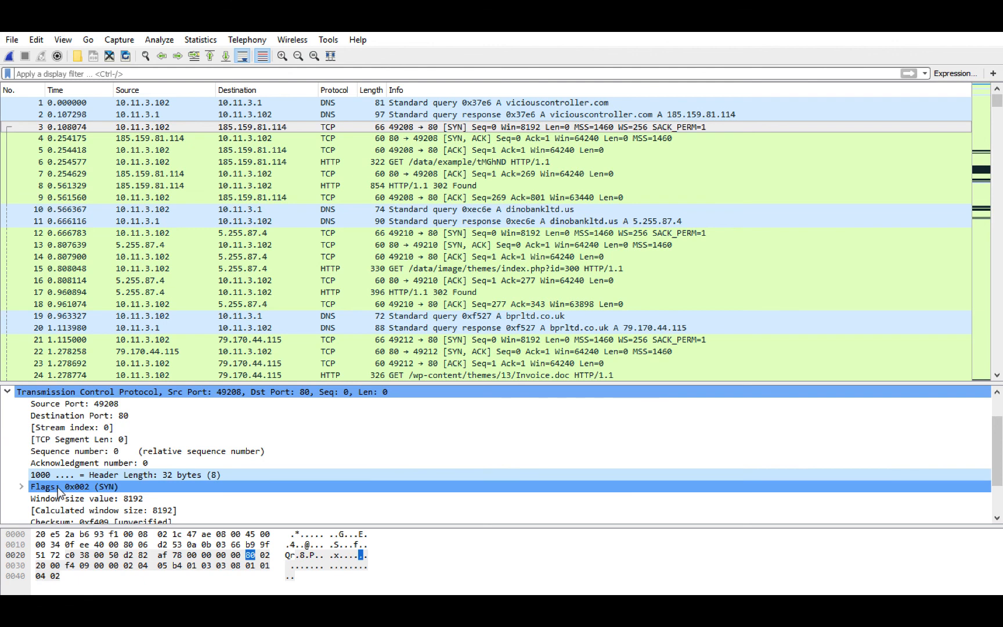
{"action": "scroll", "coordinate": [64, 472], "scroll_direction": "down", "scroll_amount": 1}
{"action": "left_click", "coordinate": [23, 453]}
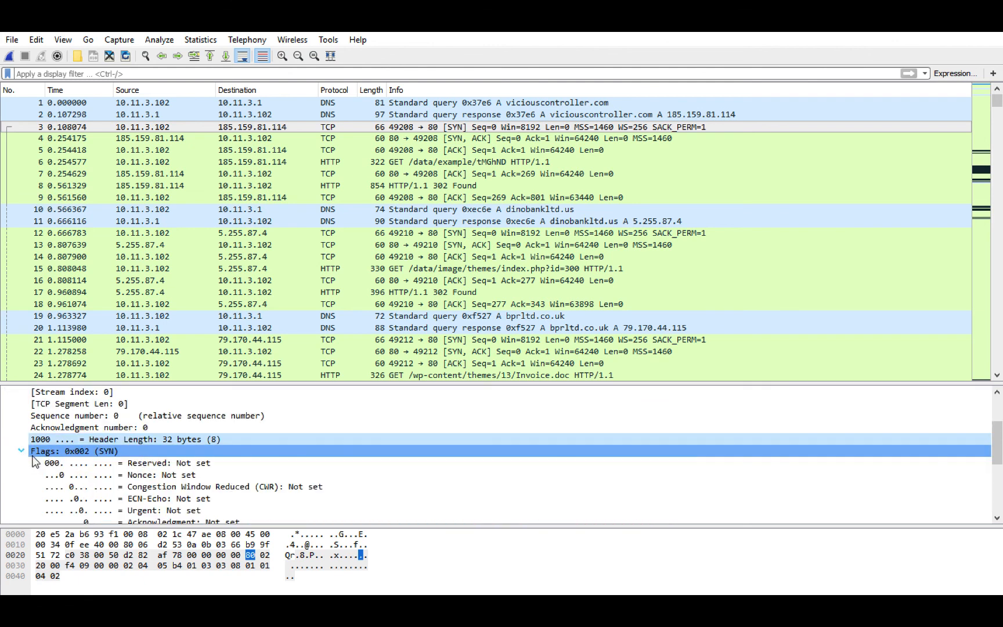
Examine packet 3's individual TCP flags, window size, checksum and options, and collapse the TCP header
{"action": "scroll", "coordinate": [58, 458], "scroll_direction": "down", "scroll_amount": 1}
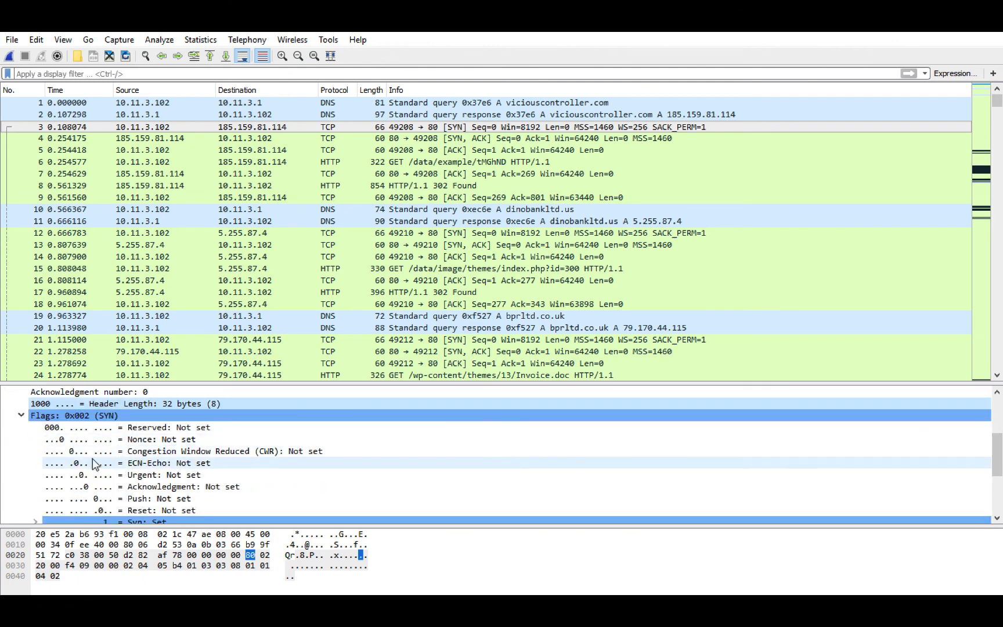
{"action": "scroll", "coordinate": [117, 467], "scroll_direction": "down", "scroll_amount": 1}
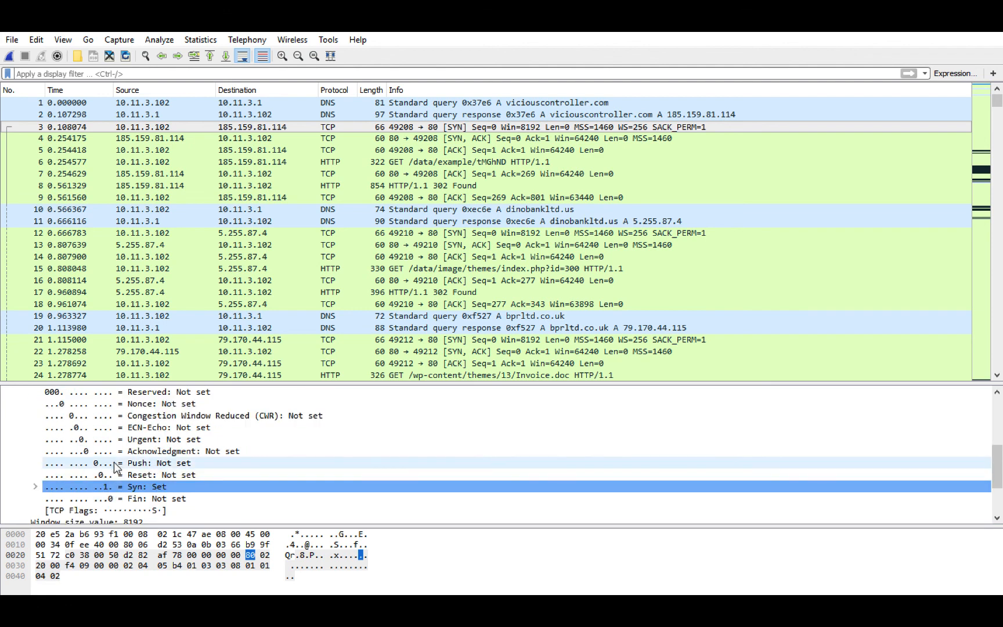
{"action": "scroll", "coordinate": [110, 482], "scroll_direction": "up", "scroll_amount": 1}
{"action": "scroll", "coordinate": [109, 488], "scroll_direction": "down", "scroll_amount": 2}
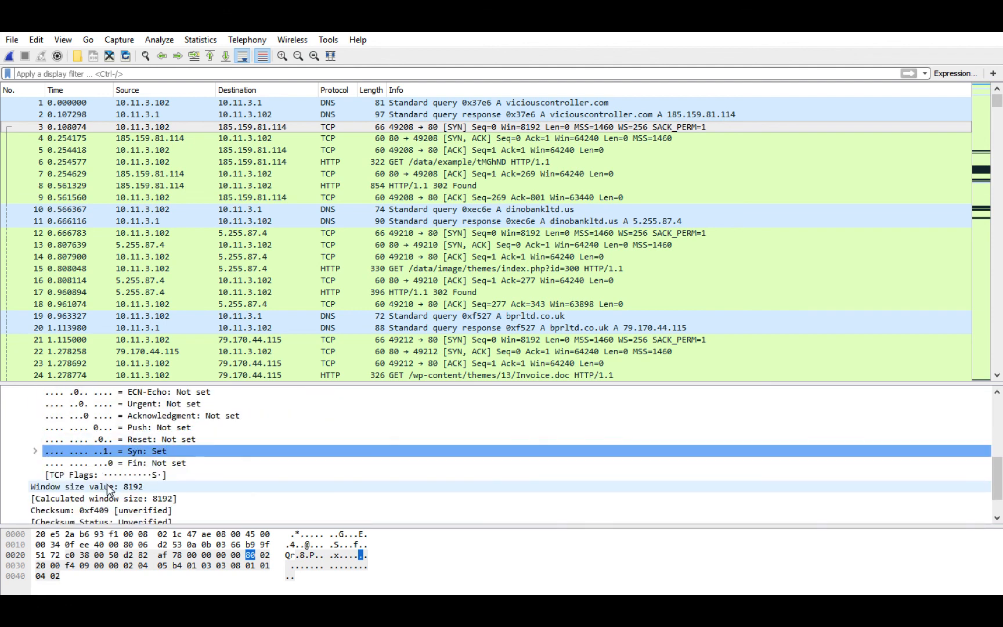
{"action": "scroll", "coordinate": [98, 467], "scroll_direction": "down", "scroll_amount": 1}
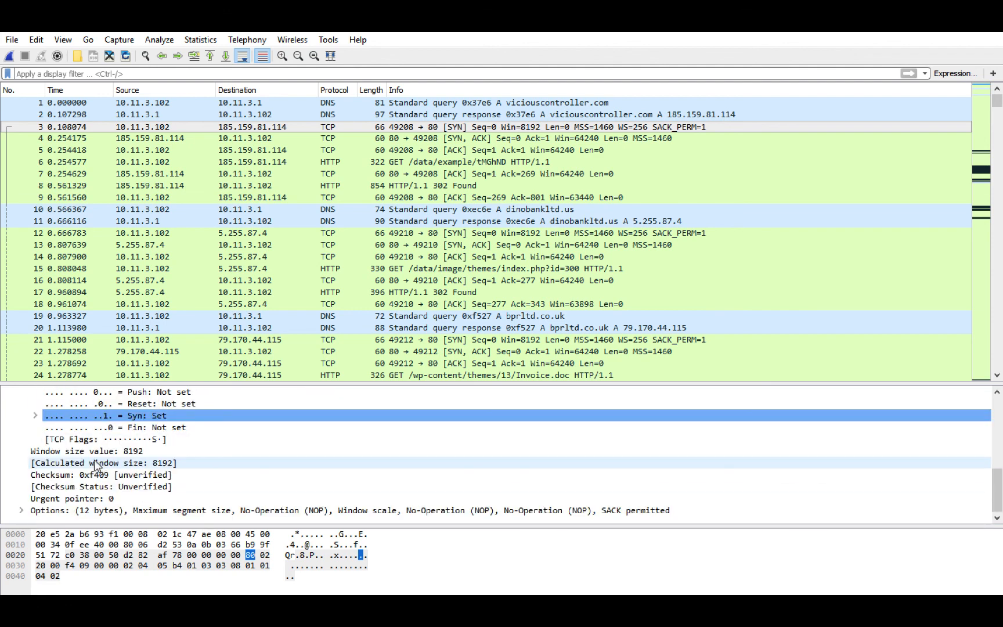
{"action": "scroll", "coordinate": [75, 482], "scroll_direction": "up", "scroll_amount": 4}
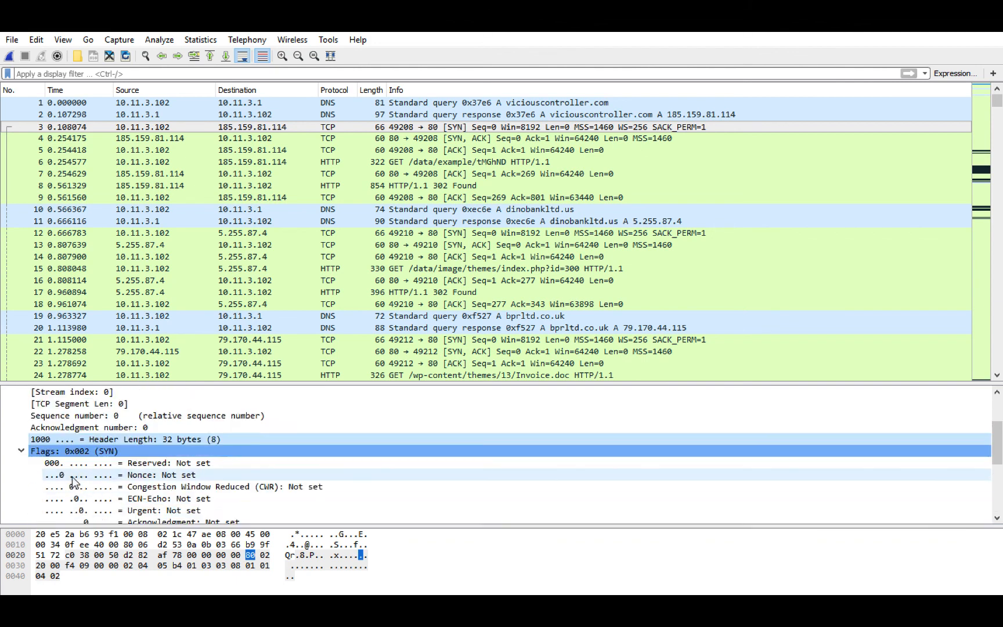
{"action": "scroll", "coordinate": [73, 482], "scroll_direction": "up", "scroll_amount": 2}
{"action": "left_click", "coordinate": [8, 428]}
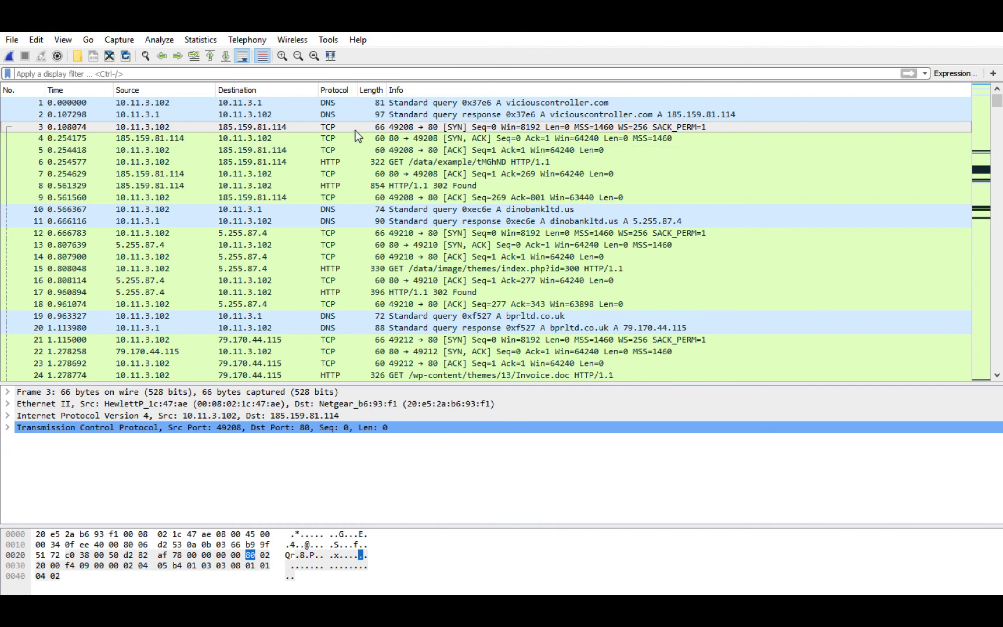
Collapse the User Datagram Protocol section in packet 2 and expand the Domain Name System section of packet 1
{"action": "left_click", "coordinate": [334, 112]}
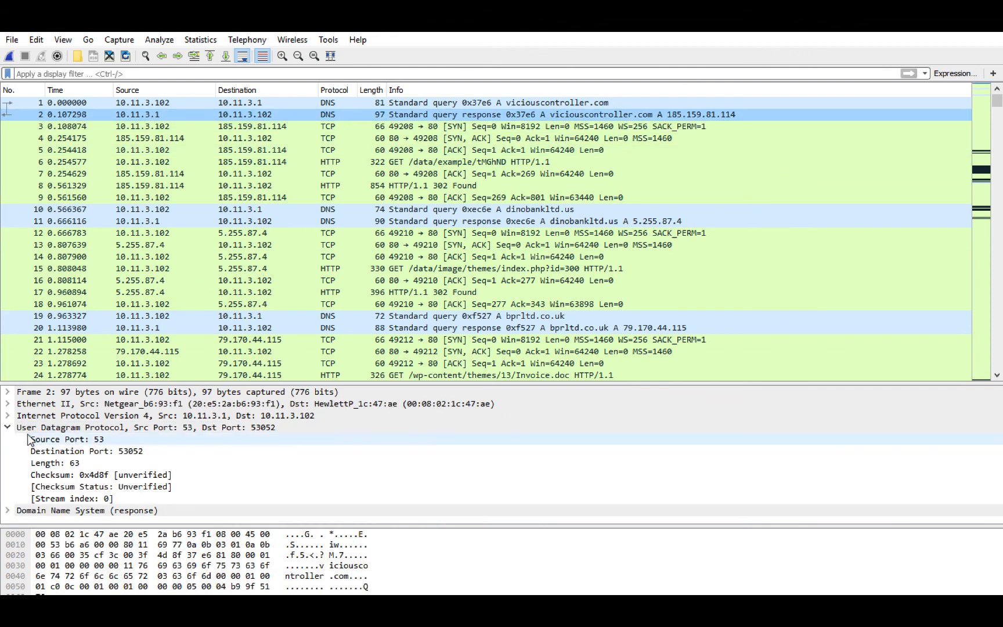
{"action": "left_click", "coordinate": [7, 428]}
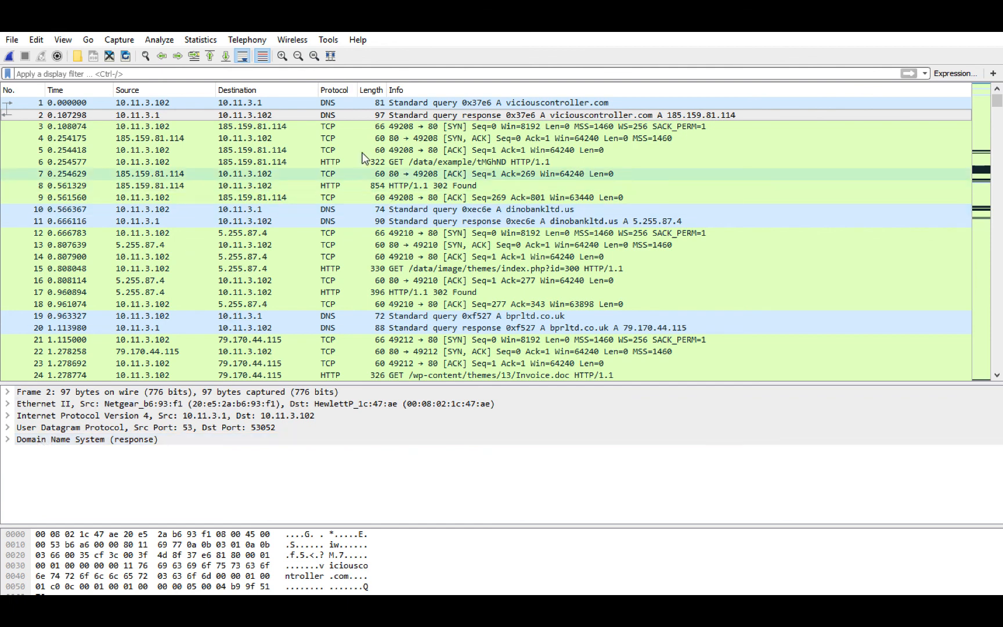
{"action": "left_click", "coordinate": [344, 106]}
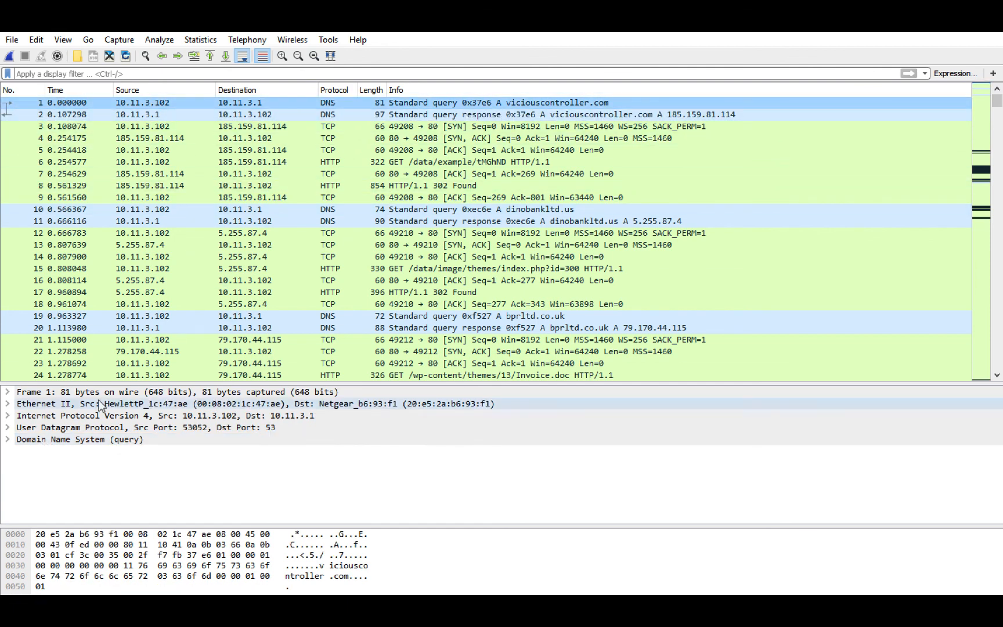
{"action": "left_click", "coordinate": [8, 440]}
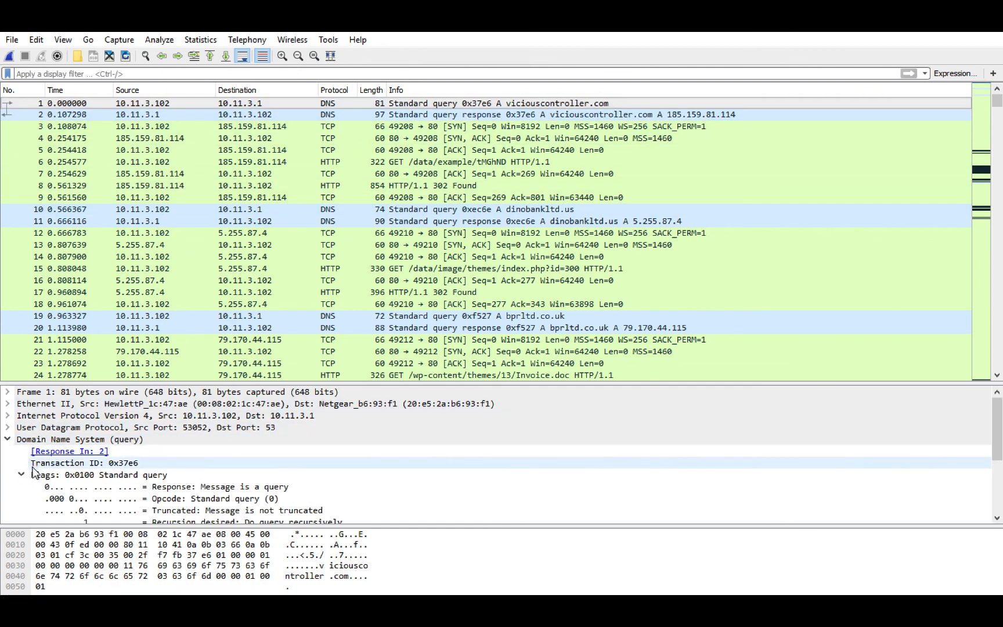
Examine the DNS flags and record counts of packet 1 and expand its viciouscontroller.com query
{"action": "scroll", "coordinate": [68, 470], "scroll_direction": "down", "scroll_amount": 1}
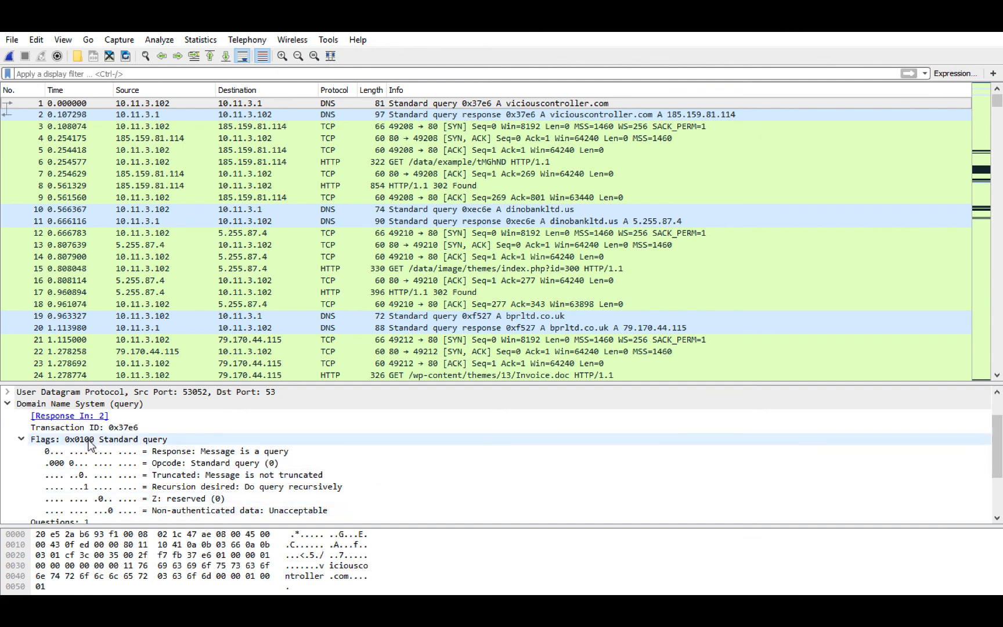
{"action": "scroll", "coordinate": [83, 456], "scroll_direction": "down", "scroll_amount": 2}
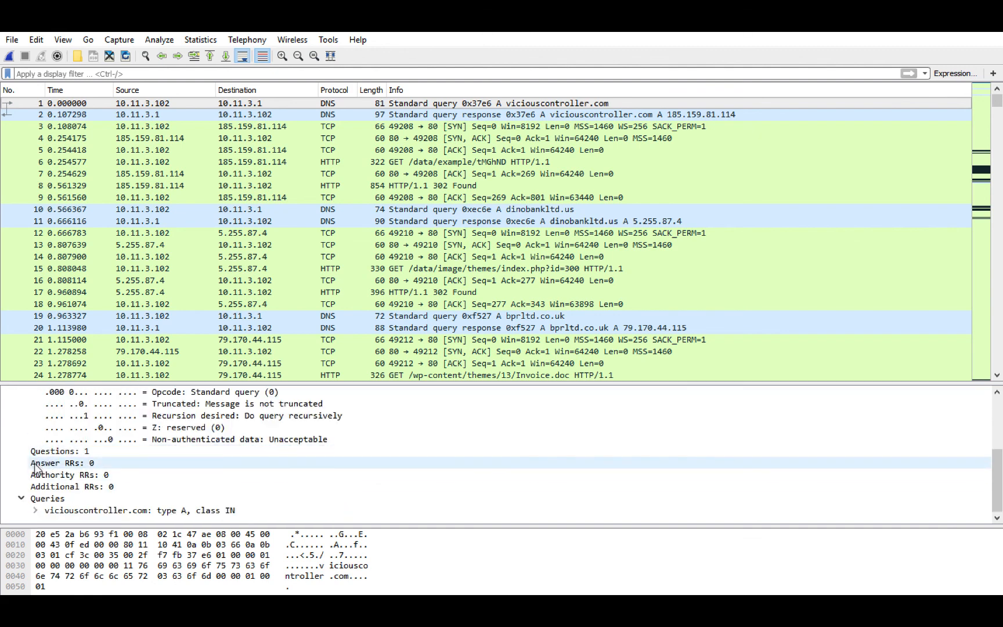
{"action": "left_click", "coordinate": [34, 511]}
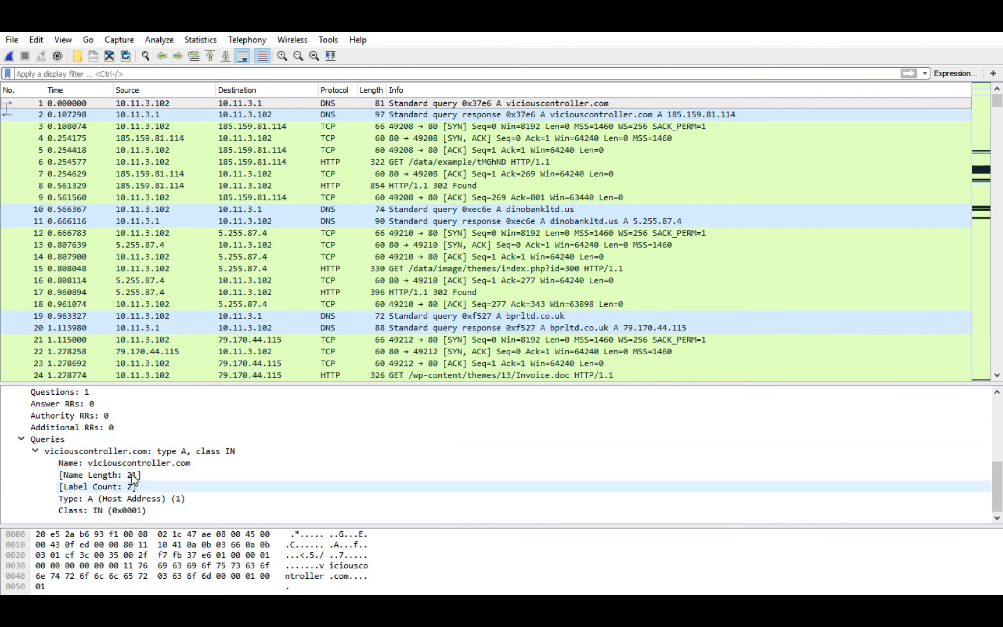
Select packet 2, the DNS response, and examine its transaction ID, flags, record counts and query details
{"action": "left_click", "coordinate": [381, 115]}
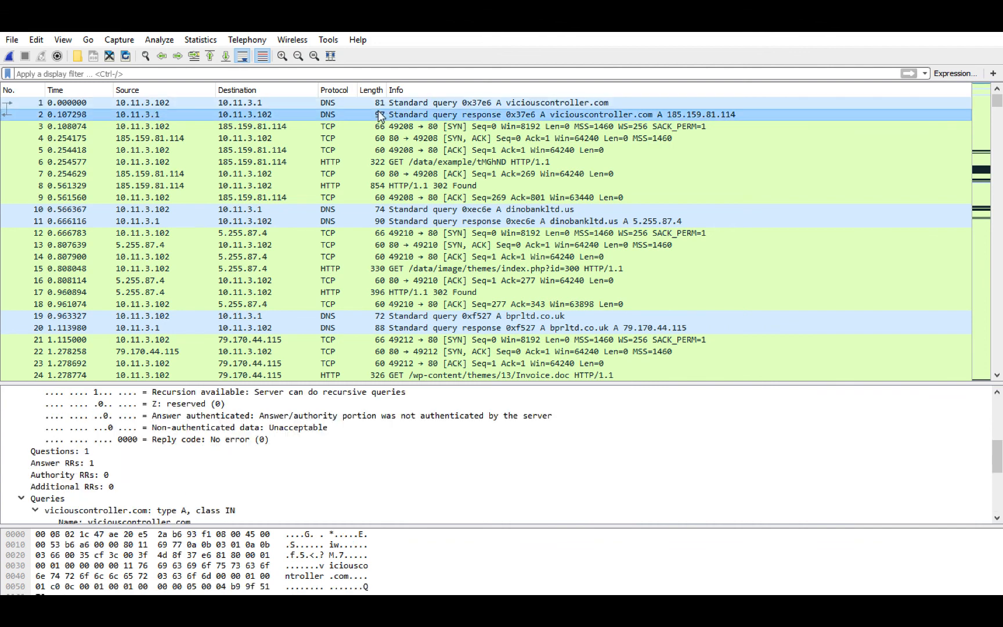
{"action": "scroll", "coordinate": [53, 462], "scroll_direction": "up", "scroll_amount": 4}
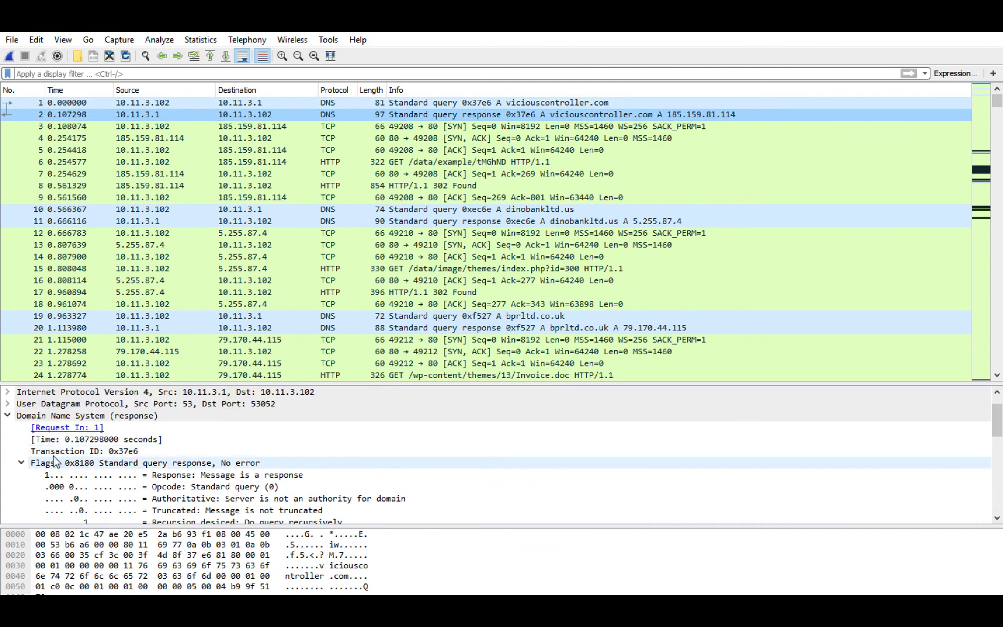
{"action": "scroll", "coordinate": [47, 446], "scroll_direction": "down", "scroll_amount": 1}
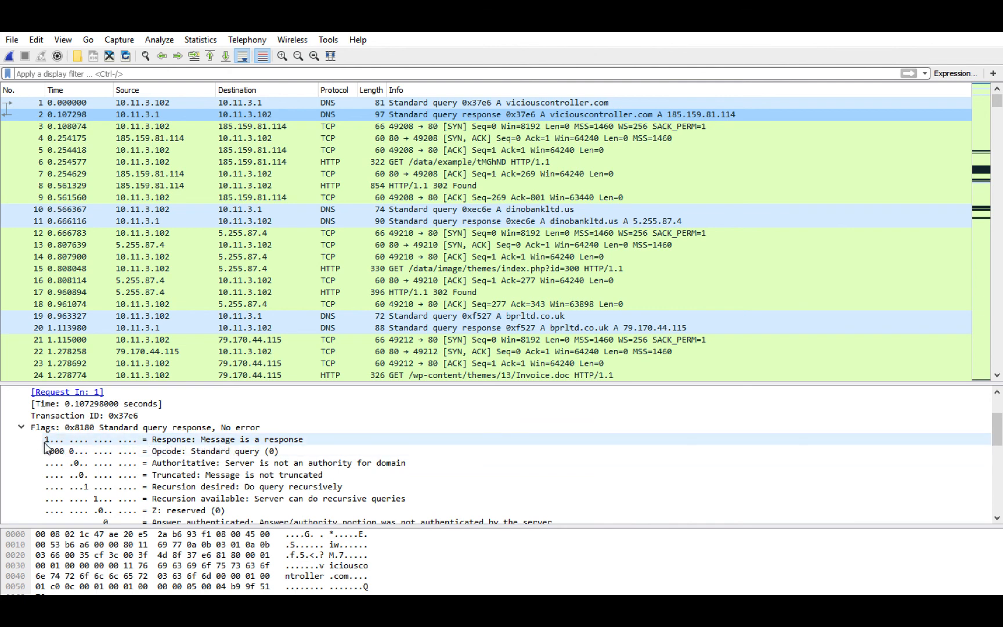
{"action": "scroll", "coordinate": [46, 447], "scroll_direction": "down", "scroll_amount": 4}
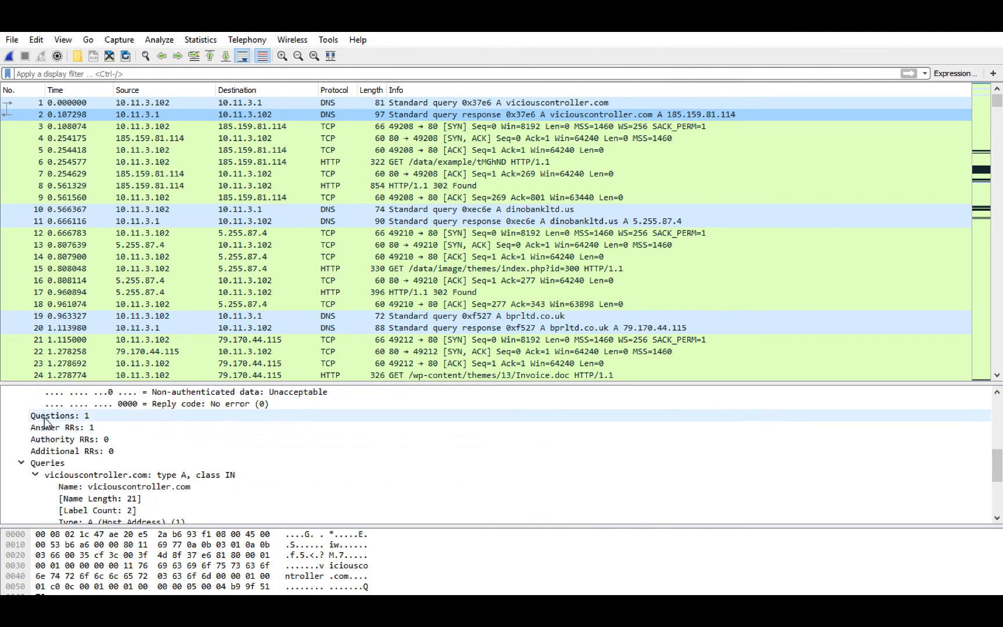
{"action": "scroll", "coordinate": [66, 464], "scroll_direction": "down", "scroll_amount": 1}
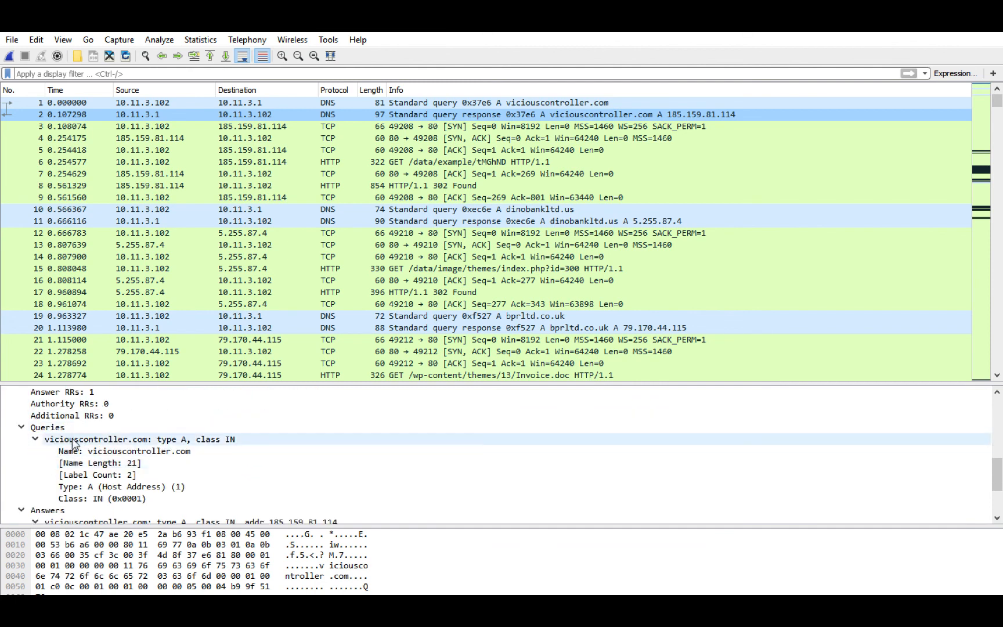
{"action": "scroll", "coordinate": [91, 443], "scroll_direction": "down", "scroll_amount": 1}
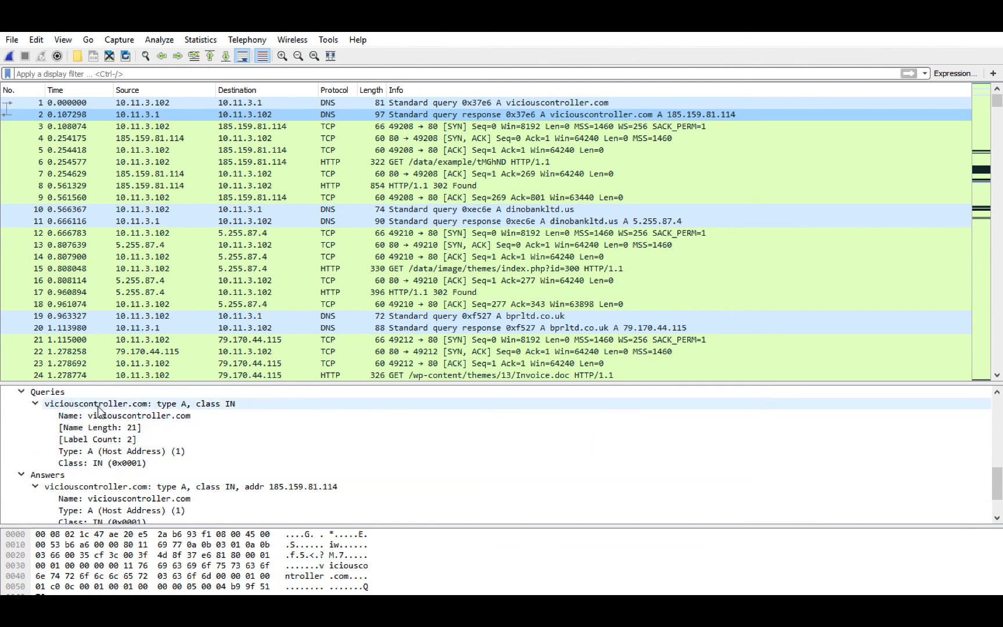
Examine packet 2's DNS answer record, highlight its Address field, and select packet 6, the first HTTP GET request
{"action": "scroll", "coordinate": [70, 463], "scroll_direction": "down", "scroll_amount": 1}
{"action": "scroll", "coordinate": [70, 463], "scroll_direction": "down", "scroll_amount": 1}
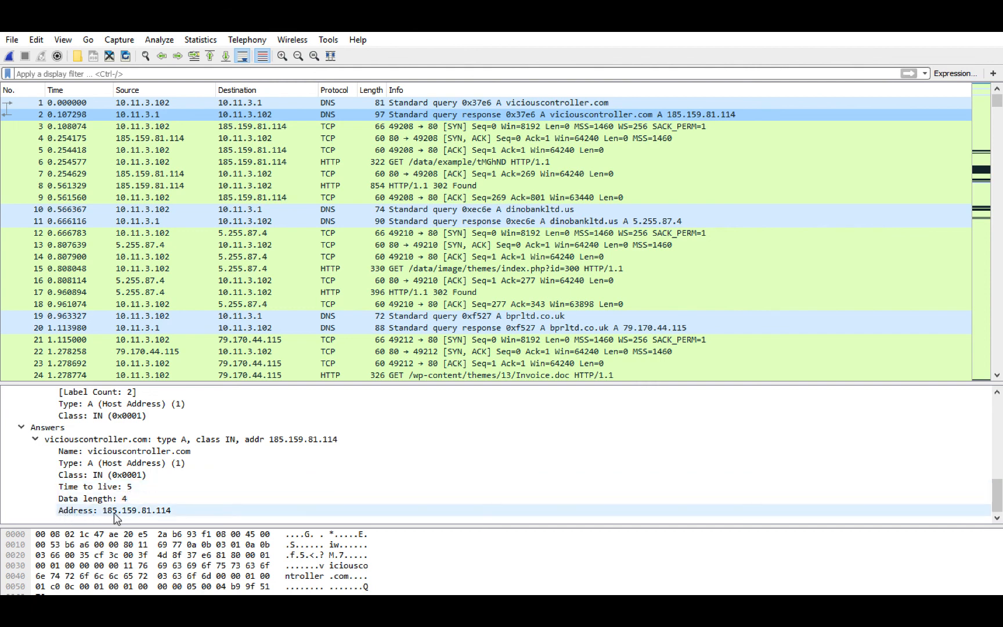
{"action": "left_click", "coordinate": [147, 511]}
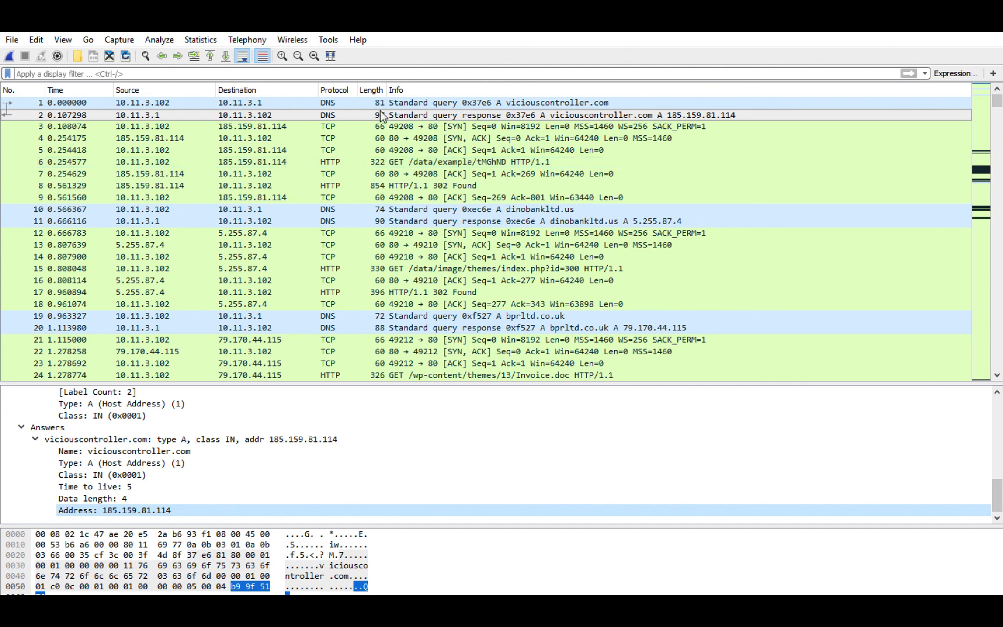
{"action": "left_click", "coordinate": [381, 162]}
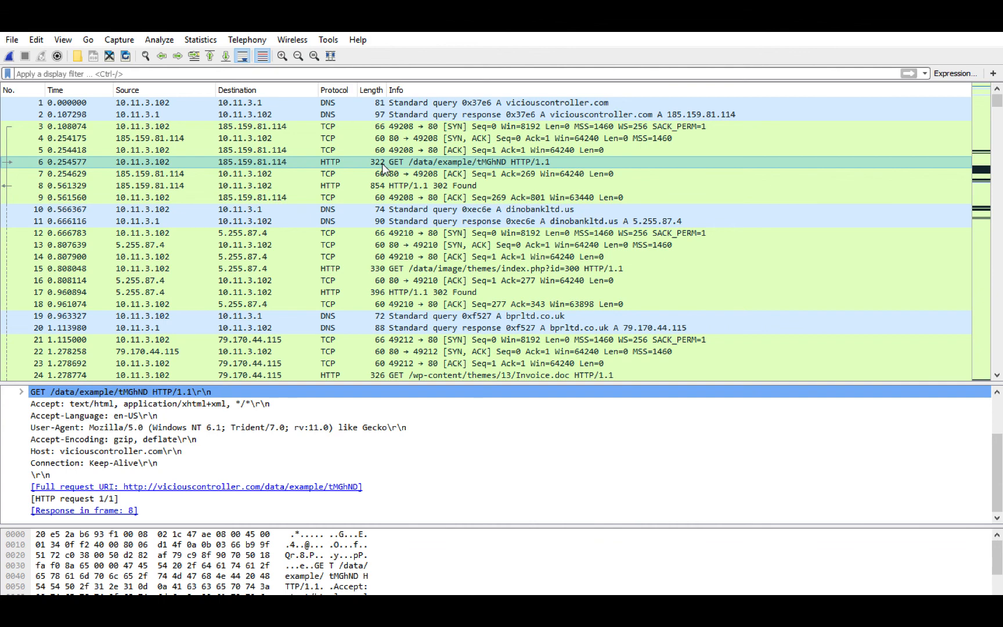
{"action": "left_click", "coordinate": [201, 71]}
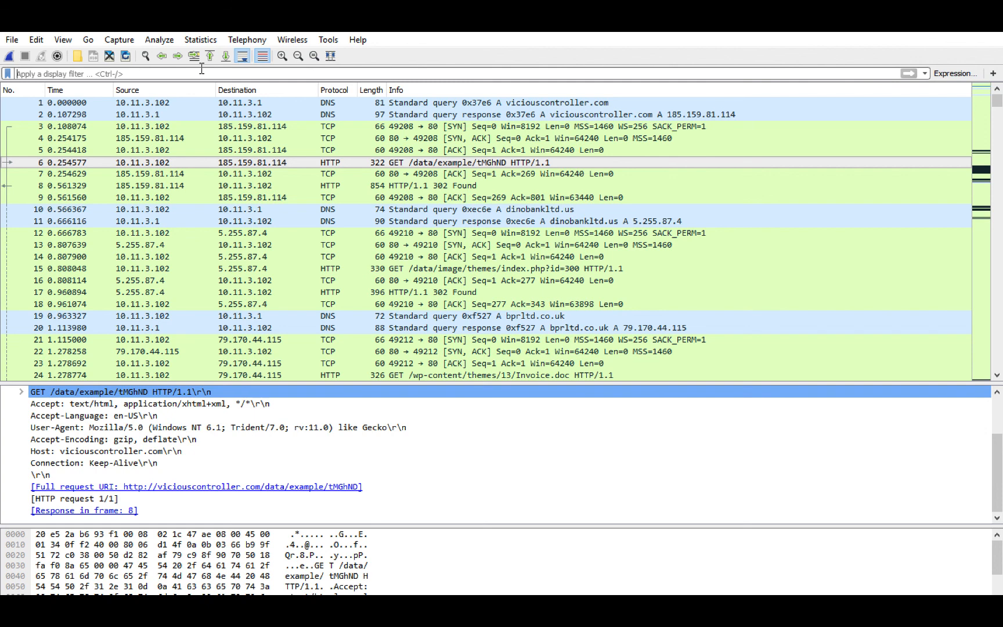
{"action": "type", "text": "dns"}
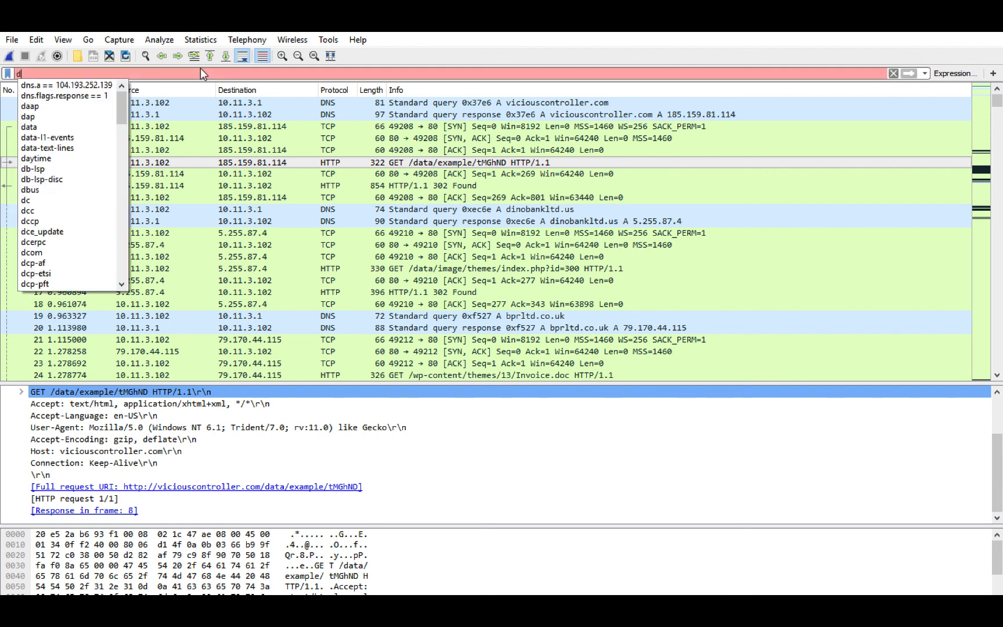
{"action": "key", "text": "BackSpace"}
{"action": "key", "text": "BackSpace"}
{"action": "key", "text": "BackSpace"}
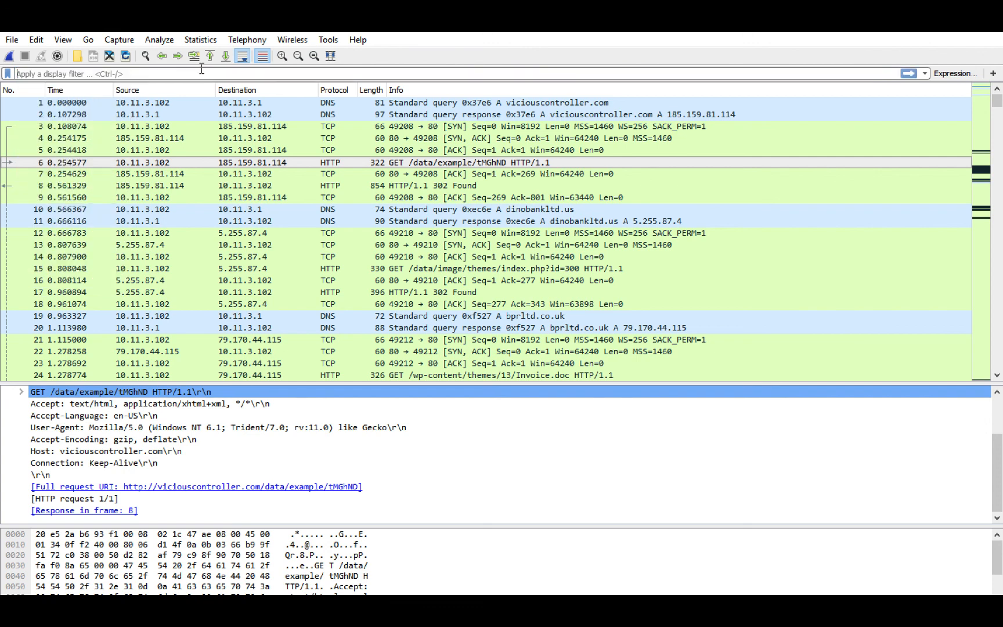
{"action": "type", "text": "htt"}
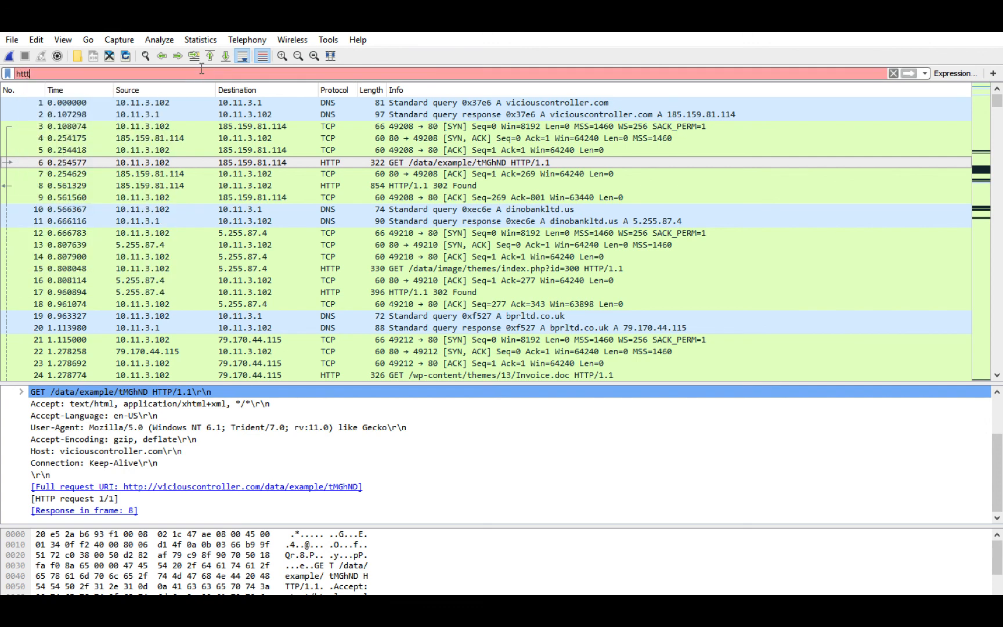
{"action": "type", "text": "t"}
{"action": "key", "text": "BackSpace"}
{"action": "type", "text": "p"}
{"action": "key", "text": "BackSpace"}
{"action": "key", "text": "BackSpace"}
{"action": "key", "text": "BackSpace"}
{"action": "key", "text": "BackSpace"}
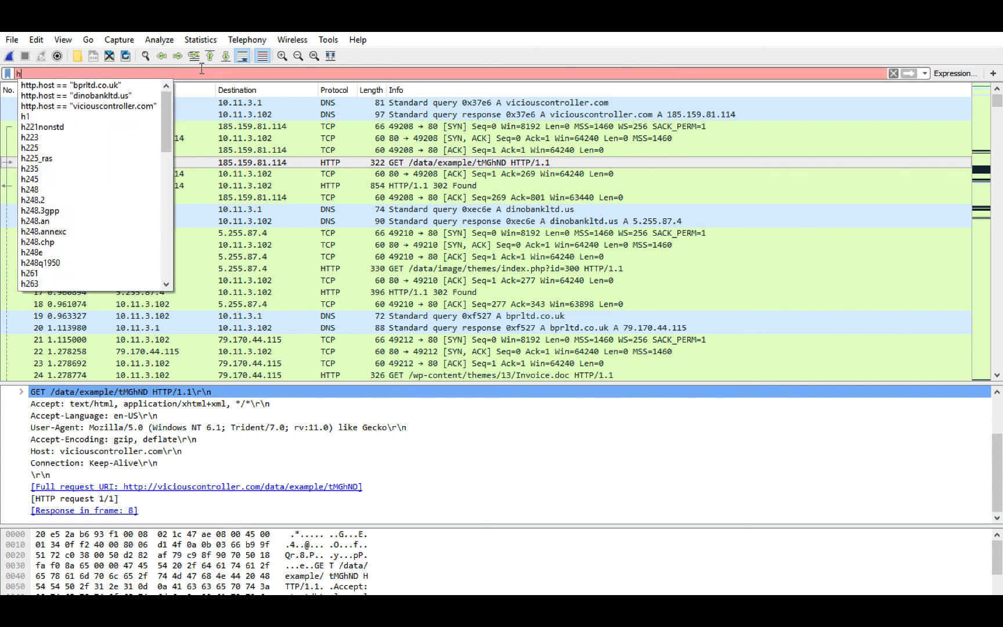
{"action": "type", "text": "ip"}
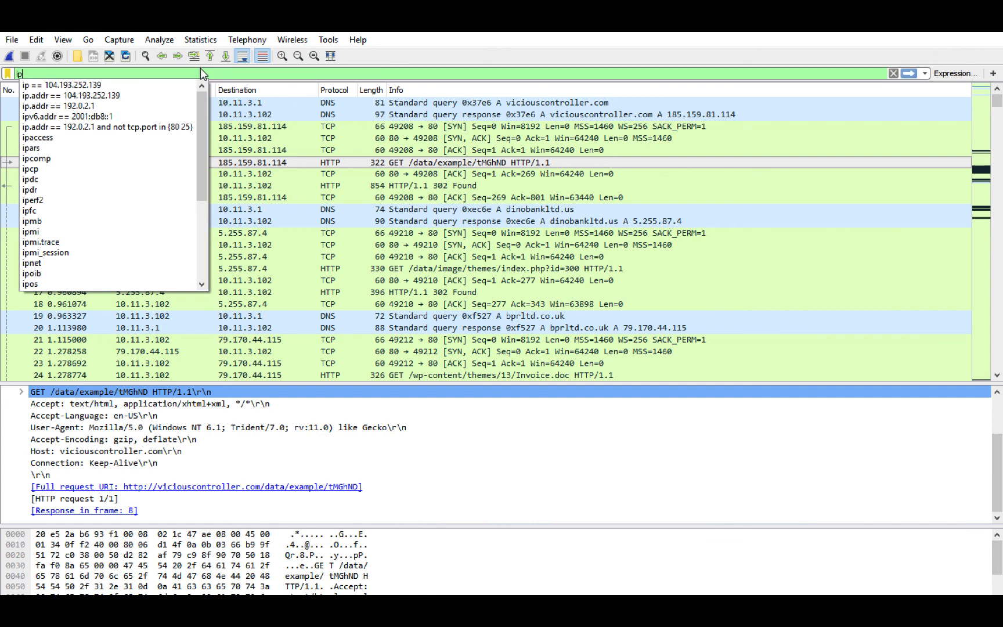
{"action": "key", "text": "BackSpace"}
{"action": "key", "text": "BackSpace"}
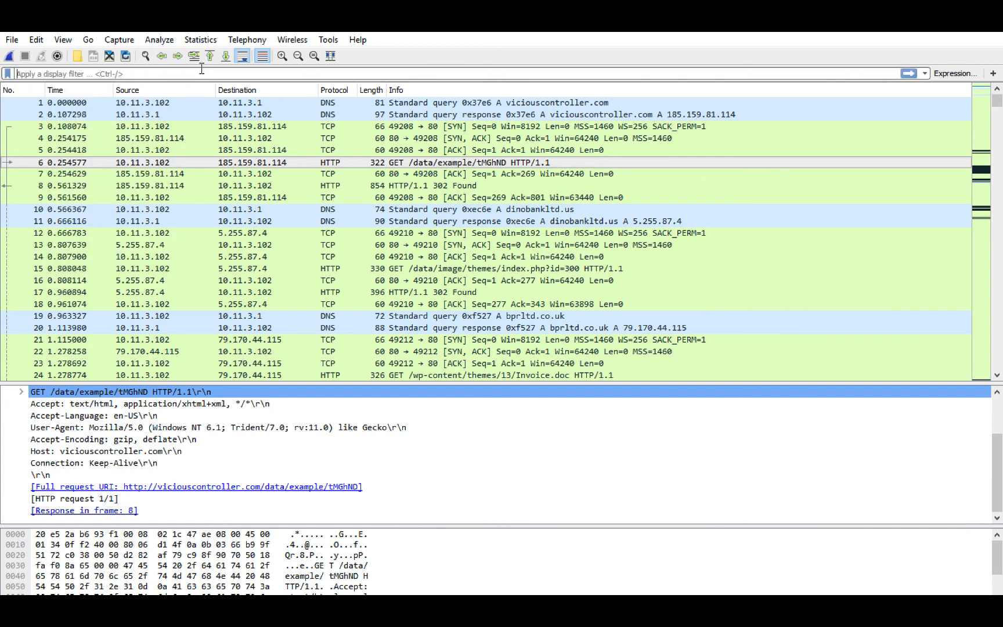
{"action": "type", "text": "udp"}
{"action": "key", "text": "BackSpace"}
{"action": "key", "text": "BackSpace"}
{"action": "key", "text": "BackSpace"}
Apply the display filter dns to the packet list and select packet 1, the viciouscontroller.com query
{"action": "type", "text": "dns"}
{"action": "key", "text": "Return"}
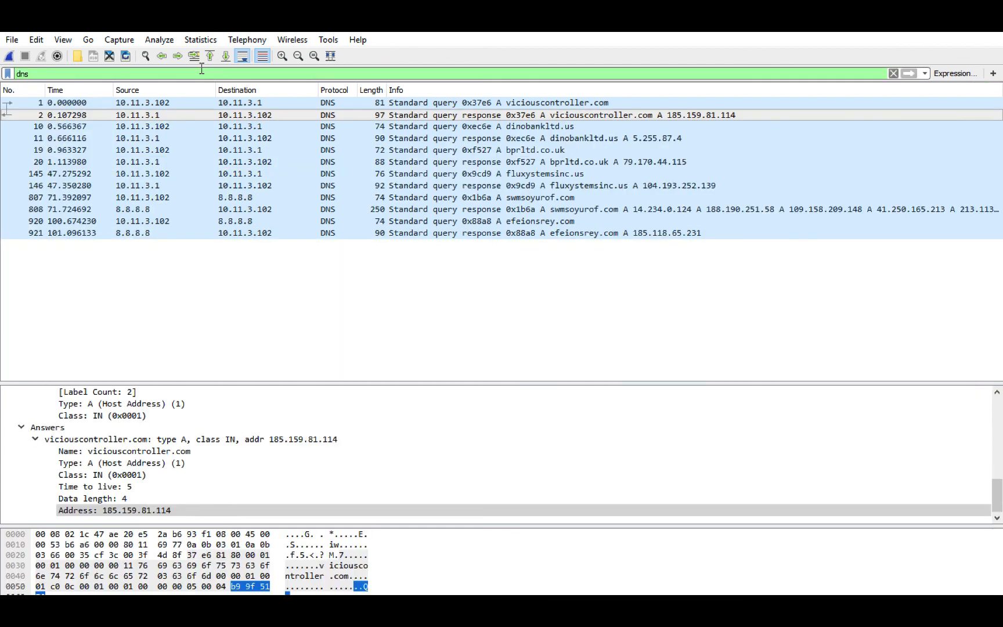
{"action": "left_click", "coordinate": [360, 105]}
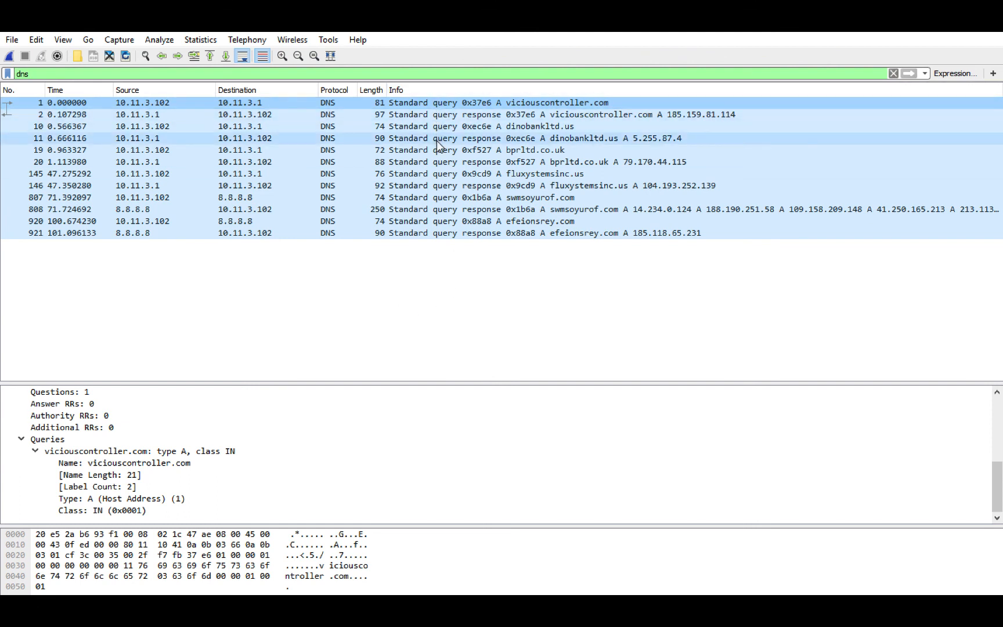
Apply the Response flag from packet 2's DNS flags as the selected display filter, dns.flags.response == 1
{"action": "left_click", "coordinate": [416, 118]}
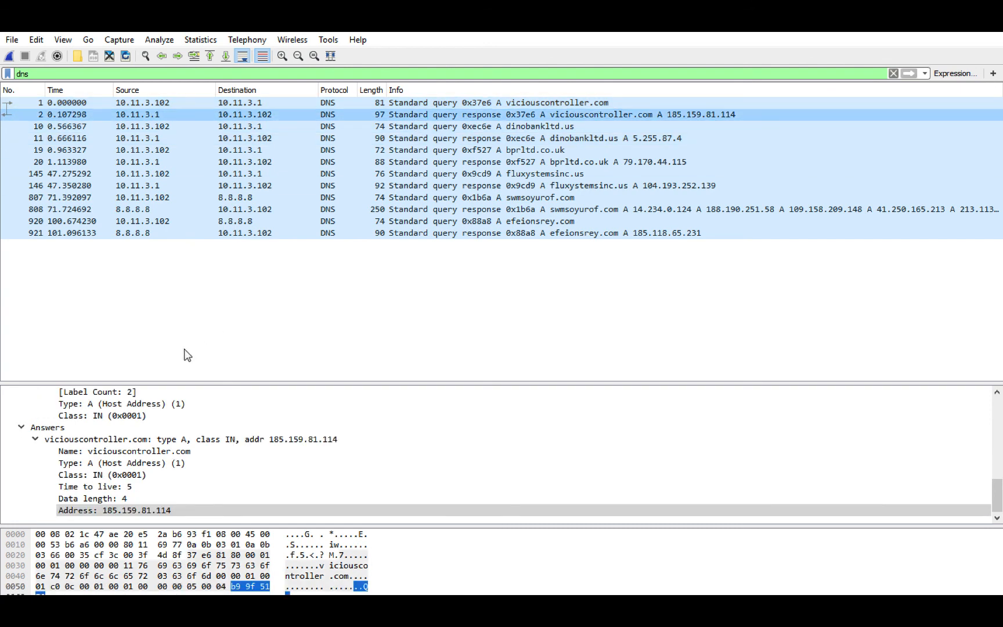
{"action": "scroll", "coordinate": [90, 444], "scroll_direction": "up", "scroll_amount": 5}
{"action": "scroll", "coordinate": [90, 444], "scroll_direction": "up", "scroll_amount": 3}
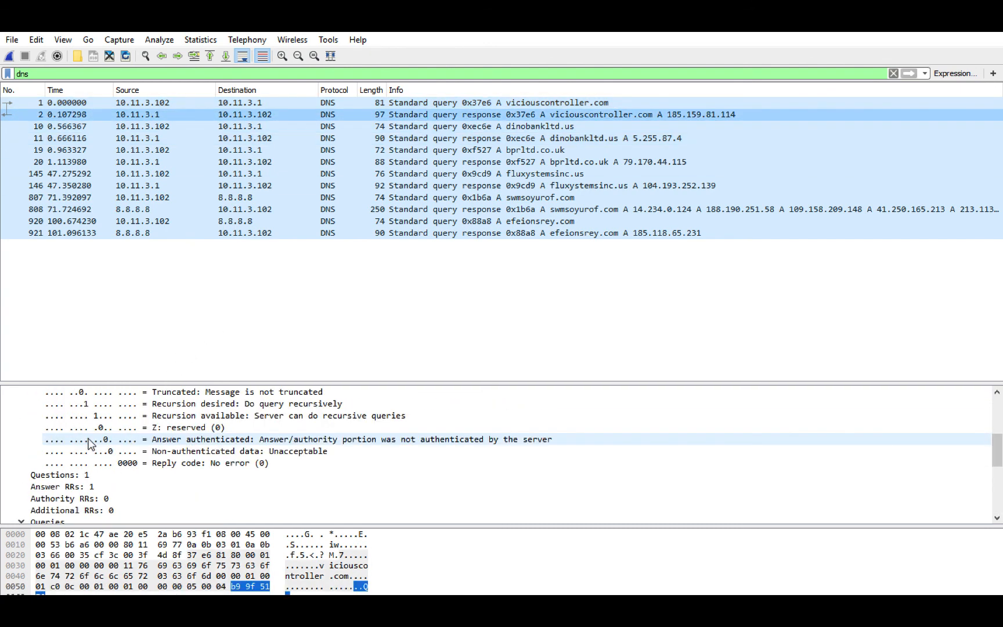
{"action": "left_click", "coordinate": [77, 430]}
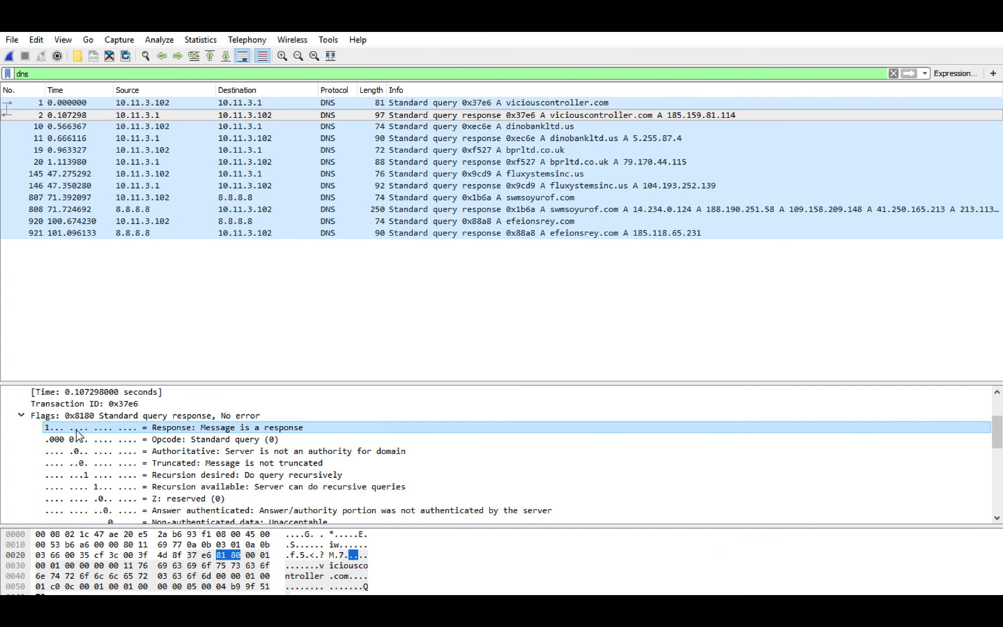
{"action": "right_click", "coordinate": [80, 433]}
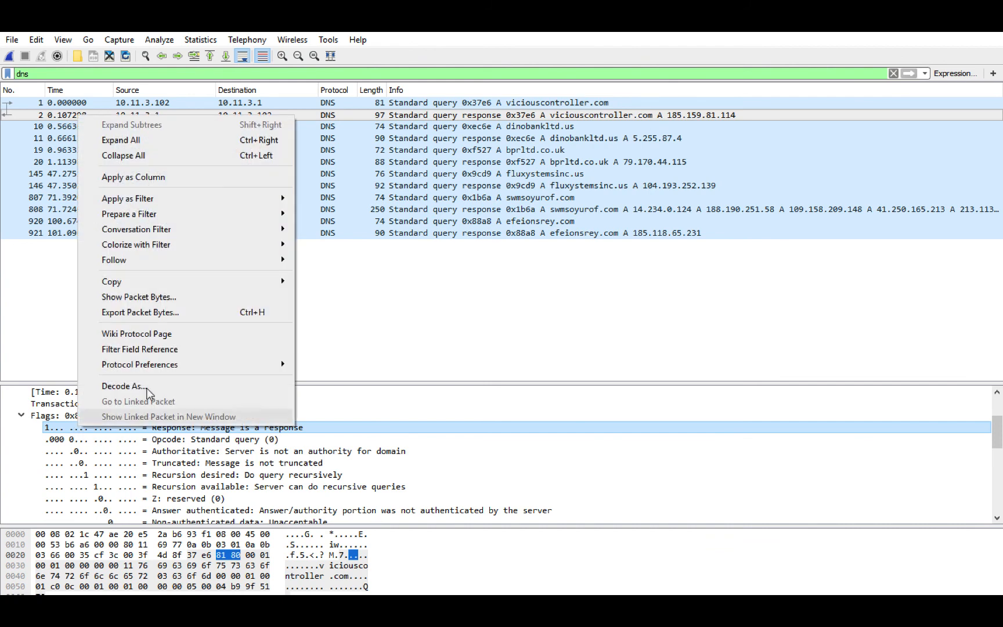
{"action": "mouse_move", "coordinate": [212, 204]}
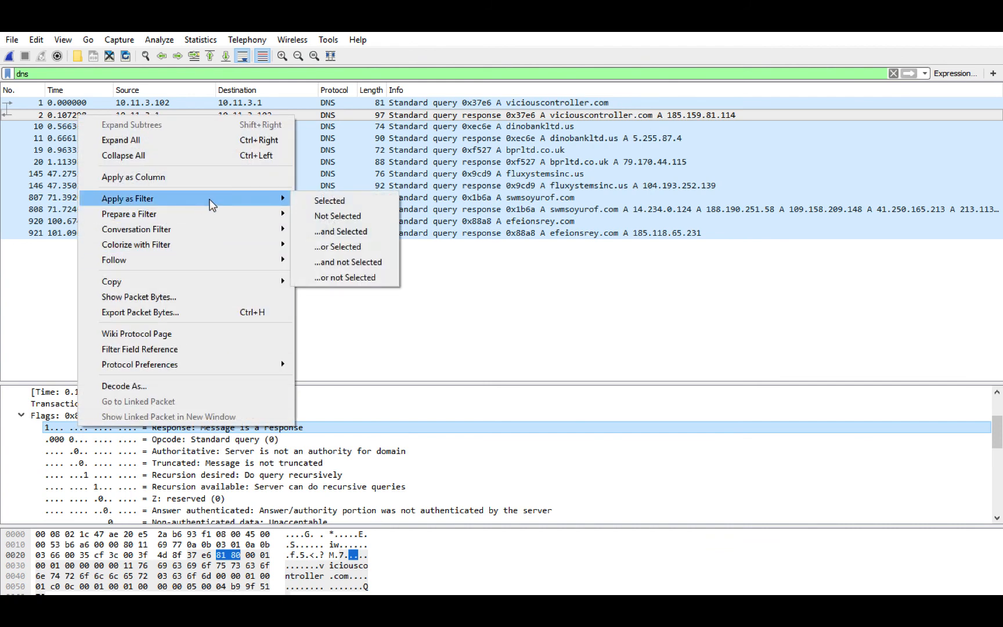
{"action": "left_click", "coordinate": [299, 202]}
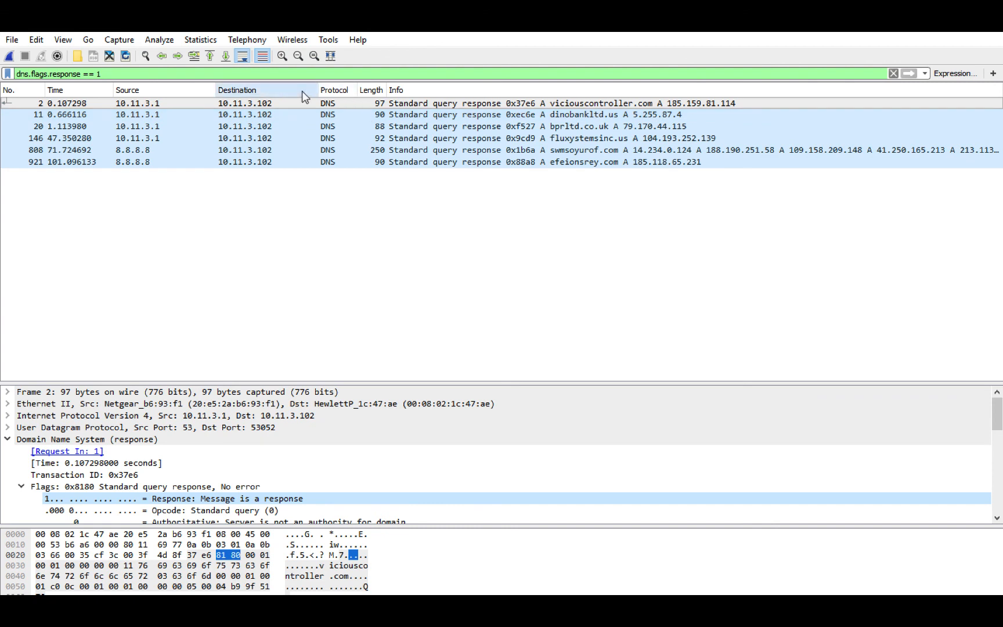
Append && udp. to the display filter dns.flags.response == 1
{"action": "left_click", "coordinate": [272, 79]}
{"action": "type", "text": "&&"}
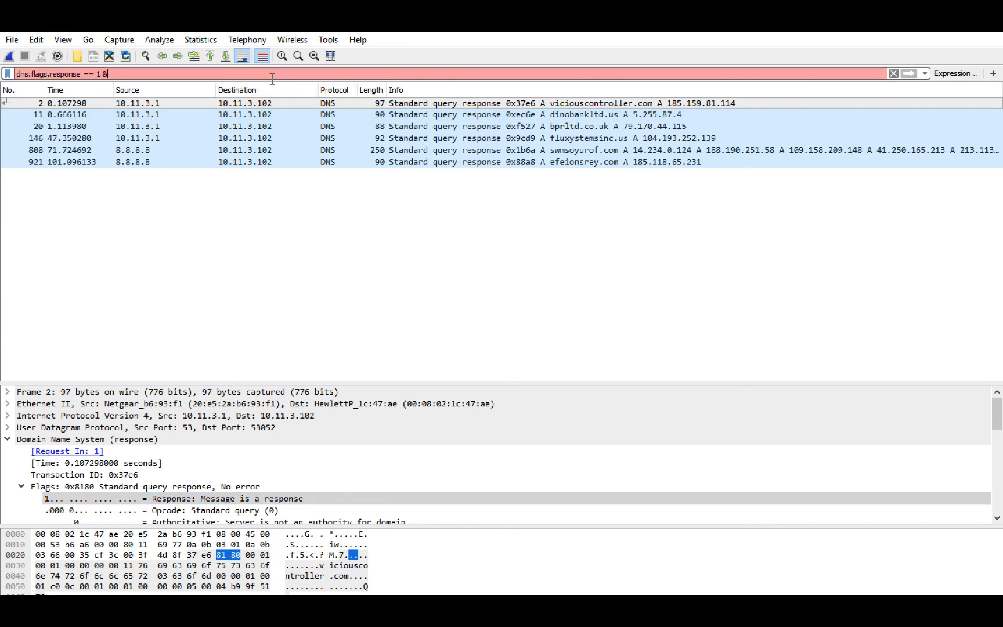
{"action": "key", "text": "BackSpace"}
{"action": "key", "text": "BackSpace"}
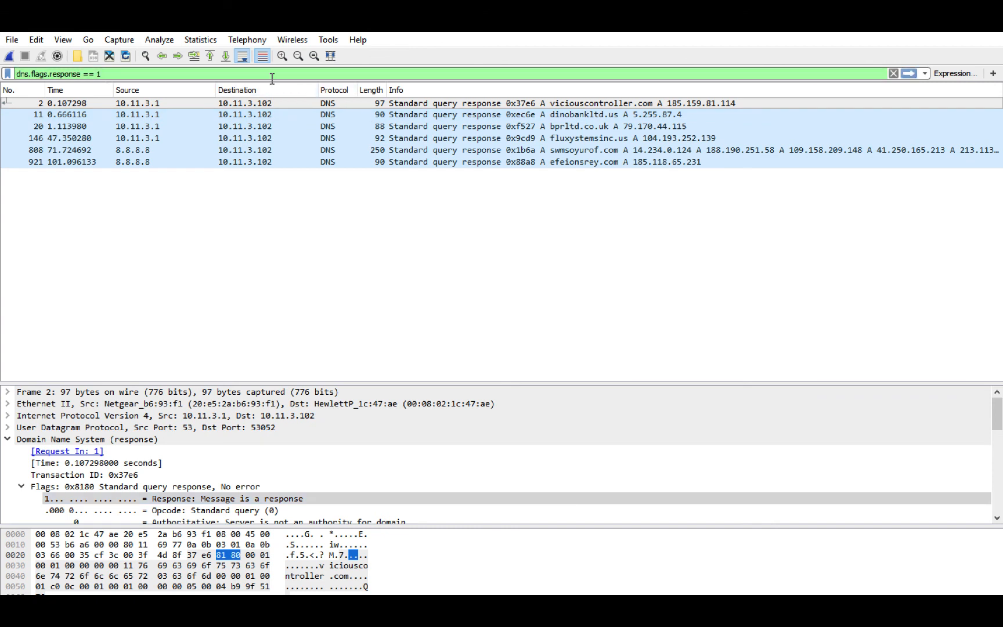
{"action": "type", "text": "&"}
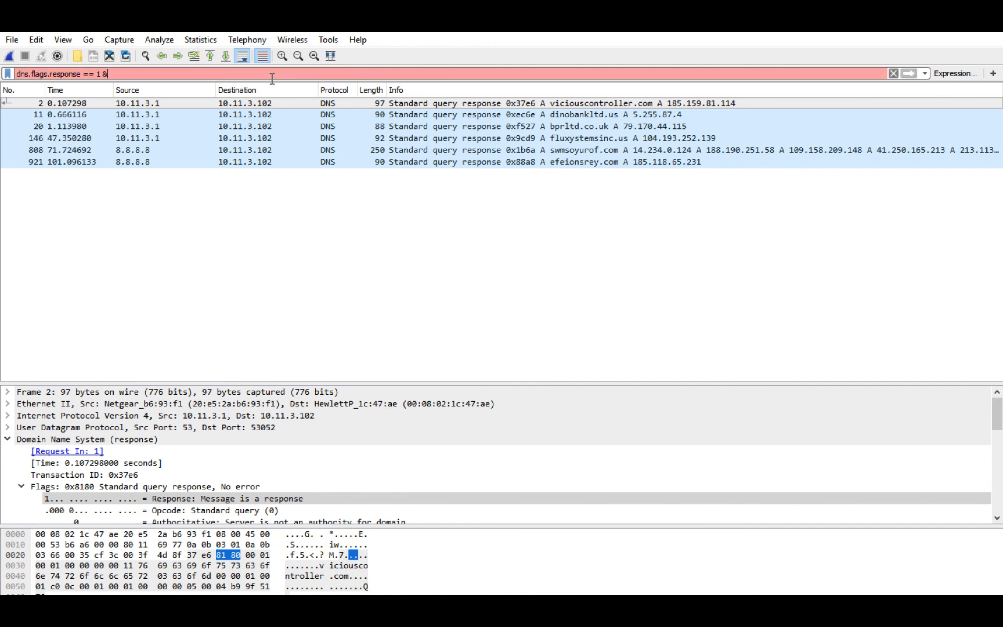
{"action": "type", "text": "& udp."}
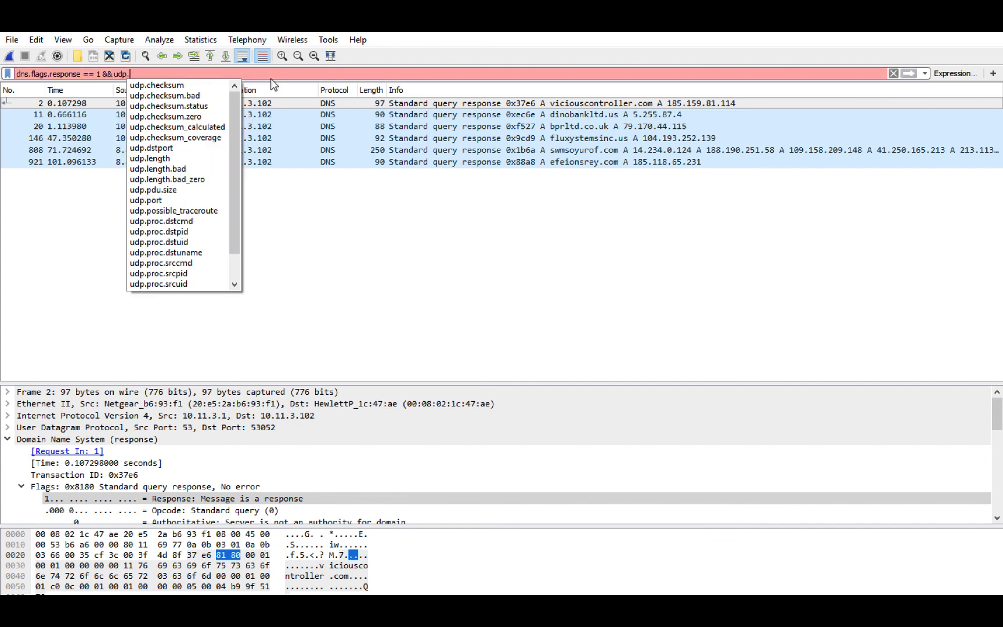
{"action": "type", "text": "port="}
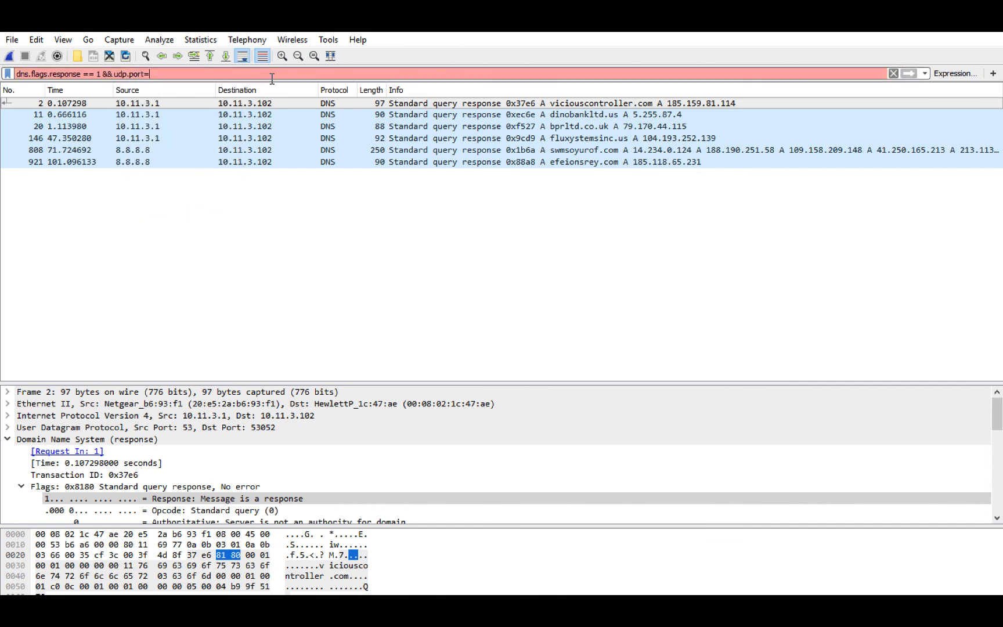
{"action": "key", "text": "BackSpace"}
{"action": "key", "text": "BackSpace"}
{"action": "key", "text": "BackSpace"}
{"action": "key", "text": "BackSpace"}
{"action": "key", "text": "BackSpace"}
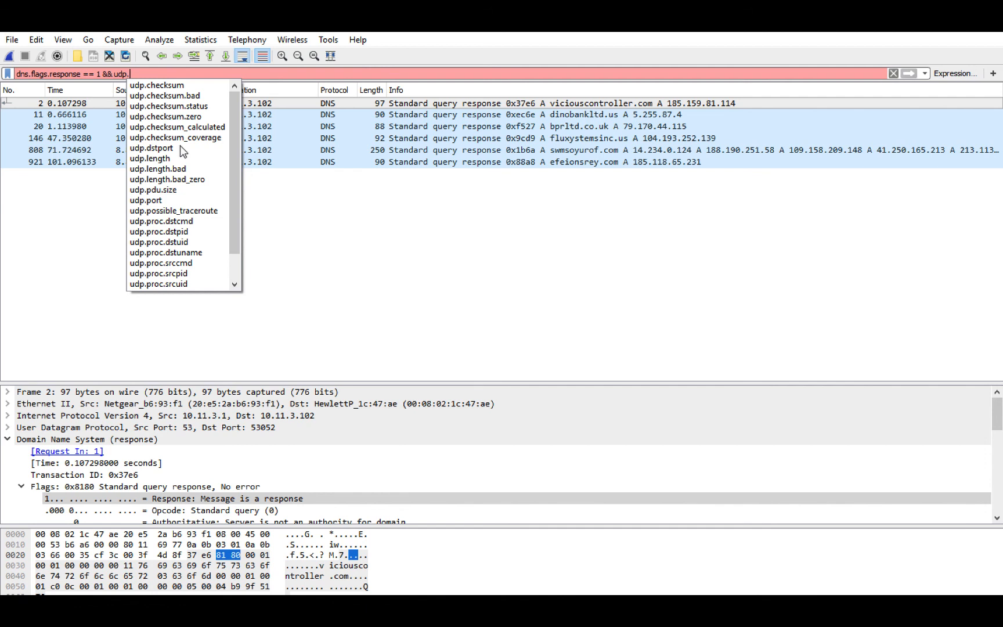
Complete the second filter condition as udp.port==53 and apply the combined display filter
{"action": "left_click", "coordinate": [152, 201]}
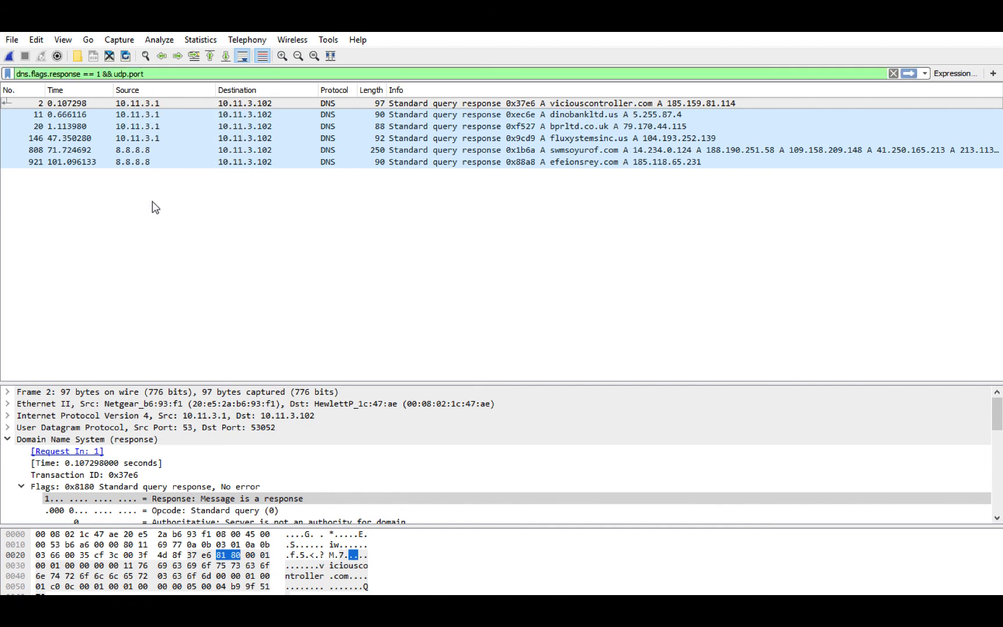
{"action": "type", "text": "=53"}
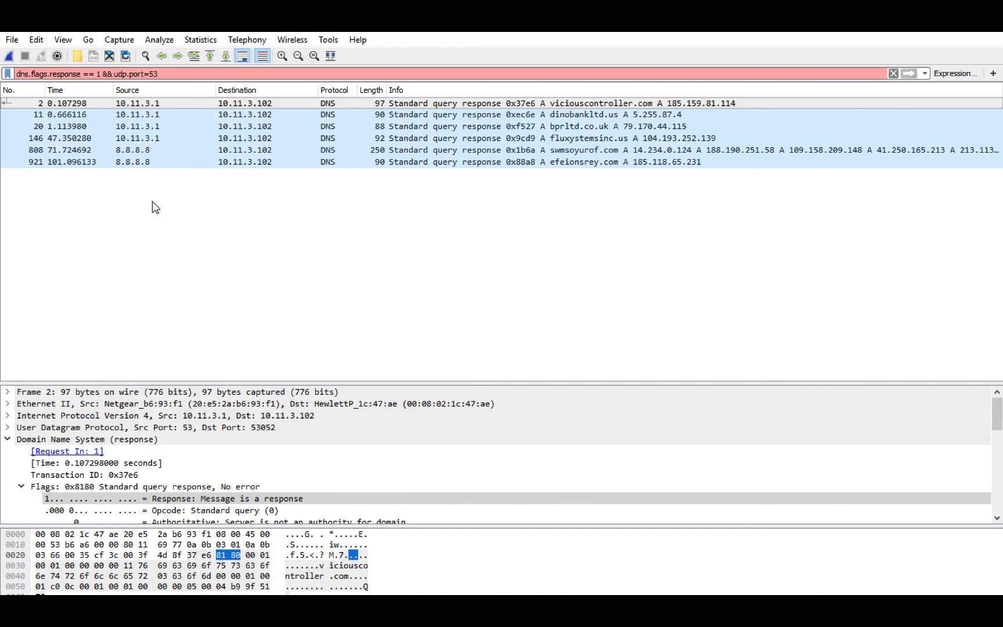
{"action": "key", "text": "Left"}
{"action": "key", "text": "Left"}
{"action": "type", "text": "="}
{"action": "key", "text": "Return"}
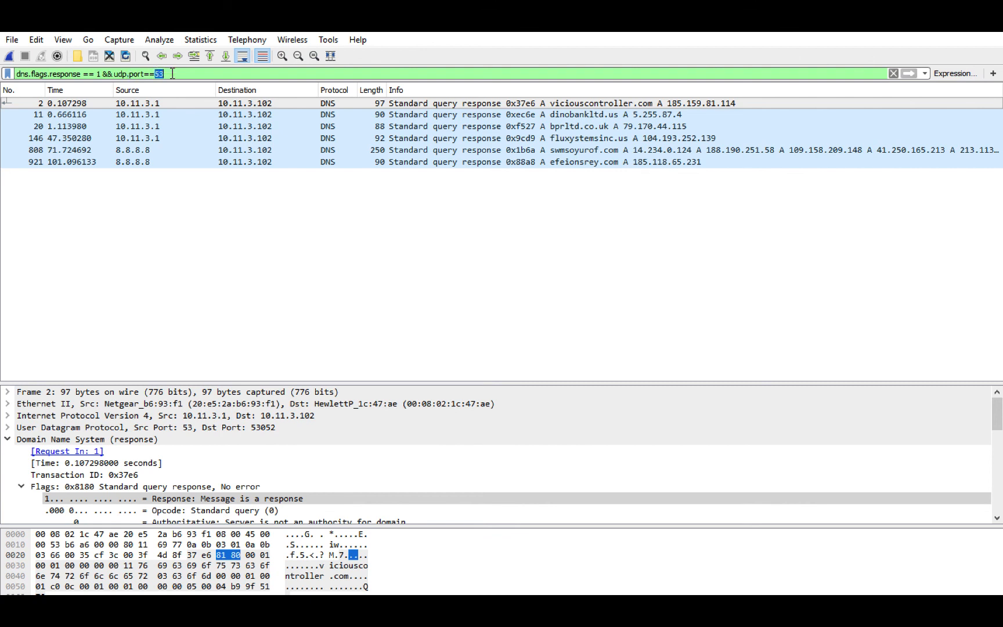
Remove the udp.port condition from the display filter, leaving dns.flags.response == 1
{"action": "double_click", "coordinate": [99, 75]}
{"action": "left_click_drag", "start_coordinate": [178, 71], "coordinate": [106, 71]}
{"action": "key", "text": "BackSpace"}
Apply the Address field of packet 2's DNS answer as the selected display filter, dns.a == 185.159.81.114
{"action": "scroll", "coordinate": [104, 464], "scroll_direction": "down", "scroll_amount": 3}
{"action": "scroll", "coordinate": [122, 449], "scroll_direction": "down", "scroll_amount": 1}
{"action": "scroll", "coordinate": [122, 449], "scroll_direction": "up", "scroll_amount": 2}
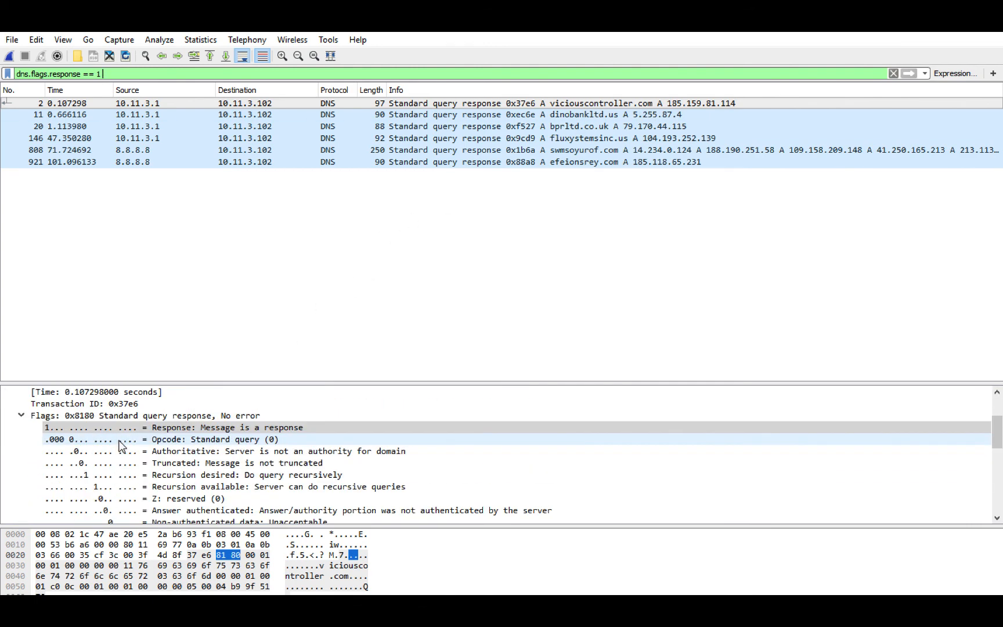
{"action": "scroll", "coordinate": [121, 447], "scroll_direction": "down", "scroll_amount": 6}
{"action": "scroll", "coordinate": [120, 445], "scroll_direction": "down", "scroll_amount": 1}
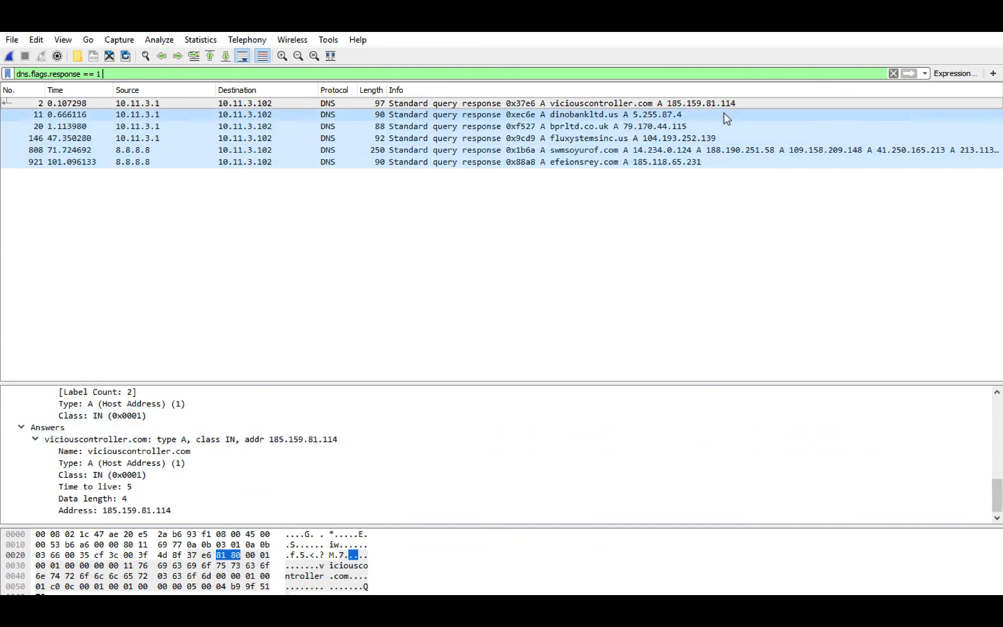
{"action": "left_click", "coordinate": [113, 511]}
{"action": "right_click", "coordinate": [110, 511]}
{"action": "mouse_move", "coordinate": [215, 284]}
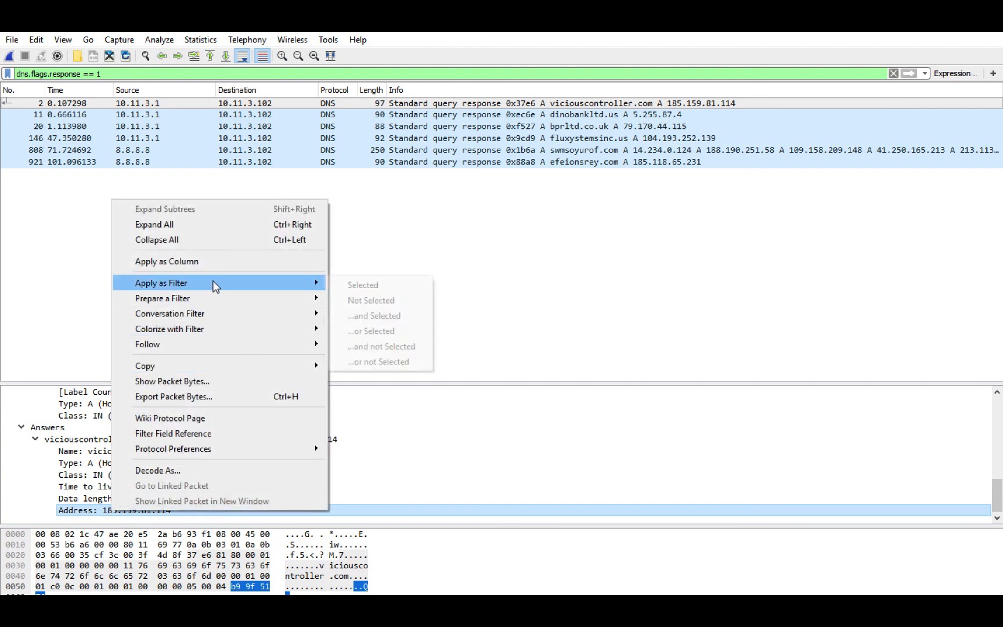
{"action": "left_click", "coordinate": [355, 285]}
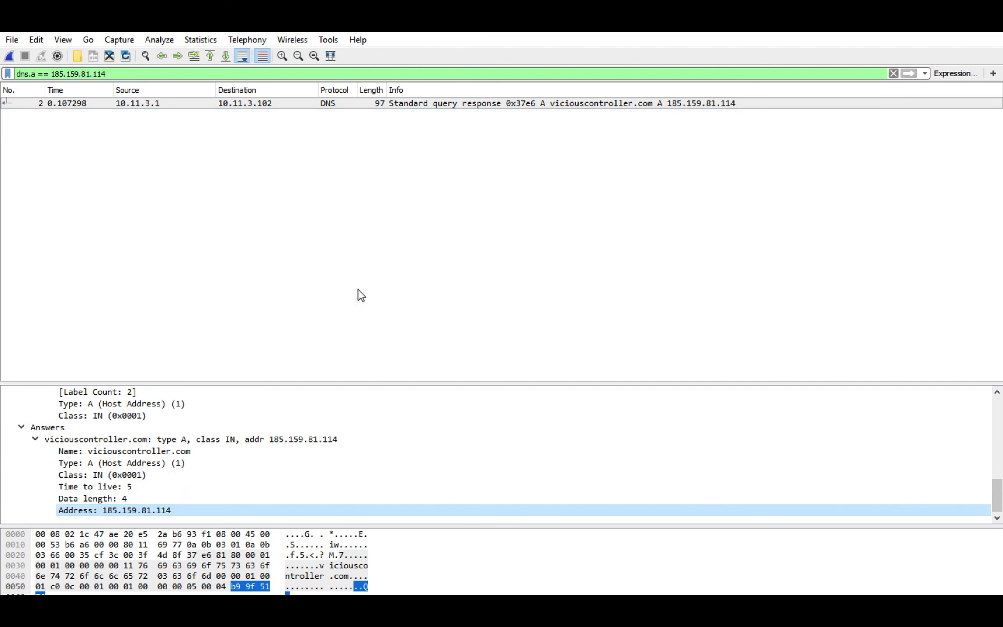
Replace dns.a with ip.addr in the display filter and apply ip.addr == 185.159.81.114
{"action": "left_click", "coordinate": [34, 74]}
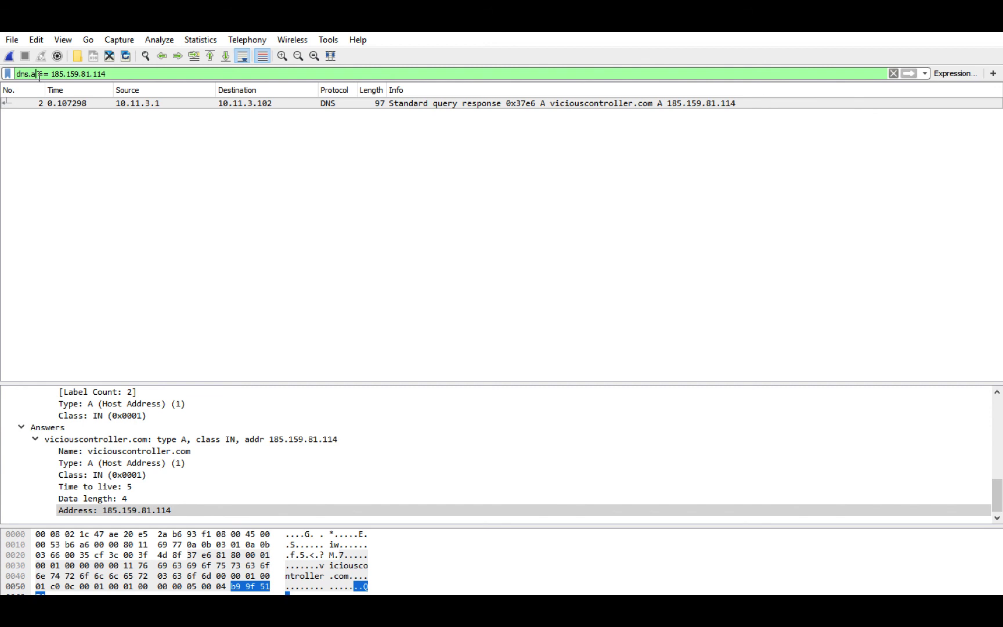
{"action": "left_click_drag", "start_coordinate": [38, 75], "coordinate": [8, 76]}
{"action": "type", "text": "ip."}
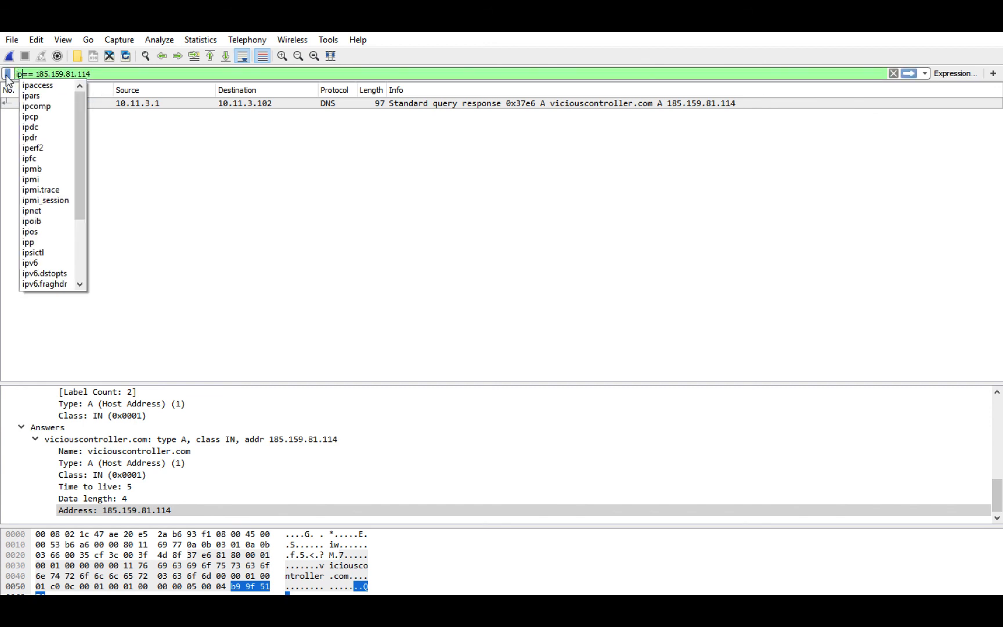
{"action": "type", "text": "addr"}
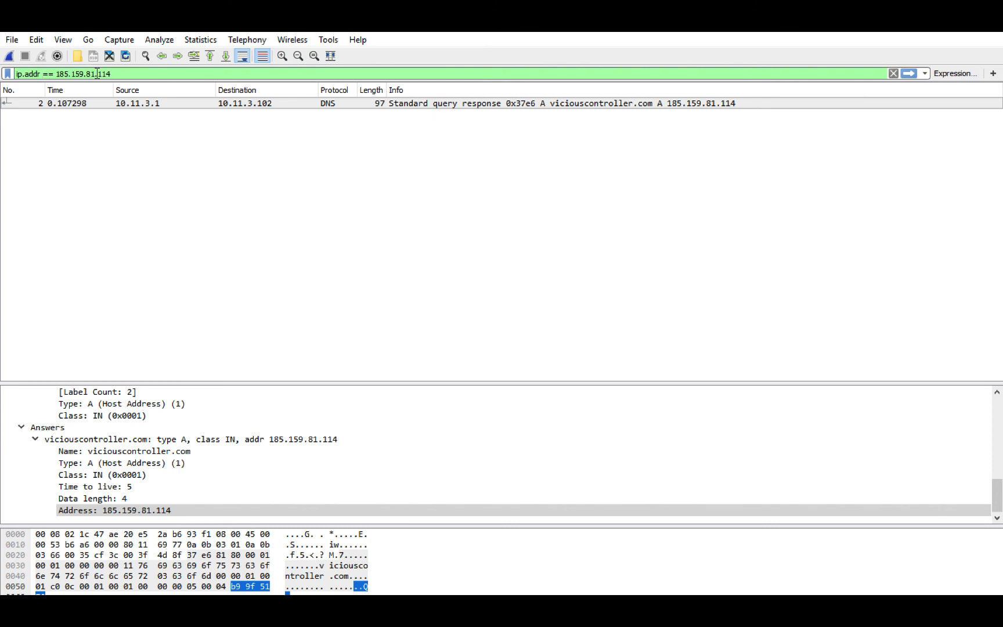
{"action": "key", "text": "Return"}
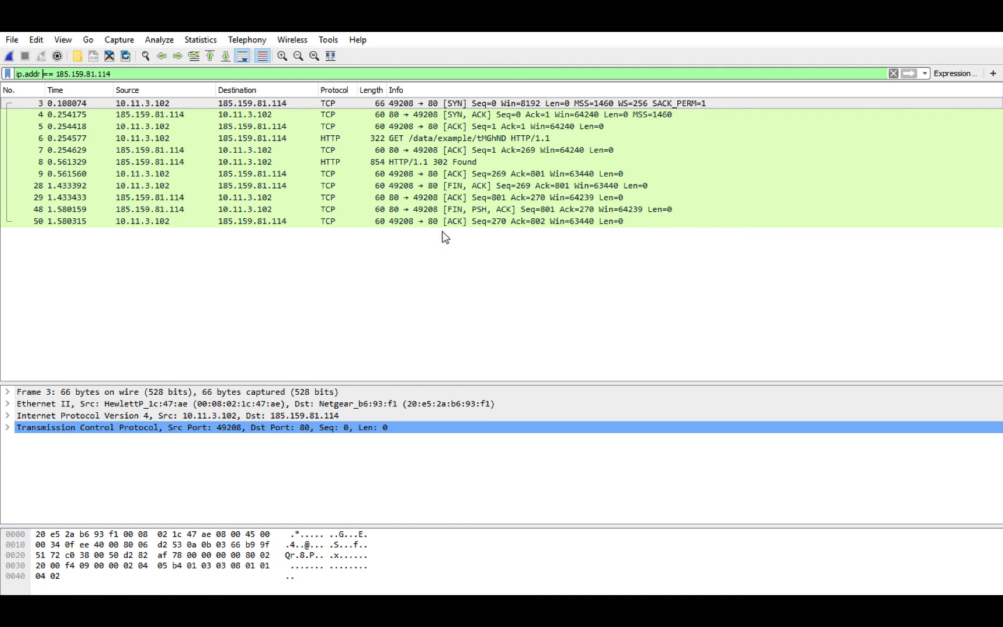
Follow the TCP stream of packet 6, the HTTP GET request for /data/example/tMGhND
{"action": "left_click", "coordinate": [434, 138]}
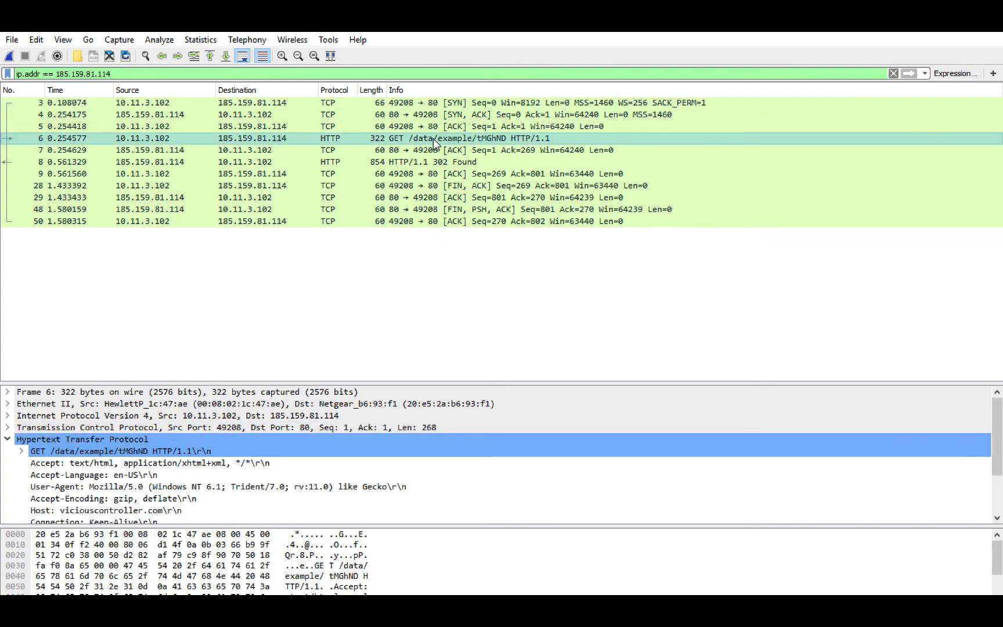
{"action": "right_click", "coordinate": [434, 138]}
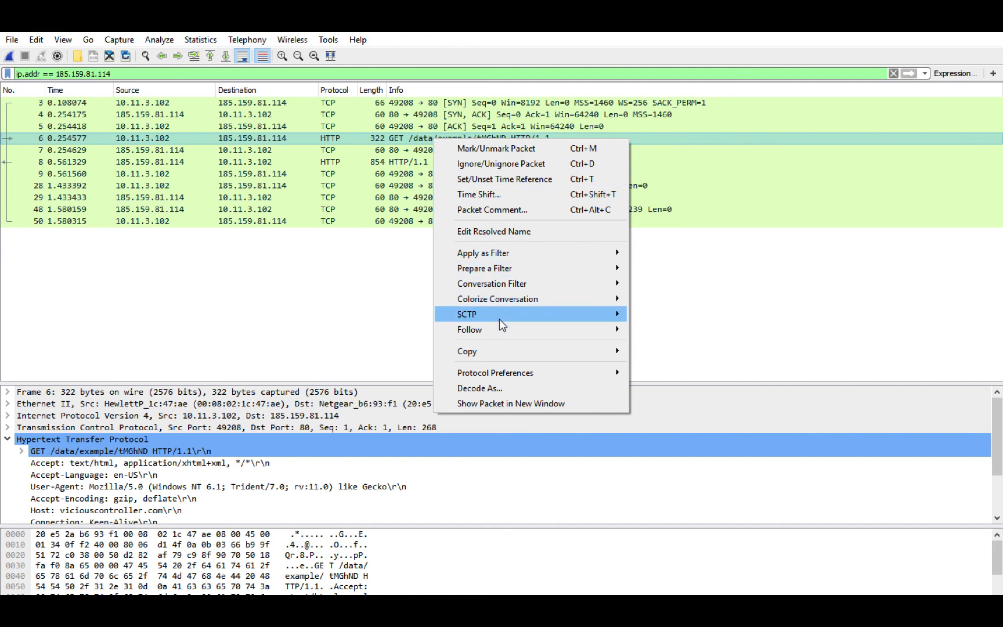
{"action": "mouse_move", "coordinate": [502, 329]}
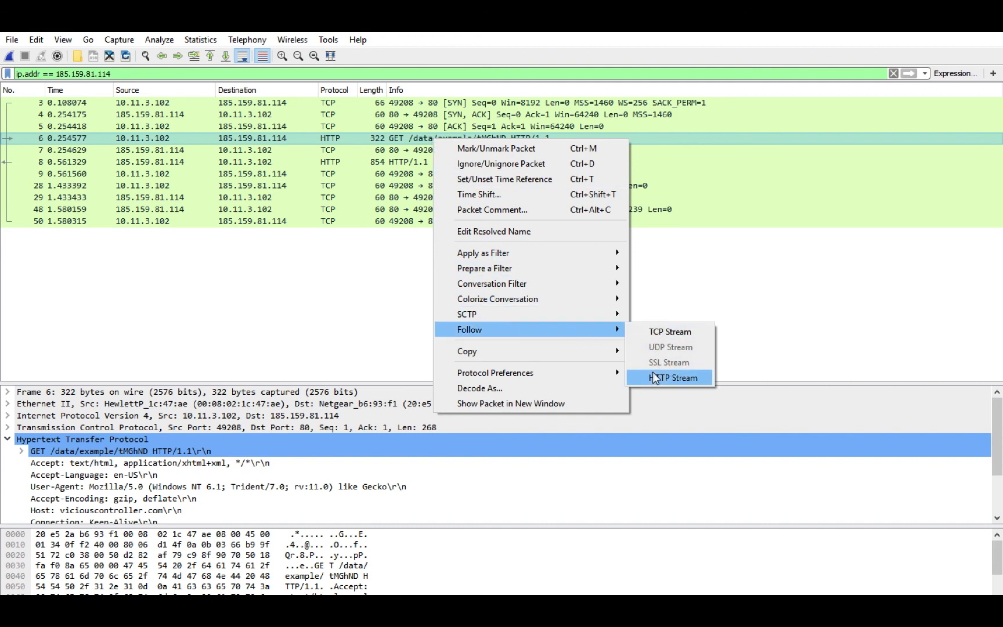
{"action": "left_click", "coordinate": [649, 332]}
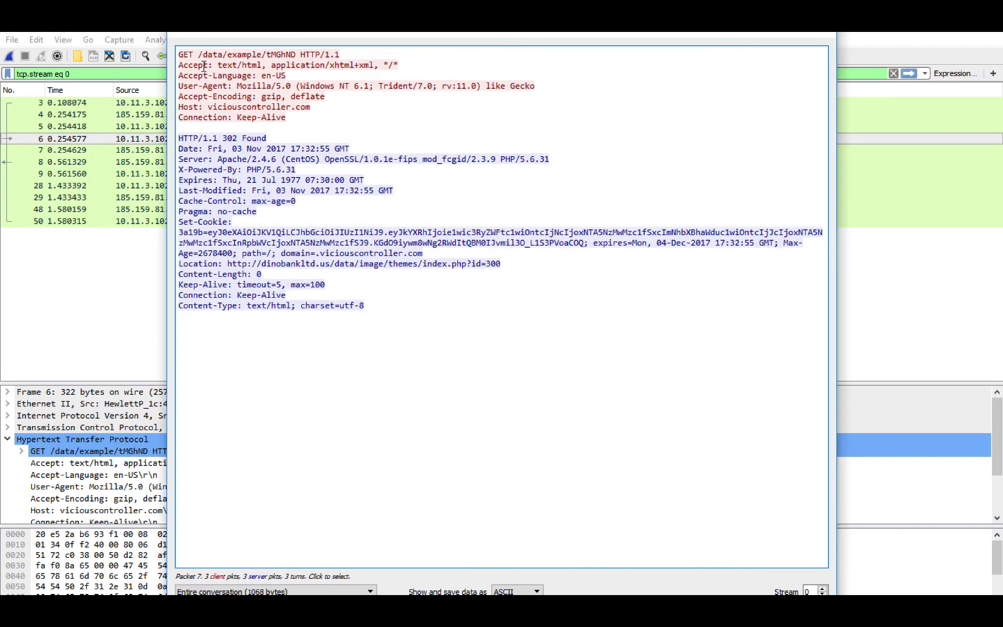
Examine the GET request line and the Accept and User-Agent headers in the followed stream
{"action": "left_click_drag", "start_coordinate": [178, 52], "coordinate": [301, 53]}
{"action": "left_click", "coordinate": [339, 131]}
{"action": "left_click", "coordinate": [204, 77]}
{"action": "left_click", "coordinate": [300, 53]}
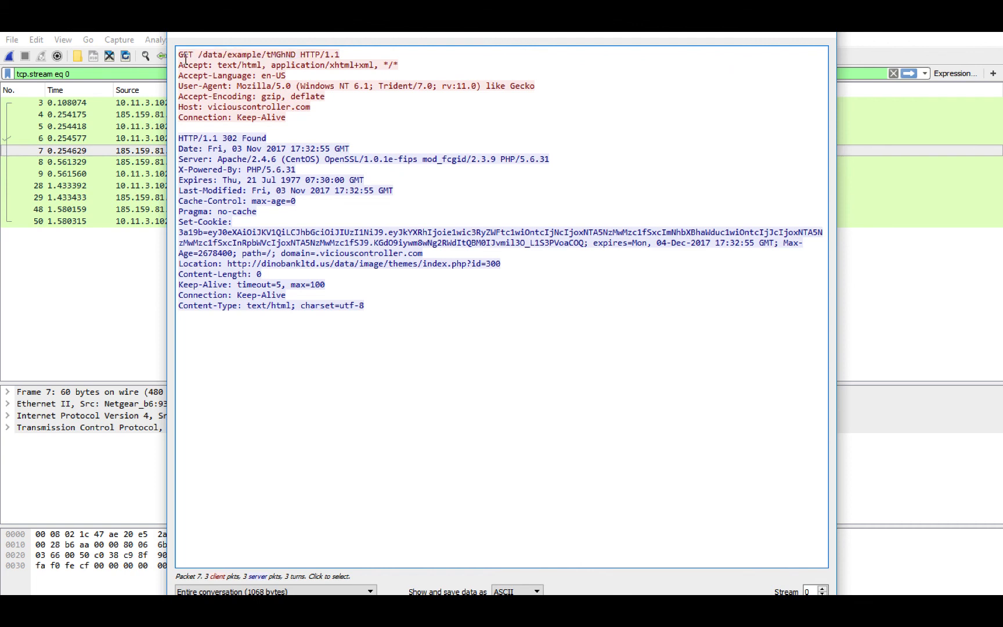
{"action": "left_click_drag", "start_coordinate": [189, 65], "coordinate": [418, 65]}
{"action": "left_click", "coordinate": [418, 66]}
{"action": "left_click_drag", "start_coordinate": [198, 86], "coordinate": [238, 85]}
{"action": "left_click", "coordinate": [244, 81]}
Highlight the client request's Host header and its viciouscontroller.com value
{"action": "left_click_drag", "start_coordinate": [203, 107], "coordinate": [321, 104]}
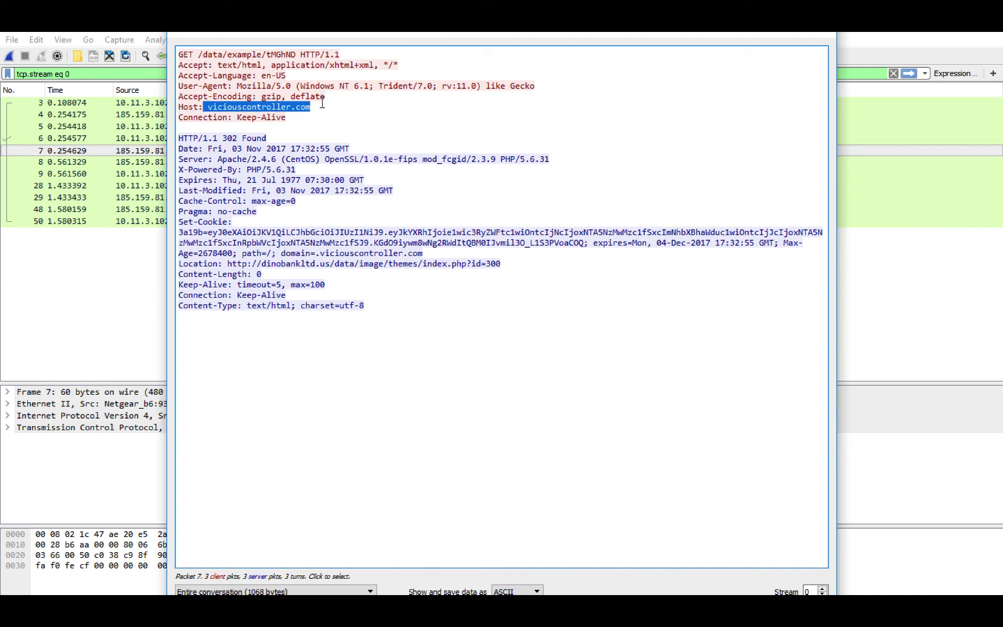
{"action": "left_click", "coordinate": [321, 104]}
{"action": "double_click", "coordinate": [190, 106]}
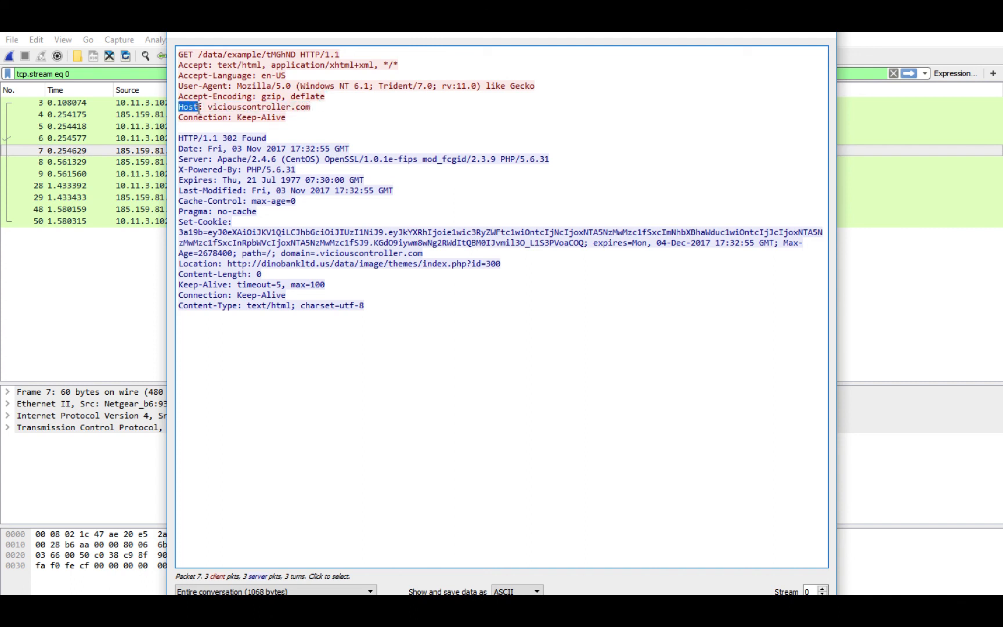
{"action": "left_click", "coordinate": [199, 109]}
{"action": "left_click_drag", "start_coordinate": [204, 106], "coordinate": [229, 98]}
{"action": "left_click", "coordinate": [347, 102]}
{"action": "left_click", "coordinate": [238, 102]}
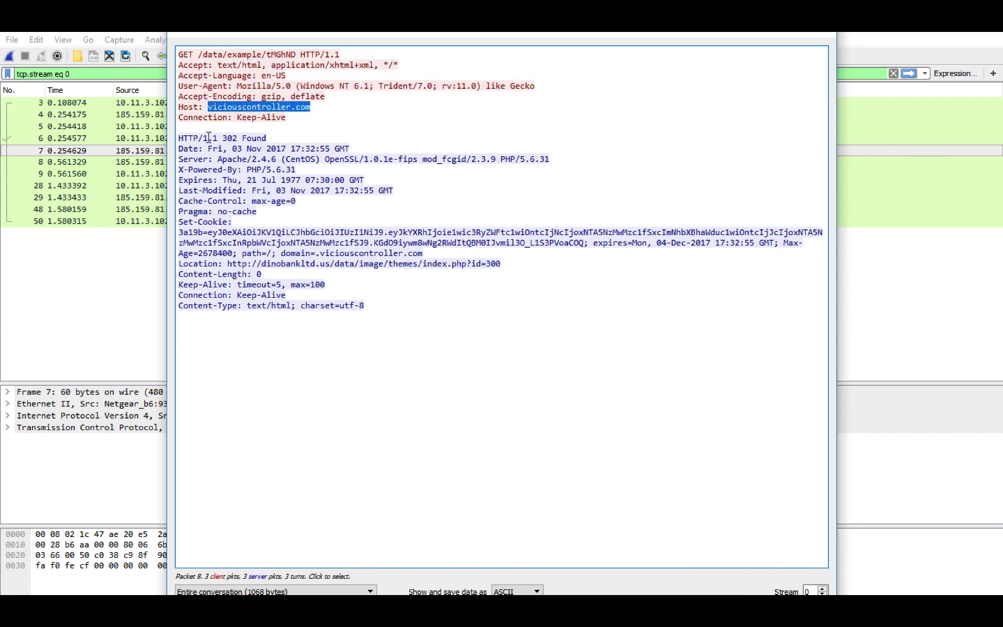
Highlight the 302 status code and the Set-Cookie header name in the server response
{"action": "left_click_drag", "start_coordinate": [208, 139], "coordinate": [268, 139]}
{"action": "left_click", "coordinate": [236, 137]}
{"action": "double_click", "coordinate": [225, 137]}
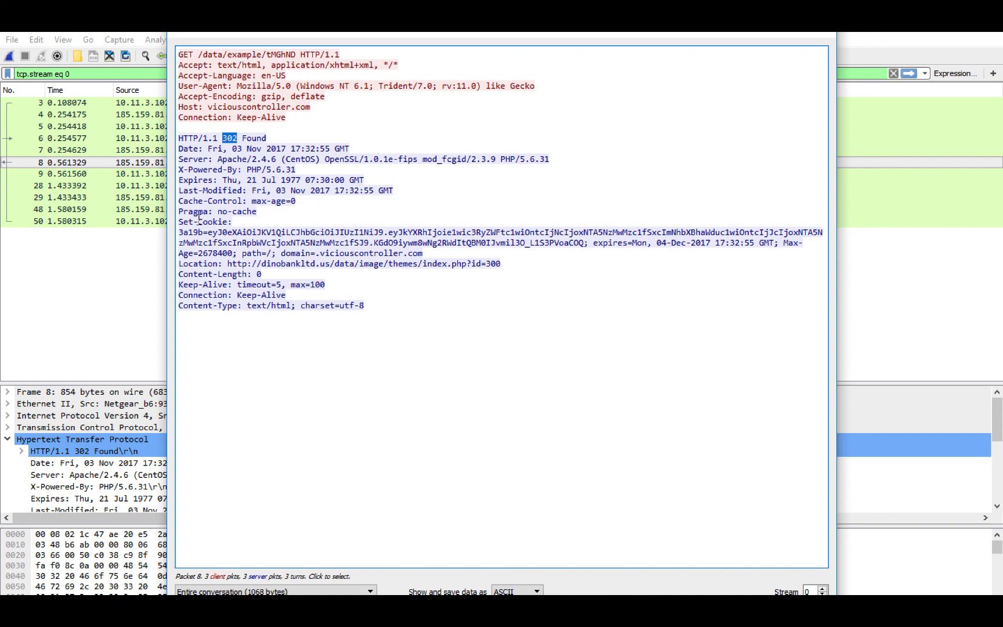
{"action": "left_click_drag", "start_coordinate": [179, 221], "coordinate": [232, 215]}
{"action": "left_click", "coordinate": [232, 215]}
Examine the Location header's redirect URL, highlighting the dinobankltd.us domain and the path after it
{"action": "left_click_drag", "start_coordinate": [228, 262], "coordinate": [394, 263]}
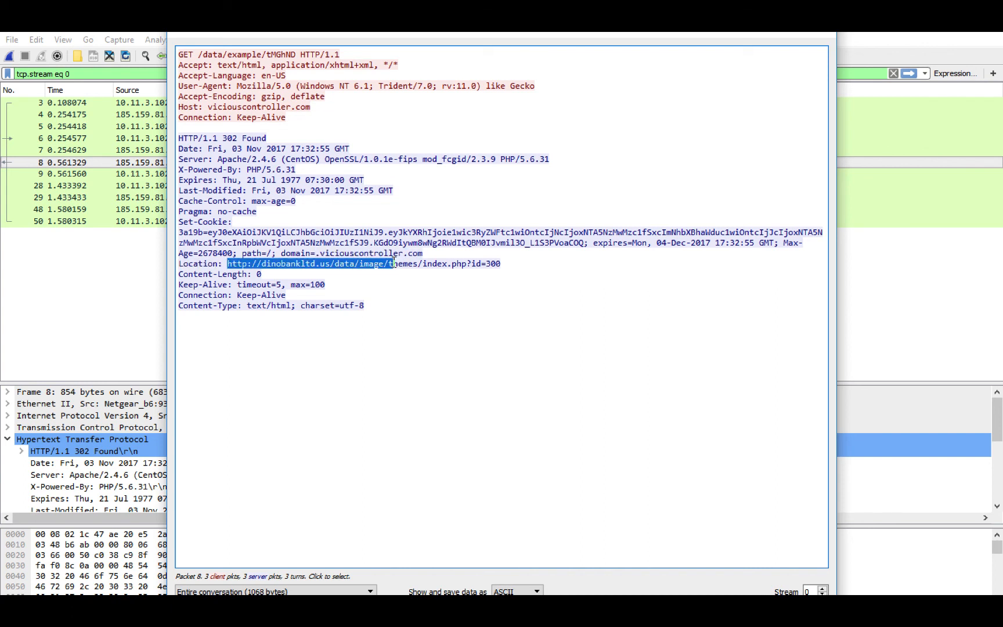
{"action": "left_click", "coordinate": [390, 263]}
{"action": "left_click_drag", "start_coordinate": [331, 265], "coordinate": [262, 258]}
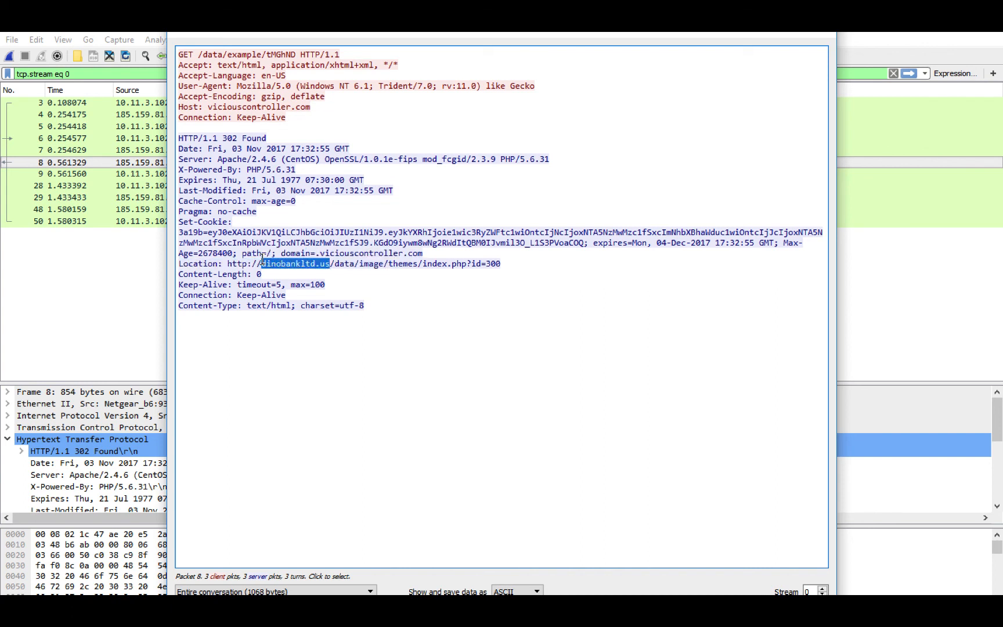
{"action": "left_click", "coordinate": [262, 262]}
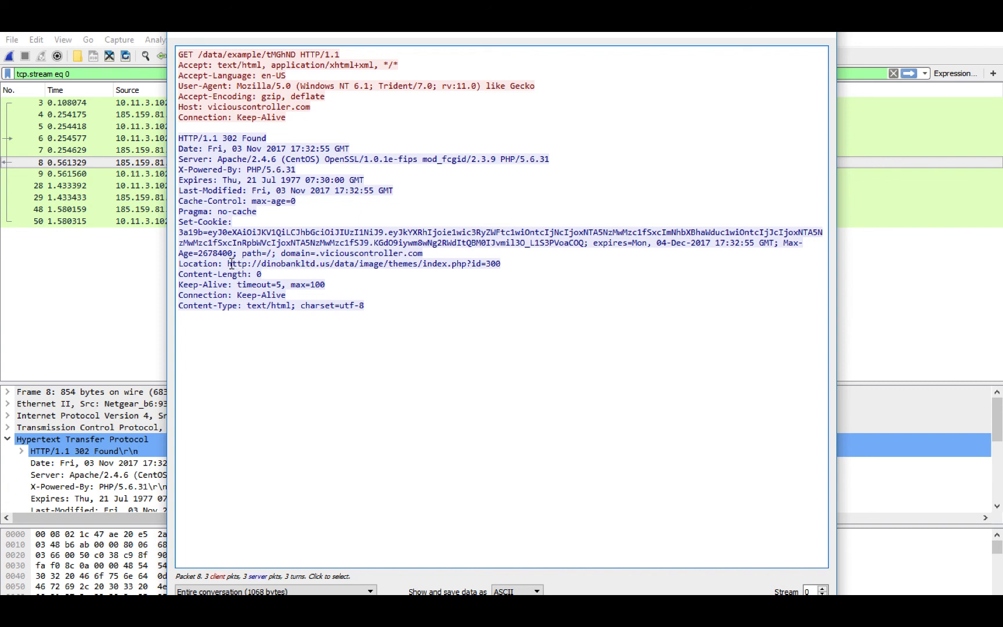
{"action": "left_click_drag", "start_coordinate": [233, 264], "coordinate": [330, 263]}
{"action": "left_click", "coordinate": [264, 262]}
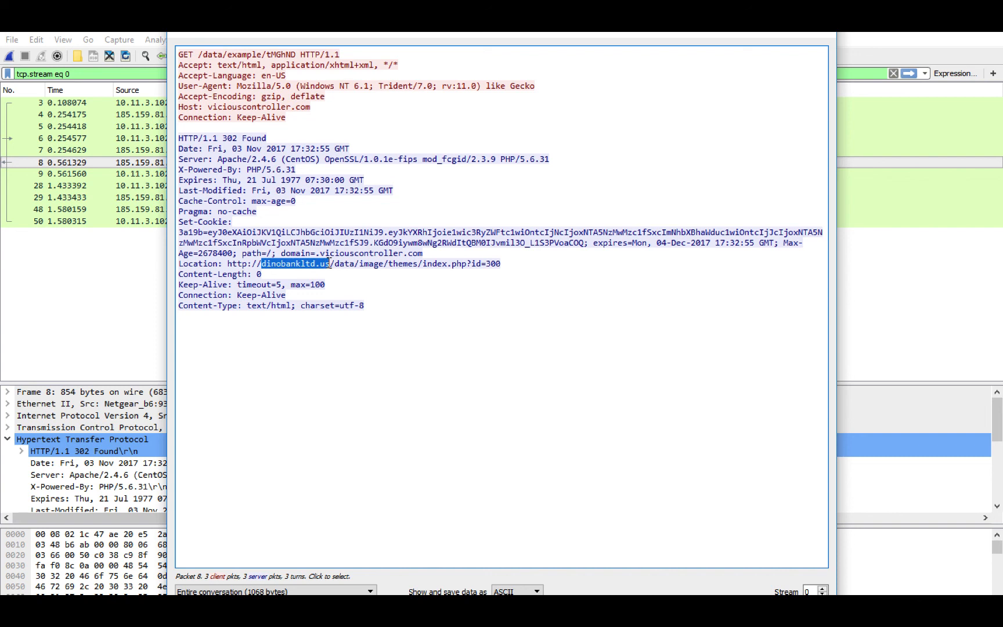
{"action": "left_click", "coordinate": [330, 264]}
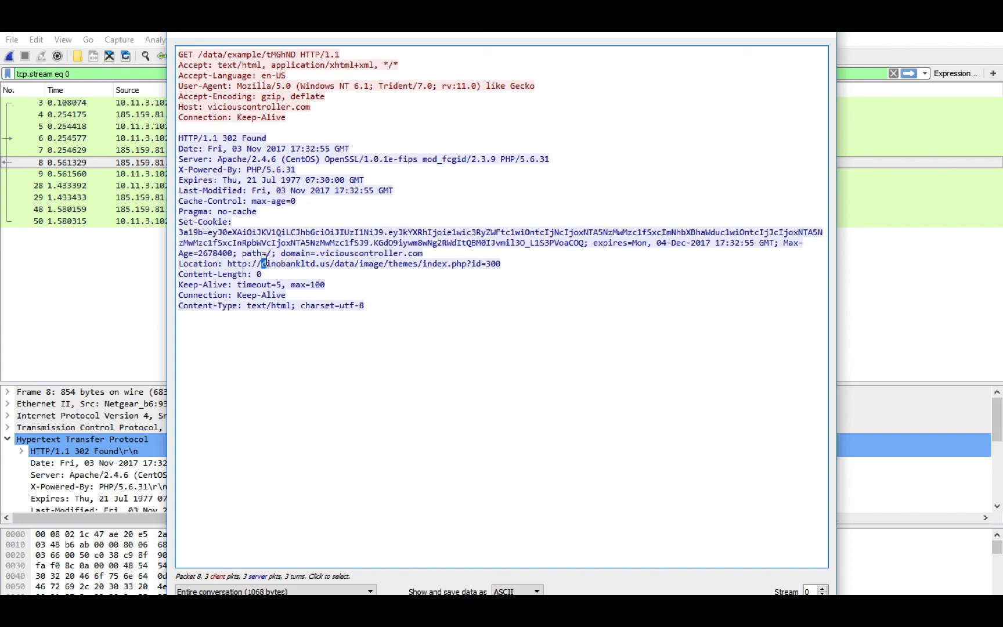
{"action": "left_click_drag", "start_coordinate": [261, 264], "coordinate": [317, 262]}
{"action": "left_click_drag", "start_coordinate": [525, 264], "coordinate": [329, 260]}
{"action": "left_click", "coordinate": [247, 265]}
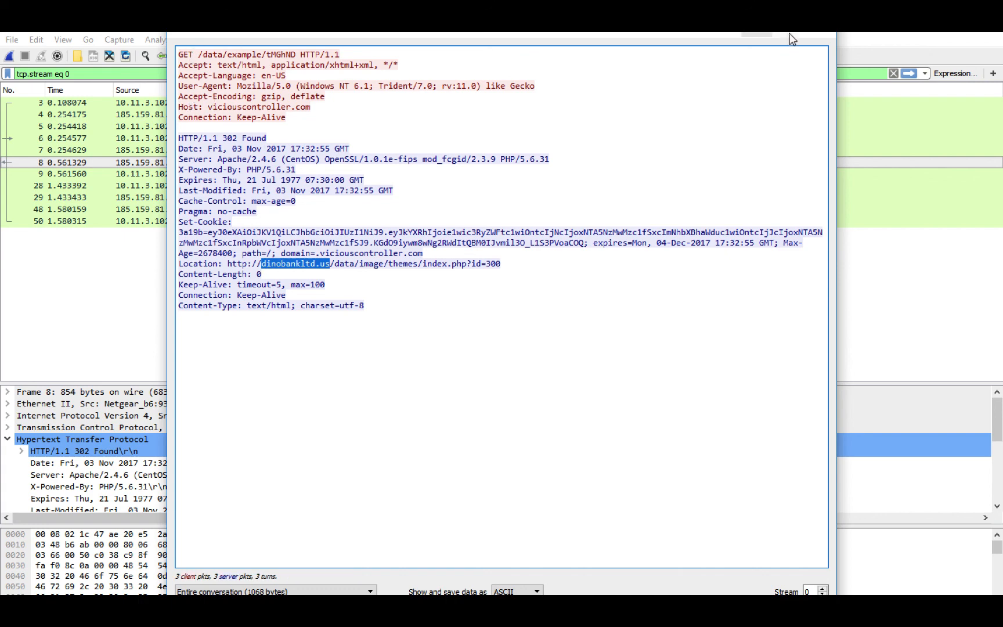
Close the followed stream, select packet 6, the HTTP GET request, and collapse its Hypertext Transfer Protocol details
{"action": "left_click", "coordinate": [814, 36]}
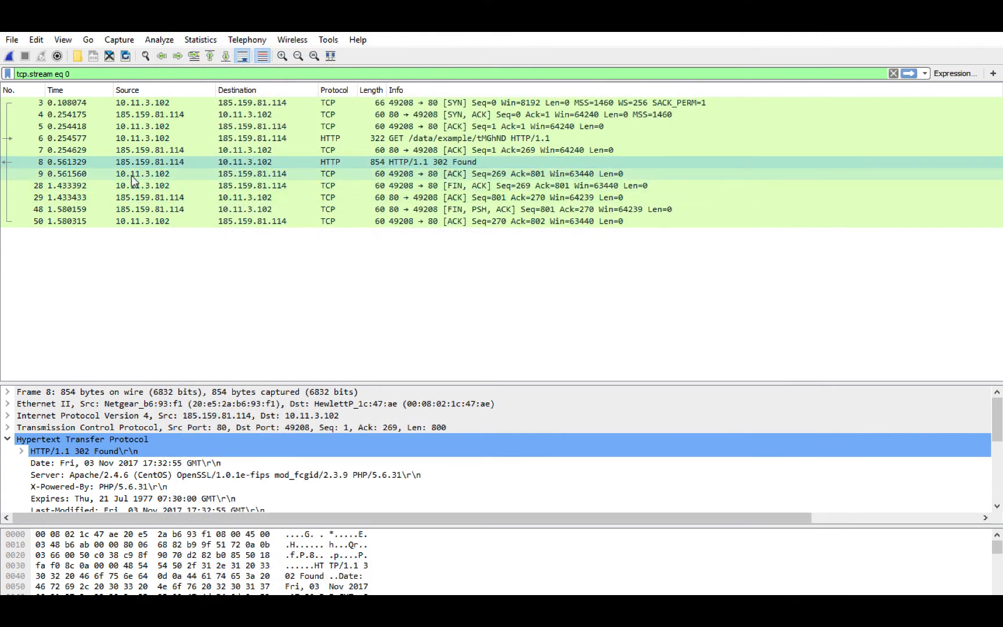
{"action": "left_click", "coordinate": [143, 152]}
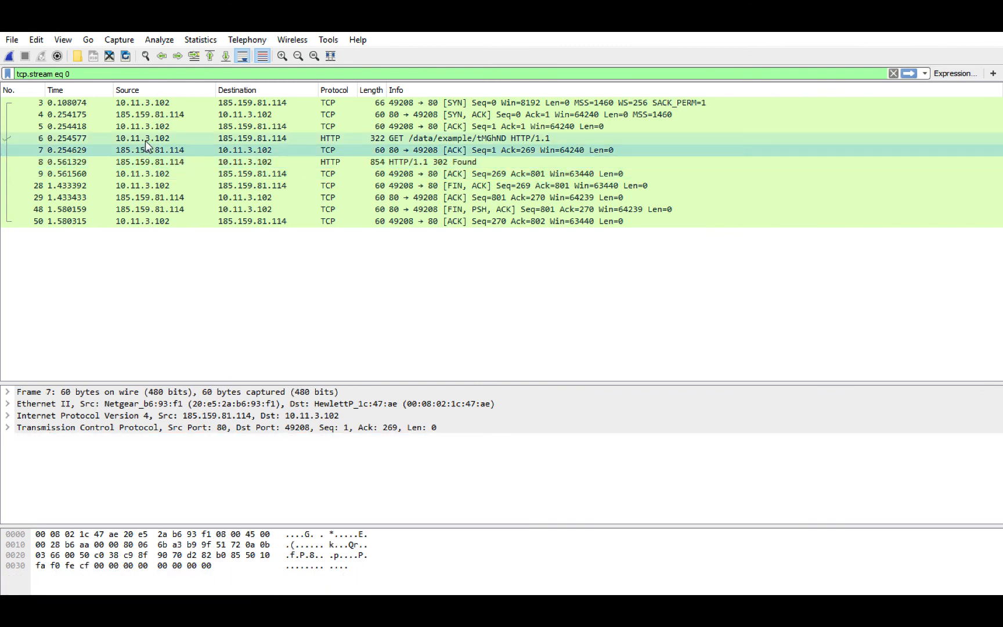
{"action": "left_click", "coordinate": [142, 138]}
{"action": "left_click", "coordinate": [8, 440]}
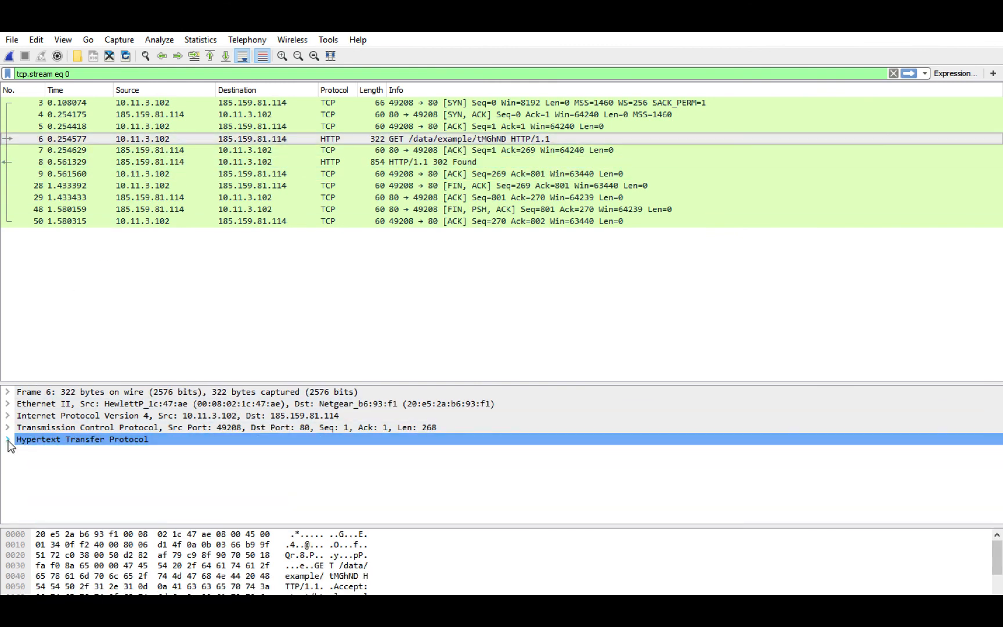
Expand packet 6's Hypertext Transfer Protocol details and select its Host header
{"action": "left_click", "coordinate": [8, 440]}
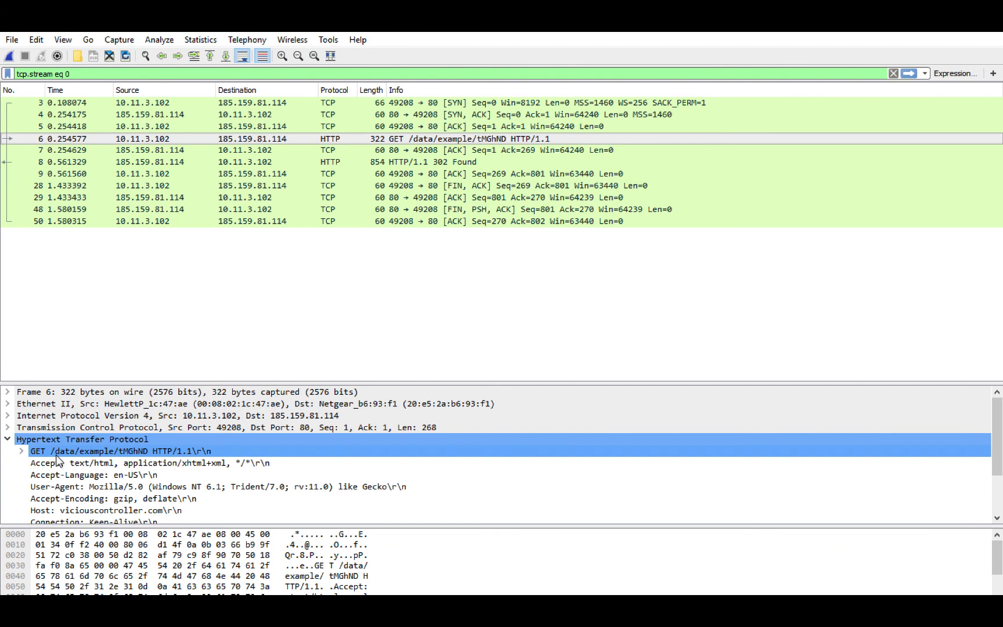
{"action": "scroll", "coordinate": [56, 460], "scroll_direction": "down", "scroll_amount": 2}
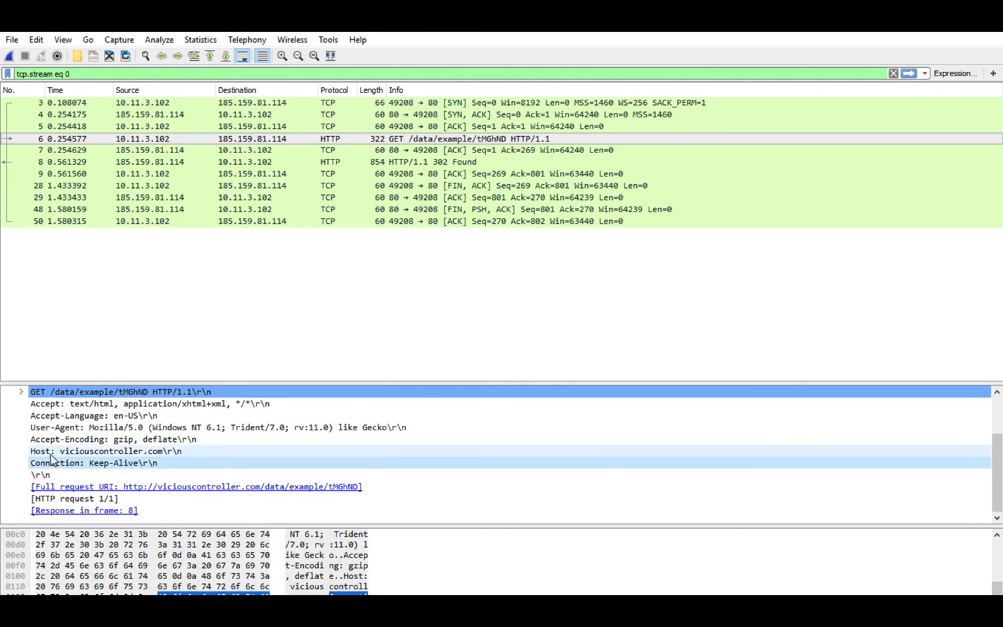
{"action": "left_click", "coordinate": [51, 454]}
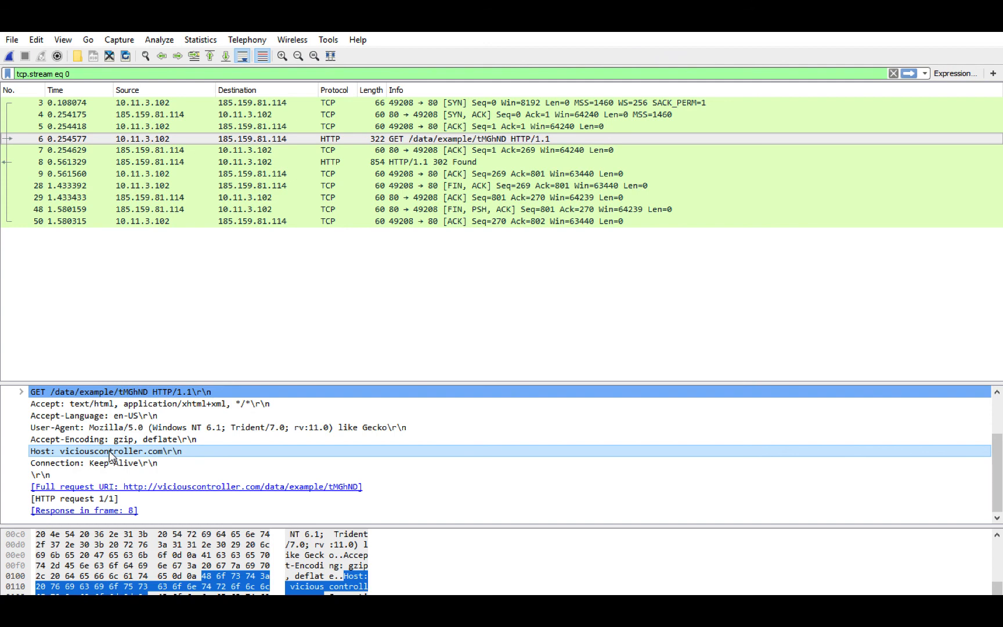
Copy the dinobankltd.us domain from the Location header in packet 8's TCP stream, and return to packet 6
{"action": "right_click", "coordinate": [405, 165]}
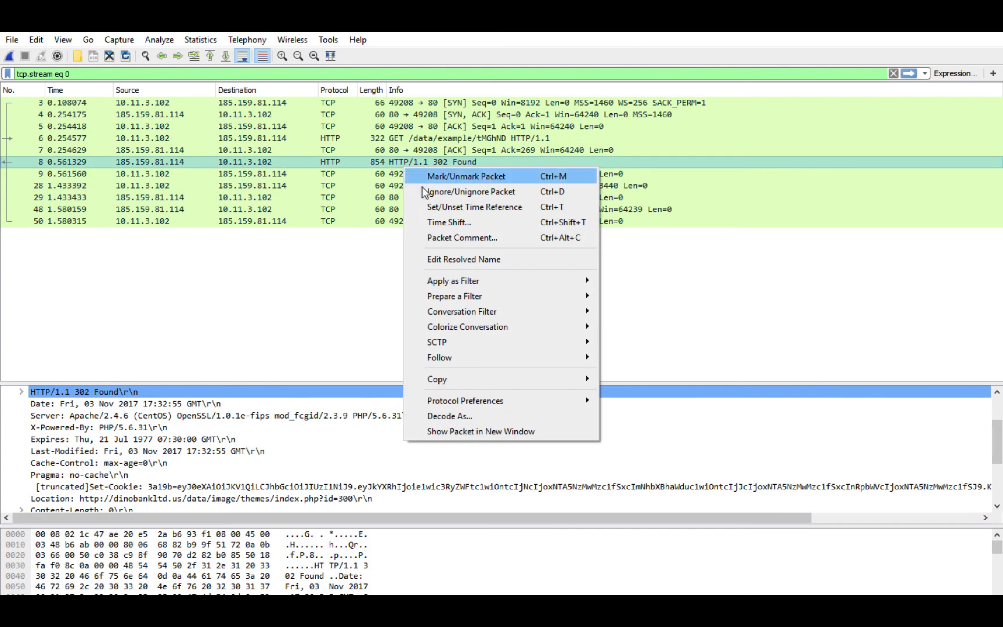
{"action": "mouse_move", "coordinate": [594, 363]}
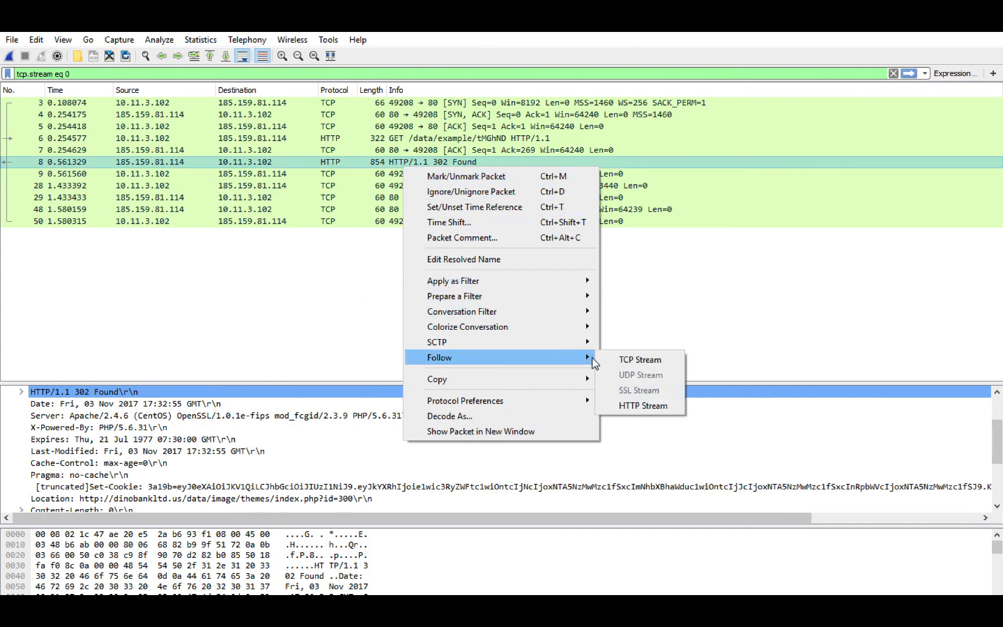
{"action": "left_click", "coordinate": [640, 360]}
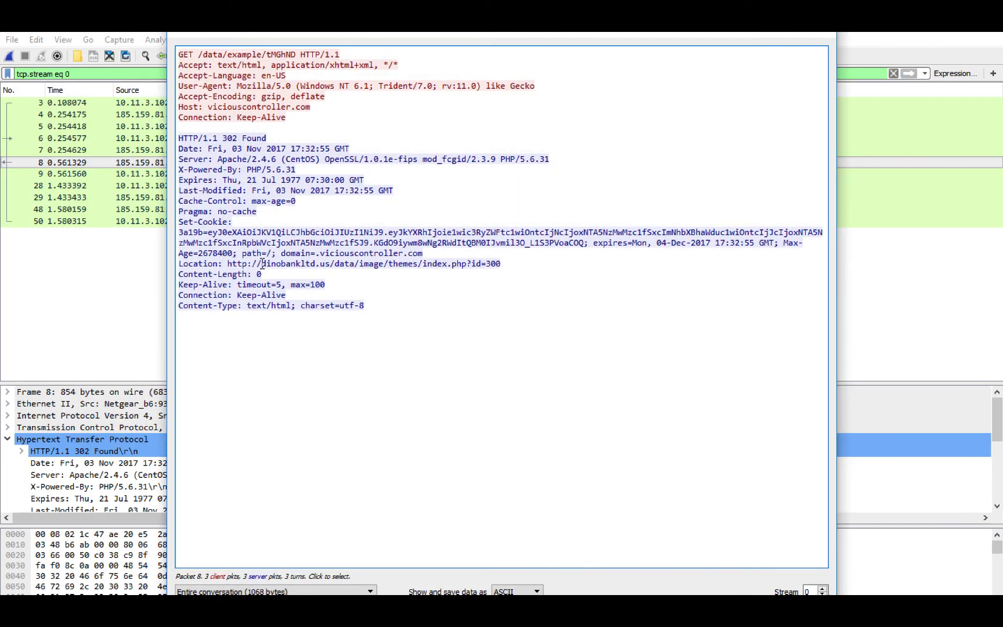
{"action": "left_click_drag", "start_coordinate": [262, 264], "coordinate": [325, 265]}
{"action": "right_click", "coordinate": [328, 271]}
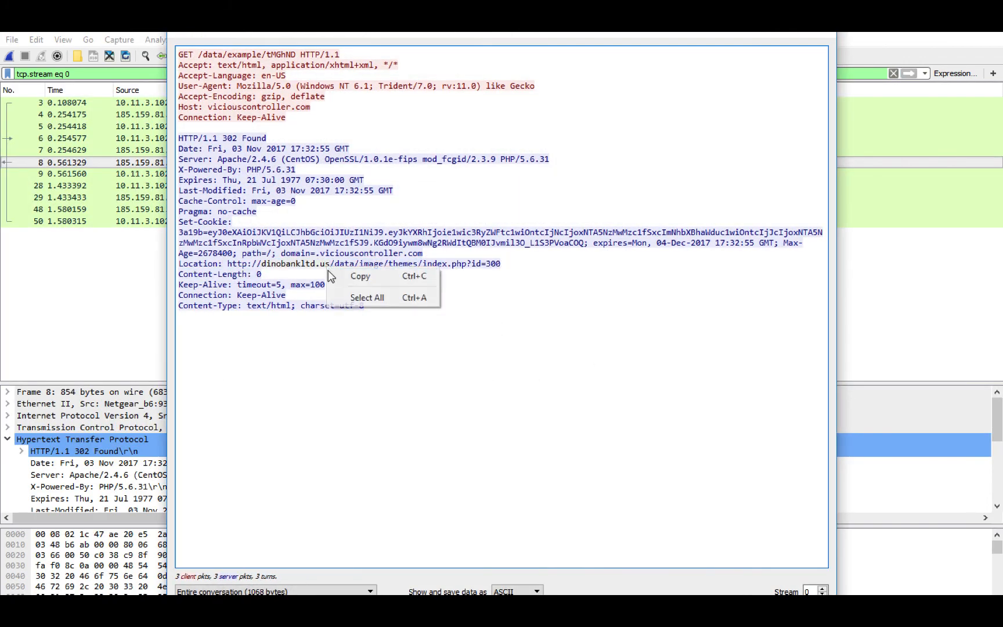
{"action": "left_click", "coordinate": [360, 276]}
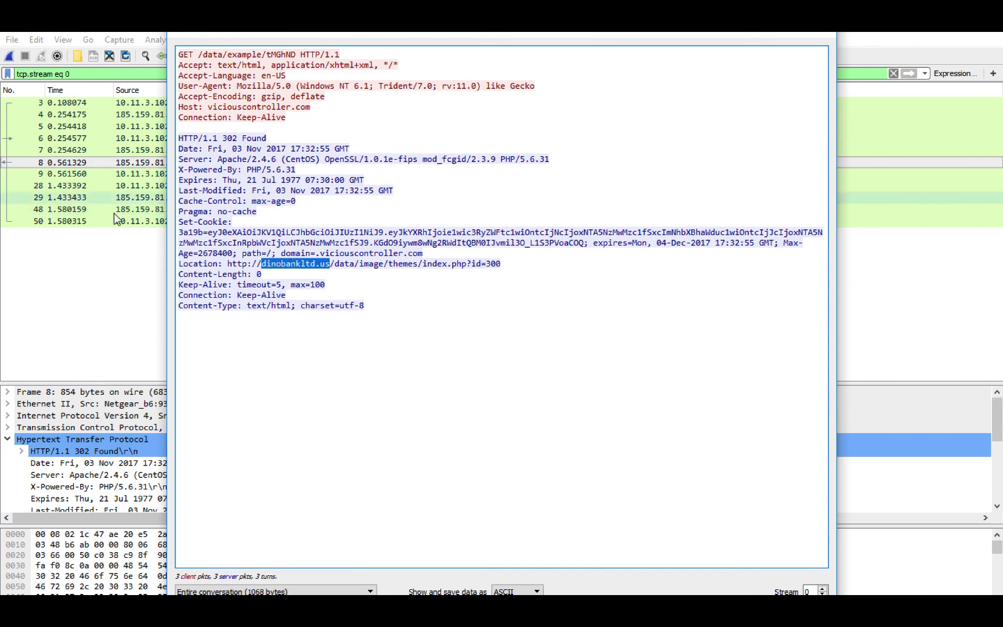
{"action": "key", "text": "Escape"}
{"action": "left_click", "coordinate": [283, 137]}
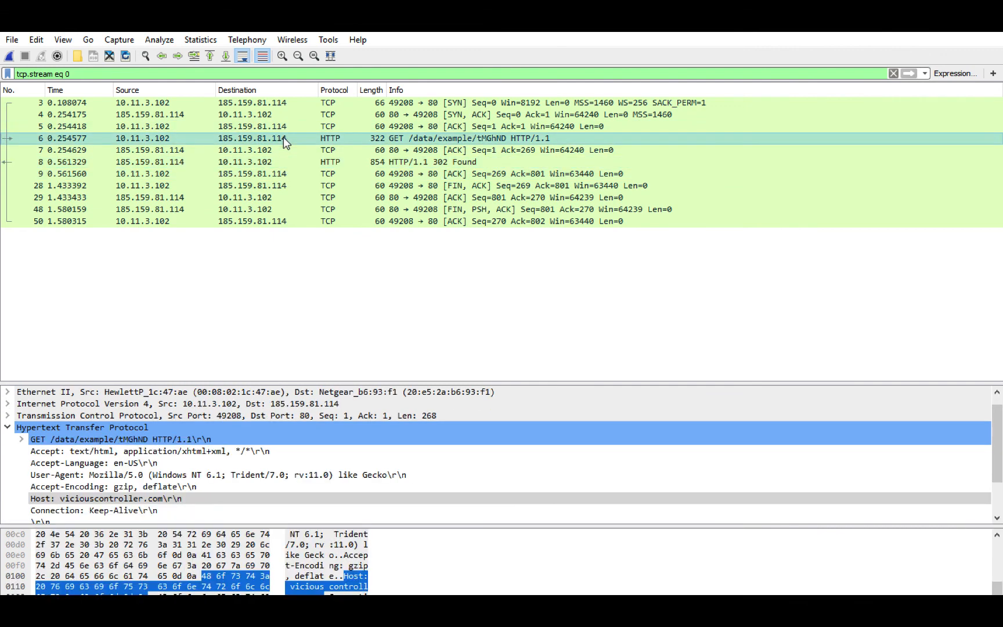
{"action": "right_click", "coordinate": [282, 138]}
{"action": "mouse_move", "coordinate": [364, 327]}
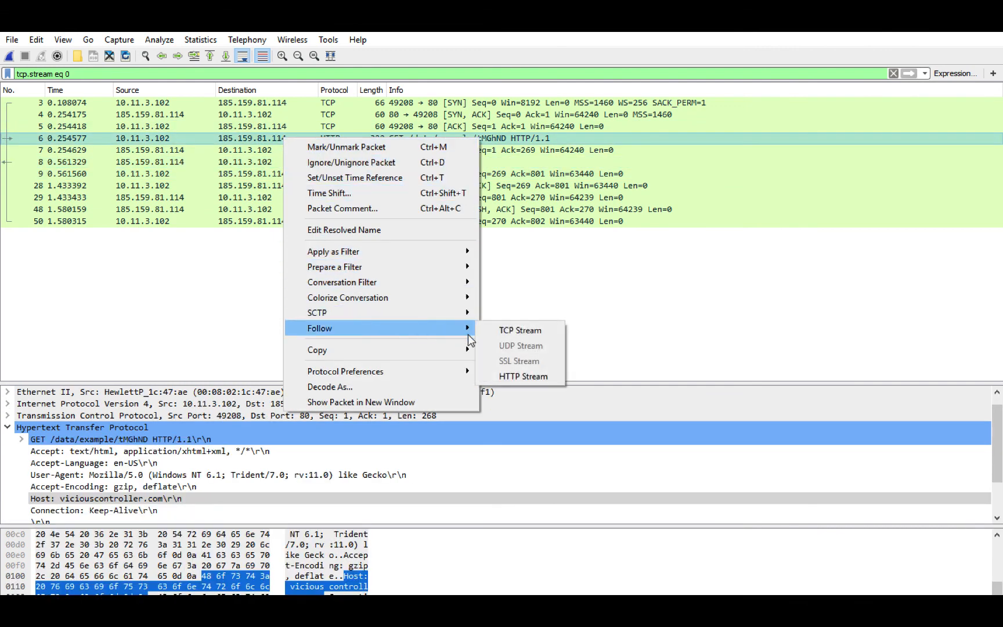
{"action": "left_click", "coordinate": [482, 332]}
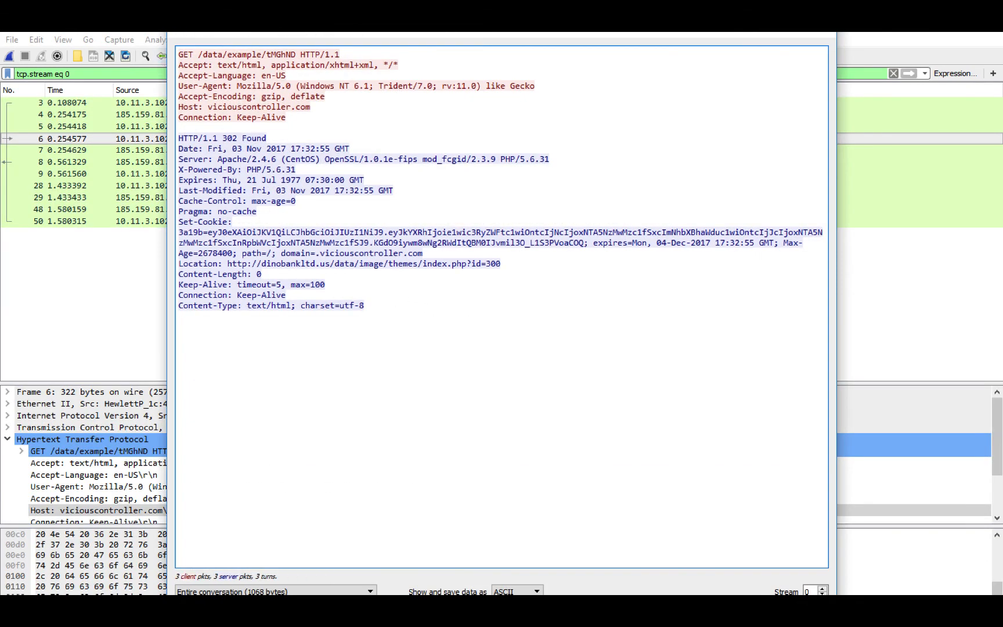
{"action": "left_click", "coordinate": [836, 34]}
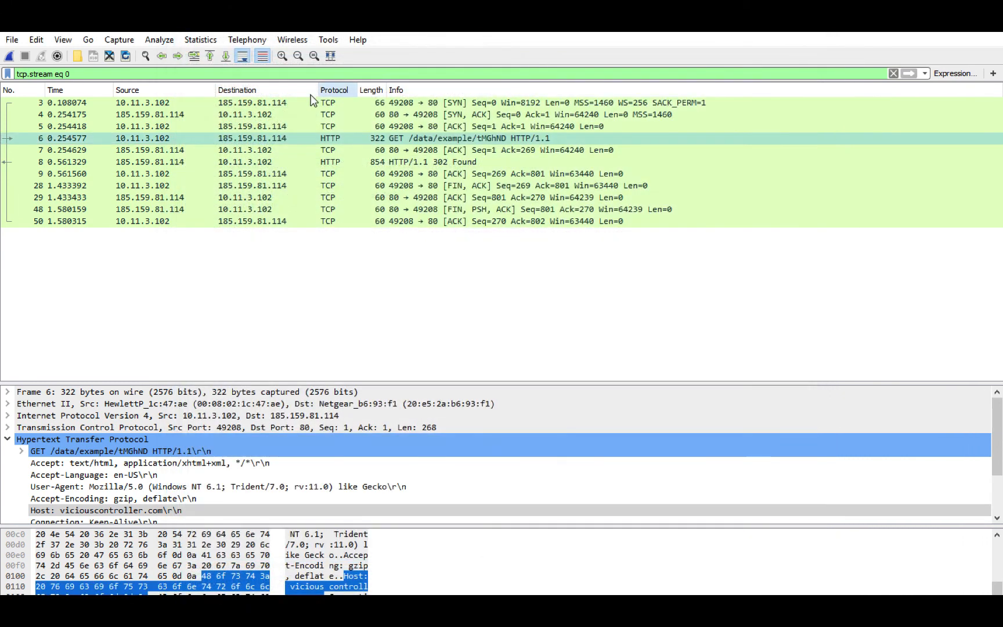
Apply packet 6's Host header field, viciouscontroller.com, as the display filter
{"action": "scroll", "coordinate": [89, 474], "scroll_direction": "down", "scroll_amount": 1}
{"action": "left_click", "coordinate": [83, 474]}
{"action": "right_click", "coordinate": [83, 474]}
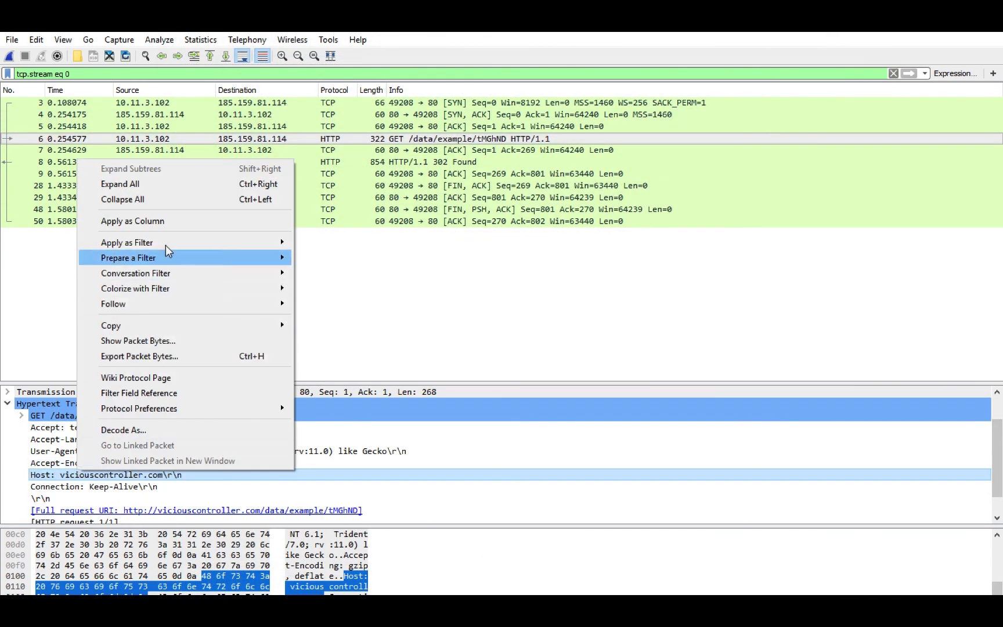
{"action": "mouse_move", "coordinate": [199, 238]}
{"action": "left_click", "coordinate": [318, 244]}
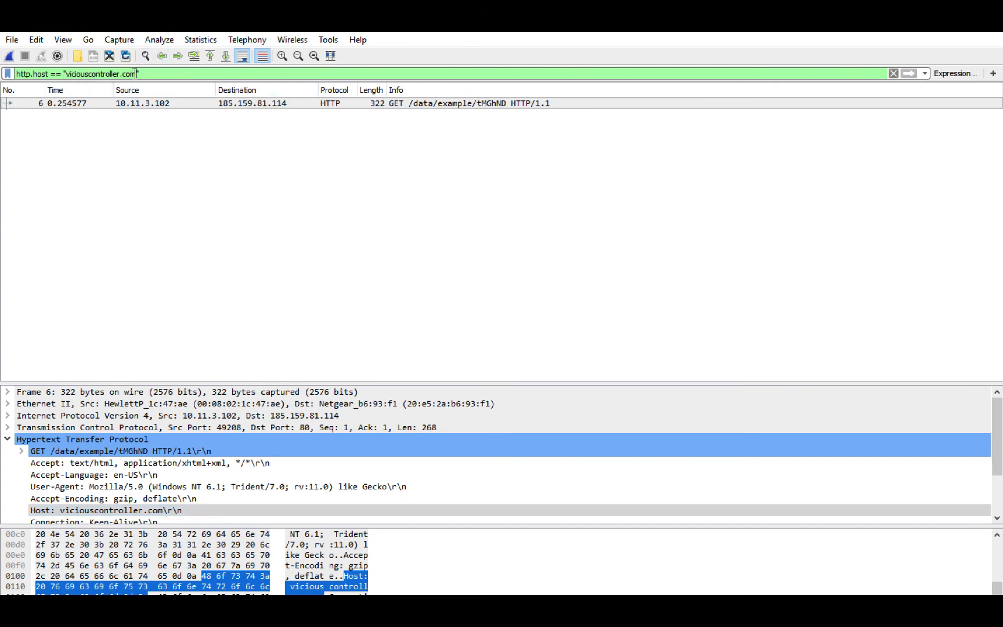
Replace the host value in the display filter with the copied domain dinobankltd.us and apply it
{"action": "mouse_move", "coordinate": [137, 74]}
{"action": "left_mouse_down"}
{"action": "mouse_move", "coordinate": [65, 74]}
{"action": "mouse_move", "coordinate": [133, 73]}
{"action": "left_mouse_up"}
{"action": "left_click", "coordinate": [66, 74]}
{"action": "left_click", "coordinate": [137, 73]}
{"action": "key", "text": "BackSpace"}
{"action": "key", "text": "BackSpace"}
{"action": "key", "text": "BackSpace"}
{"action": "key", "text": "BackSpace"}
{"action": "key", "text": "BackSpace"}
{"action": "key", "text": "BackSpace"}
{"action": "key", "text": "BackSpace"}
{"action": "key", "text": "BackSpace"}
{"action": "key", "text": "BackSpace"}
{"action": "key", "text": "BackSpace"}
{"action": "key", "text": "BackSpace"}
{"action": "key", "text": "BackSpace"}
{"action": "key", "text": "BackSpace"}
{"action": "key", "text": "BackSpace"}
{"action": "key", "text": "BackSpace"}
{"action": "key", "text": "BackSpace"}
{"action": "key", "text": "BackSpace"}
{"action": "key", "text": "BackSpace"}
{"action": "key", "text": "BackSpace"}
{"action": "key", "text": "BackSpace"}
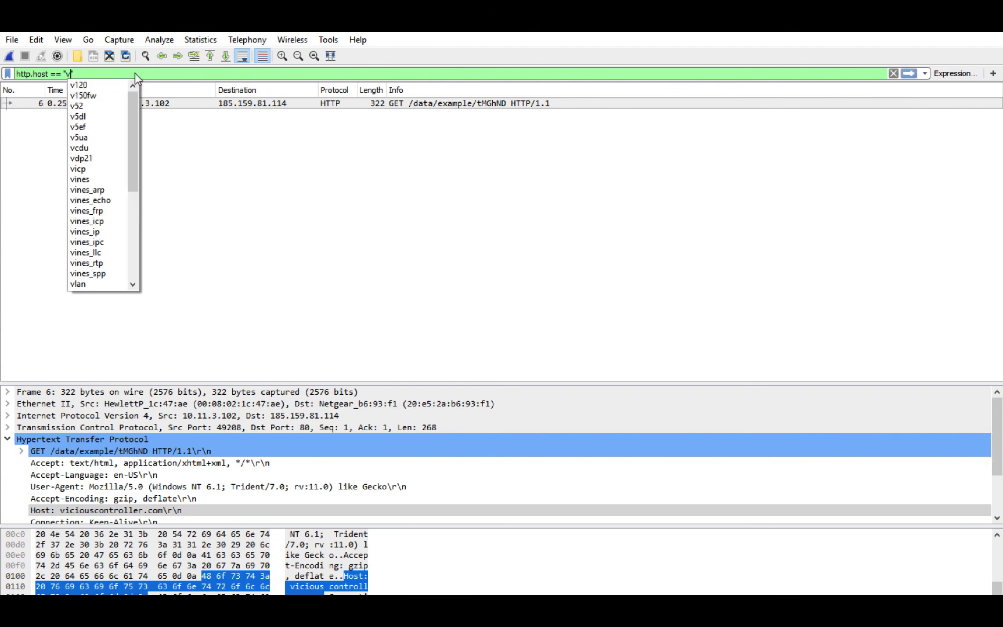
{"action": "key", "text": "ctrl+v"}
{"action": "key", "text": "Return"}
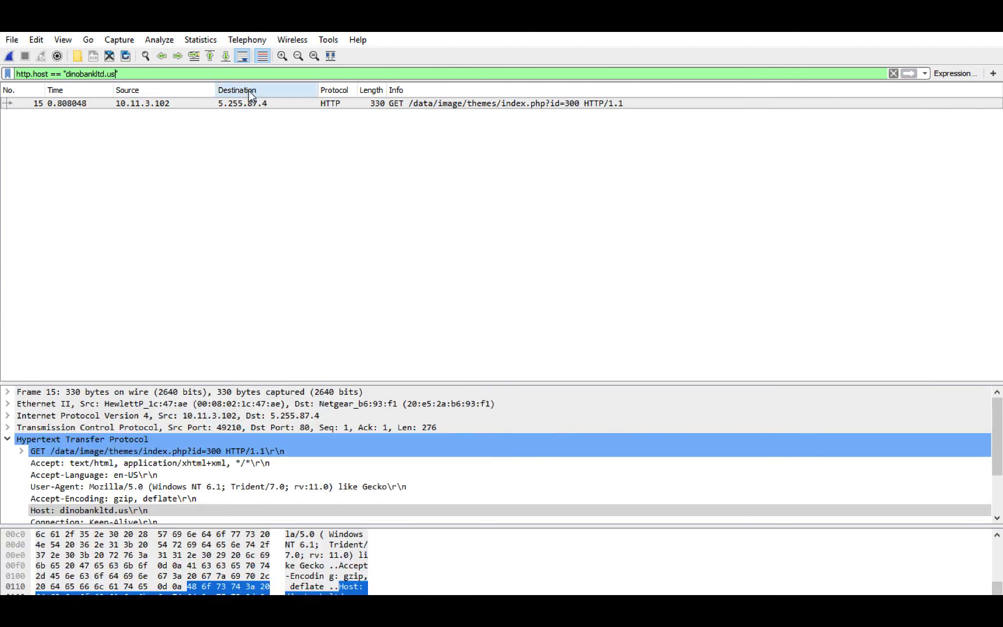
Follow the TCP stream of packet 15, the GET request for /data/image/themes/index.php?id=300
{"action": "left_click", "coordinate": [343, 104]}
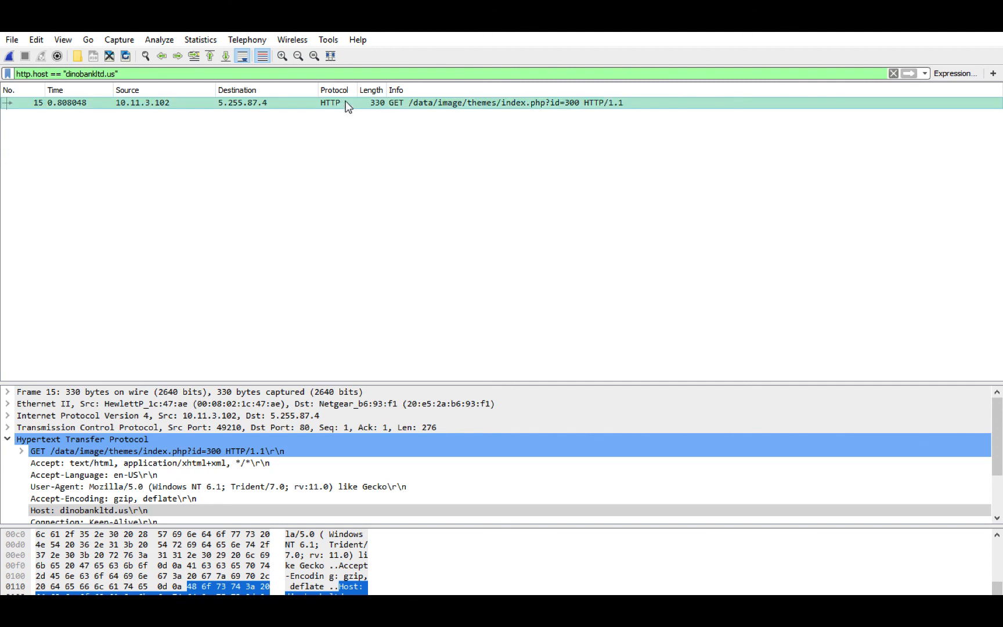
{"action": "right_click", "coordinate": [263, 105]}
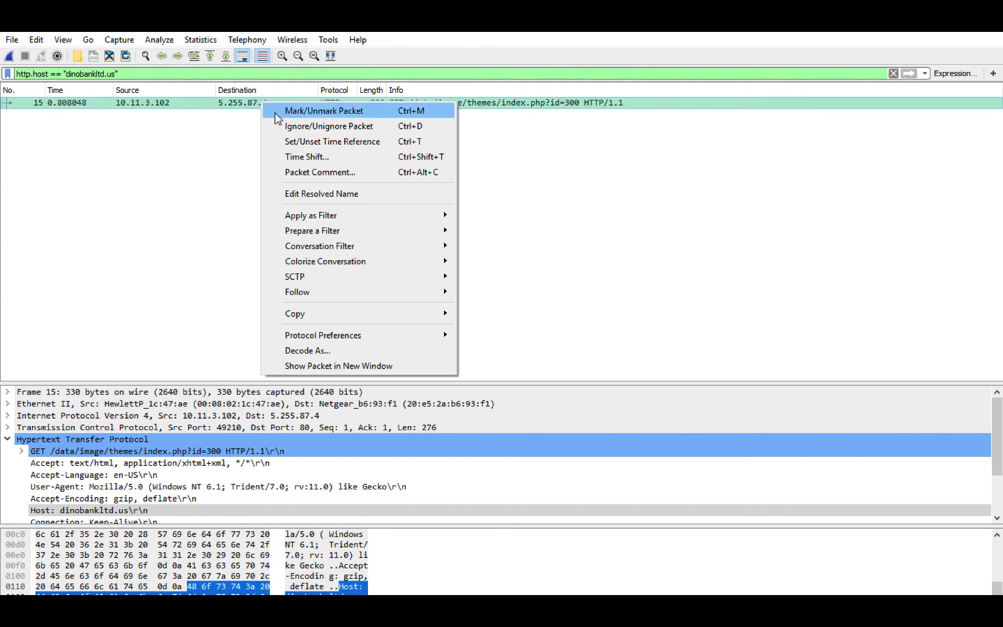
{"action": "mouse_move", "coordinate": [314, 294]}
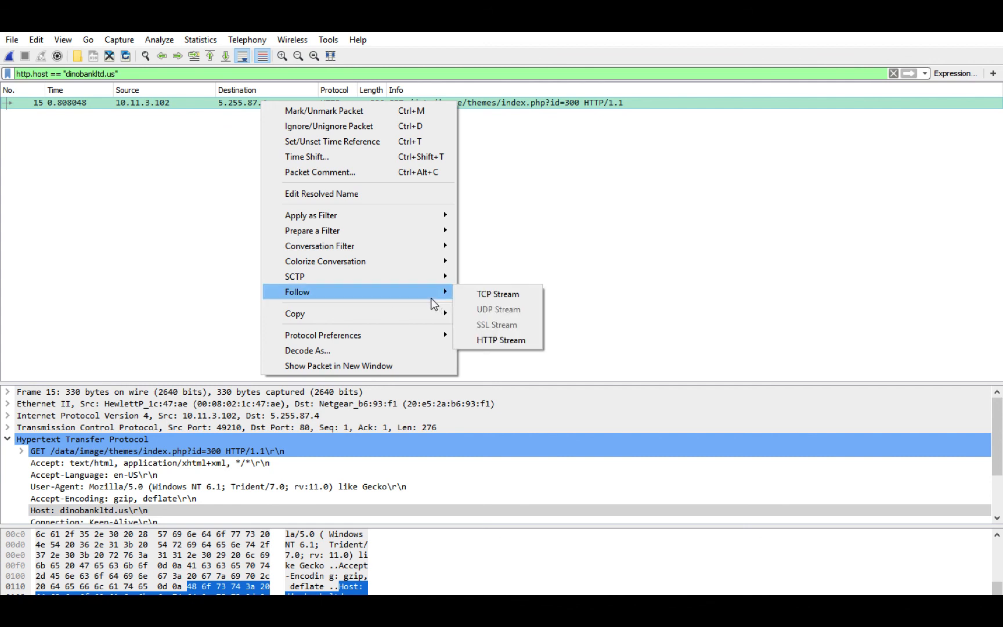
{"action": "left_click", "coordinate": [482, 294]}
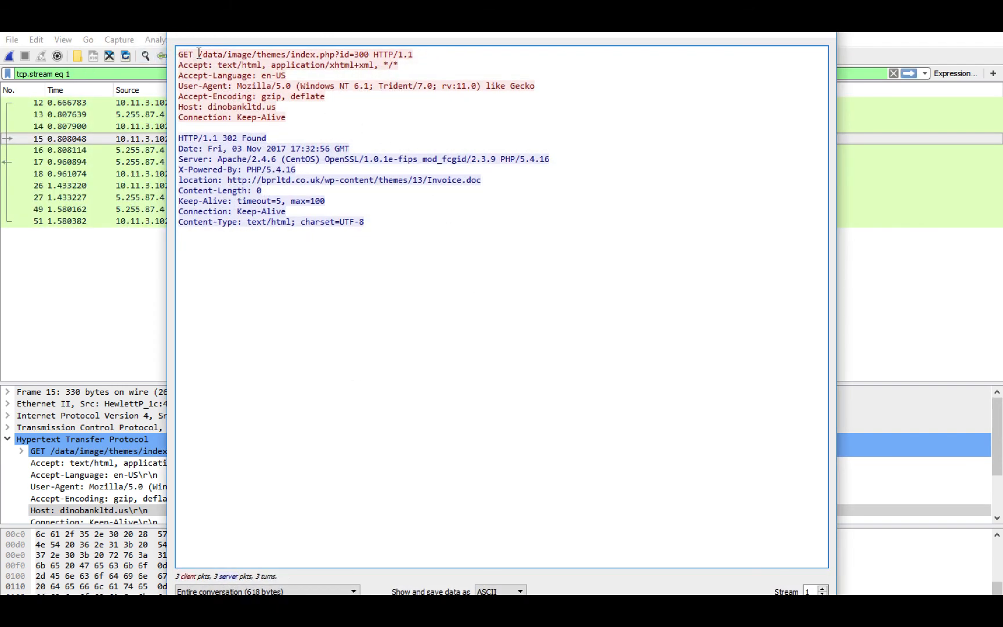
Highlight the GET request's header lines and the dinobankltd.us value of its Host header
{"action": "left_click_drag", "start_coordinate": [192, 53], "coordinate": [416, 103]}
{"action": "left_click", "coordinate": [302, 106]}
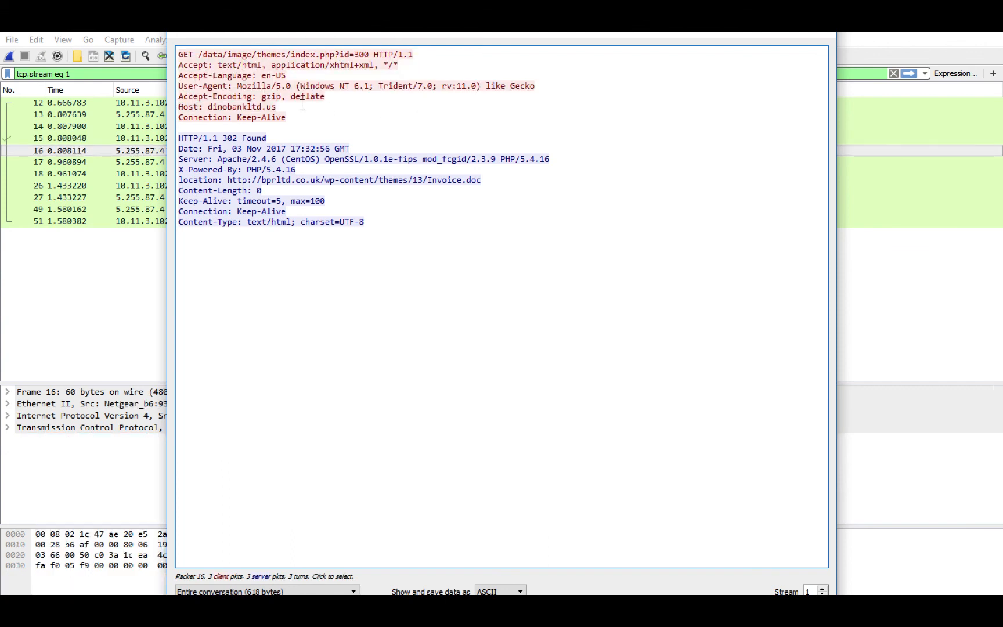
{"action": "left_click_drag", "start_coordinate": [277, 107], "coordinate": [210, 109]}
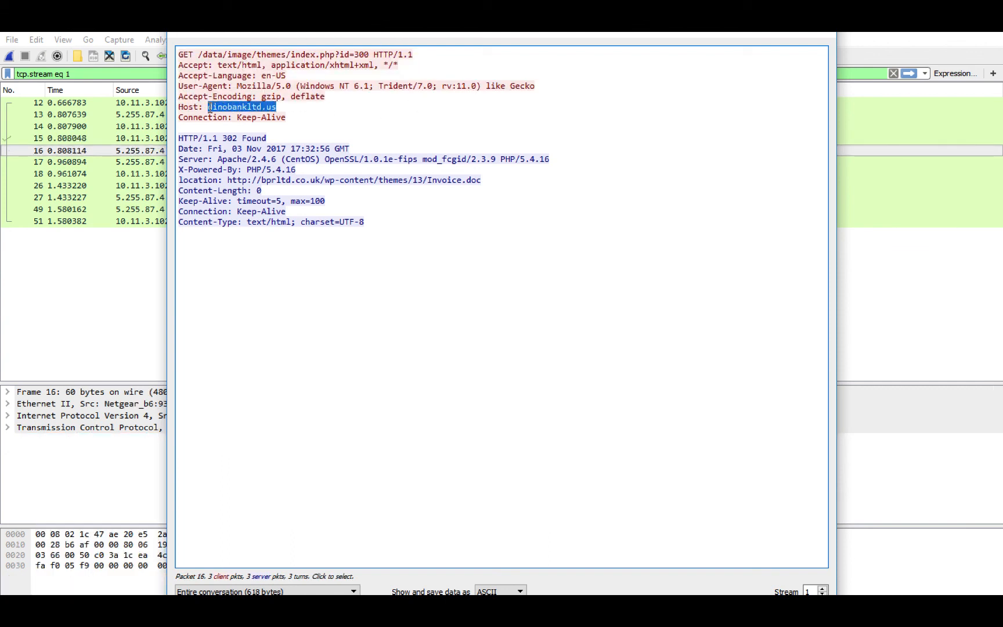
{"action": "left_click", "coordinate": [210, 108]}
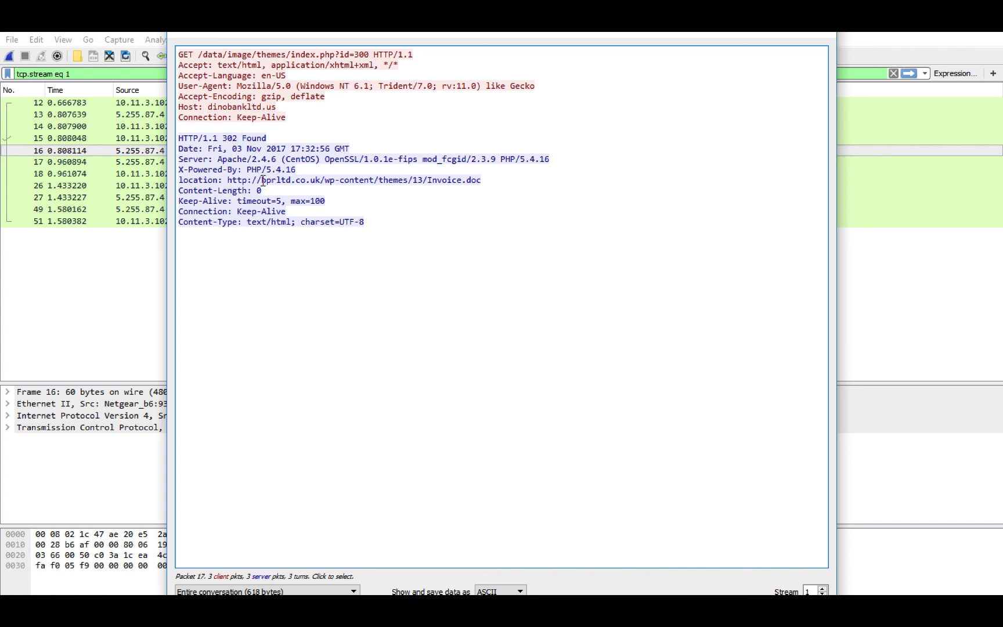
Copy the bprltd.co.uk domain from the location header of the 302 response
{"action": "left_click_drag", "start_coordinate": [262, 180], "coordinate": [319, 175]}
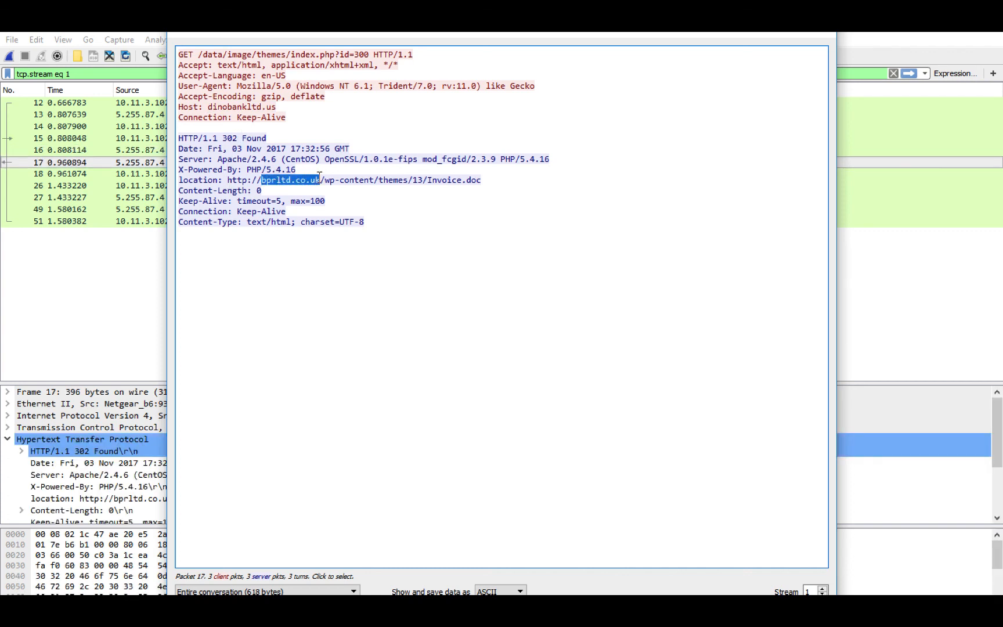
{"action": "right_click", "coordinate": [320, 178]}
{"action": "left_click", "coordinate": [333, 189]}
{"action": "left_click", "coordinate": [335, 191]}
Highlight the Invoice.doc file name at the end of the redirect URL
{"action": "mouse_move", "coordinate": [493, 181]}
{"action": "left_mouse_down"}
{"action": "mouse_move", "coordinate": [413, 183]}
{"action": "mouse_move", "coordinate": [487, 184]}
{"action": "left_mouse_up"}
{"action": "left_click", "coordinate": [427, 185]}
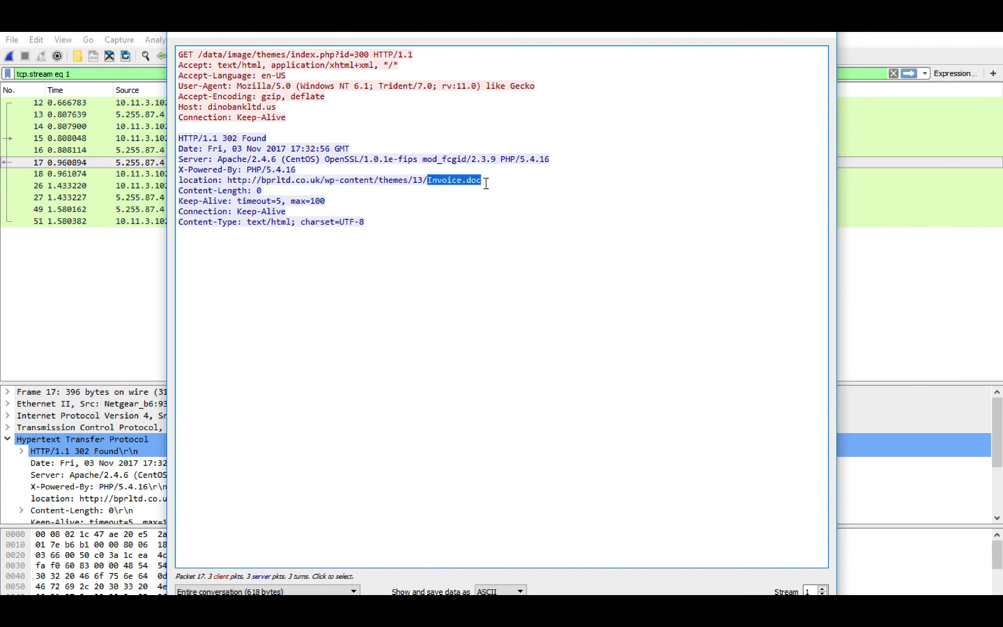
{"action": "left_click", "coordinate": [487, 184]}
{"action": "mouse_move", "coordinate": [482, 180]}
{"action": "left_mouse_down"}
{"action": "mouse_move", "coordinate": [427, 180]}
{"action": "mouse_move", "coordinate": [490, 185]}
{"action": "left_mouse_up"}
{"action": "left_click", "coordinate": [427, 180]}
{"action": "left_click", "coordinate": [492, 186]}
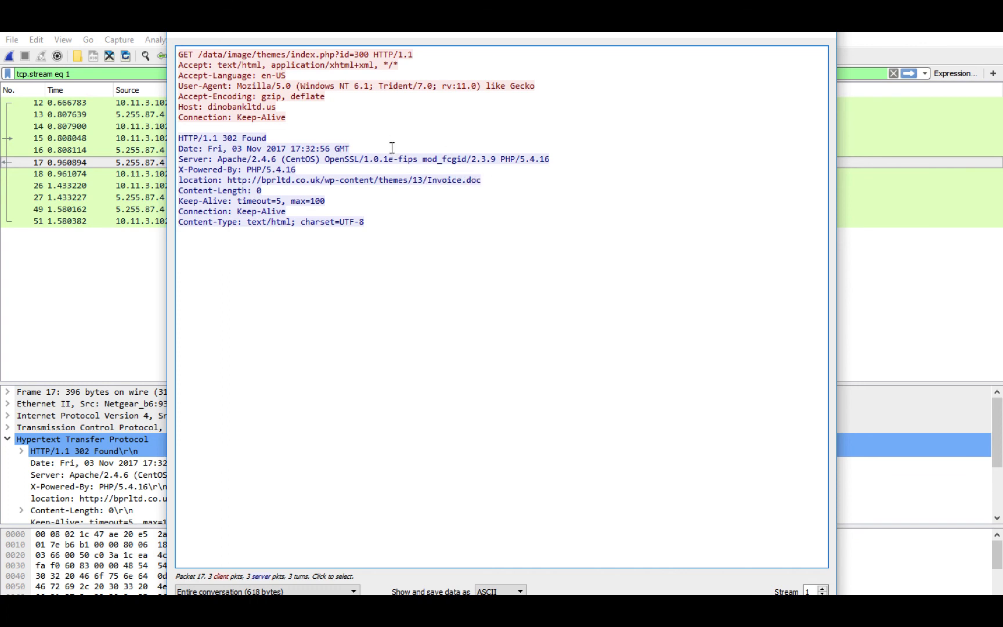
Examine the domain and path parts of the redirect URL, and close the followed stream
{"action": "left_click_drag", "start_coordinate": [252, 180], "coordinate": [374, 180]}
{"action": "left_click", "coordinate": [377, 181]}
{"action": "left_click", "coordinate": [371, 180]}
{"action": "double_click", "coordinate": [371, 181]}
{"action": "left_click_drag", "start_coordinate": [432, 180], "coordinate": [436, 181]}
{"action": "left_click", "coordinate": [434, 181]}
{"action": "left_click", "coordinate": [822, 36]}
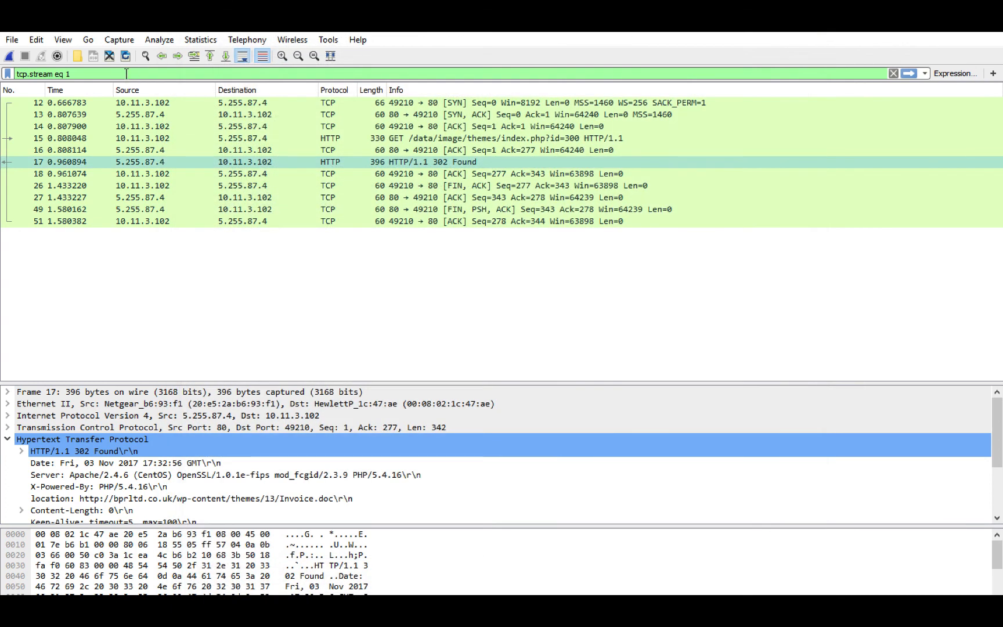
Reuse the recent http.host filter, replacing its domain with the copied bprltd.co.uk, and apply it
{"action": "double_click", "coordinate": [649, 74]}
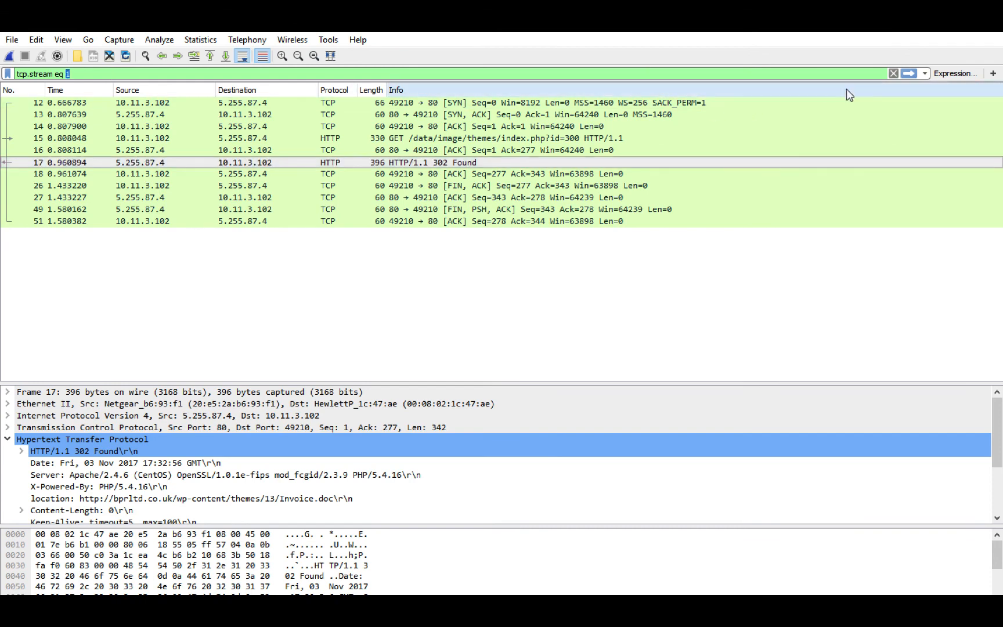
{"action": "left_click", "coordinate": [925, 73]}
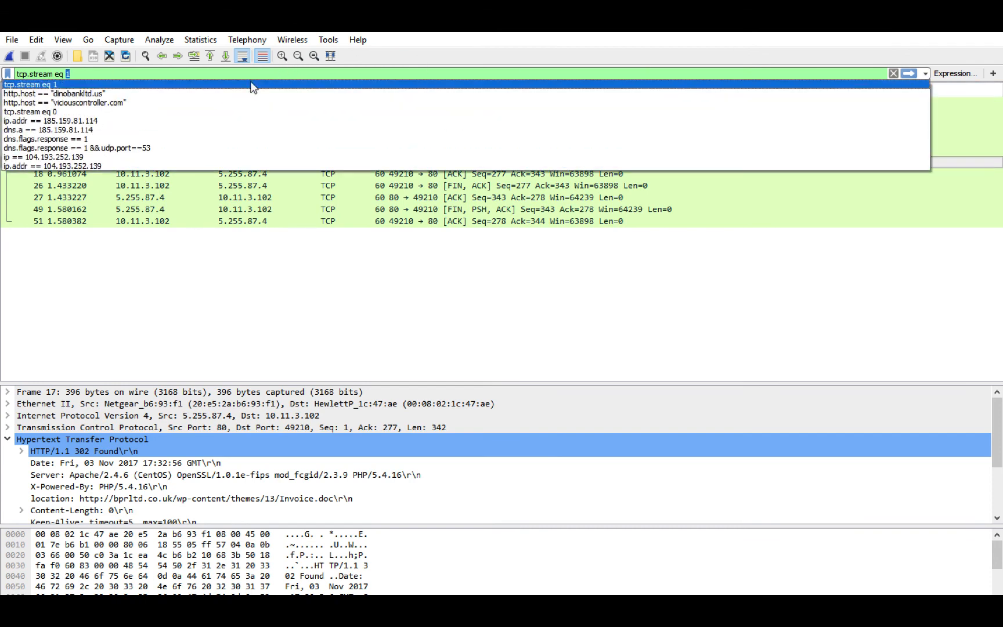
{"action": "left_click", "coordinate": [239, 93]}
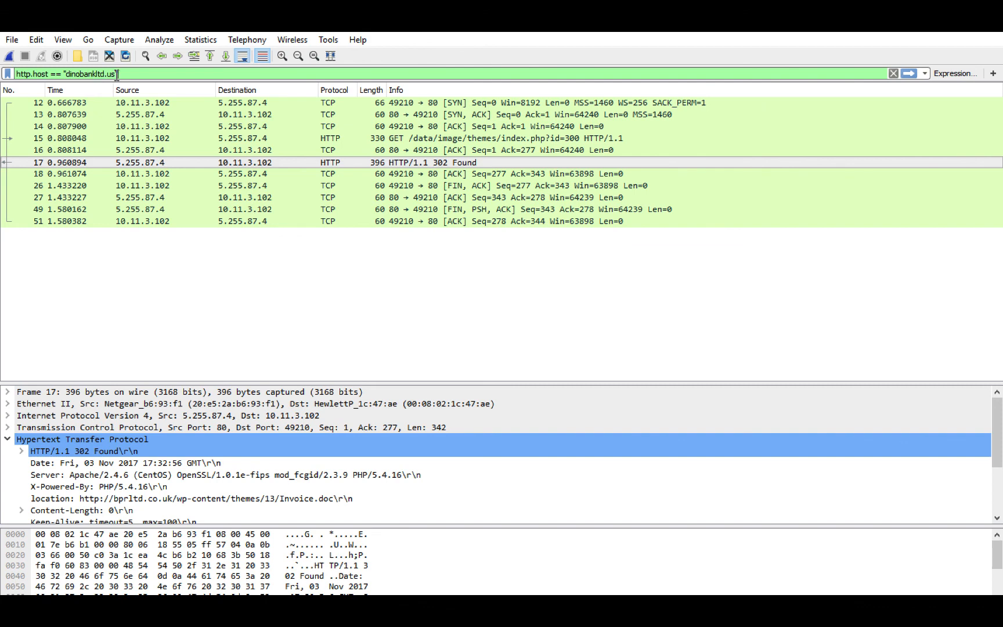
{"action": "left_click_drag", "start_coordinate": [117, 74], "coordinate": [66, 75]}
{"action": "right_click", "coordinate": [68, 78]}
{"action": "left_click", "coordinate": [96, 152]}
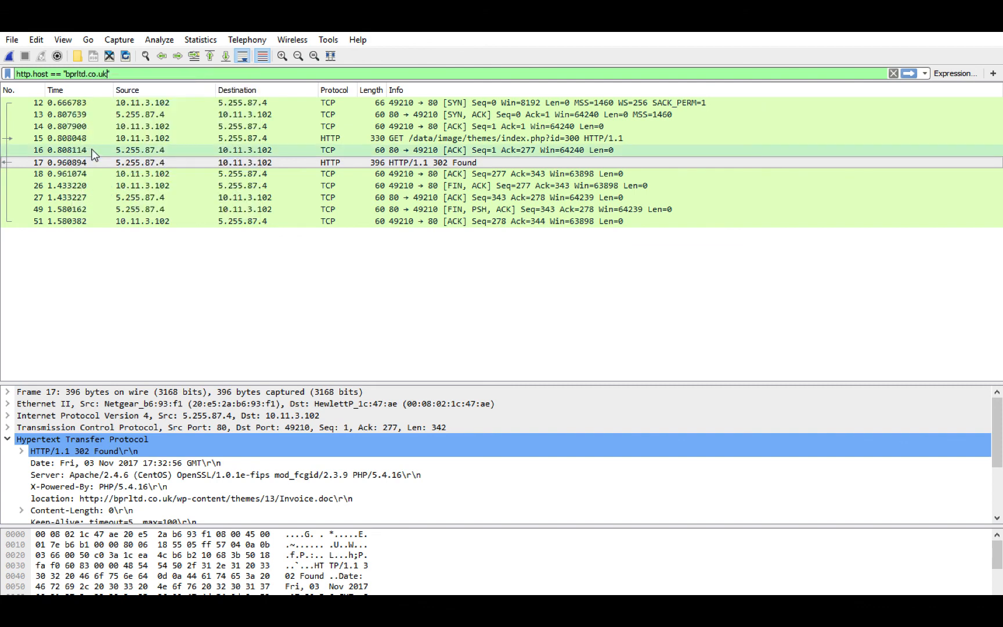
{"action": "key", "text": "Return"}
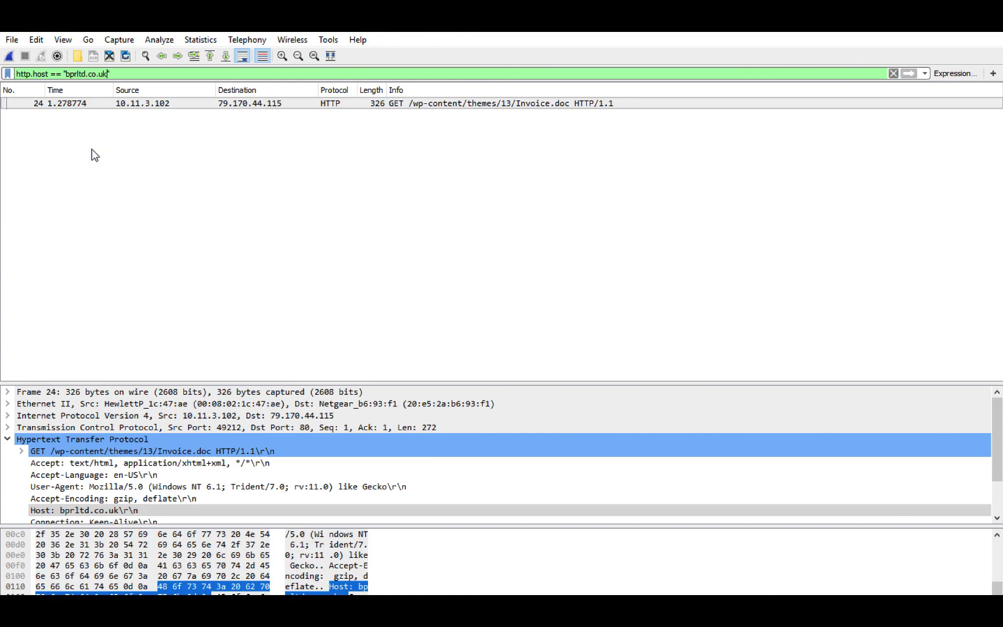
Follow the TCP stream of packet 24, the GET request for Invoice.doc
{"action": "right_click", "coordinate": [391, 107]}
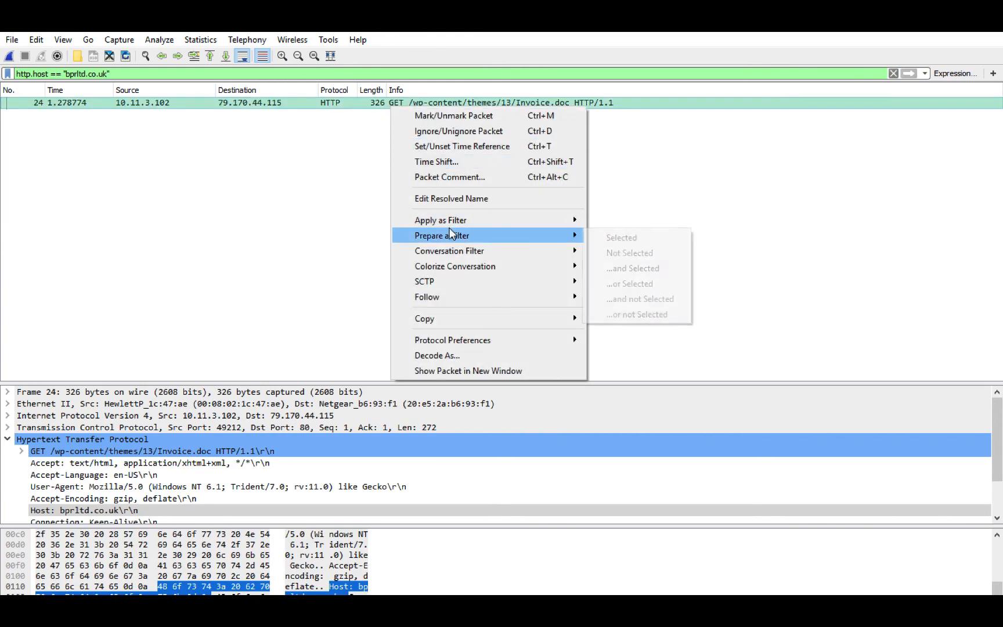
{"action": "mouse_move", "coordinate": [483, 297]}
{"action": "left_click", "coordinate": [620, 301]}
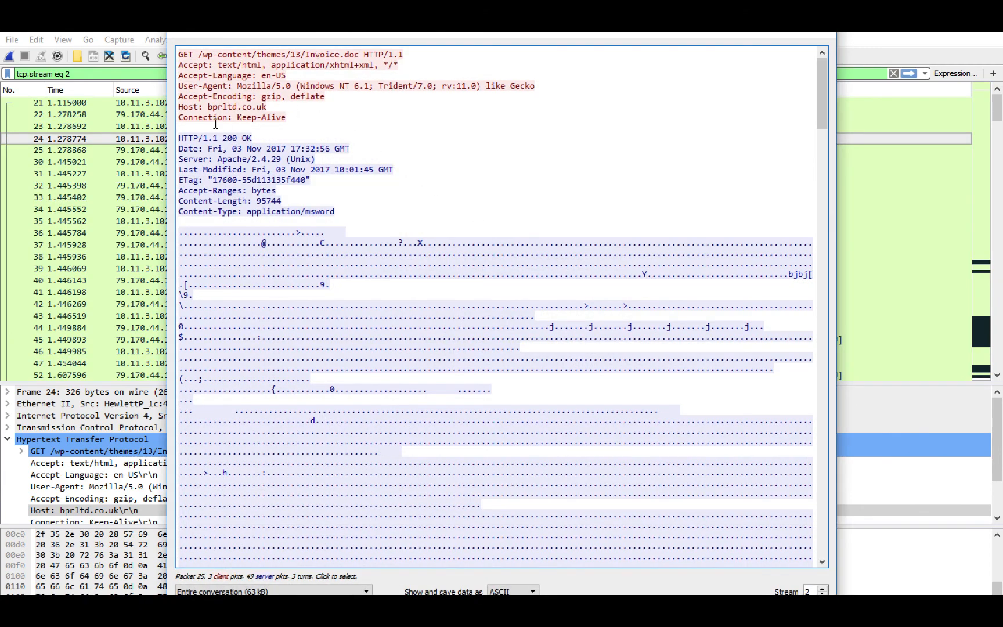
{"action": "left_click", "coordinate": [215, 124]}
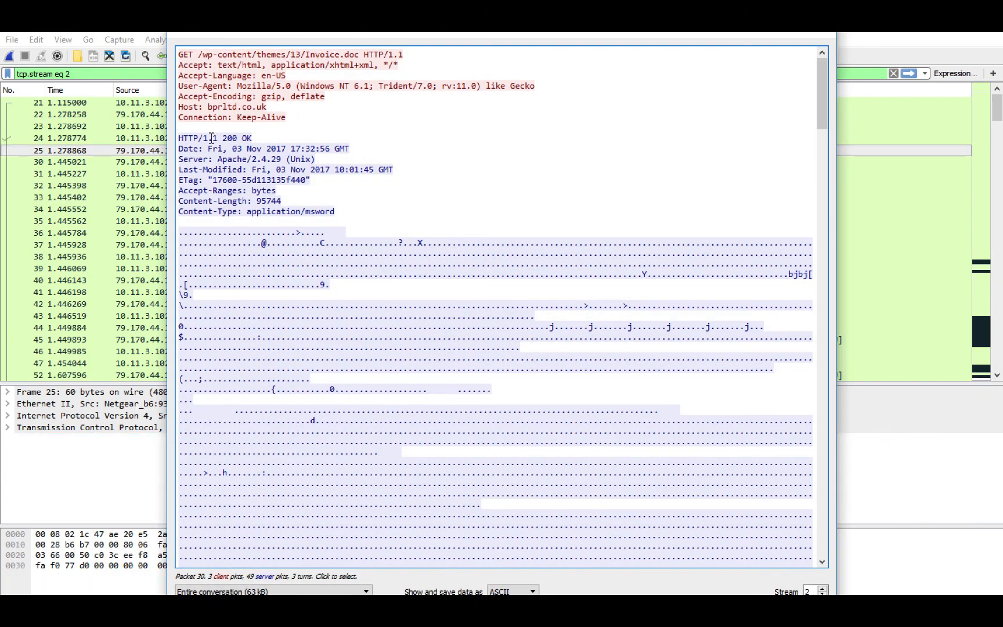
Highlight the Content-Type: application/msword line in the server's response headers
{"action": "left_click_drag", "start_coordinate": [251, 210], "coordinate": [354, 217]}
{"action": "left_click", "coordinate": [349, 217]}
{"action": "double_click", "coordinate": [328, 214]}
{"action": "triple_click", "coordinate": [328, 214]}
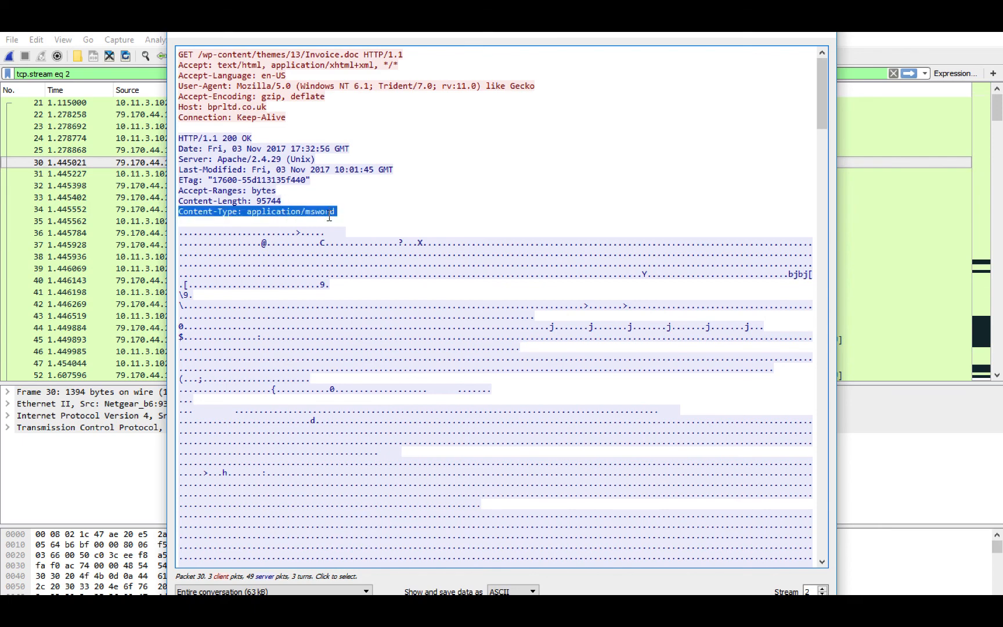
{"action": "left_click", "coordinate": [326, 213]}
Examine the body of the Invoice.doc download in the followed stream for readable Word document and macro strings
{"action": "scroll", "coordinate": [327, 213], "scroll_direction": "down", "scroll_amount": 8}
{"action": "scroll", "coordinate": [326, 213], "scroll_direction": "down", "scroll_amount": 15}
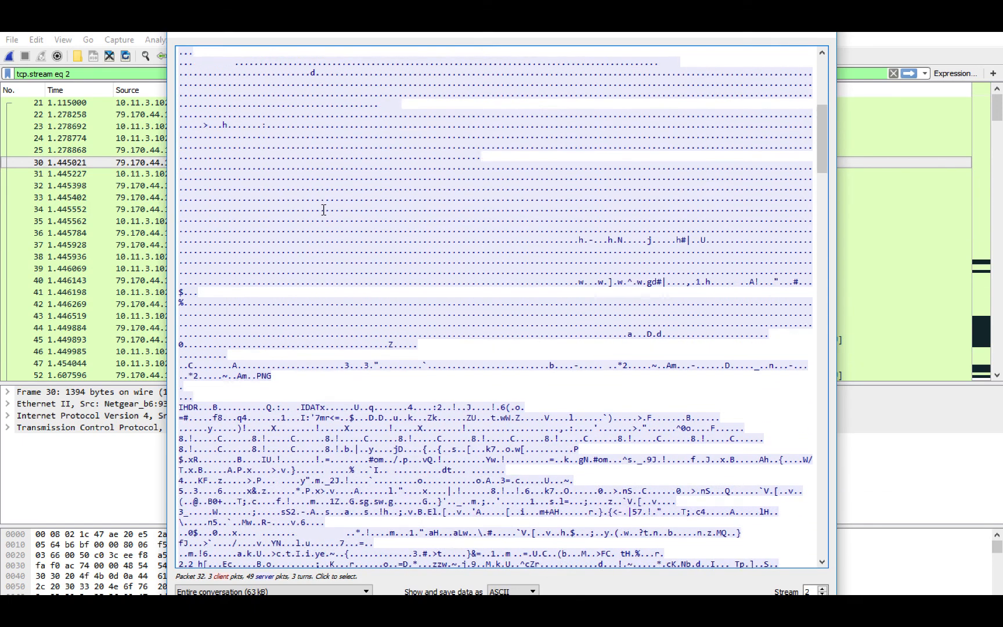
{"action": "scroll", "coordinate": [324, 205], "scroll_direction": "down", "scroll_amount": 15}
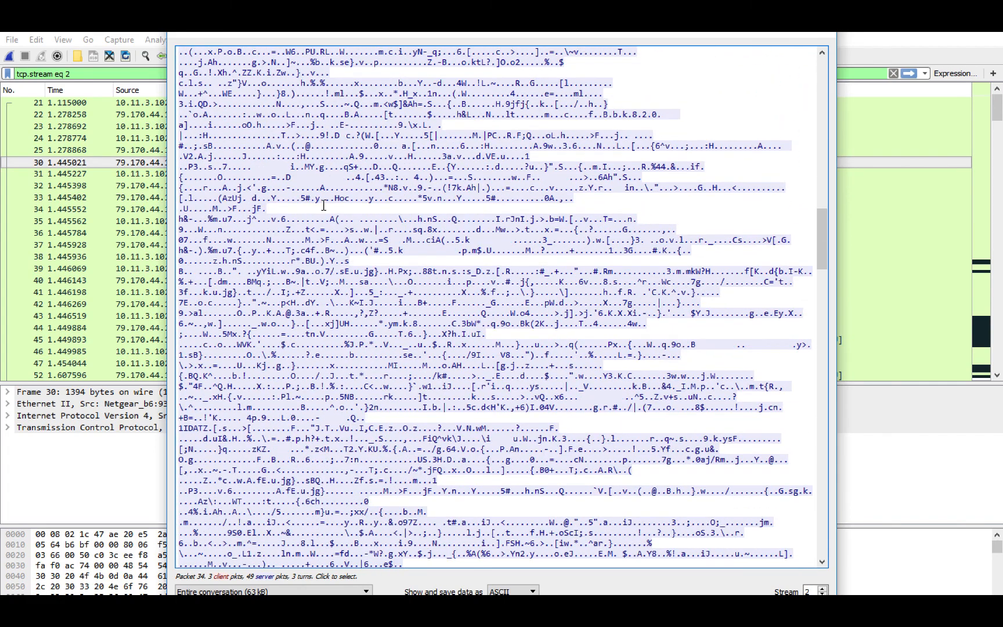
{"action": "scroll", "coordinate": [324, 204], "scroll_direction": "down", "scroll_amount": 18}
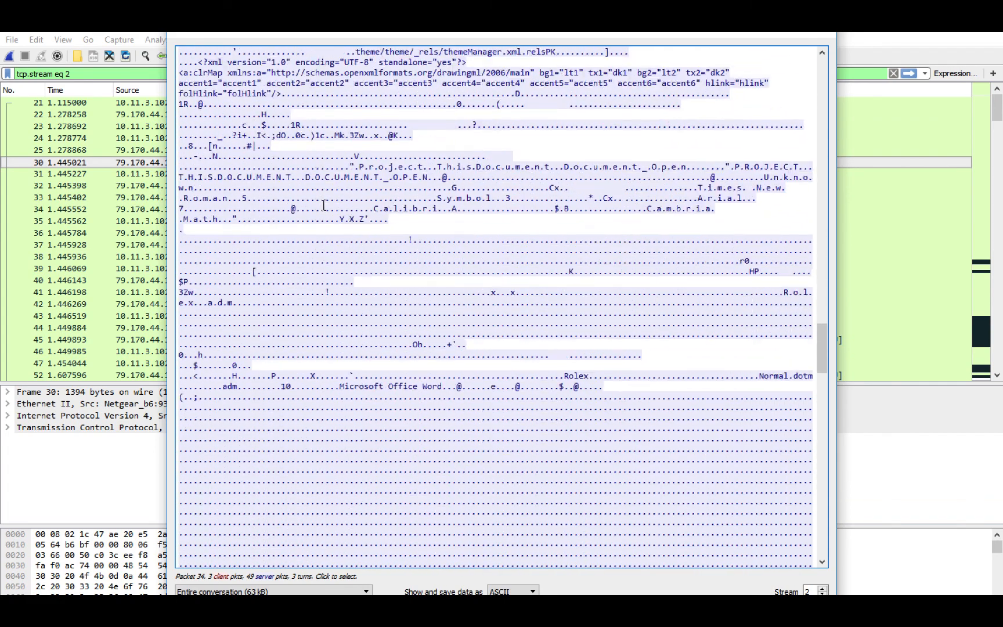
{"action": "scroll", "coordinate": [324, 205], "scroll_direction": "up", "scroll_amount": 6}
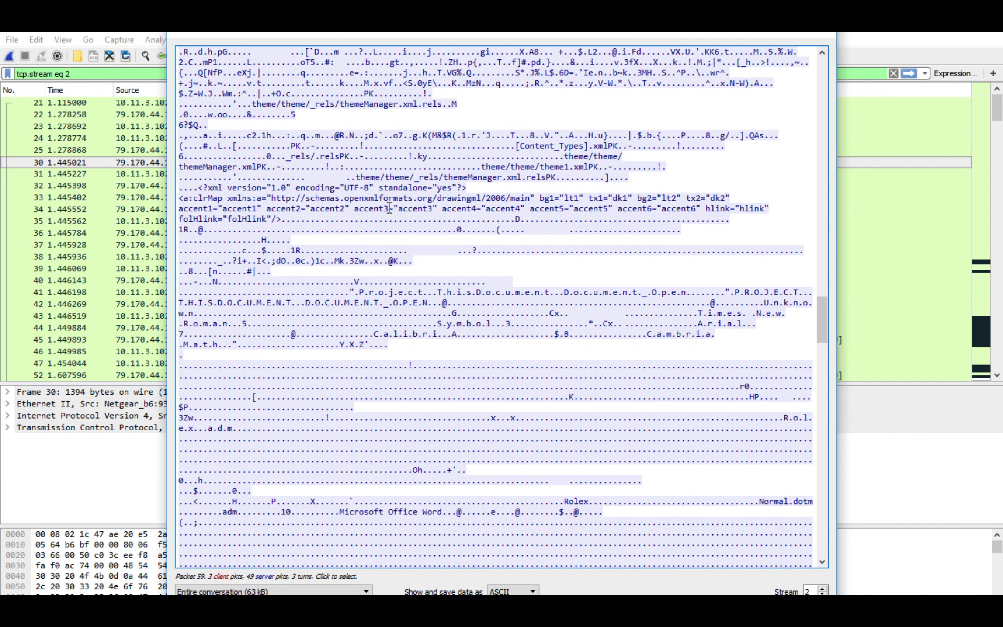
{"action": "scroll", "coordinate": [376, 245], "scroll_direction": "down", "scroll_amount": 8}
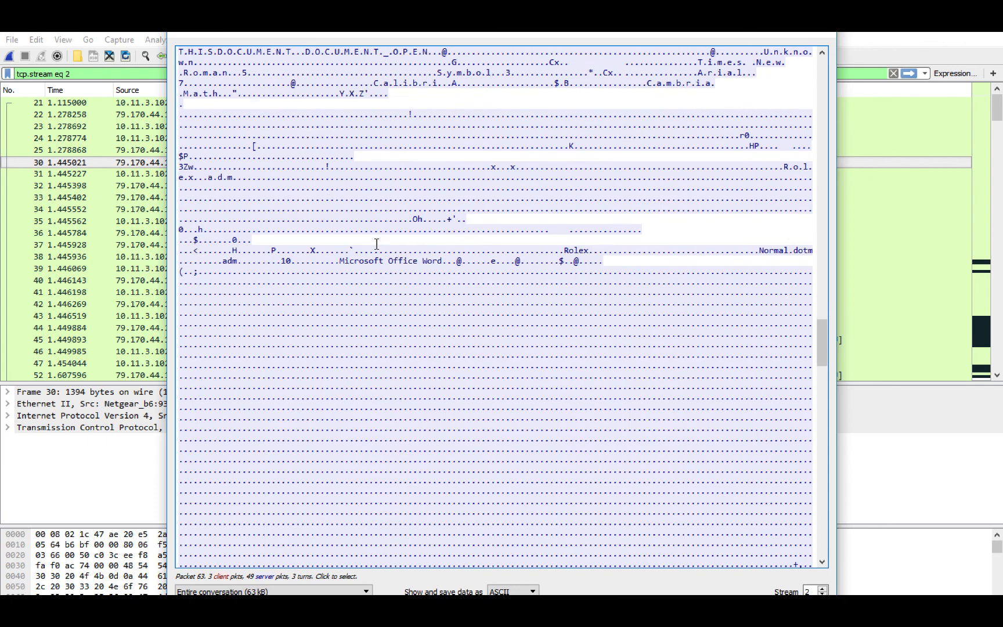
{"action": "scroll", "coordinate": [376, 244], "scroll_direction": "down", "scroll_amount": 14}
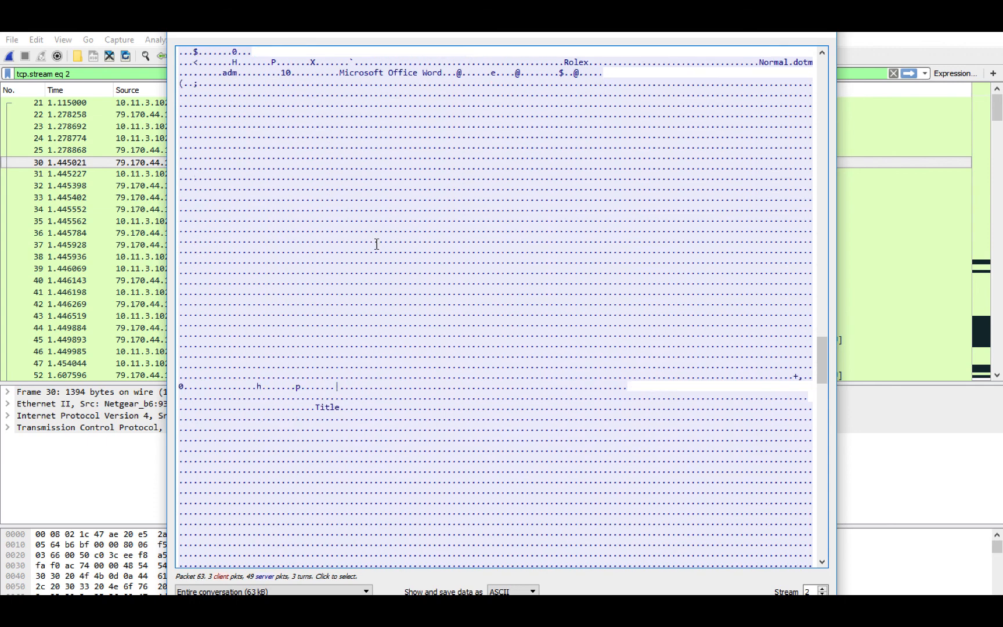
{"action": "scroll", "coordinate": [376, 245], "scroll_direction": "down", "scroll_amount": 18}
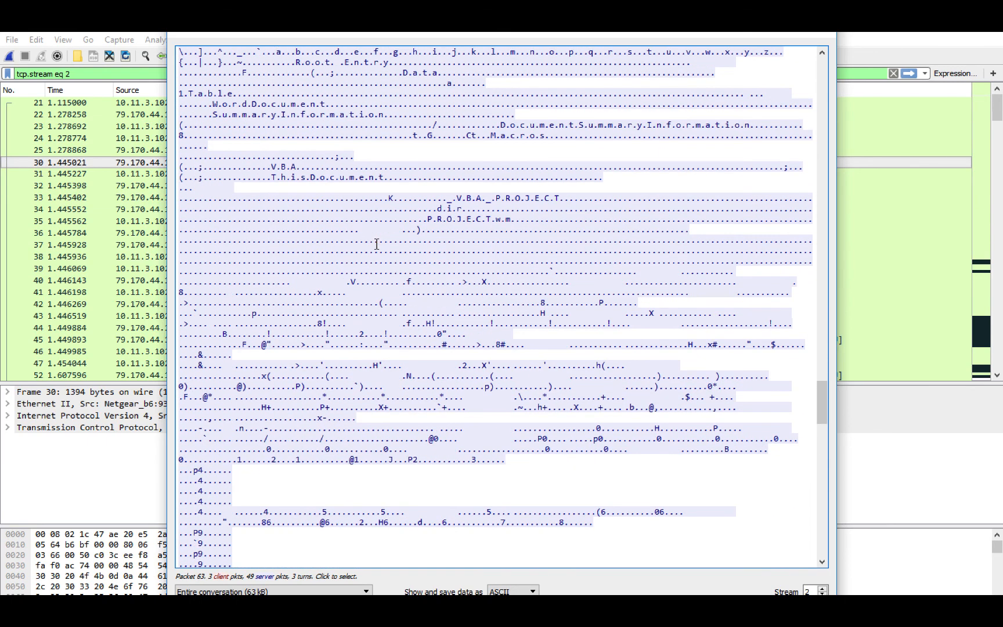
{"action": "scroll", "coordinate": [376, 244], "scroll_direction": "down", "scroll_amount": 2}
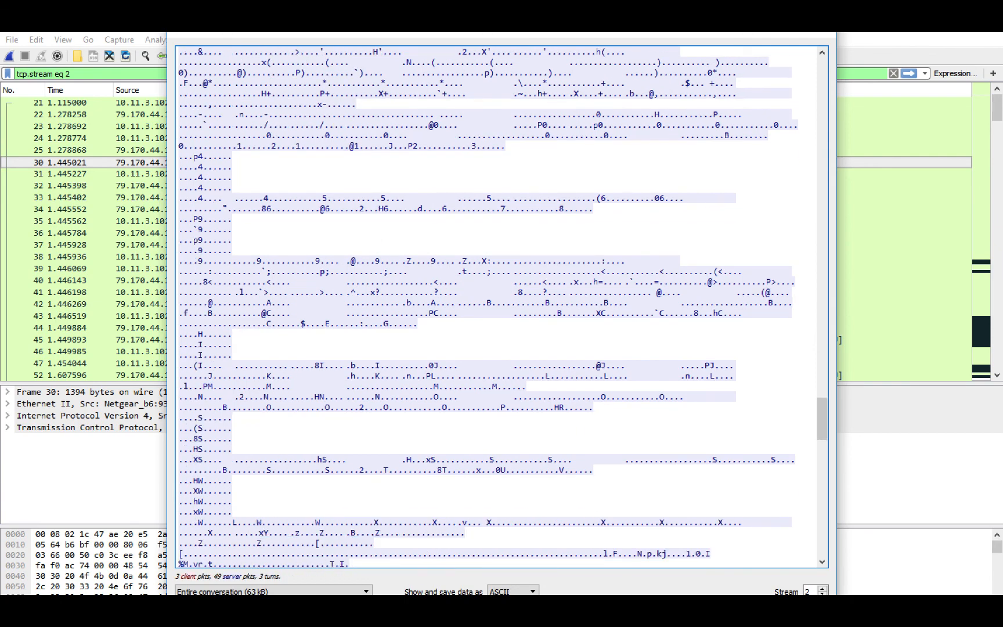
{"action": "left_click", "coordinate": [651, 47]}
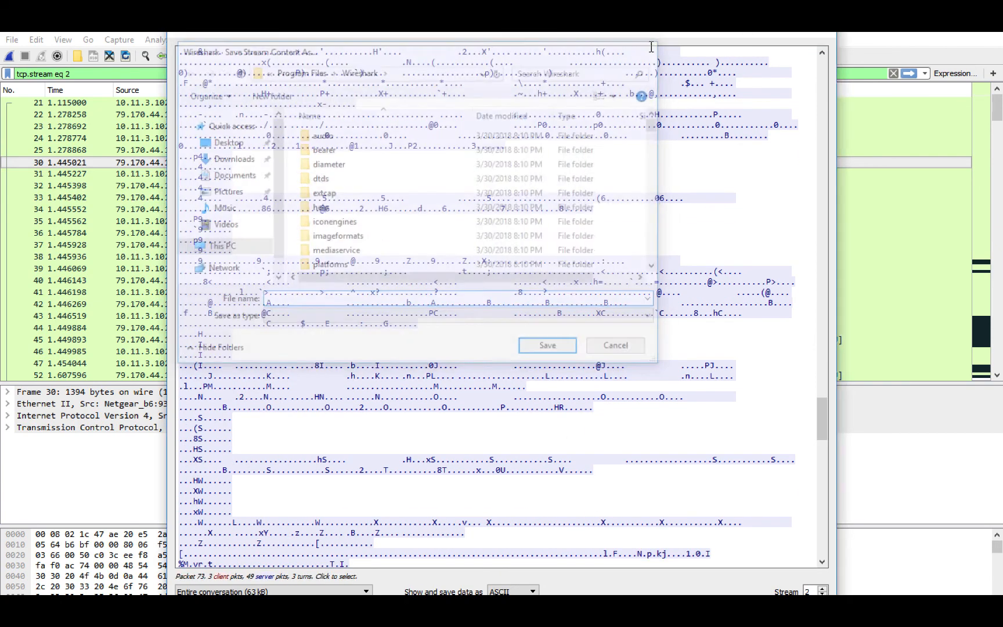
{"action": "mouse_move", "coordinate": [604, 36]}
{"action": "left_mouse_down"}
{"action": "mouse_move", "coordinate": [604, 215]}
{"action": "mouse_move", "coordinate": [588, 36]}
{"action": "left_mouse_up"}
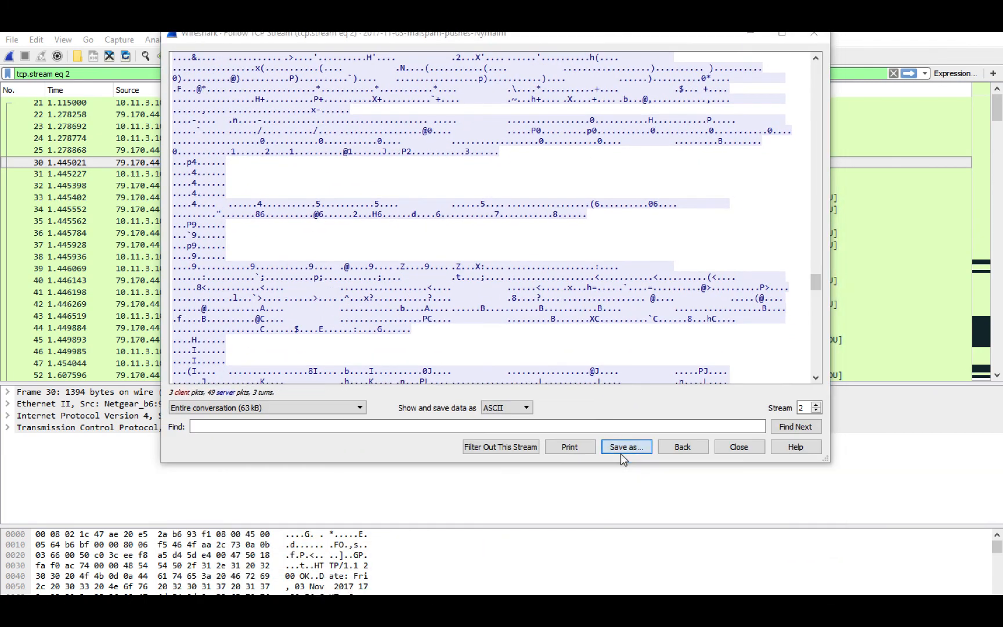
{"action": "left_click", "coordinate": [620, 452]}
{"action": "left_click", "coordinate": [607, 354]}
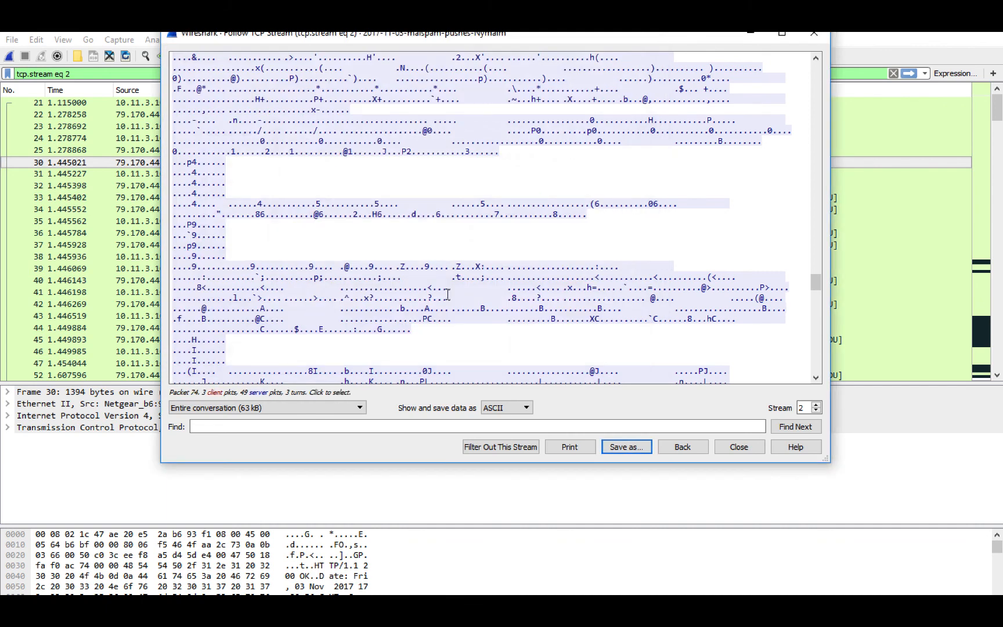
Try the Hex Dump and C Arrays formats for the stream data, and return to ASCII
{"action": "scroll", "coordinate": [494, 366], "scroll_direction": "down", "scroll_amount": 5}
{"action": "left_click", "coordinate": [506, 407]}
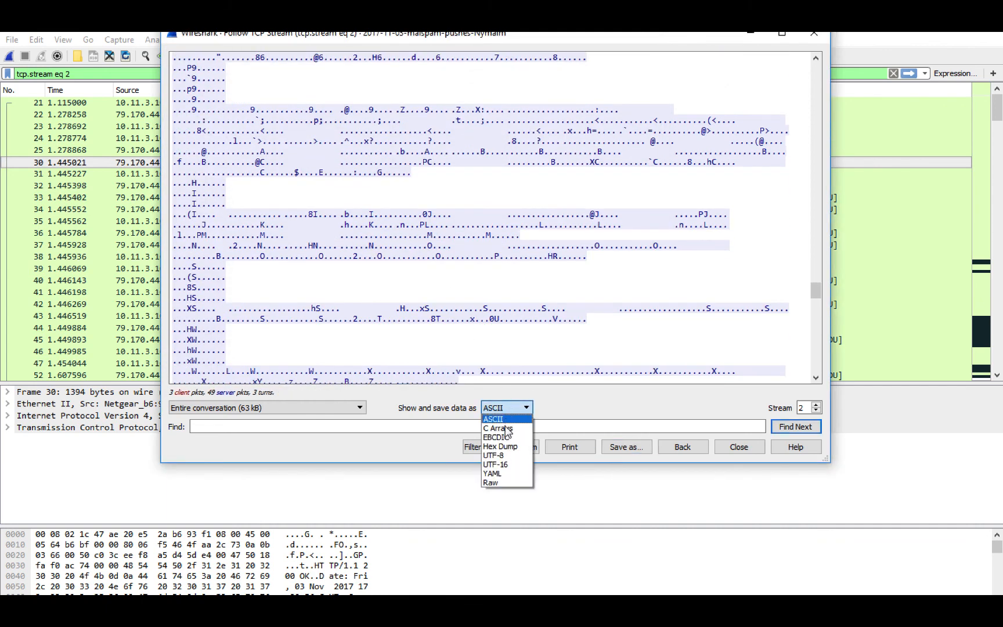
{"action": "left_click", "coordinate": [506, 446]}
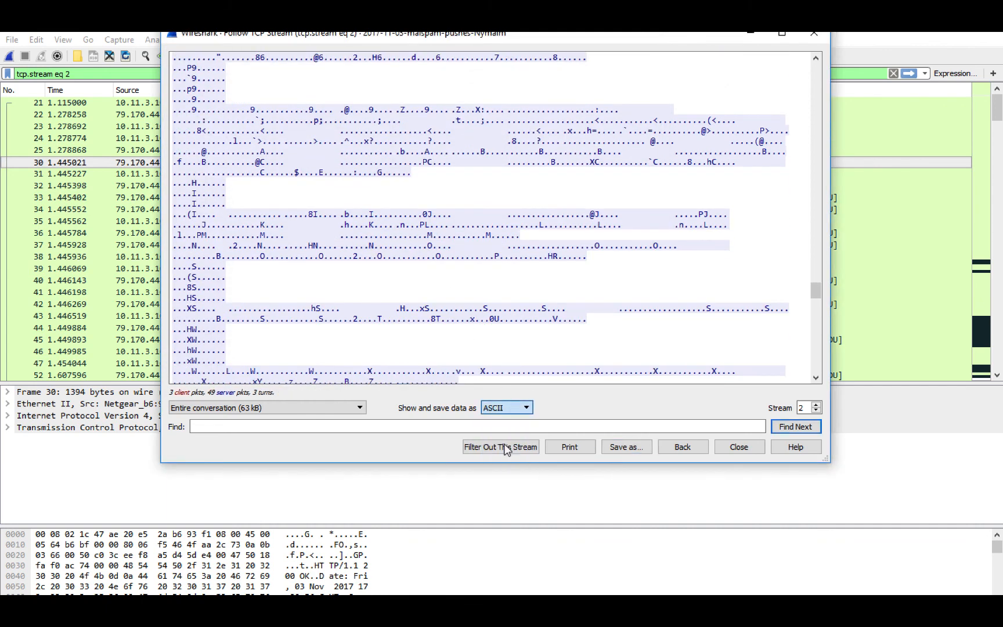
{"action": "left_click", "coordinate": [509, 409]}
{"action": "left_click", "coordinate": [500, 428]}
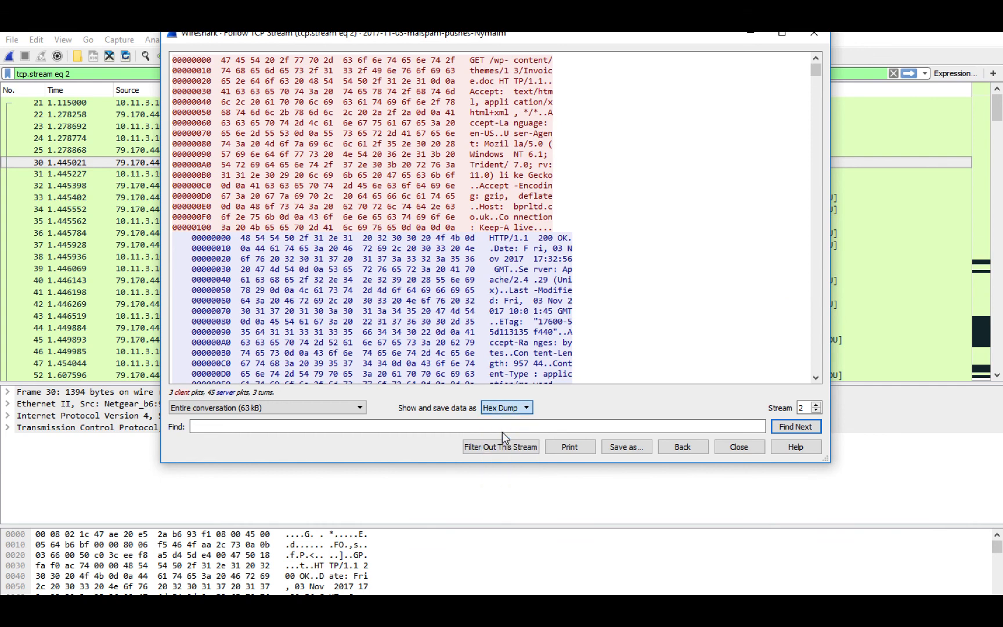
{"action": "left_click", "coordinate": [507, 409]}
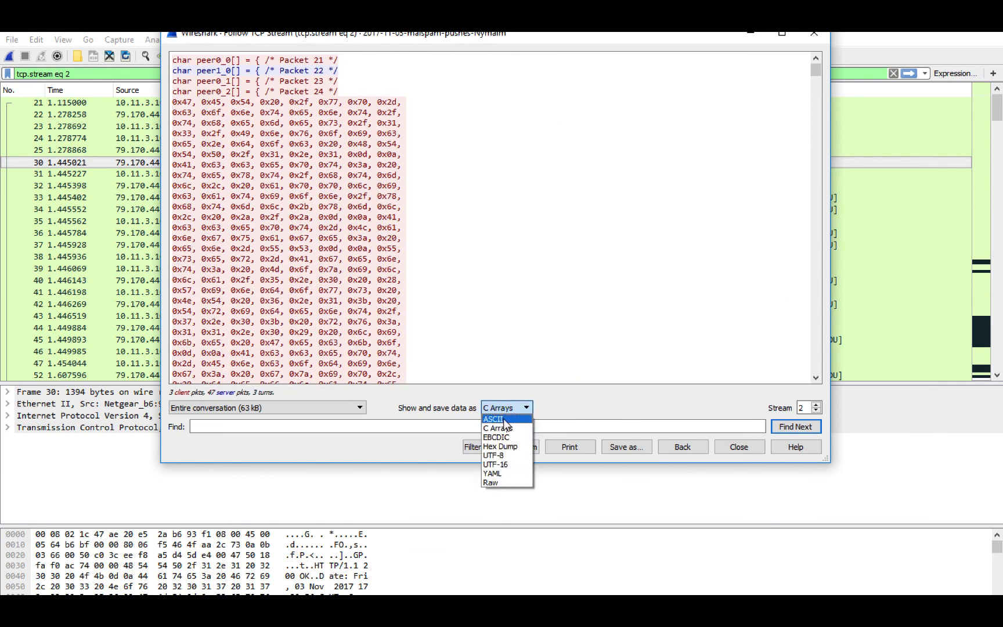
{"action": "left_click", "coordinate": [504, 419]}
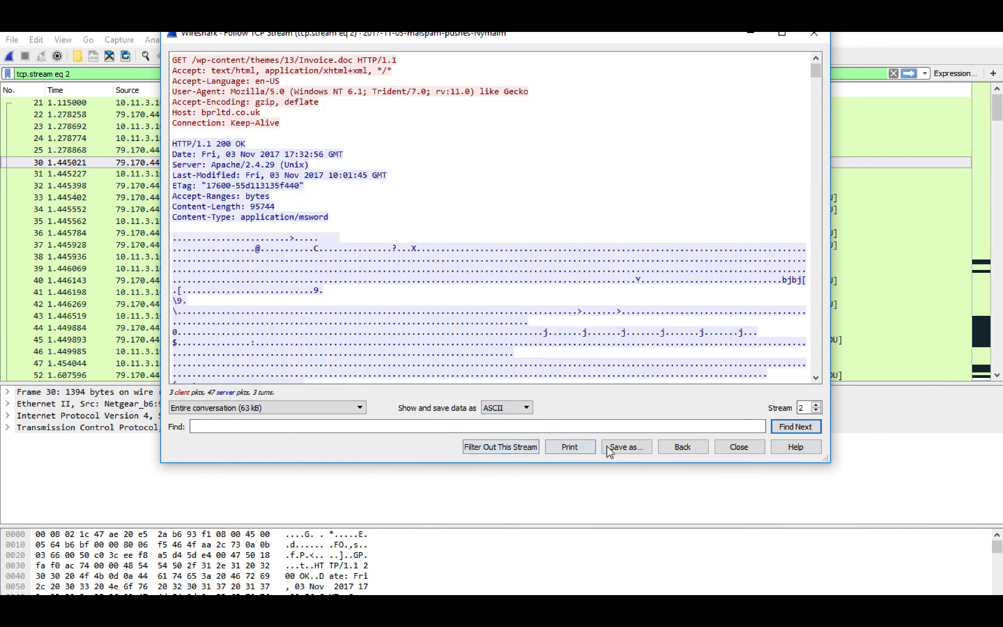
Examine the remaining document payload in the stream, including the filler text and encoded strings, and close the stream
{"action": "left_click", "coordinate": [407, 314]}
{"action": "scroll", "coordinate": [480, 269], "scroll_direction": "down", "scroll_amount": 10}
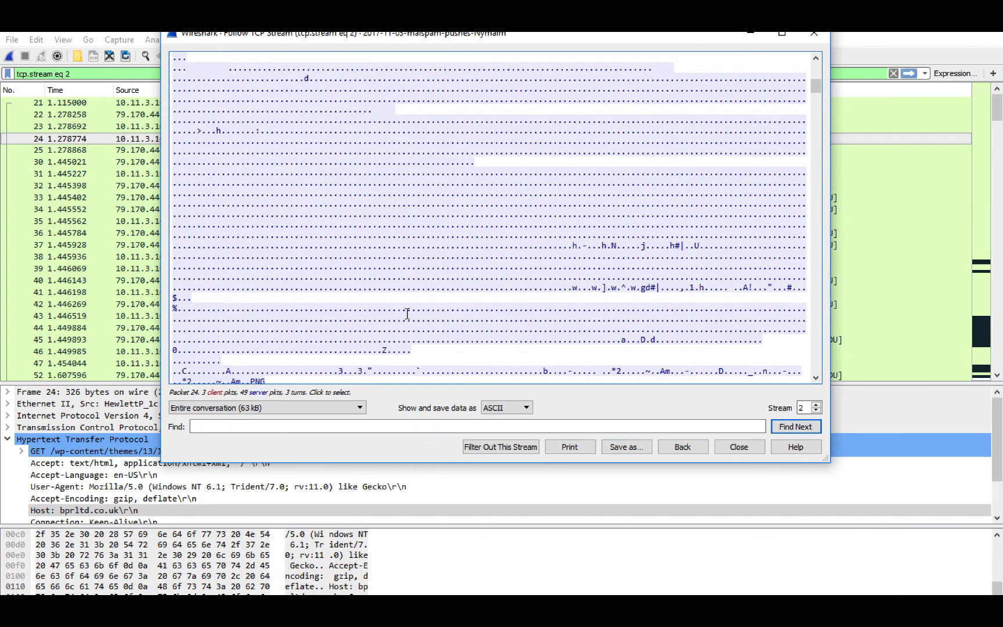
{"action": "scroll", "coordinate": [480, 269], "scroll_direction": "down", "scroll_amount": 17}
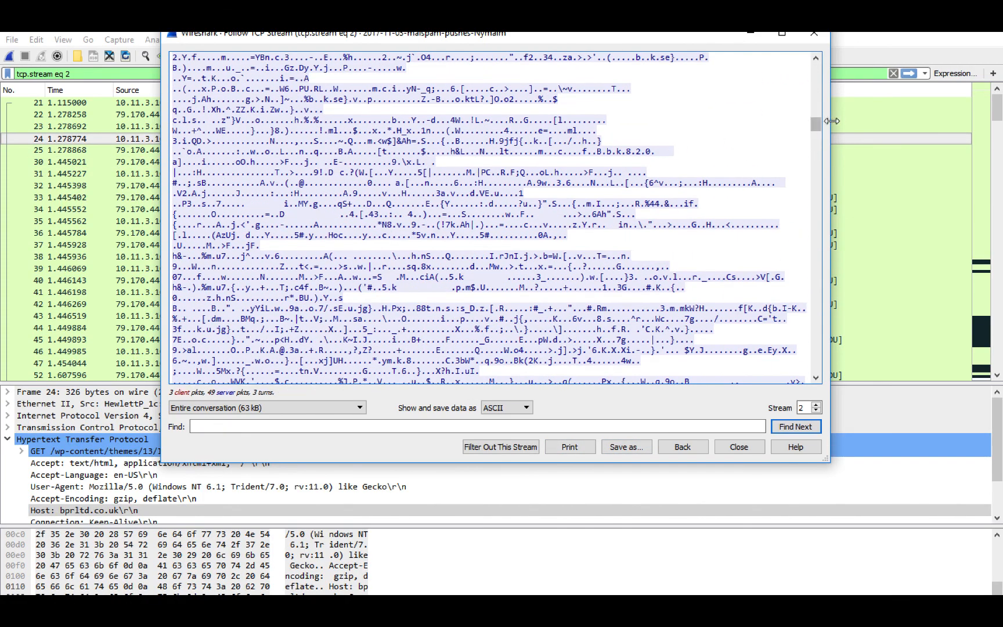
{"action": "left_click_drag", "start_coordinate": [814, 131], "coordinate": [771, 303]}
{"action": "scroll", "coordinate": [459, 208], "scroll_direction": "down", "scroll_amount": 15}
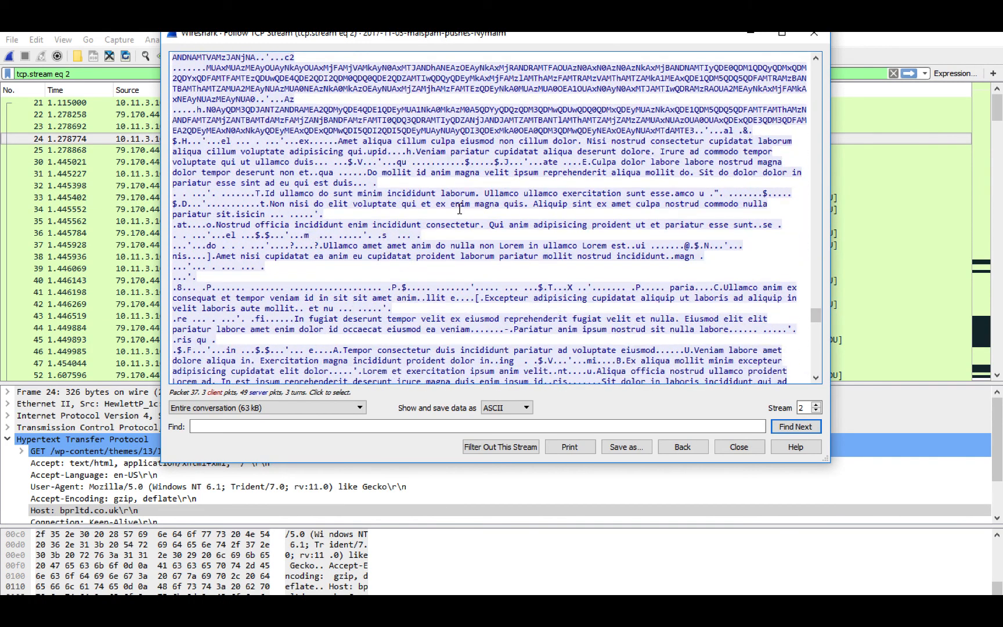
{"action": "scroll", "coordinate": [450, 206], "scroll_direction": "down", "scroll_amount": 9}
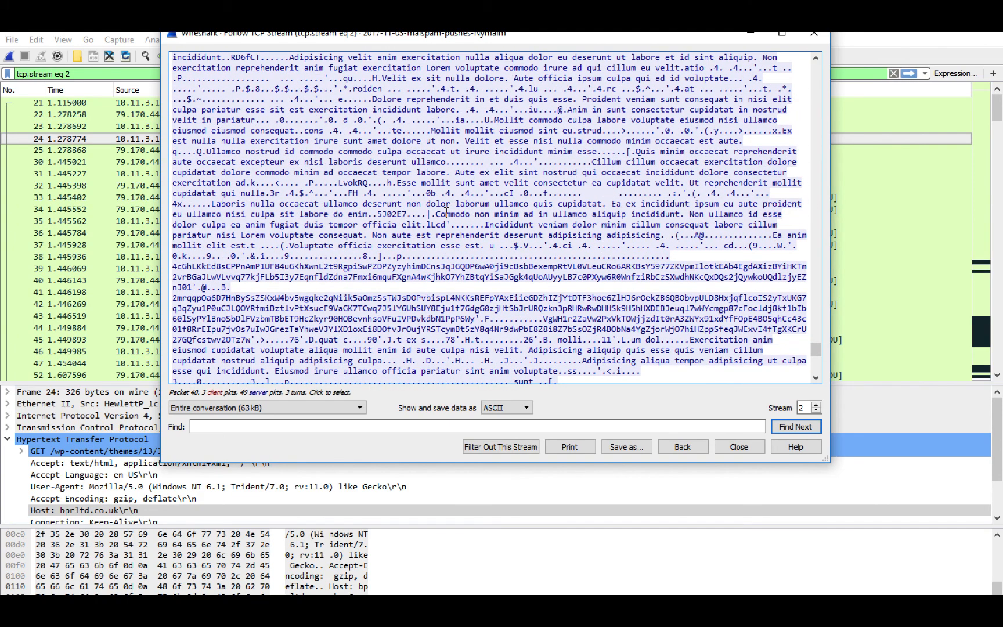
{"action": "scroll", "coordinate": [447, 213], "scroll_direction": "down", "scroll_amount": 11}
{"action": "scroll", "coordinate": [446, 213], "scroll_direction": "up", "scroll_amount": 12}
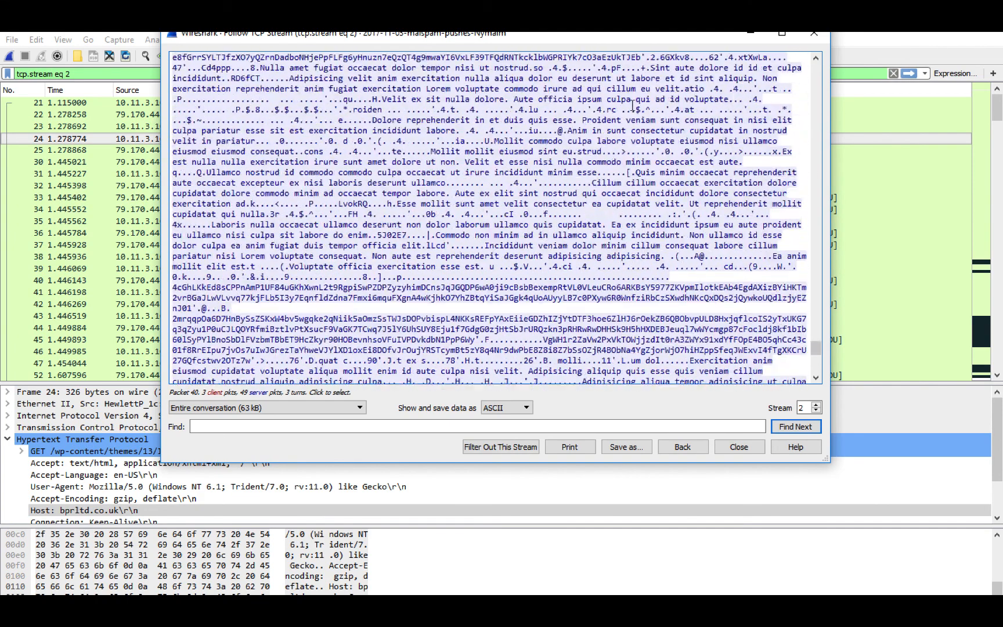
{"action": "left_click", "coordinate": [814, 34]}
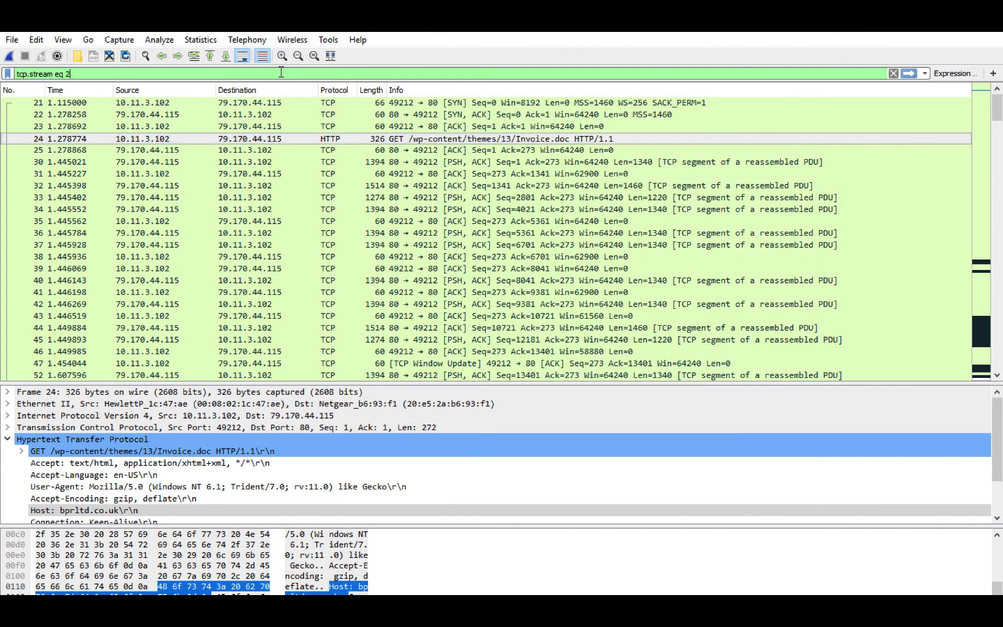
Replace the display filter with dns and apply it
{"action": "triple_click", "coordinate": [281, 73]}
{"action": "type", "text": "dns"}
{"action": "key", "text": "Return"}
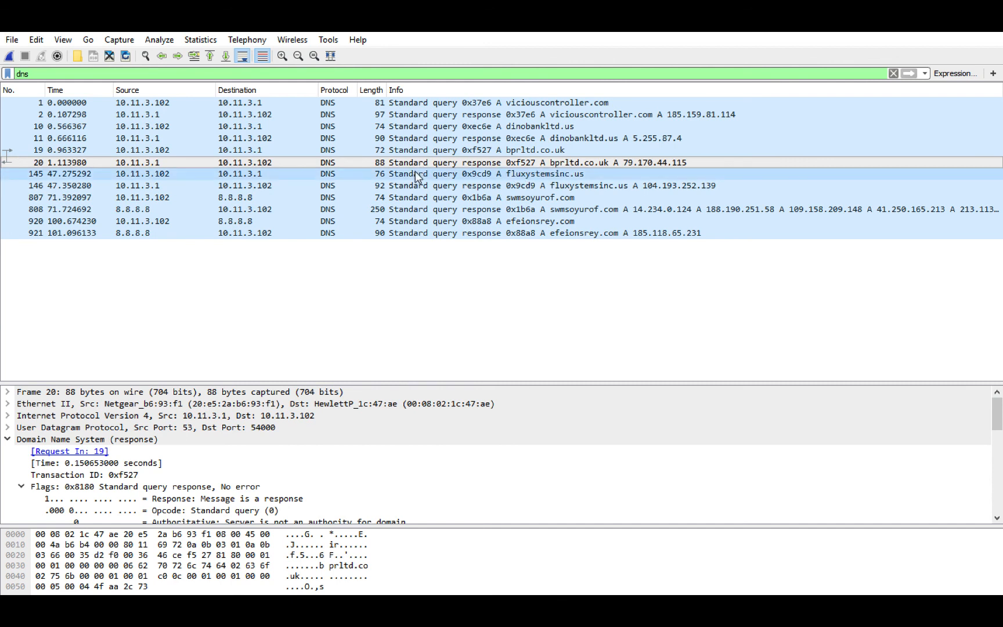
Inspect the fluxystemsinc.us DNS query and response, and apply the answer's address 104.193.252.139 as a filter
{"action": "left_click", "coordinate": [530, 175]}
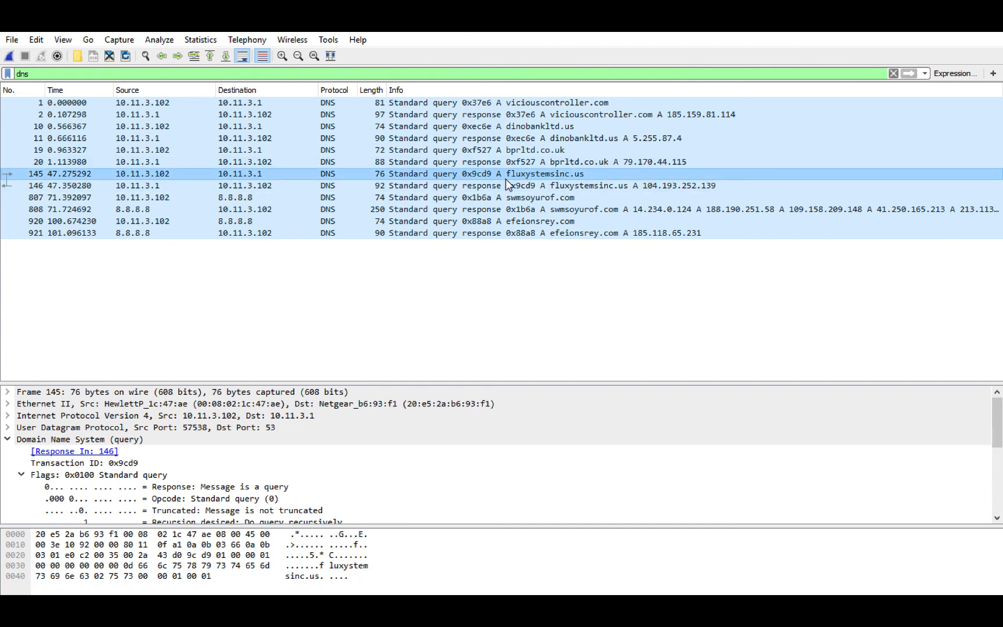
{"action": "left_click", "coordinate": [507, 186]}
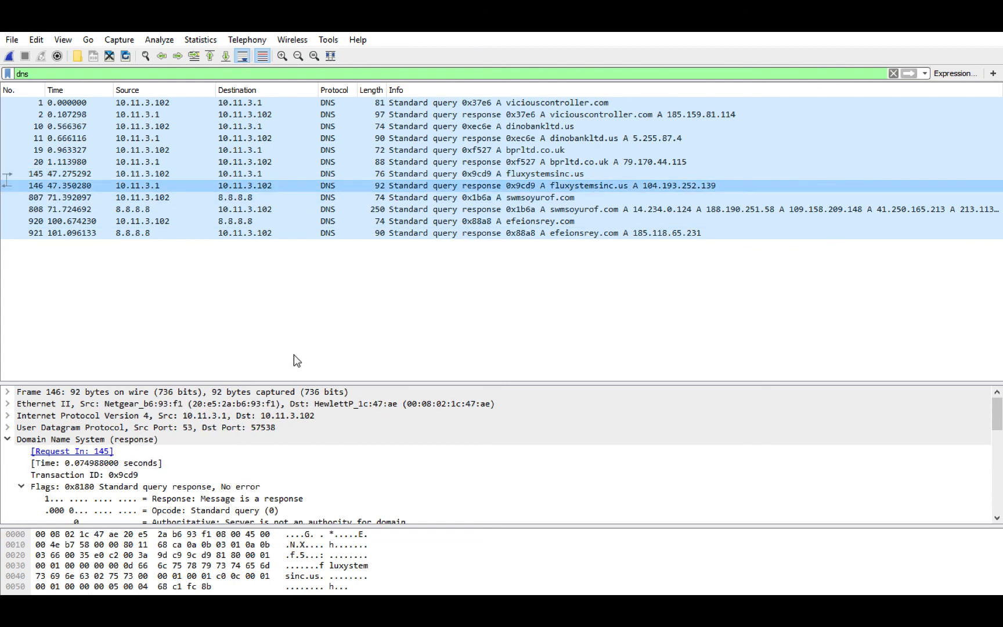
{"action": "scroll", "coordinate": [188, 477], "scroll_direction": "down", "scroll_amount": 2}
{"action": "scroll", "coordinate": [189, 477], "scroll_direction": "down", "scroll_amount": 7}
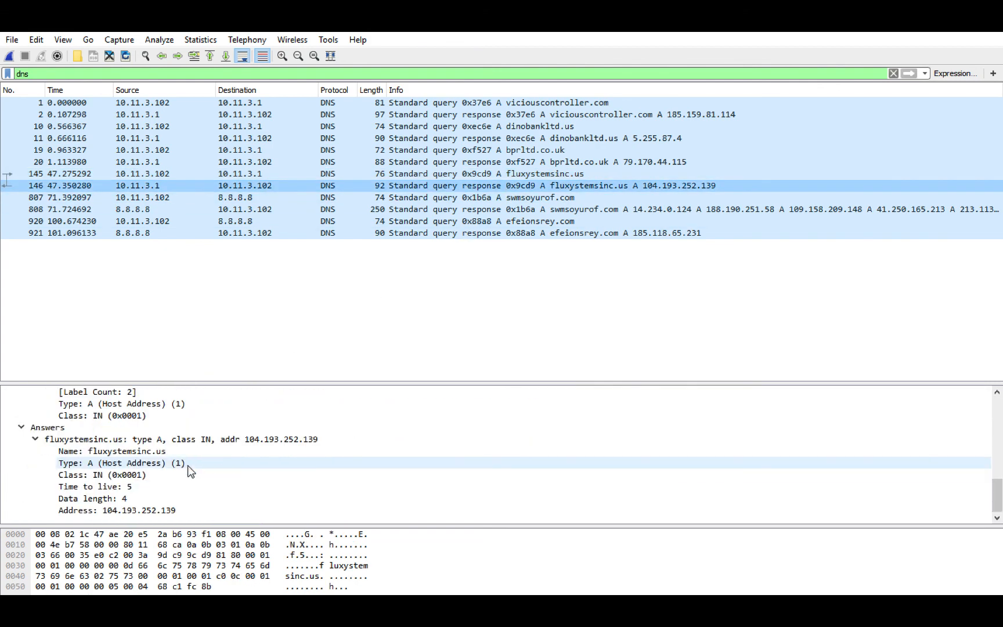
{"action": "right_click", "coordinate": [136, 510]}
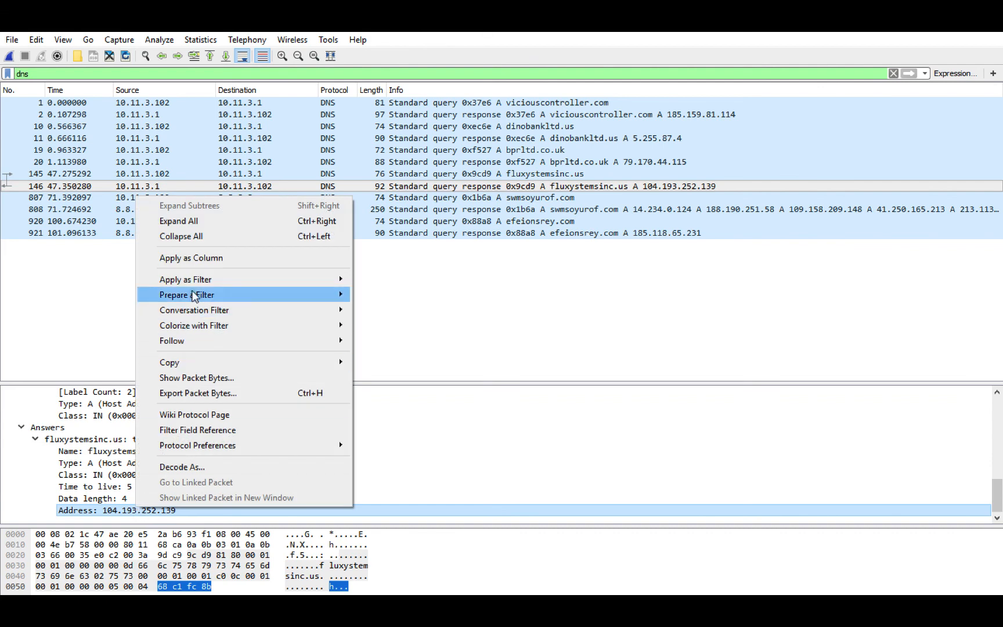
{"action": "mouse_move", "coordinate": [226, 289]}
{"action": "left_click", "coordinate": [394, 281]}
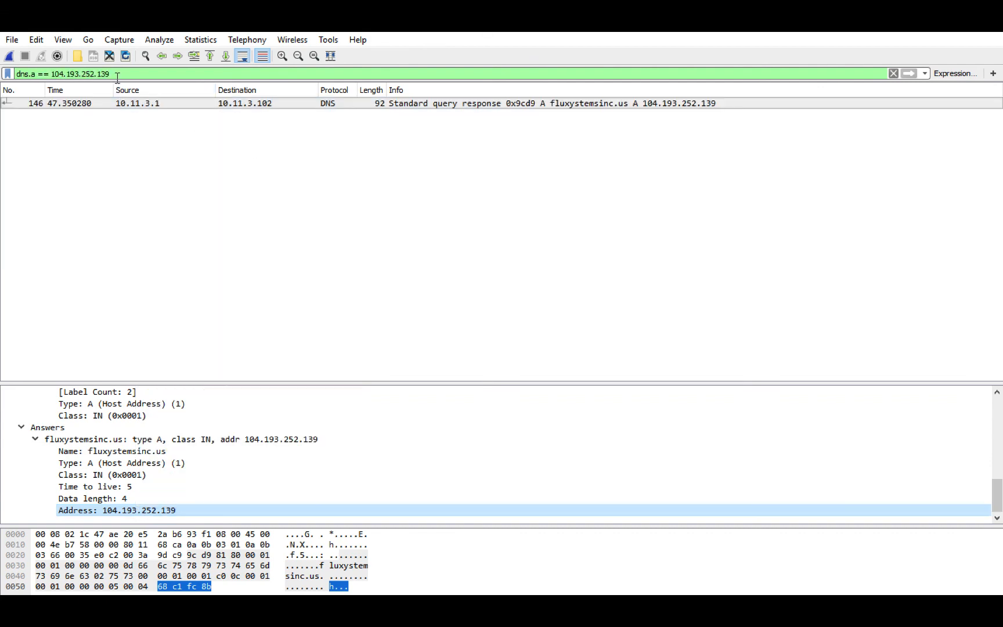
{"action": "left_click", "coordinate": [138, 102]}
{"action": "right_click", "coordinate": [138, 103]}
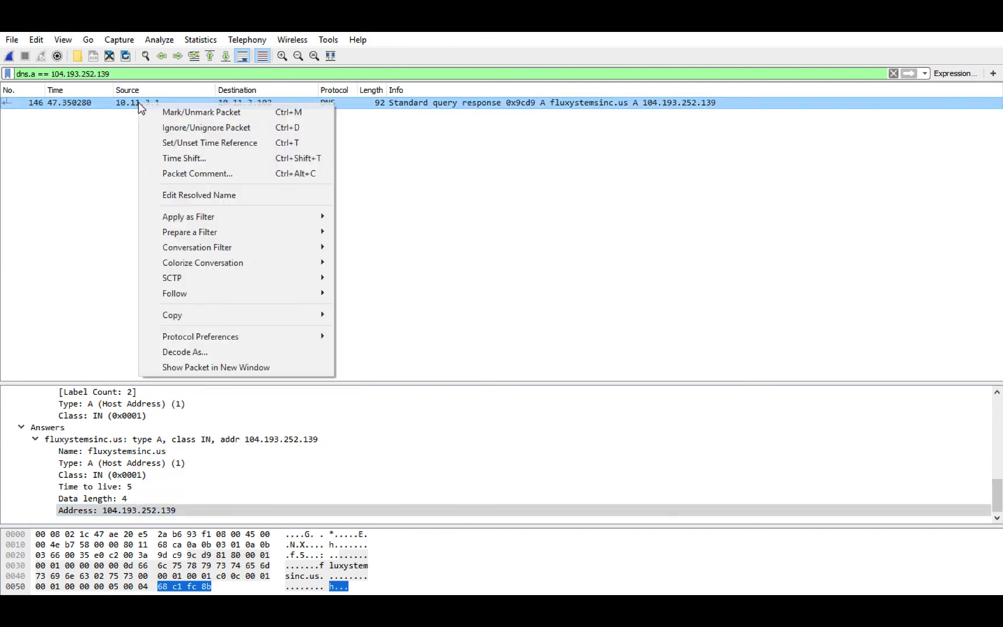
{"action": "mouse_move", "coordinate": [218, 295]}
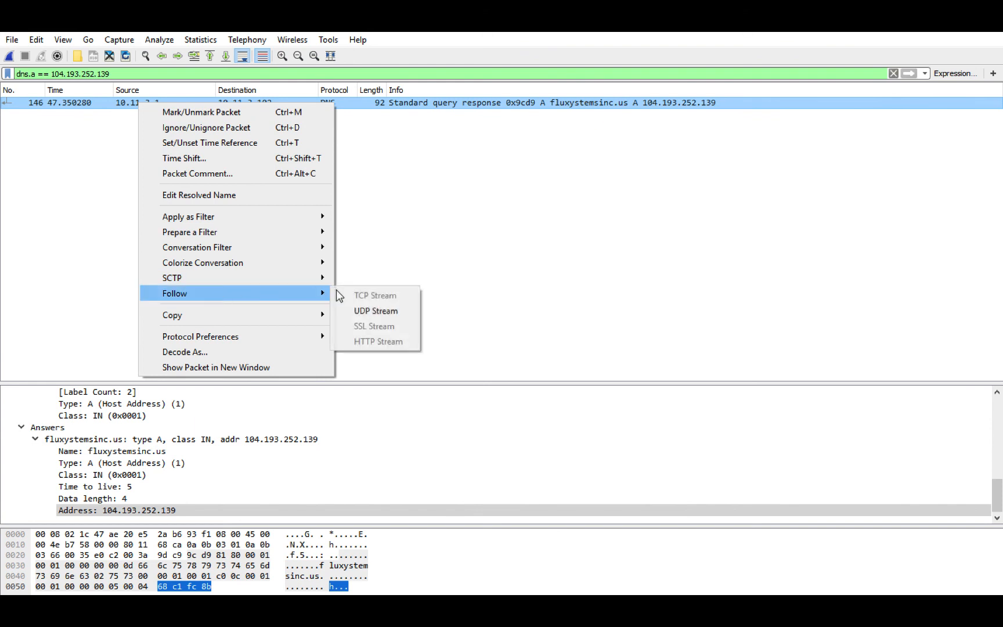
{"action": "left_click", "coordinate": [44, 75]}
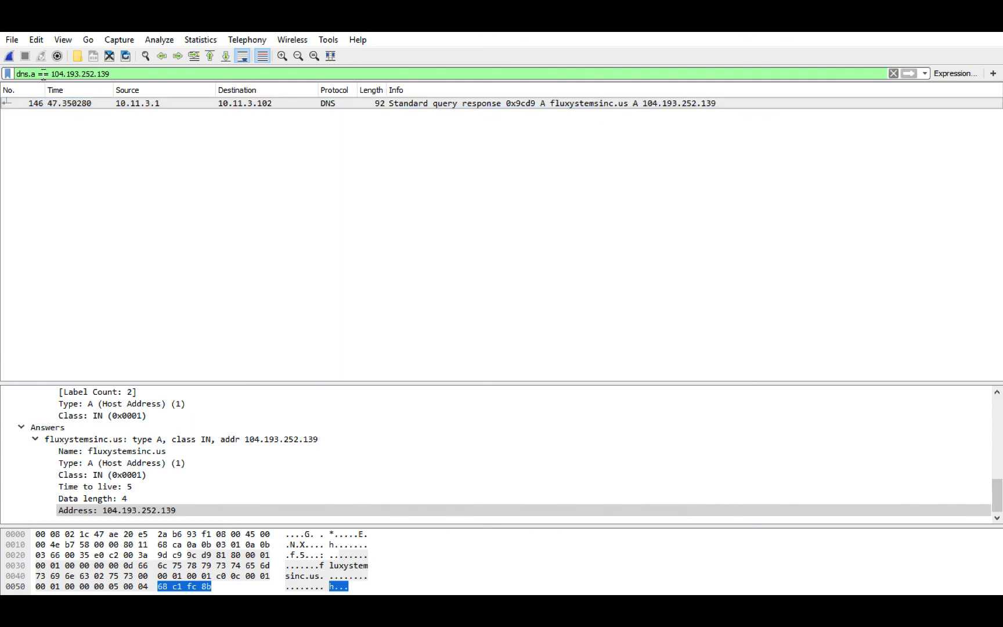
Replace dns.a with ip.addr in the filter, keeping the address 104.193.252.139, and apply it
{"action": "left_click_drag", "start_coordinate": [36, 73], "coordinate": [3, 73]}
{"action": "type", "text": "ip."}
{"action": "type", "text": "addr"}
{"action": "key", "text": "Return"}
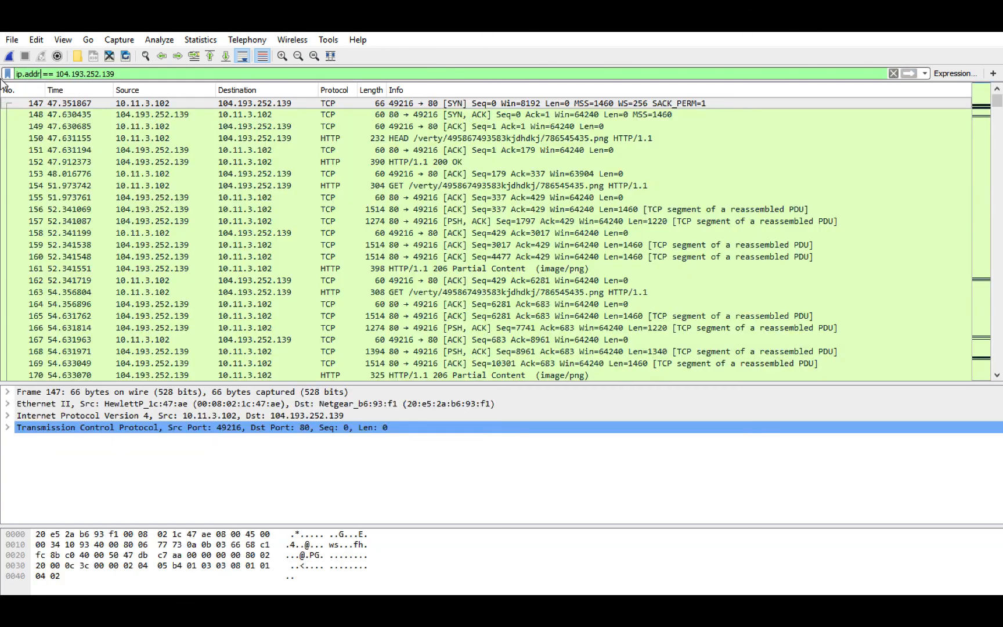
Step through packets 147 to 149, the TCP handshake between 10.11.3.102 and 104.193.252.139
{"action": "right_click", "coordinate": [363, 106]}
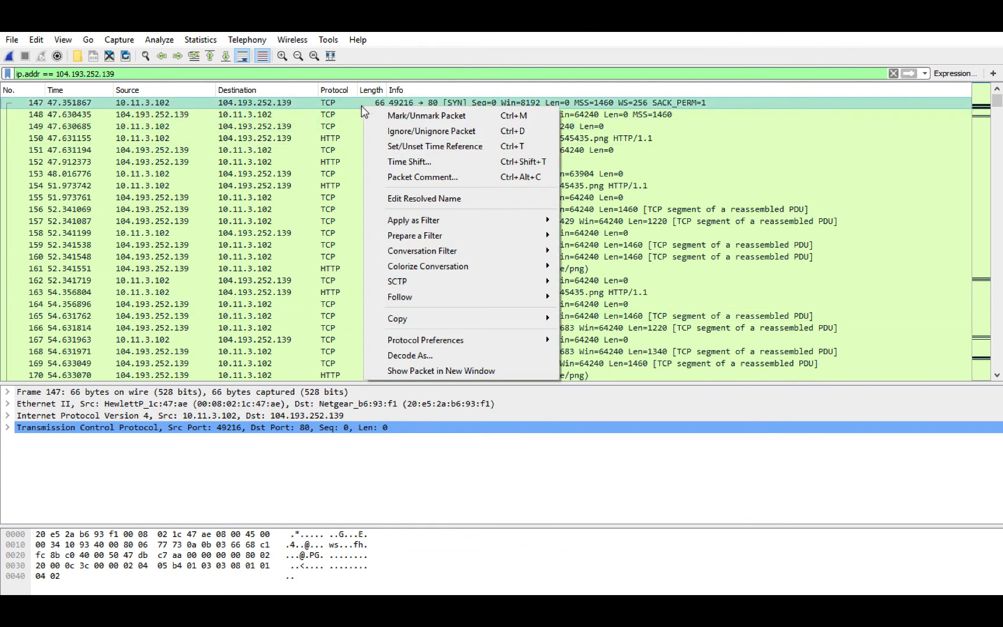
{"action": "left_click", "coordinate": [349, 106]}
{"action": "left_click", "coordinate": [350, 118]}
{"action": "left_click", "coordinate": [350, 127]}
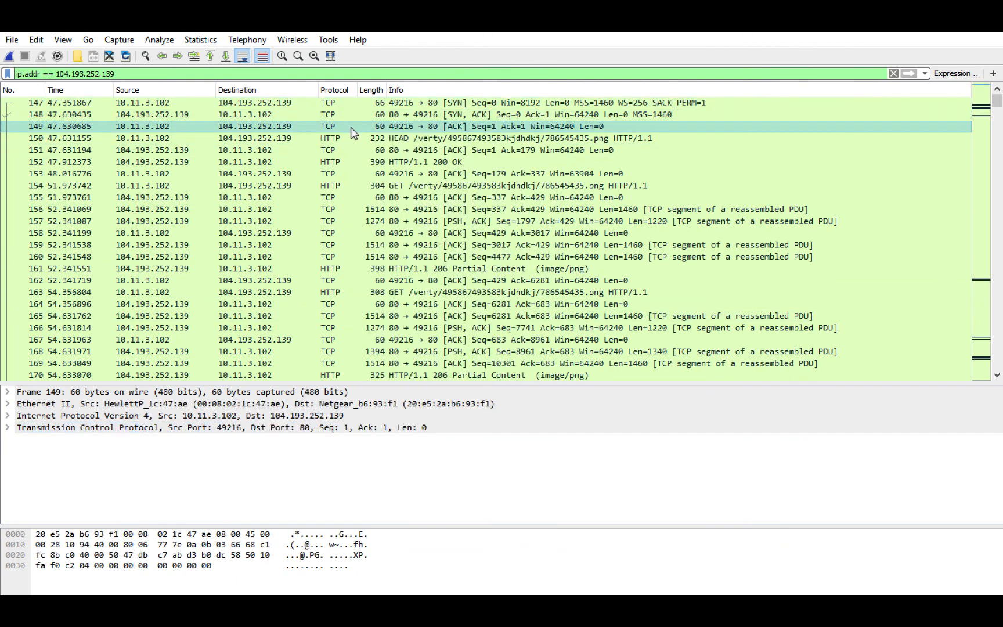
Follow the TCP stream of packet 147, the SYN from 10.11.3.102 to 104.193.252.139
{"action": "double_click", "coordinate": [350, 107]}
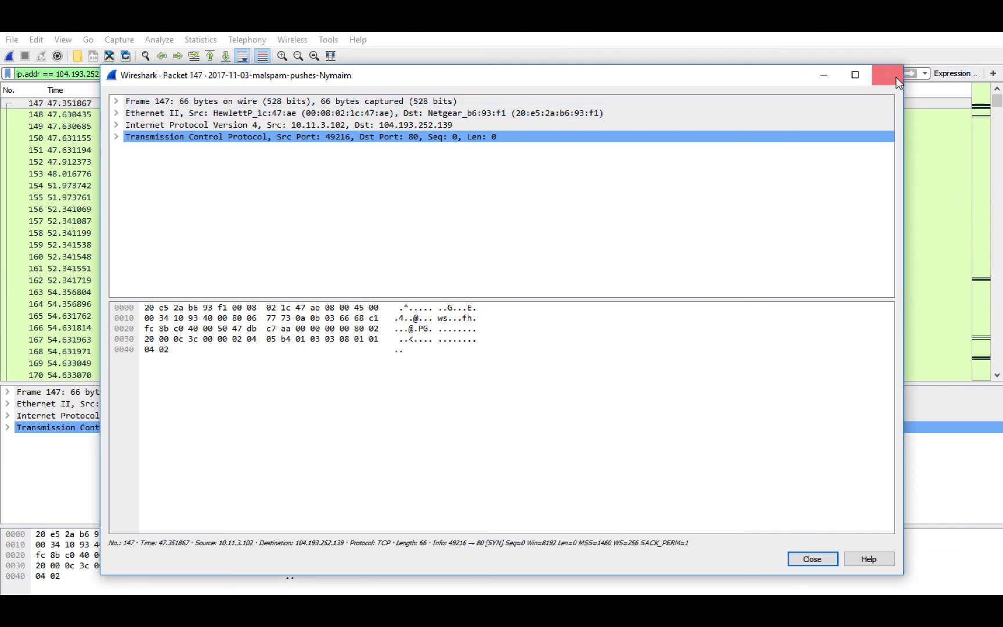
{"action": "left_click", "coordinate": [883, 76]}
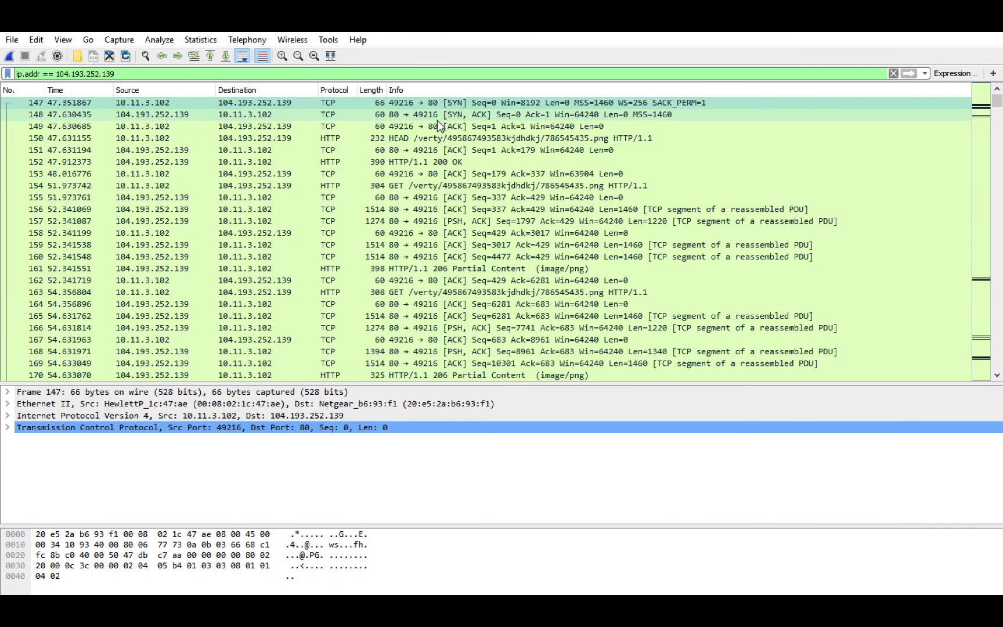
{"action": "right_click", "coordinate": [385, 108]}
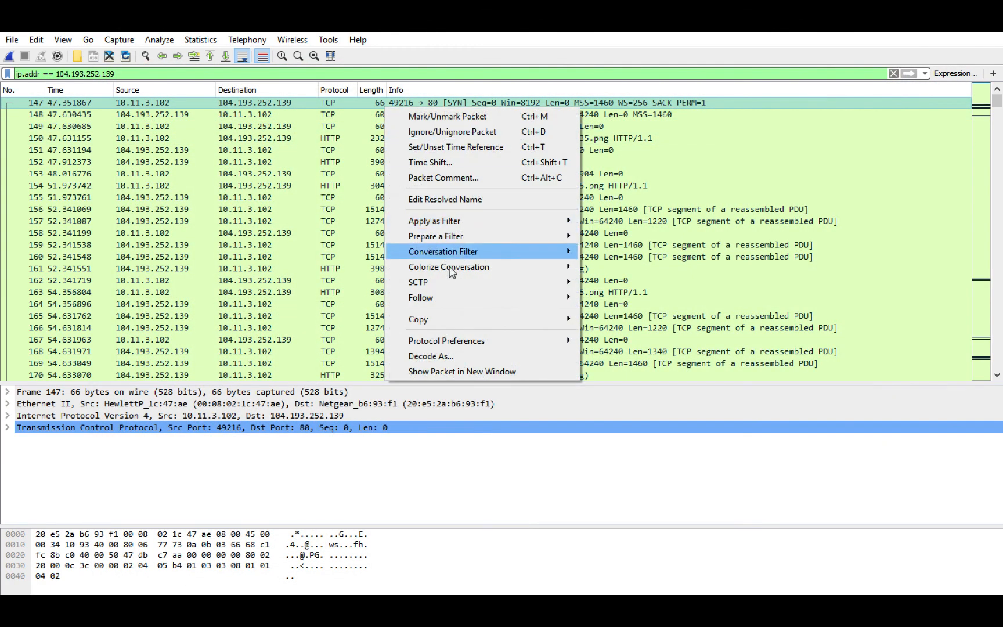
{"action": "mouse_move", "coordinate": [450, 298]}
{"action": "left_click", "coordinate": [607, 299]}
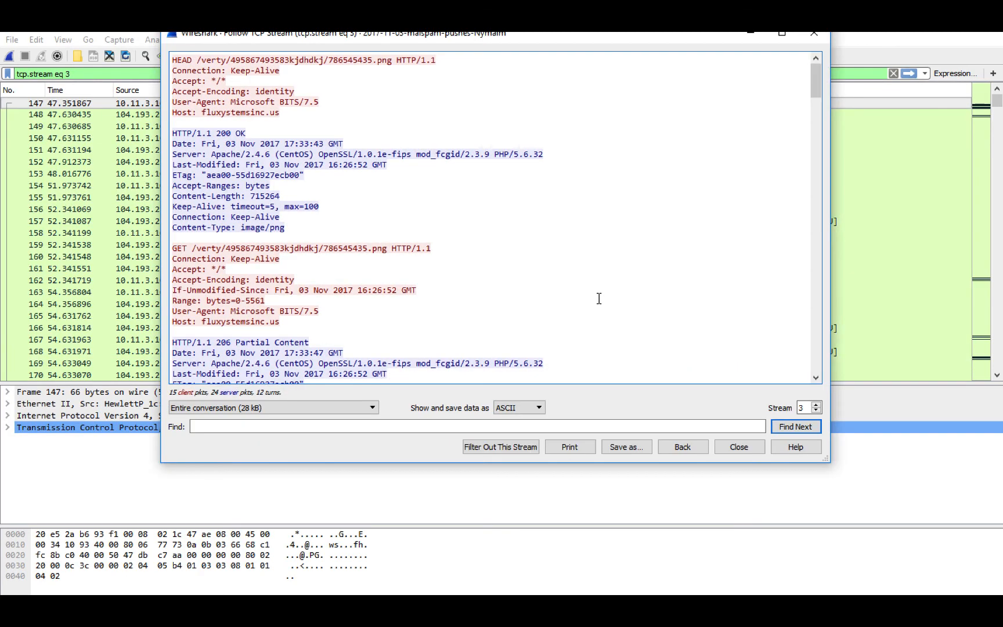
Examine the opening HEAD request for 786545435.png and the server's HTTP 200 OK response headers
{"action": "scroll", "coordinate": [196, 58], "scroll_direction": "down", "scroll_amount": 9}
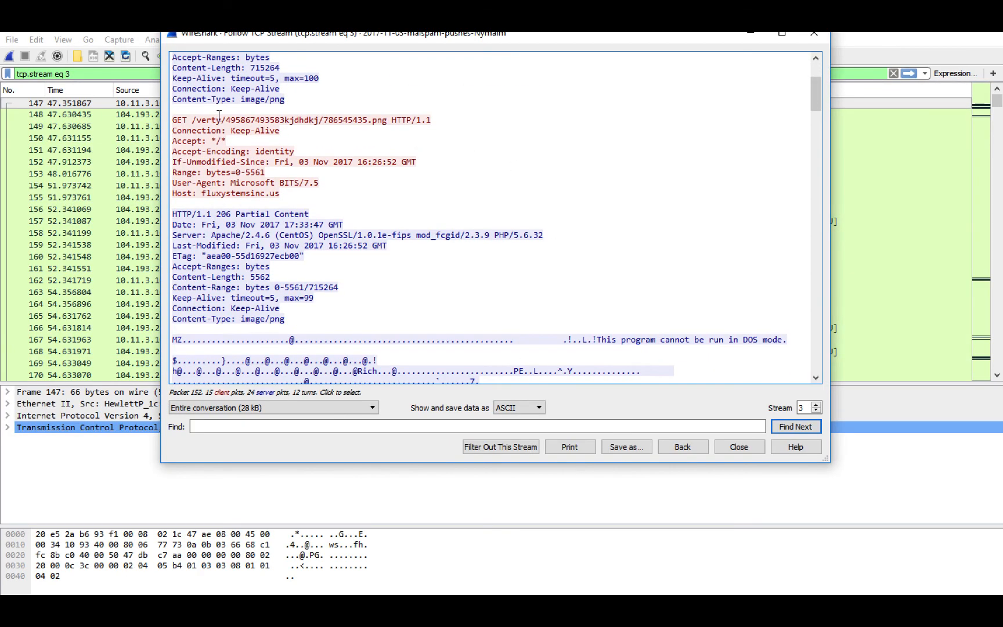
{"action": "scroll", "coordinate": [219, 116], "scroll_direction": "up", "scroll_amount": 7}
{"action": "scroll", "coordinate": [219, 116], "scroll_direction": "up", "scroll_amount": 2}
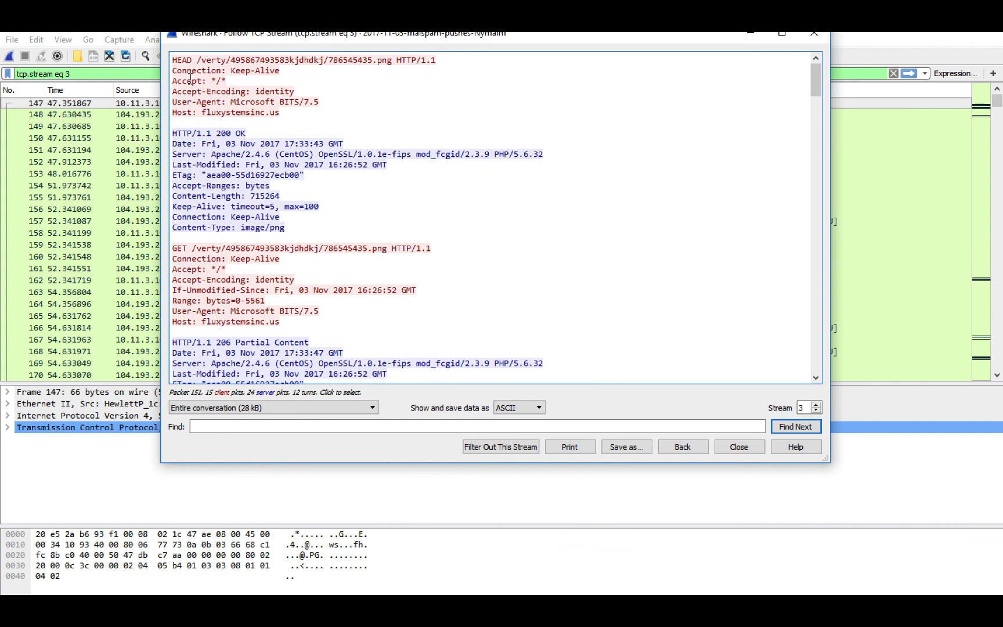
{"action": "left_click_drag", "start_coordinate": [172, 60], "coordinate": [297, 217]}
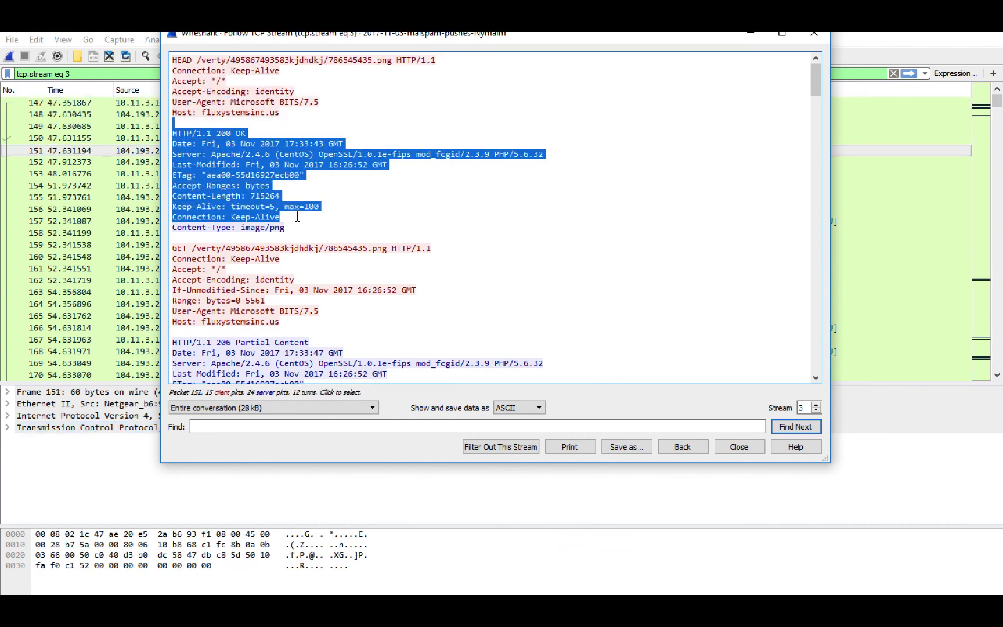
{"action": "left_click", "coordinate": [297, 217]}
Examine the first GET request for 786545435.png and the headers of its 206 Partial Content response
{"action": "scroll", "coordinate": [264, 215], "scroll_direction": "down", "scroll_amount": 3}
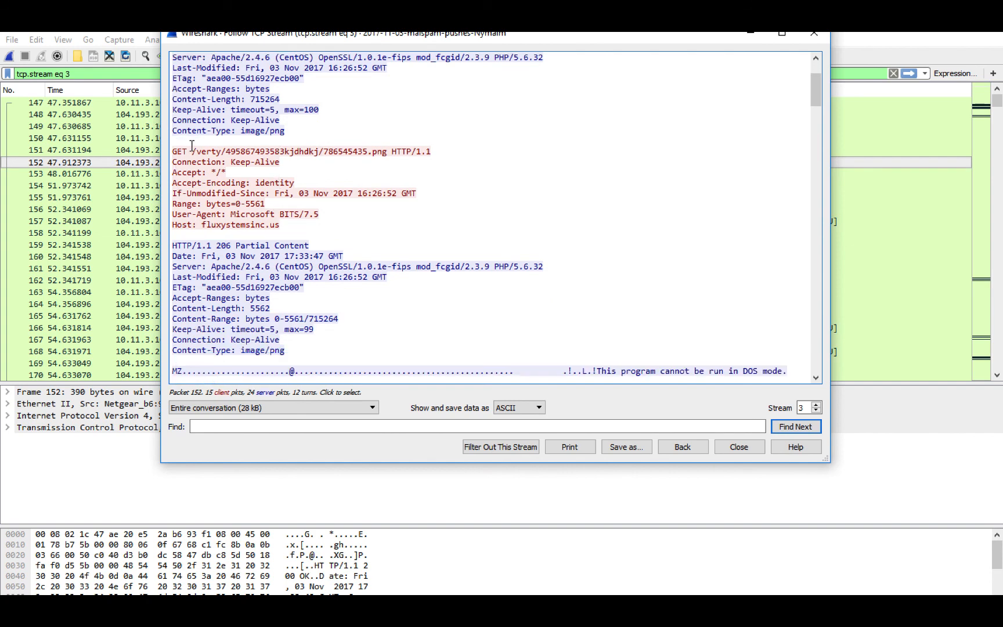
{"action": "mouse_move", "coordinate": [192, 146]}
{"action": "left_mouse_down"}
{"action": "mouse_move", "coordinate": [384, 153]}
{"action": "mouse_move", "coordinate": [212, 159]}
{"action": "mouse_move", "coordinate": [197, 150]}
{"action": "left_mouse_up"}
{"action": "left_click", "coordinate": [384, 152]}
{"action": "left_click", "coordinate": [197, 150]}
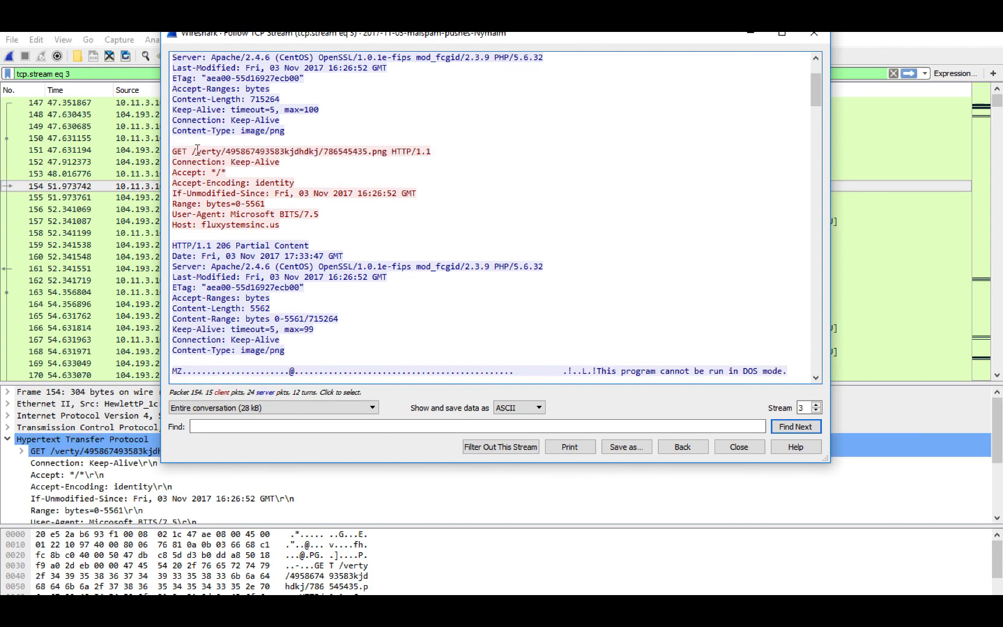
{"action": "scroll", "coordinate": [195, 196], "scroll_direction": "down", "scroll_amount": 1}
{"action": "left_click_drag", "start_coordinate": [195, 209], "coordinate": [298, 323]}
{"action": "left_click", "coordinate": [294, 322]}
{"action": "left_click", "coordinate": [298, 322]}
{"action": "scroll", "coordinate": [301, 298], "scroll_direction": "down", "scroll_amount": 3}
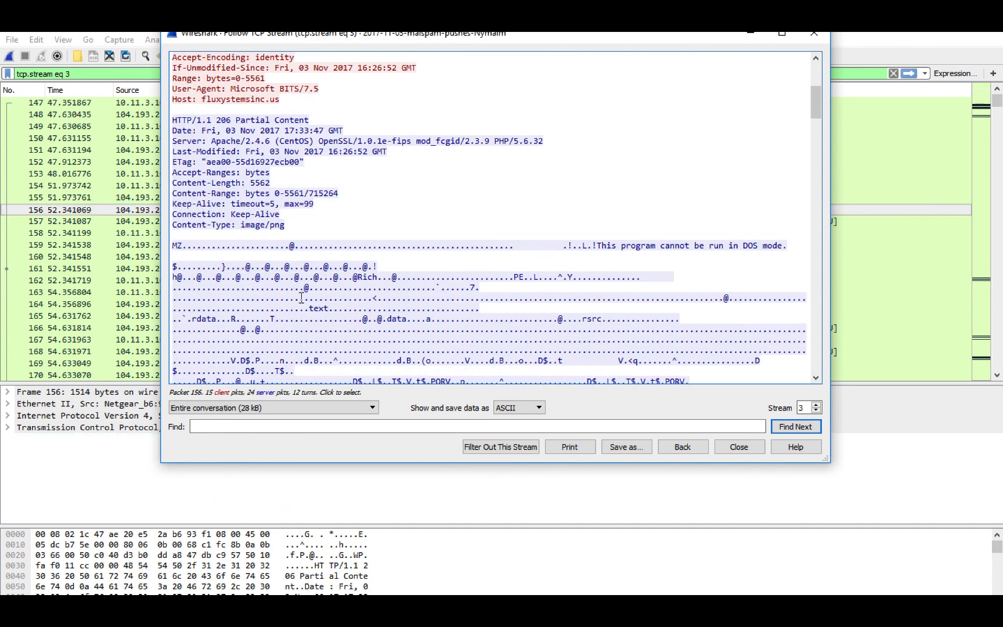
Inspect the MZ signature and the DOS-mode message at the start of the first 206 response body
{"action": "double_click", "coordinate": [183, 245]}
{"action": "left_click_drag", "start_coordinate": [182, 245], "coordinate": [175, 245]}
{"action": "left_click", "coordinate": [175, 245]}
{"action": "left_click_drag", "start_coordinate": [593, 245], "coordinate": [687, 255]}
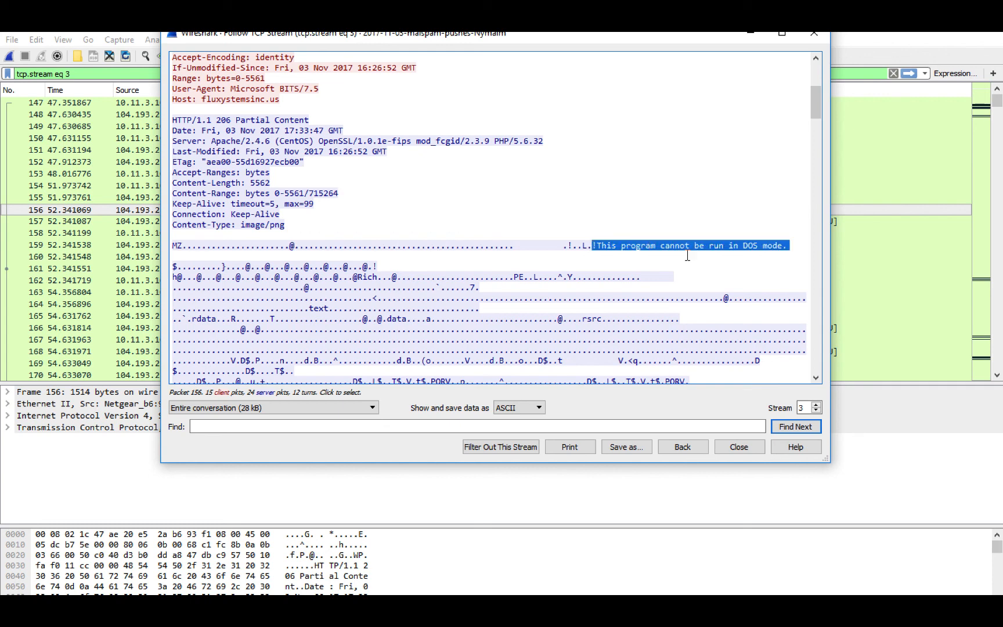
{"action": "left_click", "coordinate": [749, 258]}
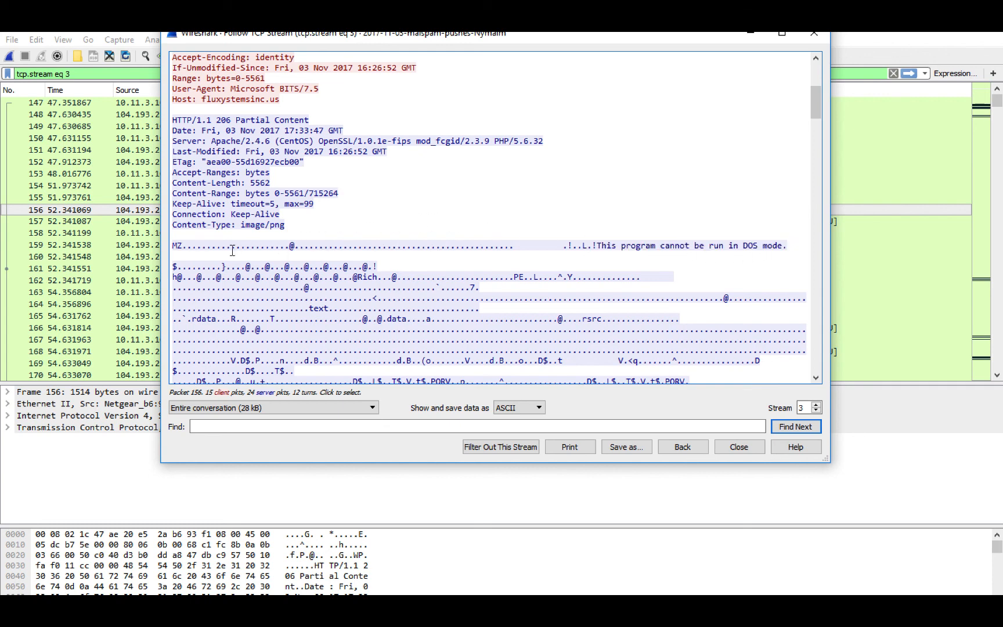
{"action": "left_click_drag", "start_coordinate": [215, 243], "coordinate": [320, 278]}
{"action": "left_click", "coordinate": [319, 277]}
{"action": "scroll", "coordinate": [316, 276], "scroll_direction": "down", "scroll_amount": 2}
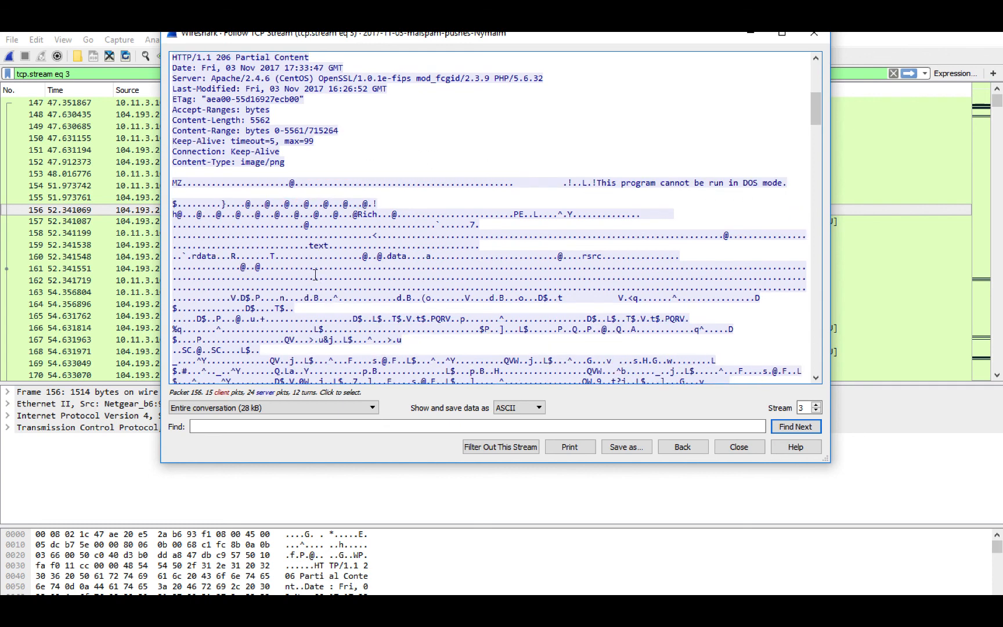
Recheck the MZ signature and DOS-mode message, and highlight the PE marker in the same response body
{"action": "scroll", "coordinate": [316, 274], "scroll_direction": "up", "scroll_amount": 2}
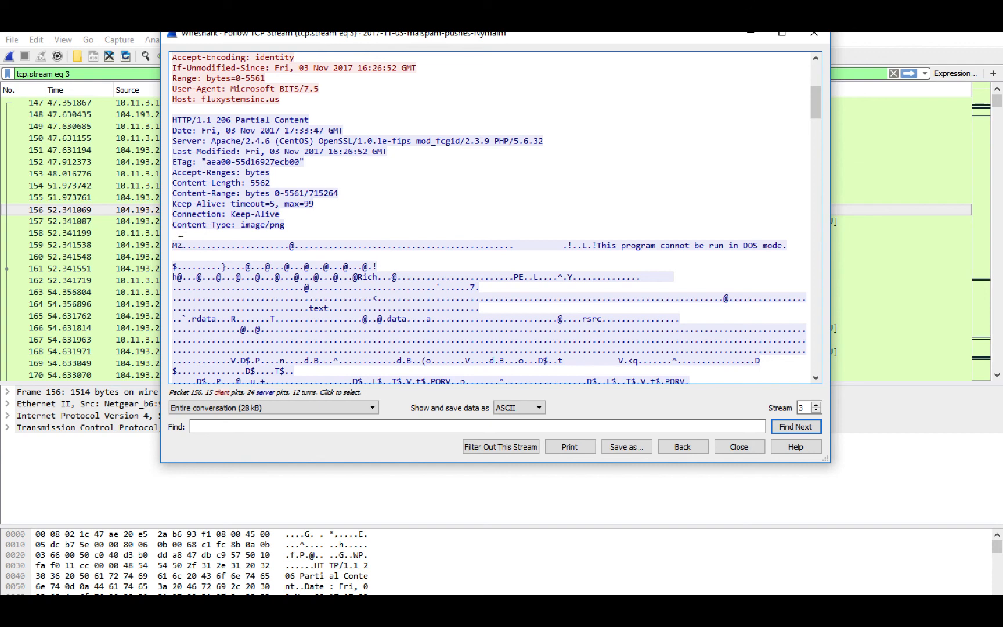
{"action": "left_click", "coordinate": [209, 240]}
{"action": "left_click_drag", "start_coordinate": [598, 248], "coordinate": [789, 248]}
{"action": "left_click", "coordinate": [750, 253]}
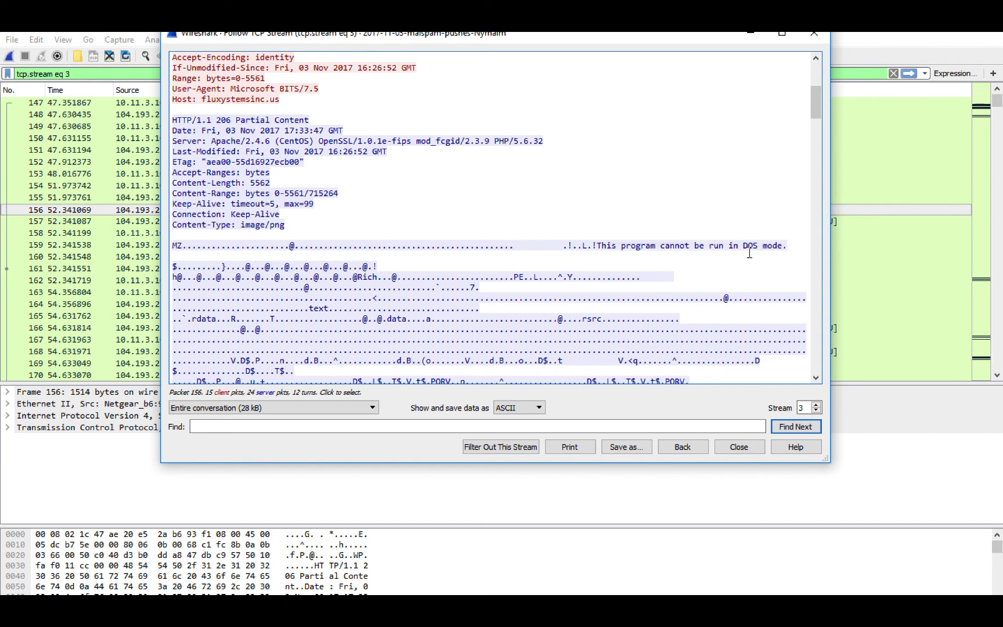
{"action": "left_click_drag", "start_coordinate": [514, 277], "coordinate": [529, 276]}
{"action": "left_click", "coordinate": [512, 266]}
Read through the first payload chunk and the follow-up GET for bytes 5562-10926, and return to the stream's start
{"action": "scroll", "coordinate": [513, 269], "scroll_direction": "down", "scroll_amount": 7}
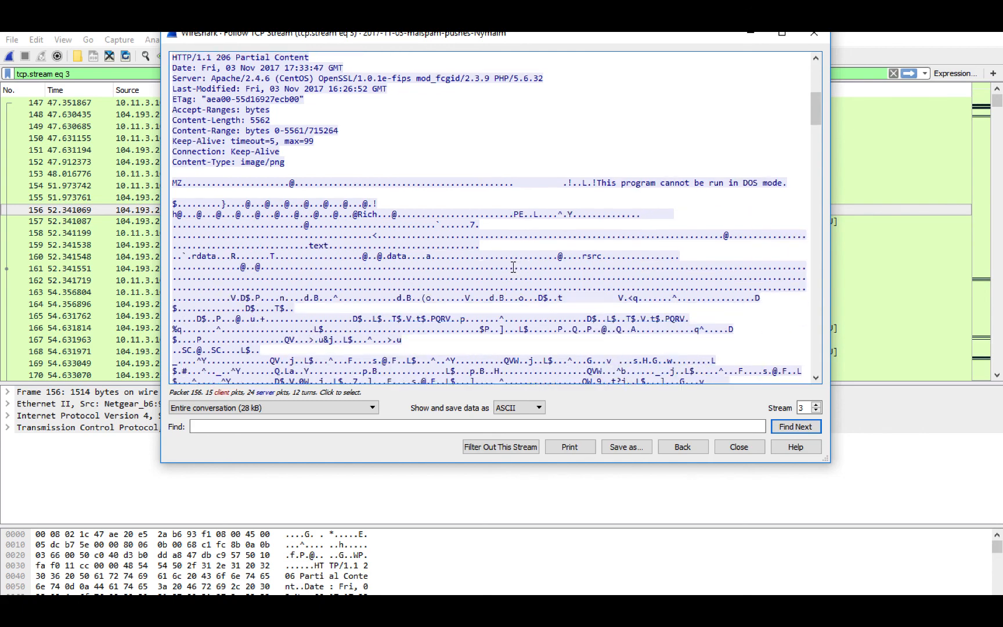
{"action": "scroll", "coordinate": [424, 209], "scroll_direction": "down", "scroll_amount": 15}
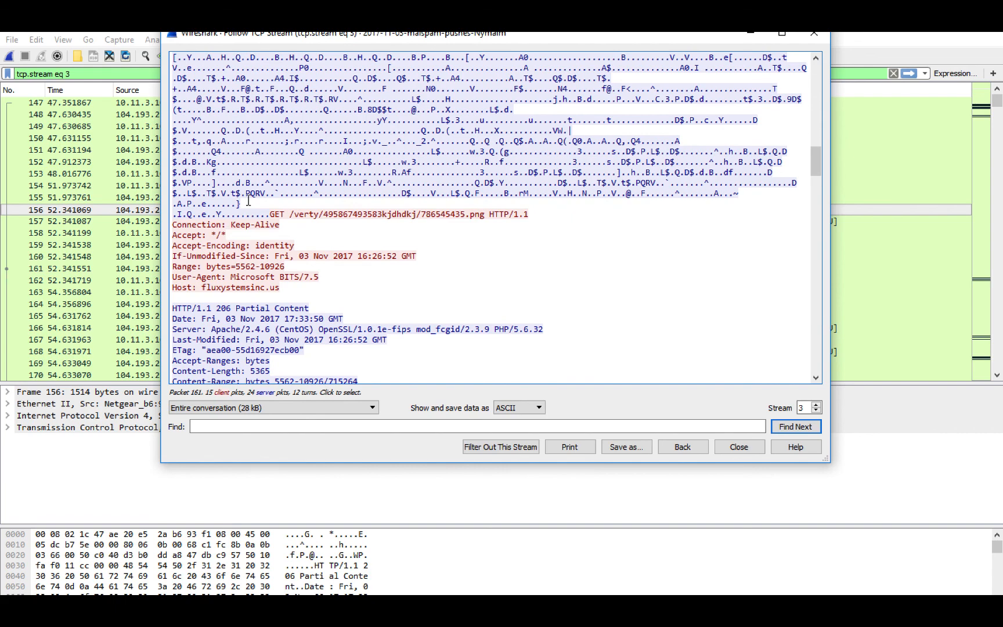
{"action": "scroll", "coordinate": [249, 200], "scroll_direction": "down", "scroll_amount": 7}
{"action": "scroll", "coordinate": [250, 213], "scroll_direction": "down", "scroll_amount": 11}
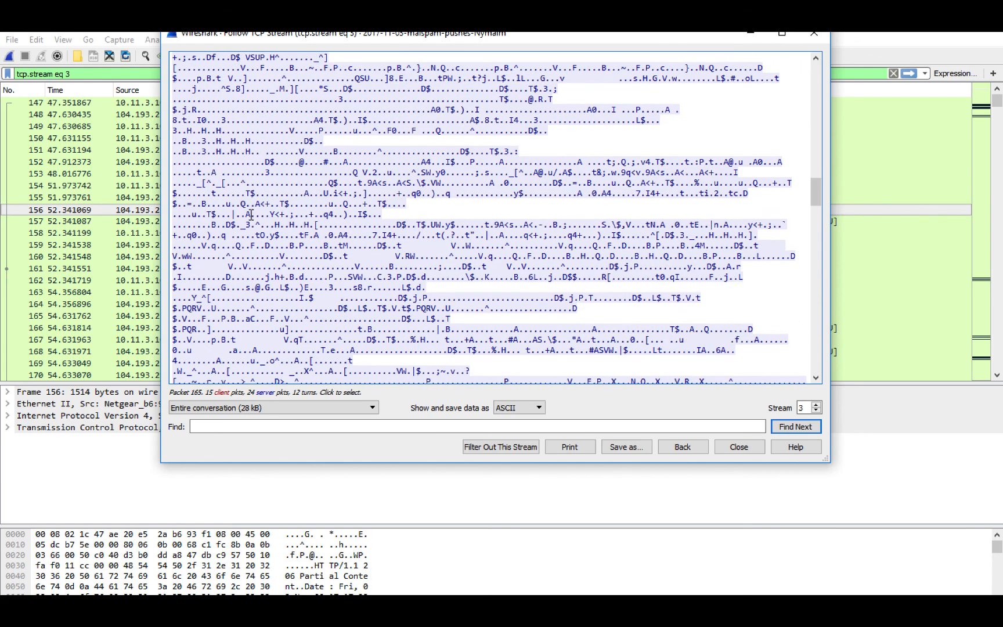
{"action": "scroll", "coordinate": [255, 216], "scroll_direction": "up", "scroll_amount": 15}
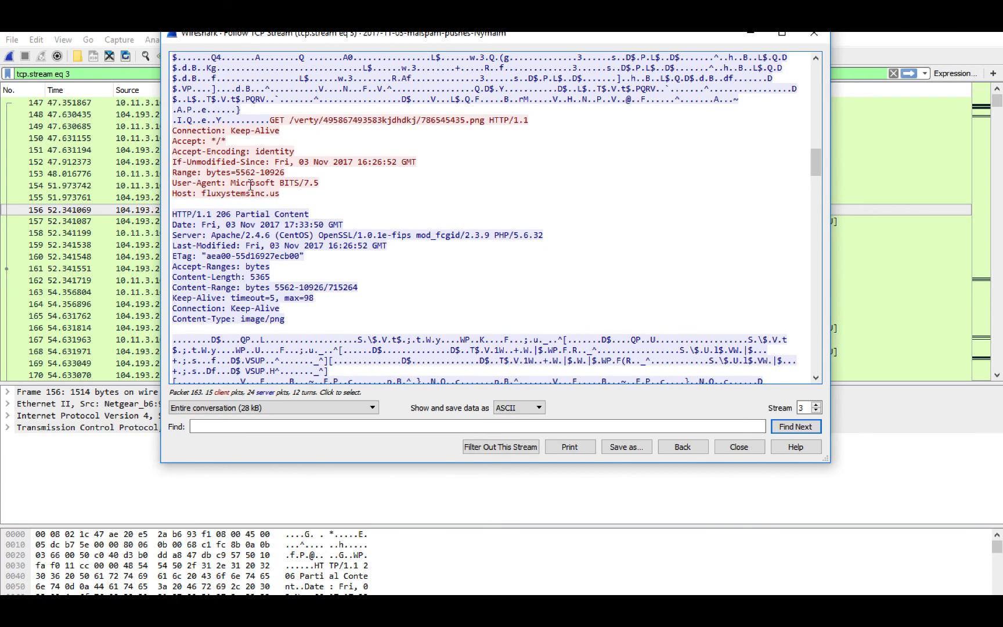
{"action": "scroll", "coordinate": [381, 280], "scroll_direction": "up", "scroll_amount": 15}
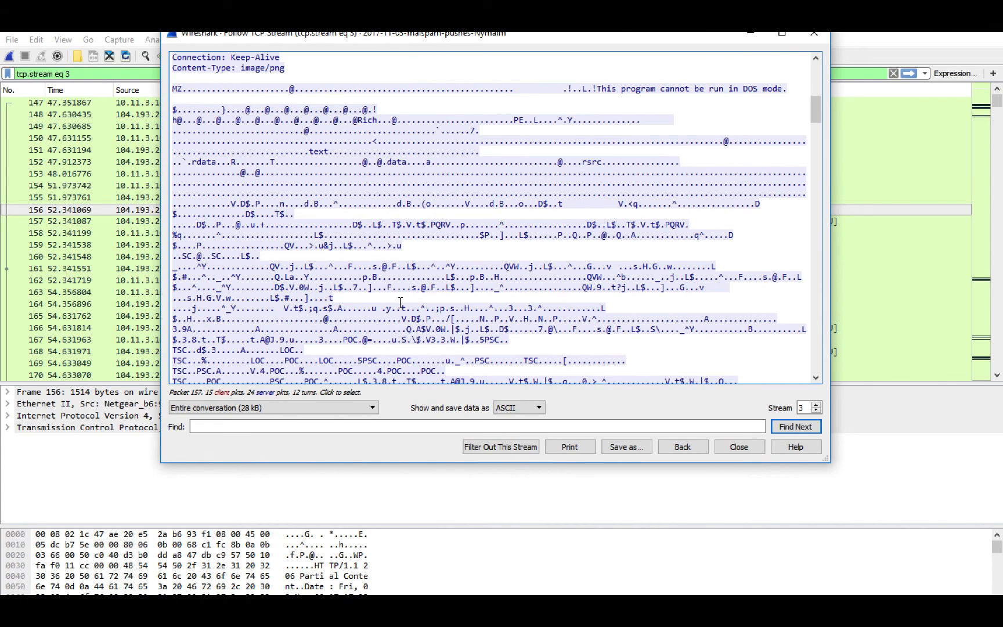
{"action": "scroll", "coordinate": [400, 305], "scroll_direction": "up", "scroll_amount": 9}
Read through the successive byte-range GET requests for 786545435.png and their partial content responses
{"action": "scroll", "coordinate": [366, 237], "scroll_direction": "down", "scroll_amount": 15}
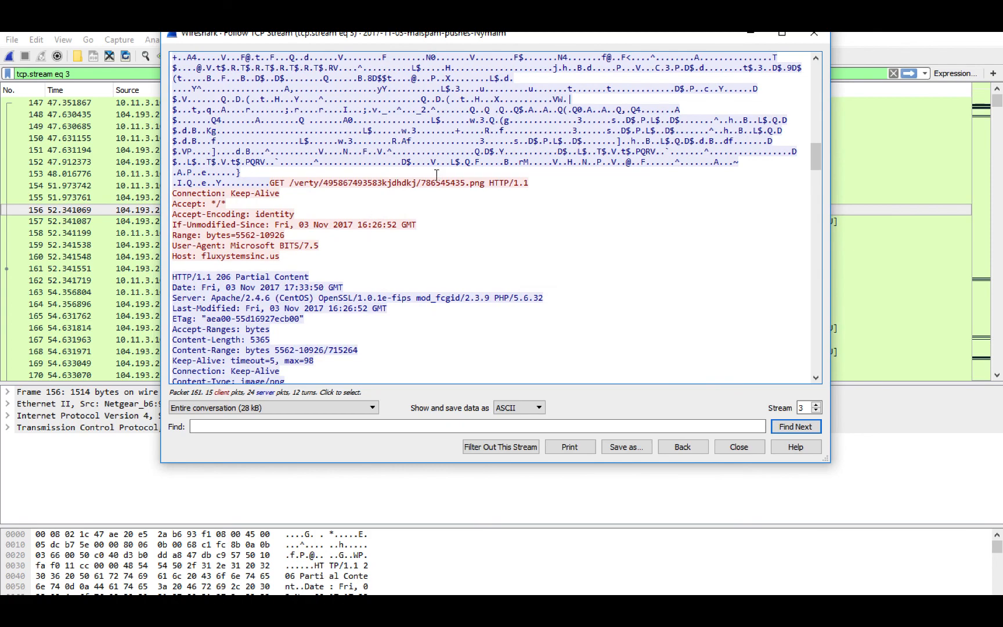
{"action": "scroll", "coordinate": [437, 174], "scroll_direction": "down", "scroll_amount": 20}
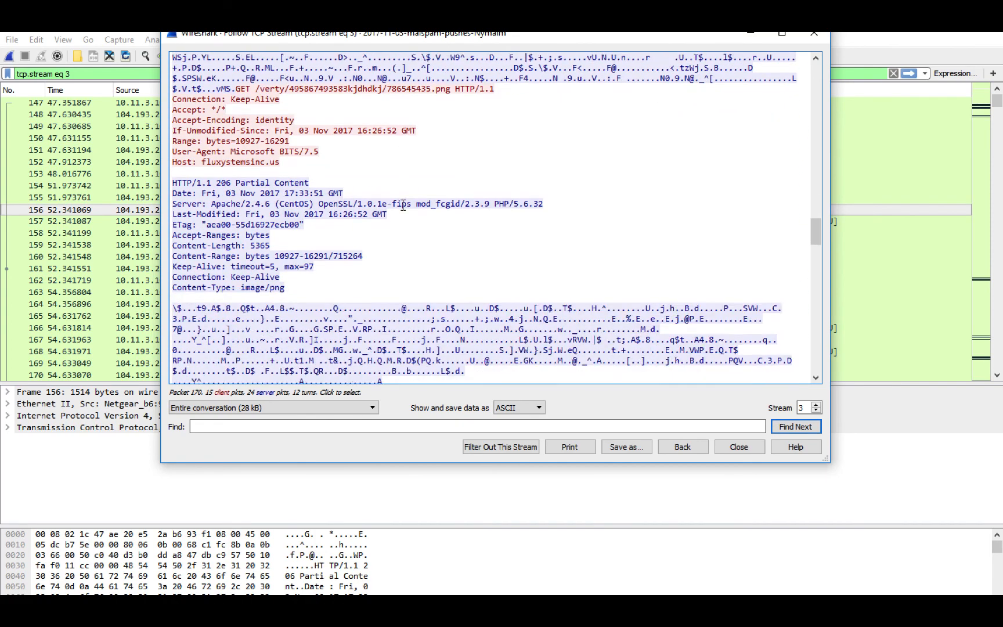
{"action": "scroll", "coordinate": [403, 207], "scroll_direction": "down", "scroll_amount": 20}
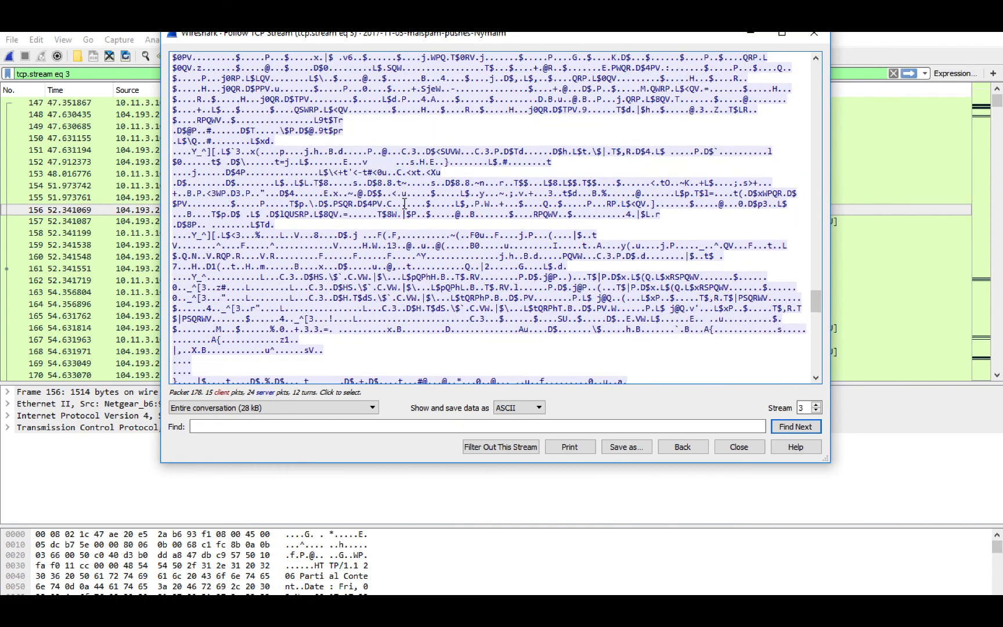
{"action": "scroll", "coordinate": [405, 204], "scroll_direction": "down", "scroll_amount": 15}
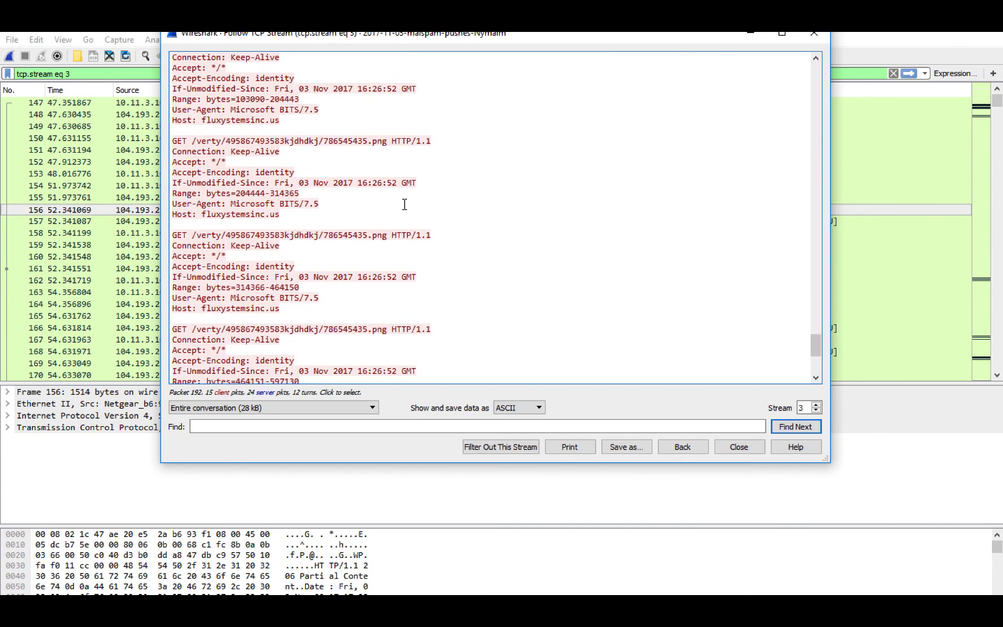
{"action": "scroll", "coordinate": [404, 204], "scroll_direction": "up", "scroll_amount": 11}
{"action": "scroll", "coordinate": [405, 205], "scroll_direction": "up", "scroll_amount": 15}
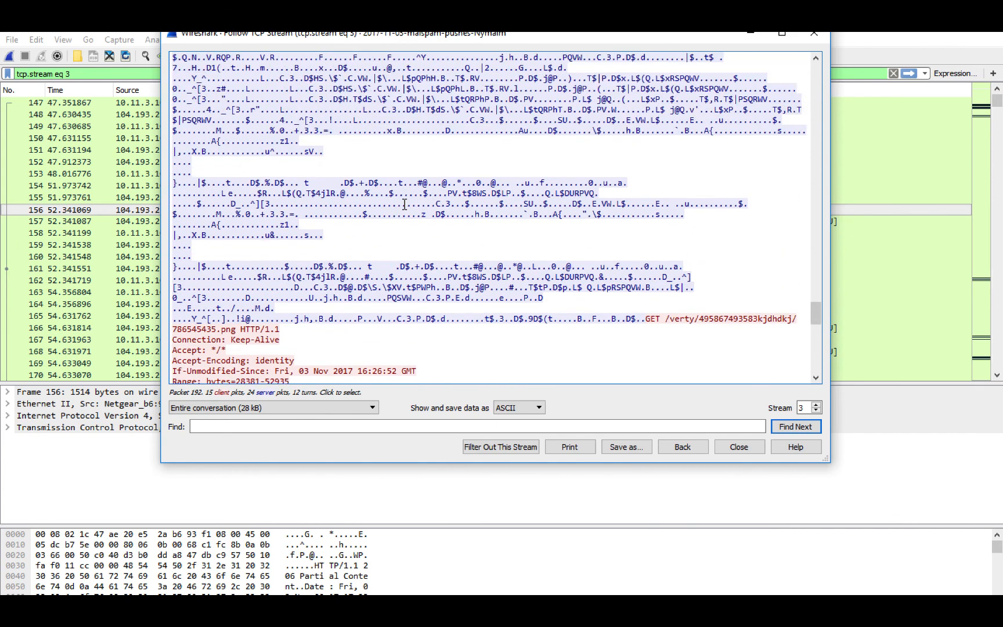
{"action": "scroll", "coordinate": [404, 203], "scroll_direction": "up", "scroll_amount": 10}
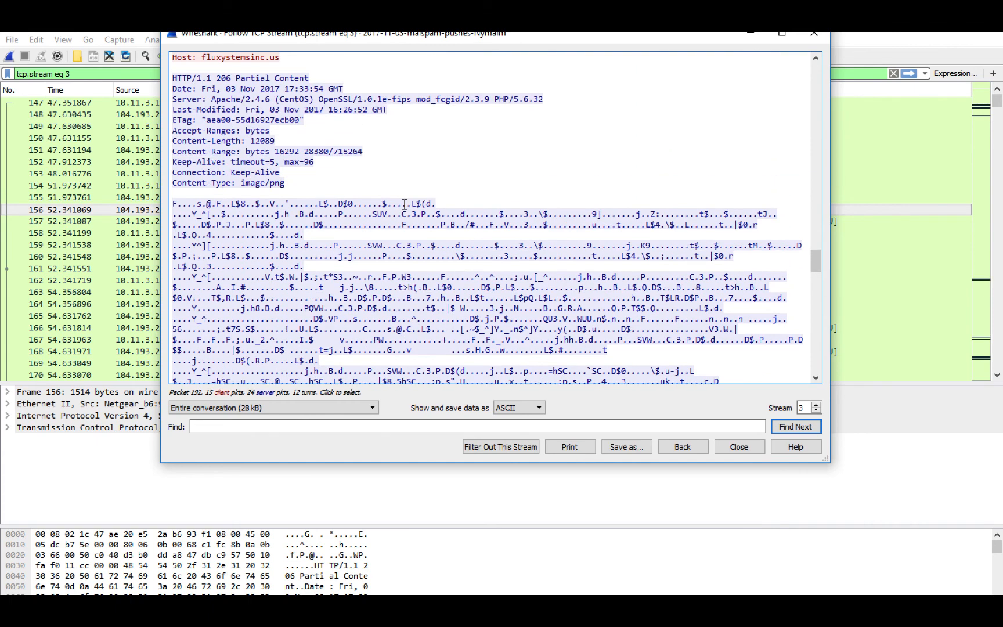
{"action": "scroll", "coordinate": [300, 269], "scroll_direction": "down", "scroll_amount": 15}
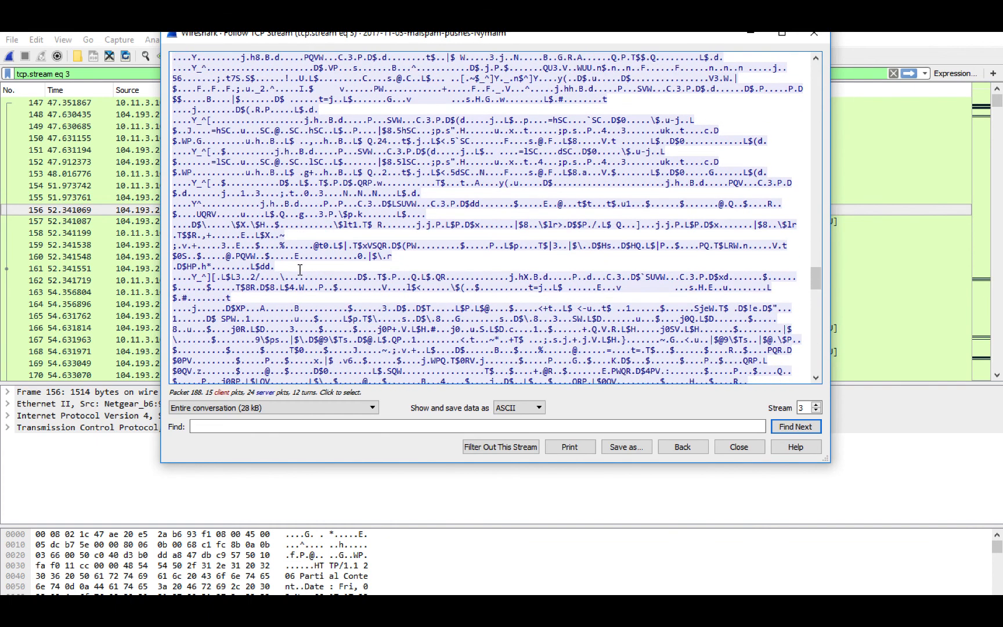
{"action": "scroll", "coordinate": [301, 268], "scroll_direction": "down", "scroll_amount": 1}
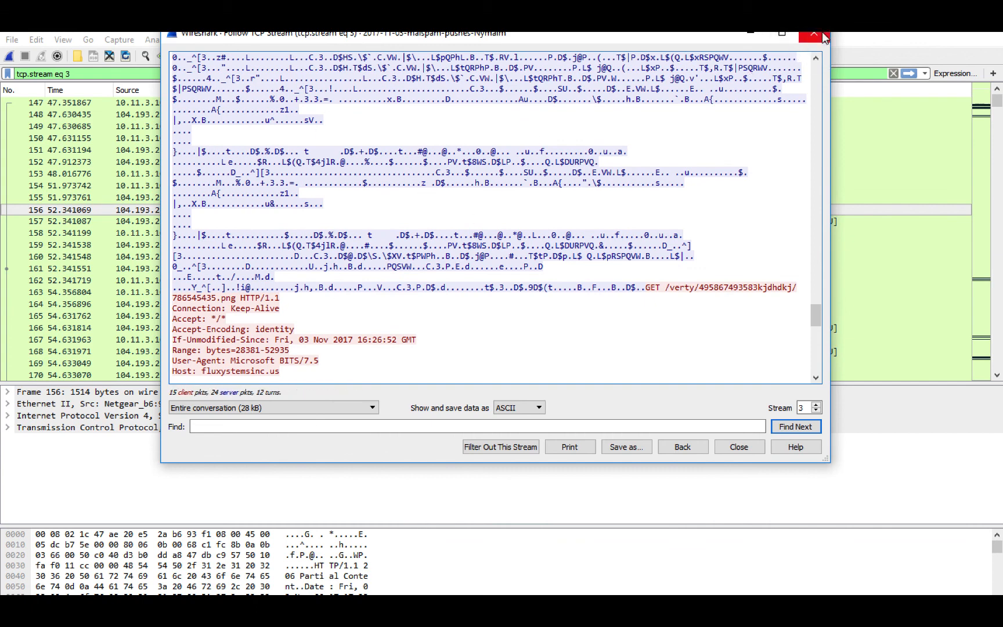
Return to the initial HEAD request and highlight its User-Agent value, Microsoft BITS/7.5
{"action": "scroll", "coordinate": [538, 190], "scroll_direction": "up", "scroll_amount": 20}
{"action": "scroll", "coordinate": [538, 190], "scroll_direction": "up", "scroll_amount": 20}
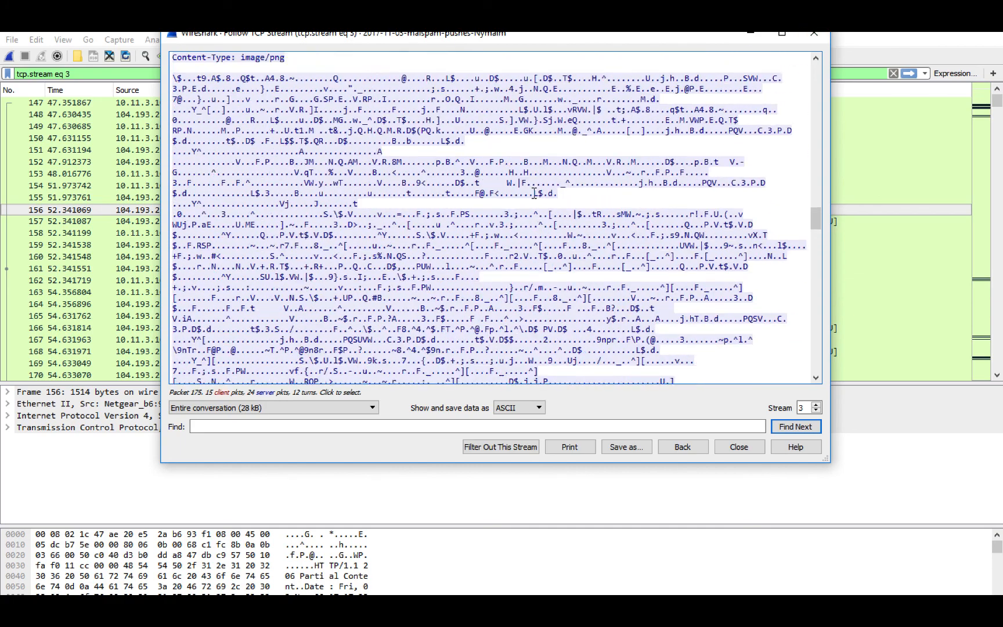
{"action": "scroll", "coordinate": [526, 200], "scroll_direction": "up", "scroll_amount": 20}
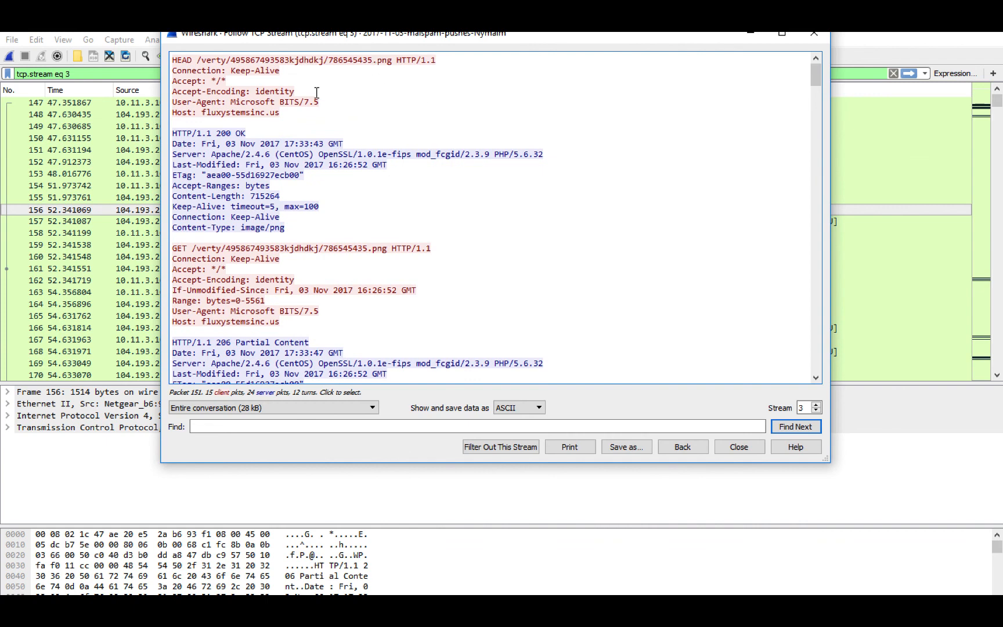
{"action": "left_click_drag", "start_coordinate": [173, 59], "coordinate": [325, 103]}
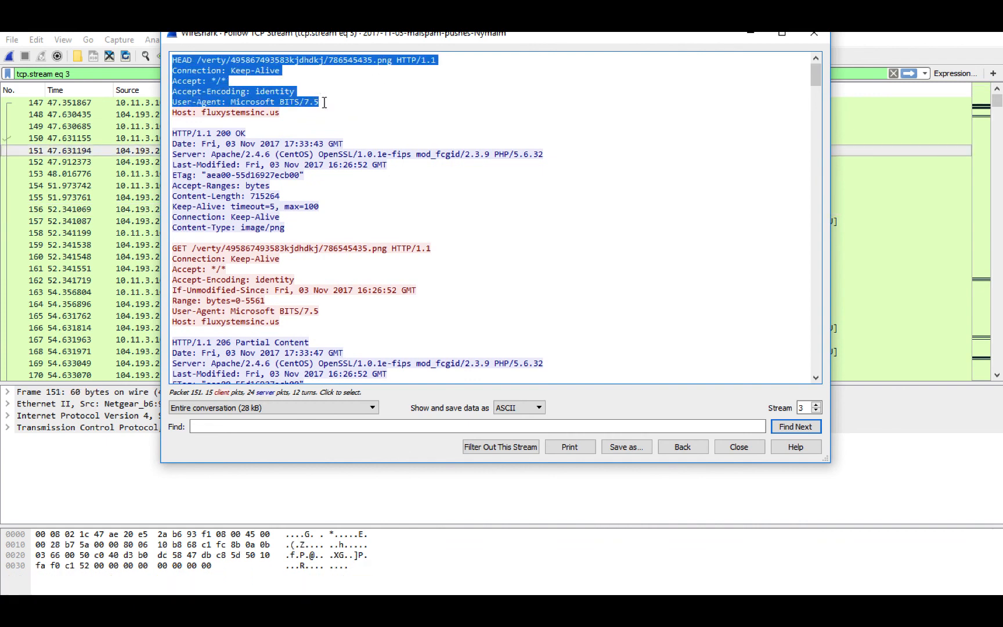
{"action": "left_click", "coordinate": [256, 96]}
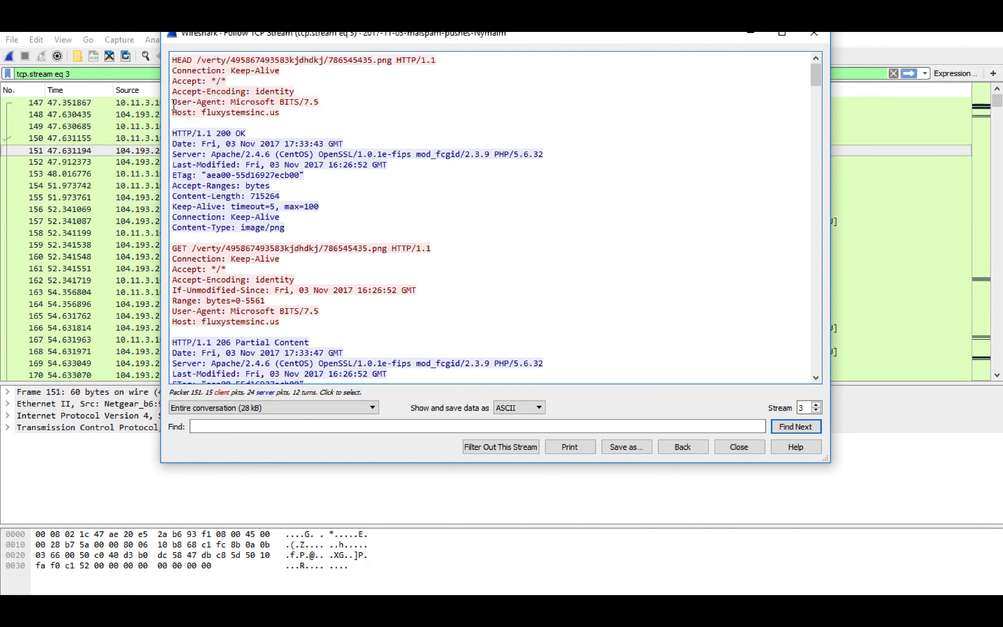
{"action": "left_click_drag", "start_coordinate": [174, 104], "coordinate": [232, 103]}
{"action": "left_click", "coordinate": [320, 103]}
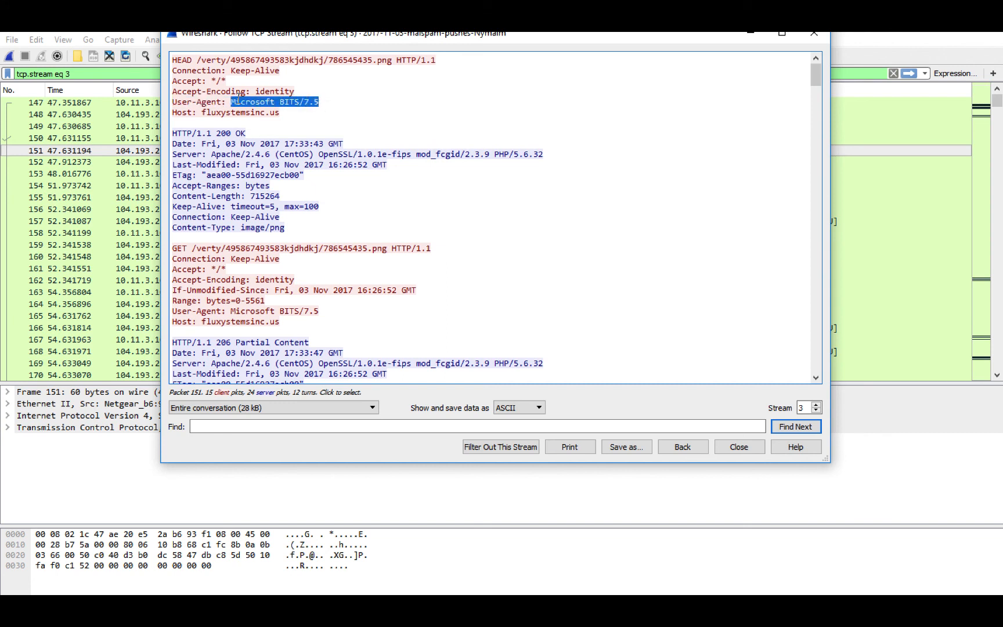
{"action": "left_click", "coordinate": [235, 97]}
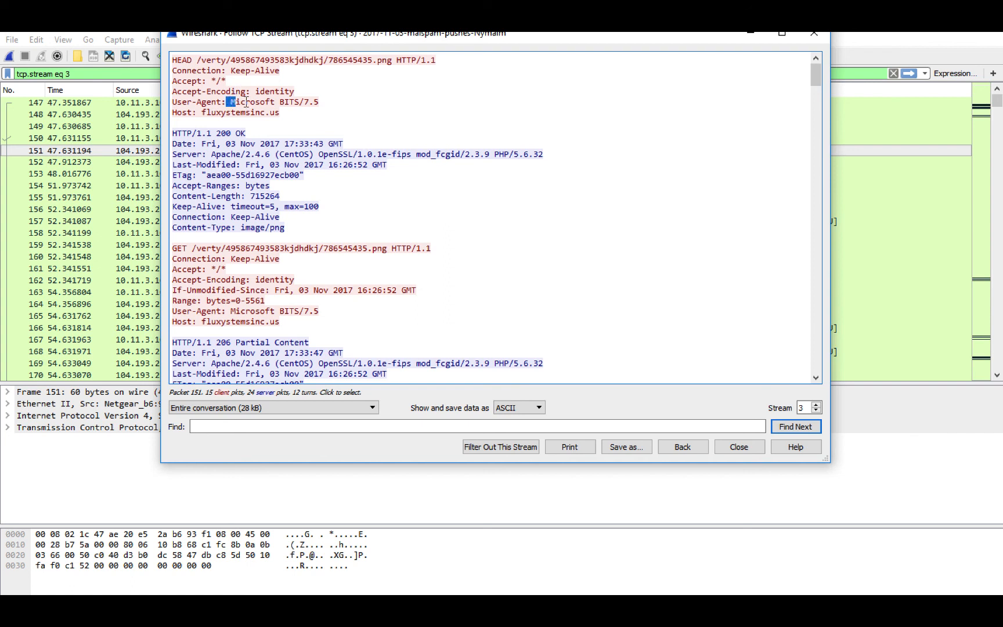
{"action": "left_click_drag", "start_coordinate": [231, 101], "coordinate": [345, 104]}
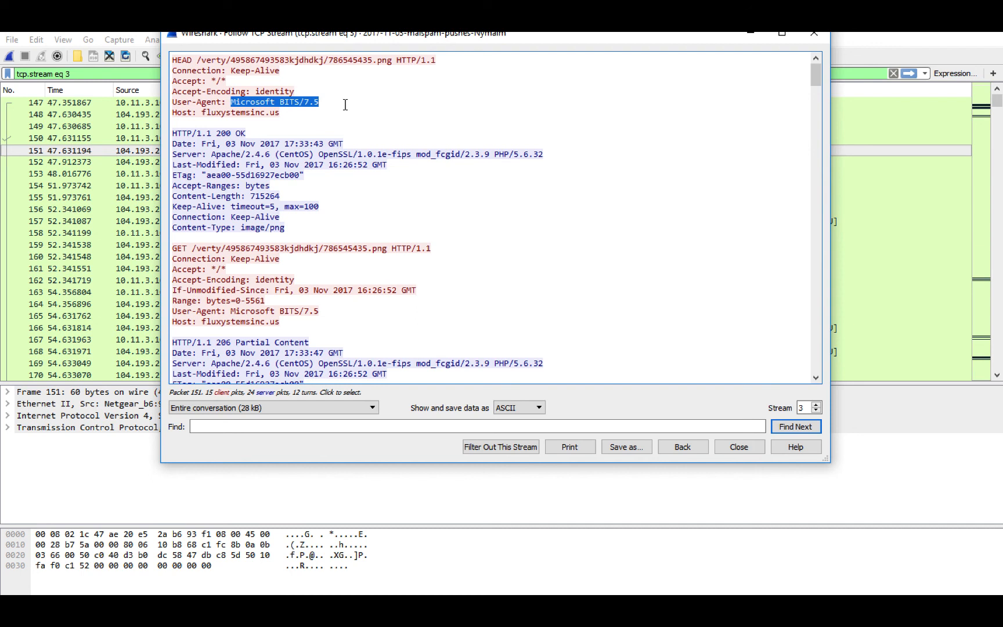
Highlight the HEAD request's Microsoft BITS/7.5 User-Agent value once more, and close the TCP stream view
{"action": "left_click", "coordinate": [345, 104]}
{"action": "left_click_drag", "start_coordinate": [350, 105], "coordinate": [231, 103]}
{"action": "left_click", "coordinate": [231, 105]}
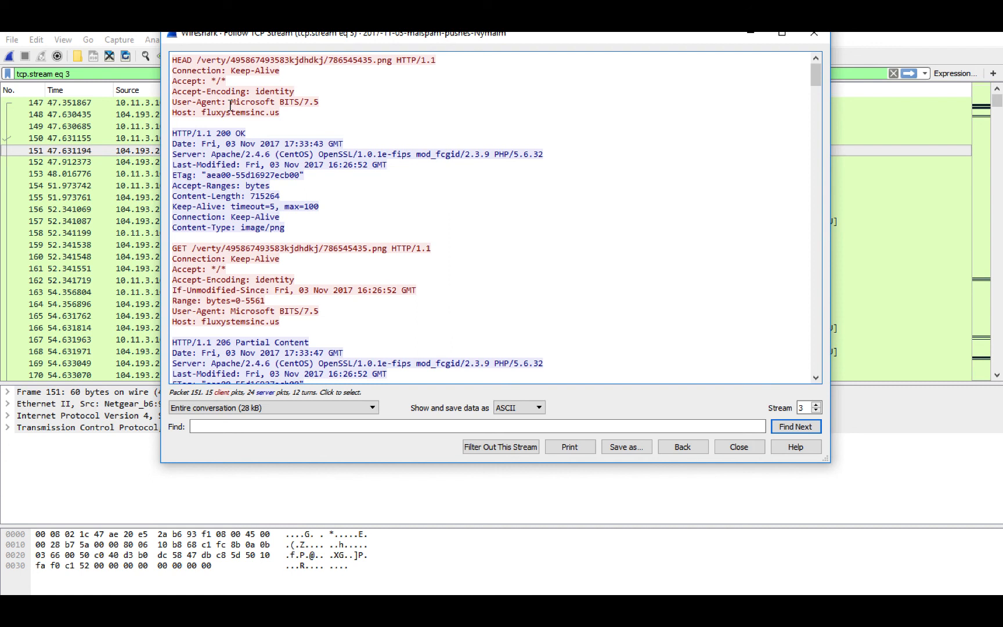
{"action": "mouse_move", "coordinate": [231, 103]}
{"action": "left_mouse_down"}
{"action": "mouse_move", "coordinate": [323, 102]}
{"action": "mouse_move", "coordinate": [215, 90]}
{"action": "mouse_move", "coordinate": [227, 103]}
{"action": "left_mouse_up"}
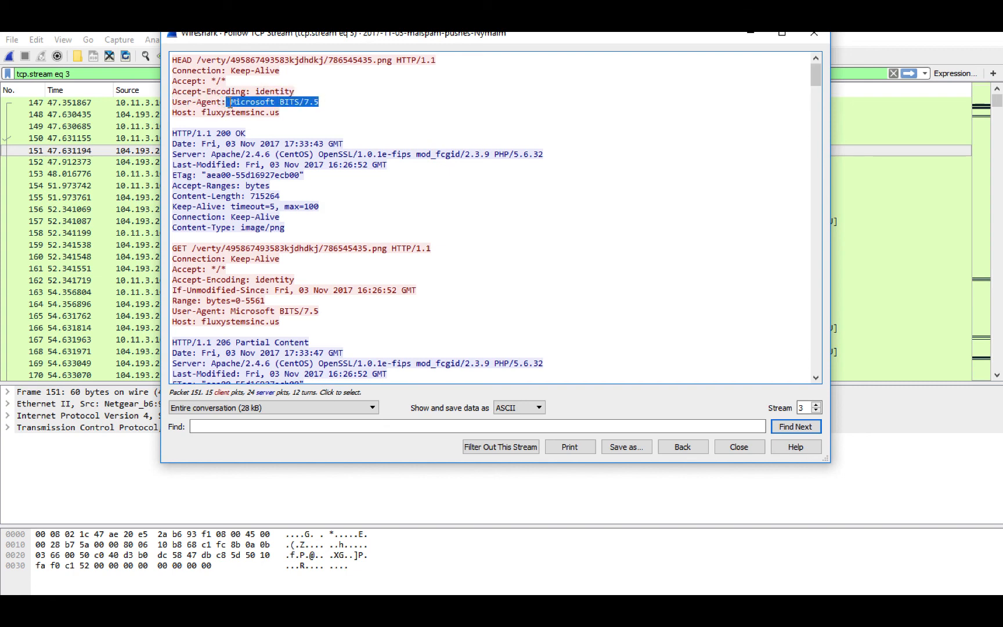
{"action": "left_click", "coordinate": [230, 103]}
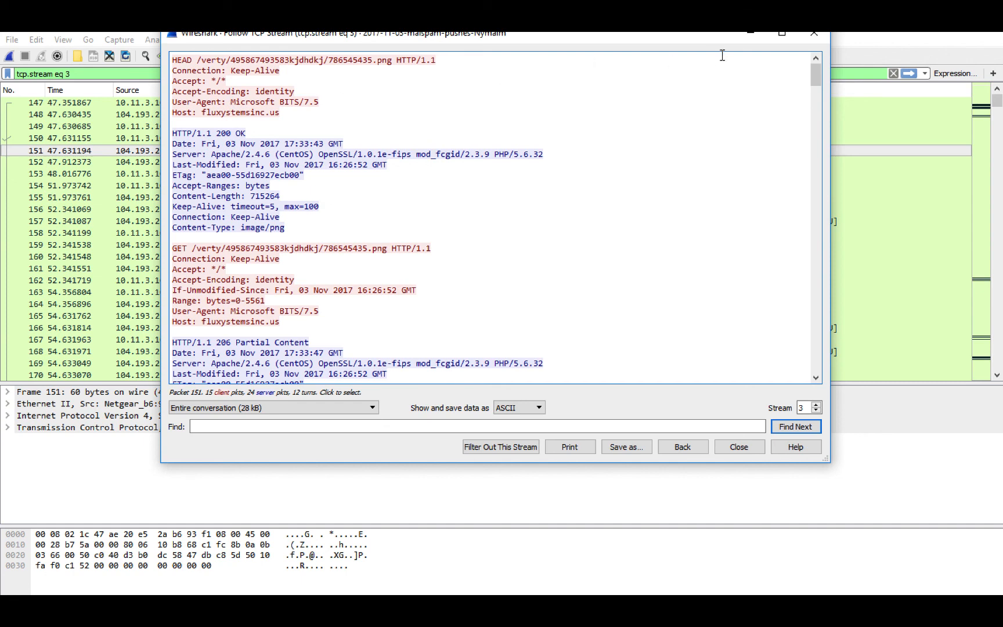
{"action": "left_click", "coordinate": [814, 33]}
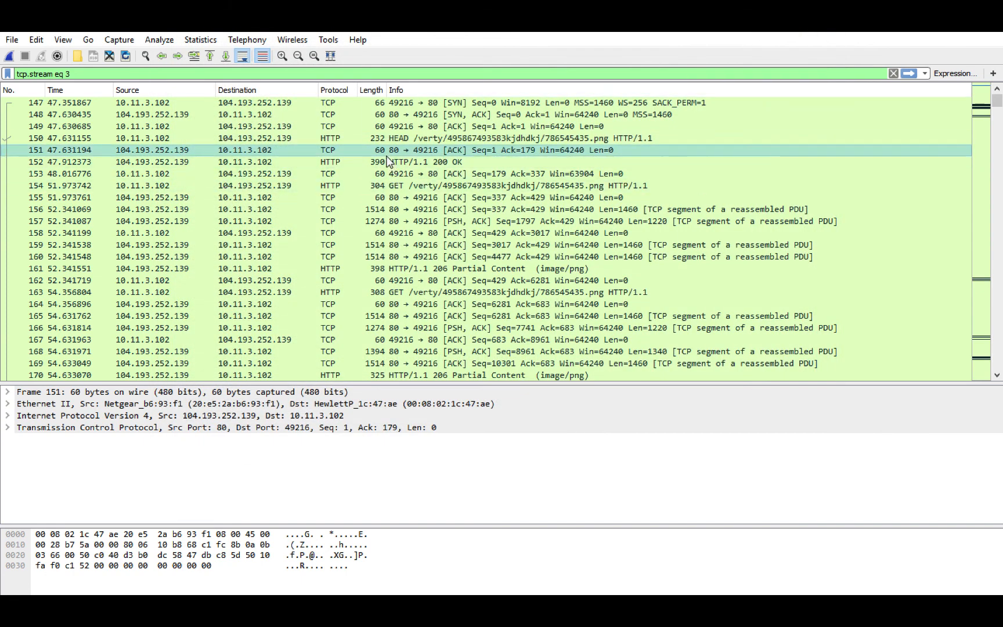
Filter the capture to requests with User-Agent Microsoft BITS/7.5, using the User-Agent header of packet 154's GET request
{"action": "left_click", "coordinate": [384, 185]}
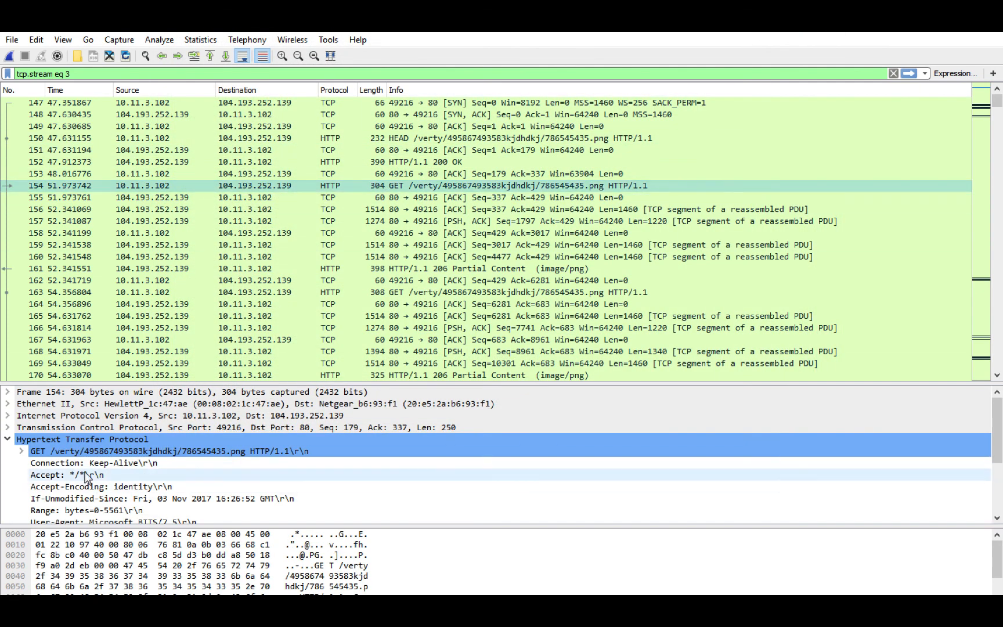
{"action": "scroll", "coordinate": [85, 476], "scroll_direction": "down", "scroll_amount": 1}
{"action": "scroll", "coordinate": [82, 487], "scroll_direction": "down", "scroll_amount": 1}
{"action": "scroll", "coordinate": [80, 498], "scroll_direction": "up", "scroll_amount": 1}
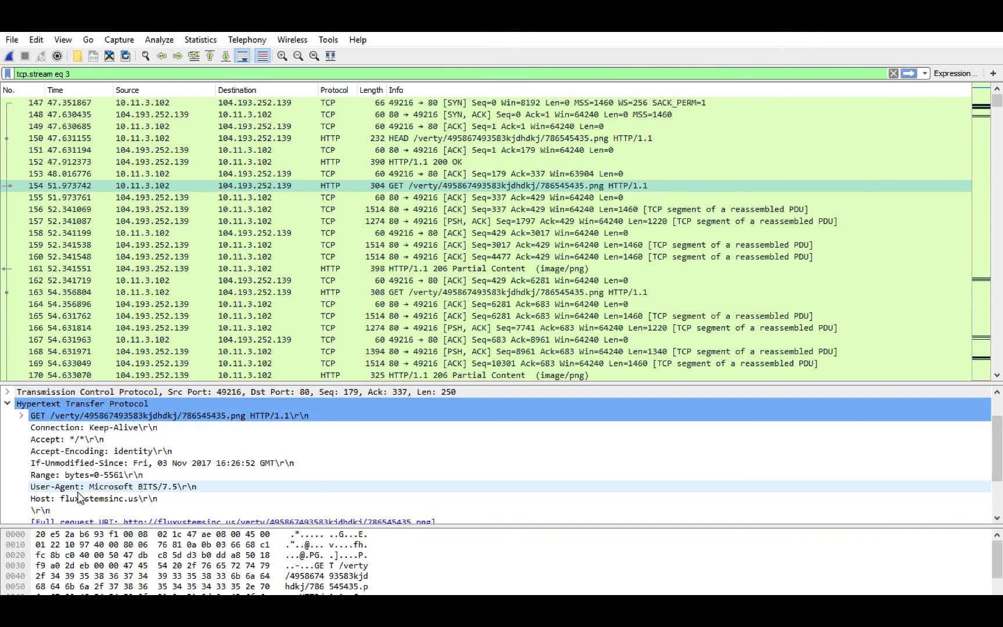
{"action": "left_click", "coordinate": [78, 491]}
{"action": "right_click", "coordinate": [78, 491]}
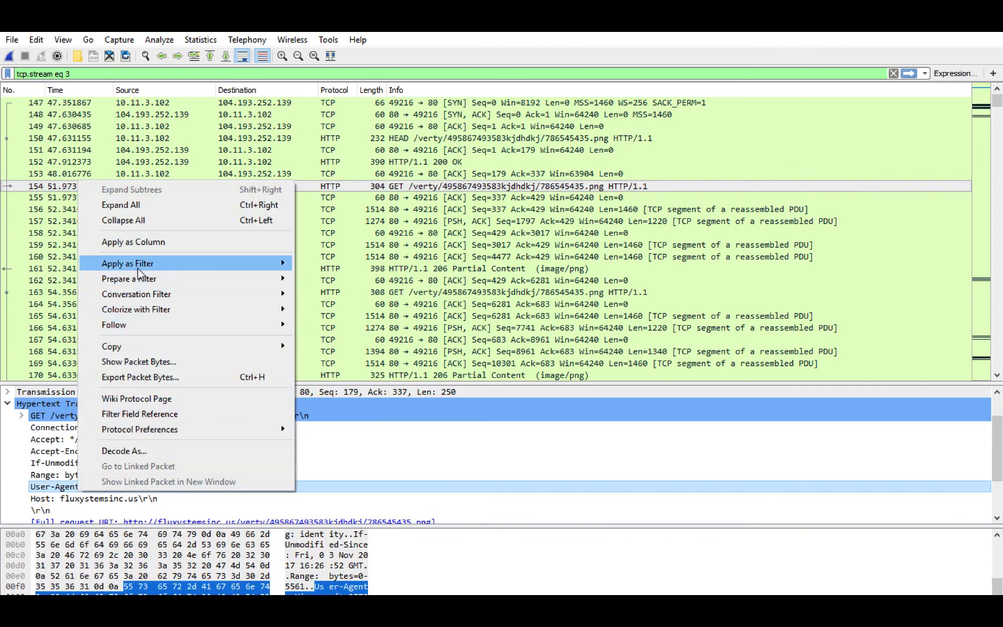
{"action": "mouse_move", "coordinate": [139, 265]}
{"action": "left_click", "coordinate": [314, 266]}
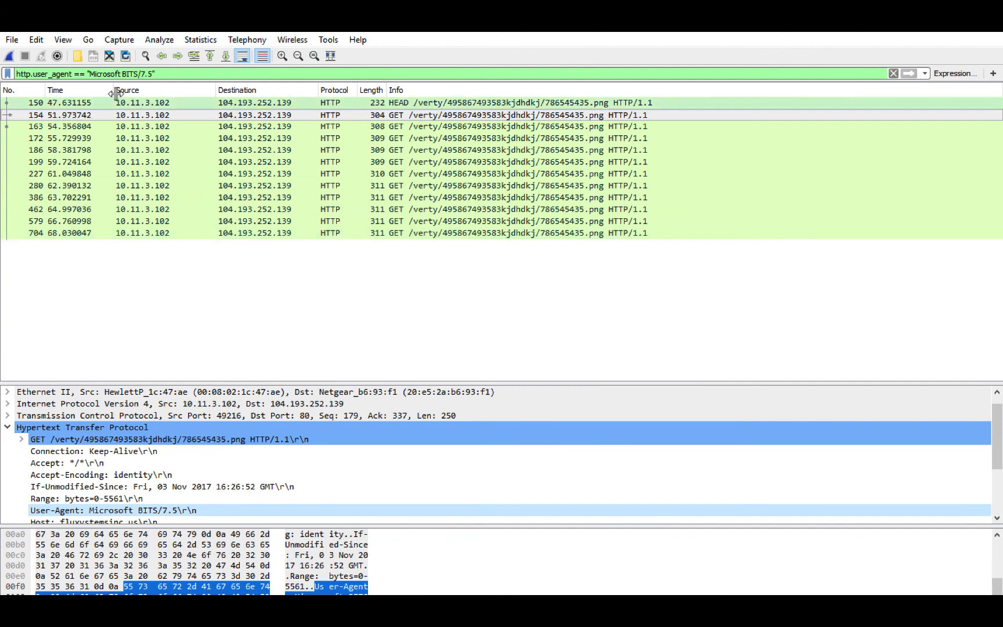
{"action": "double_click", "coordinate": [38, 75]}
{"action": "left_click", "coordinate": [99, 74]}
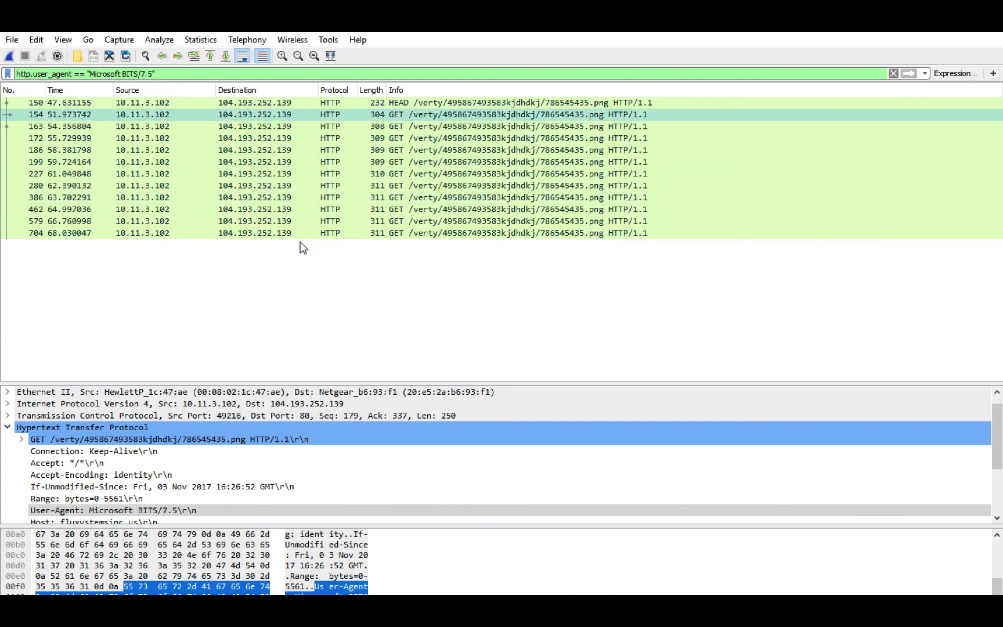
Compare the filtered BITS requests for 786545435.png, from the HEAD in packet 150 through the GET in packet 704
{"action": "left_click", "coordinate": [299, 102]}
{"action": "left_click", "coordinate": [298, 127]}
{"action": "left_click", "coordinate": [292, 106]}
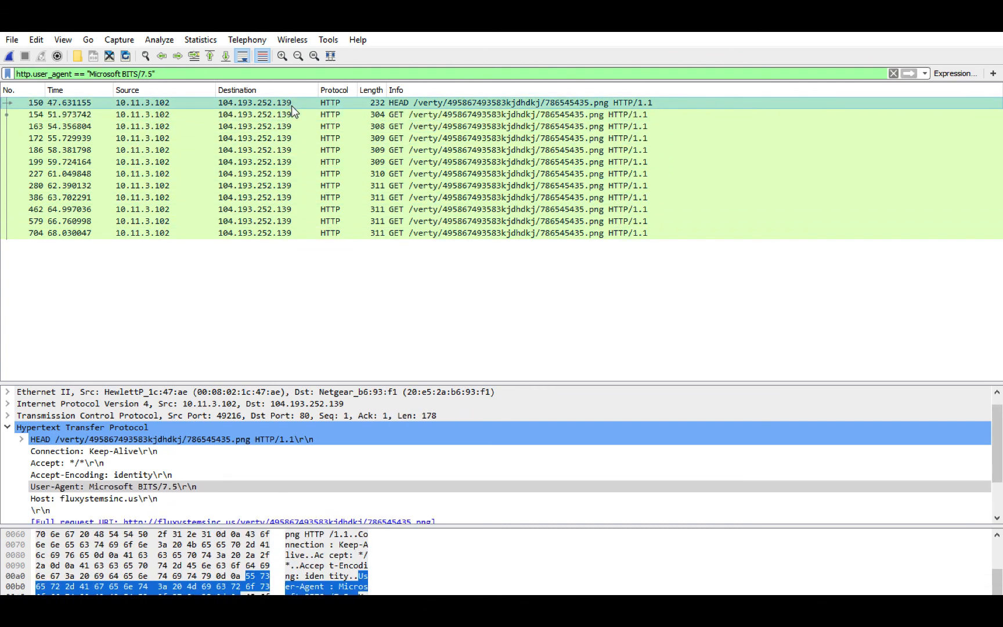
{"action": "left_click", "coordinate": [288, 115]}
{"action": "left_click", "coordinate": [287, 127]}
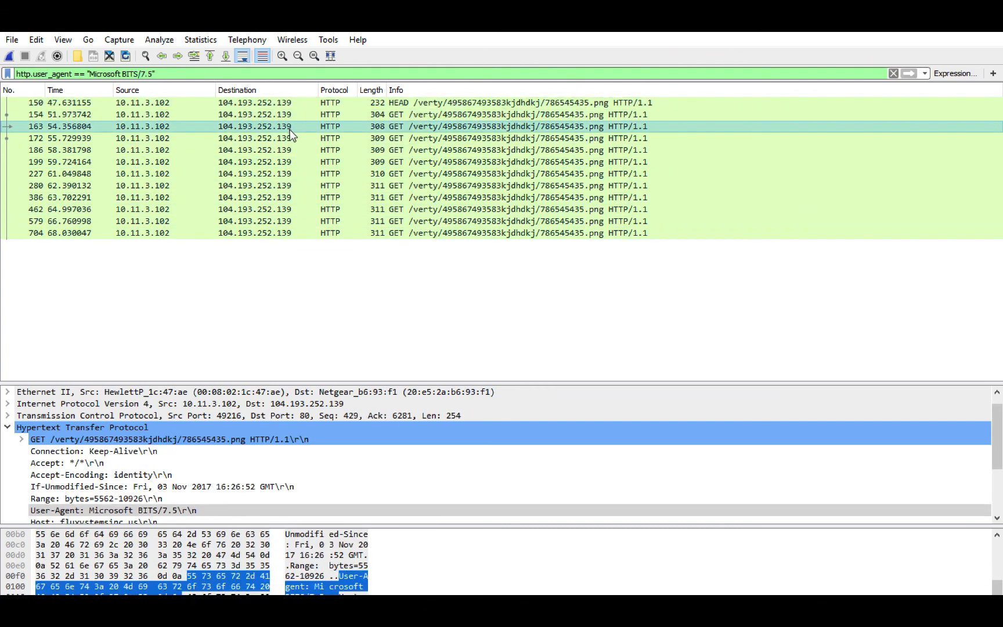
{"action": "left_click", "coordinate": [290, 138]}
{"action": "left_click", "coordinate": [310, 233]}
{"action": "left_click", "coordinate": [311, 102]}
{"action": "left_click", "coordinate": [308, 115]}
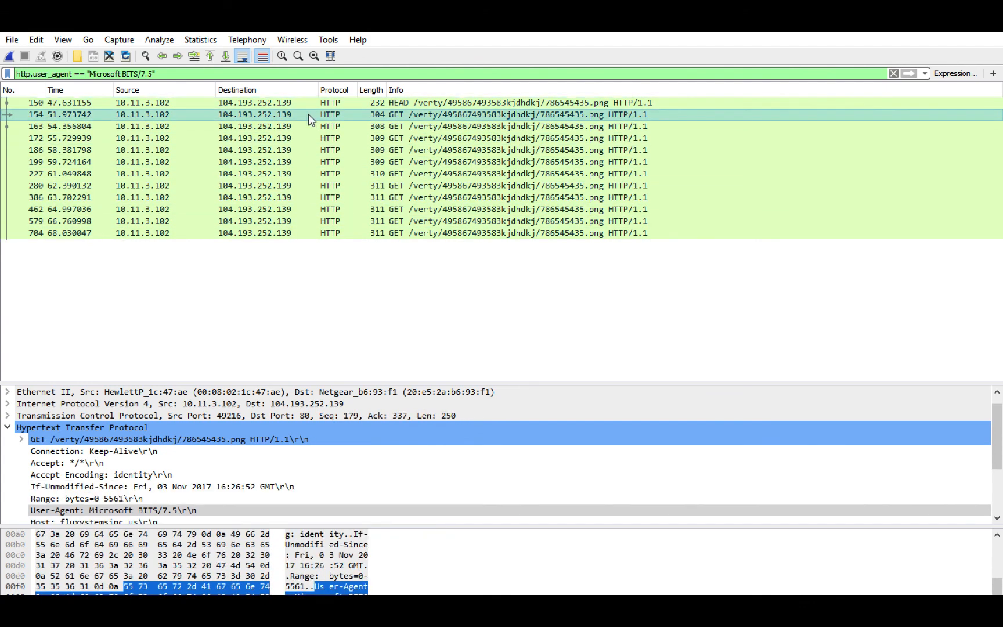
Compare the byte ranges requested in the Microsoft BITS/7.5 GET packets for 786545435.png
{"action": "left_click", "coordinate": [315, 163]}
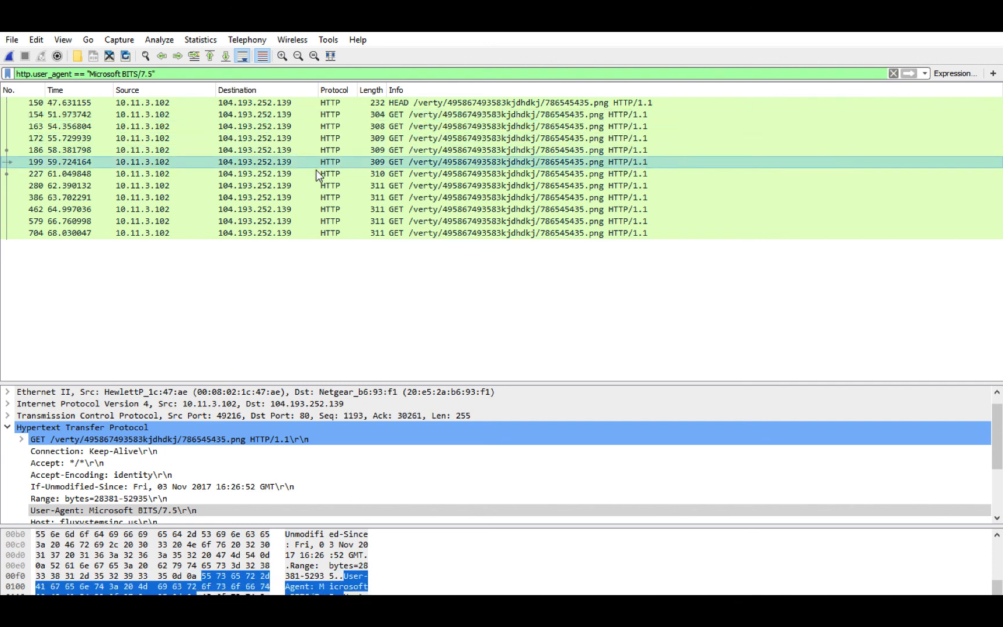
{"action": "left_click", "coordinate": [316, 197]}
{"action": "left_click", "coordinate": [317, 234]}
{"action": "left_click", "coordinate": [323, 149]}
{"action": "left_click", "coordinate": [322, 116]}
{"action": "left_click", "coordinate": [321, 209]}
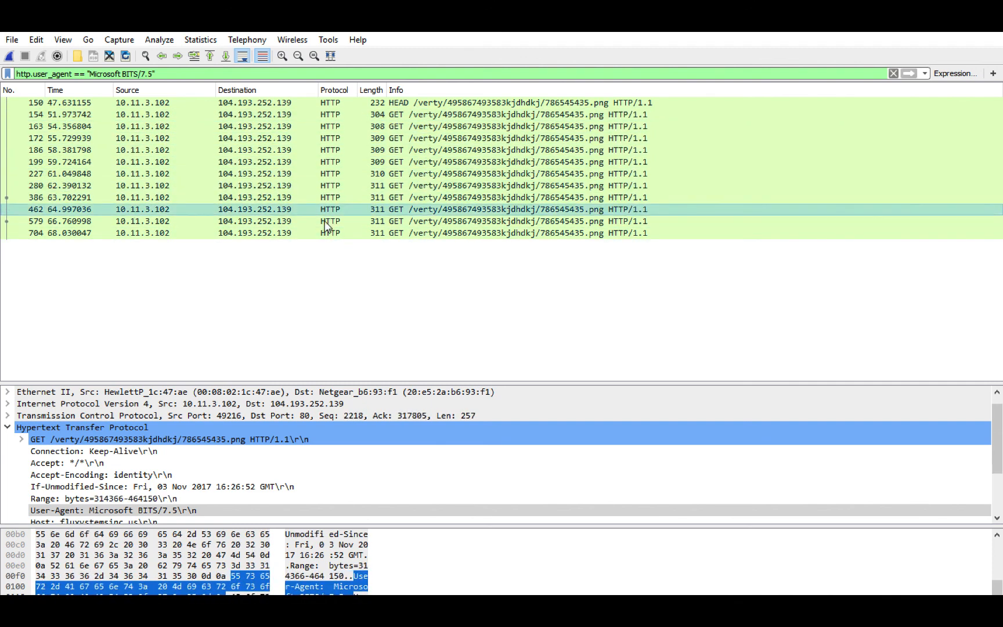
{"action": "left_click", "coordinate": [319, 233]}
Replace the user-agent display filter with dns and apply it to the capture
{"action": "left_click_drag", "start_coordinate": [154, 74], "coordinate": [86, 80]}
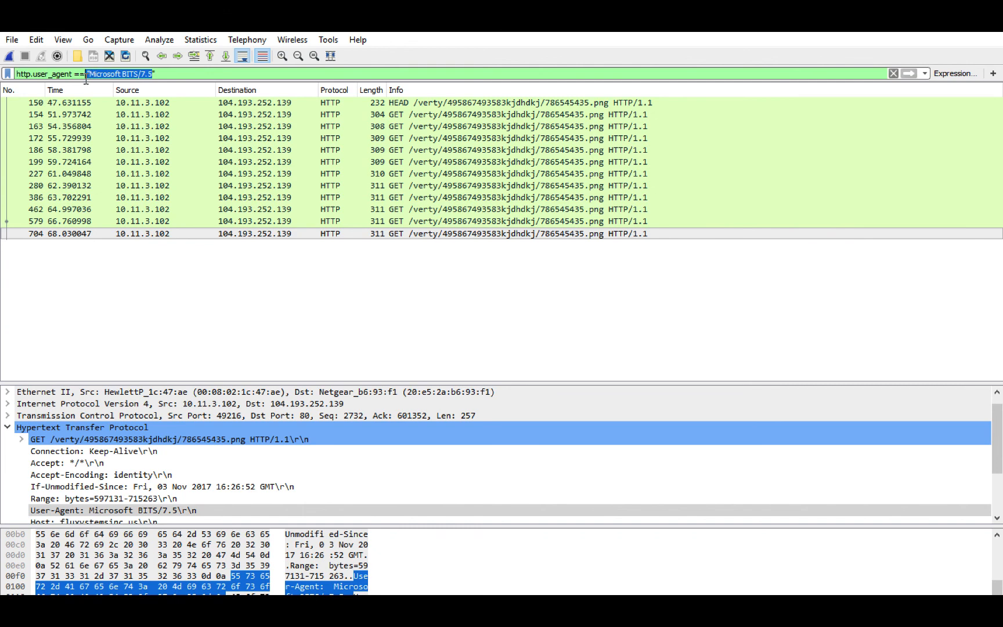
{"action": "key", "text": "BackSpace"}
{"action": "key", "text": "BackSpace"}
{"action": "key", "text": "BackSpace"}
{"action": "key", "text": "BackSpace"}
{"action": "key", "text": "BackSpace"}
{"action": "key", "text": "BackSpace"}
{"action": "key", "text": "BackSpace"}
{"action": "key", "text": "BackSpace"}
{"action": "key", "text": "BackSpace"}
{"action": "key", "text": "BackSpace"}
{"action": "key", "text": "BackSpace"}
{"action": "key", "text": "BackSpace"}
{"action": "key", "text": "BackSpace"}
{"action": "key", "text": "BackSpace"}
{"action": "key", "text": "BackSpace"}
{"action": "key", "text": "BackSpace"}
{"action": "key", "text": "BackSpace"}
{"action": "key", "text": "BackSpace"}
{"action": "key", "text": "BackSpace"}
{"action": "key", "text": "BackSpace"}
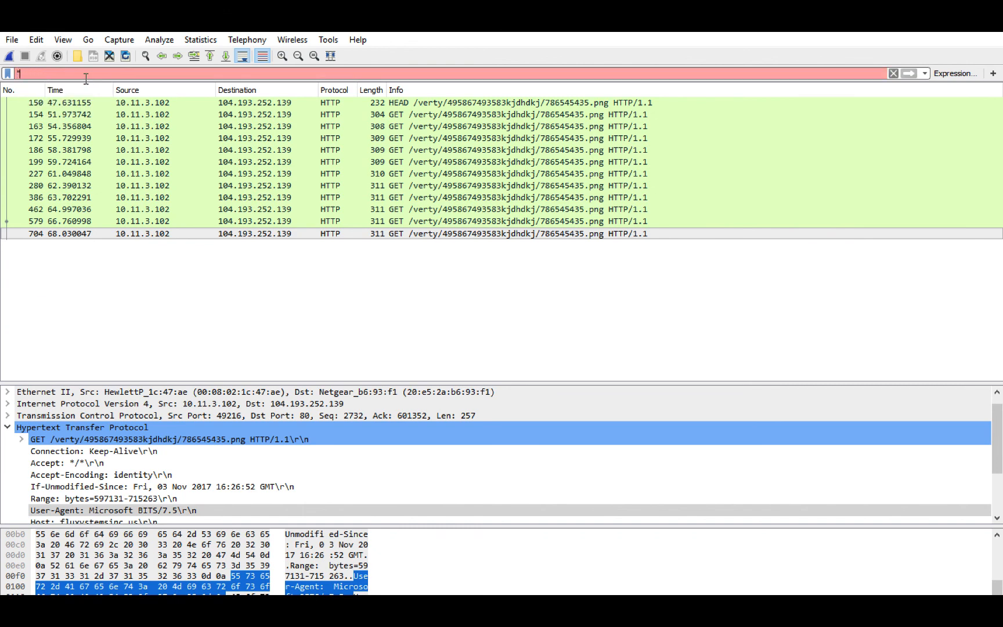
{"action": "key", "text": "BackSpace"}
{"action": "type", "text": "dns"}
{"action": "key", "text": "Return"}
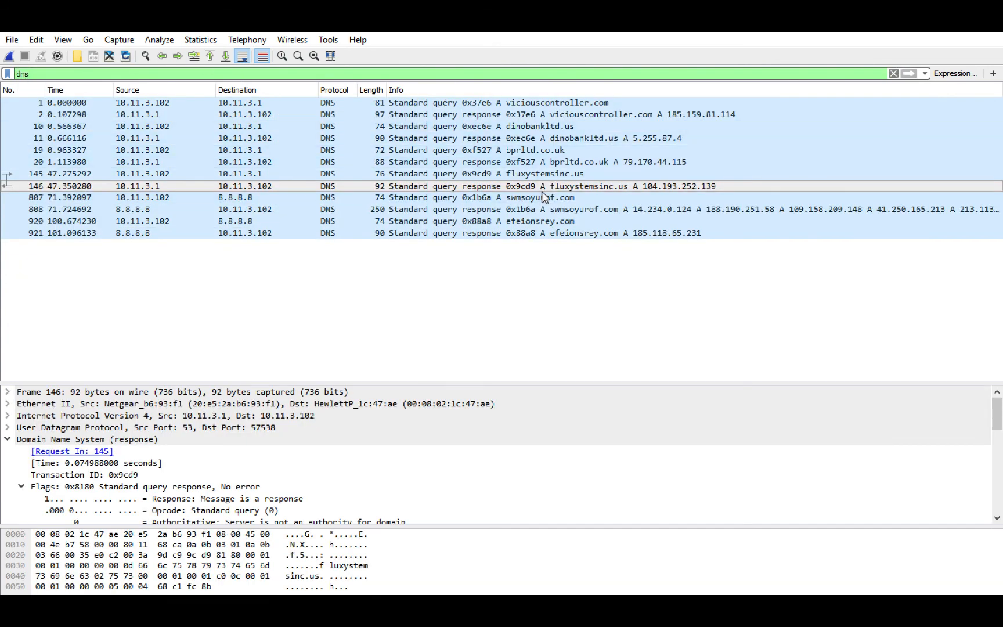
Apply the first answer address, 14.234.0.124, from the swmsoyurof.com DNS response as the display filter
{"action": "left_click", "coordinate": [580, 197]}
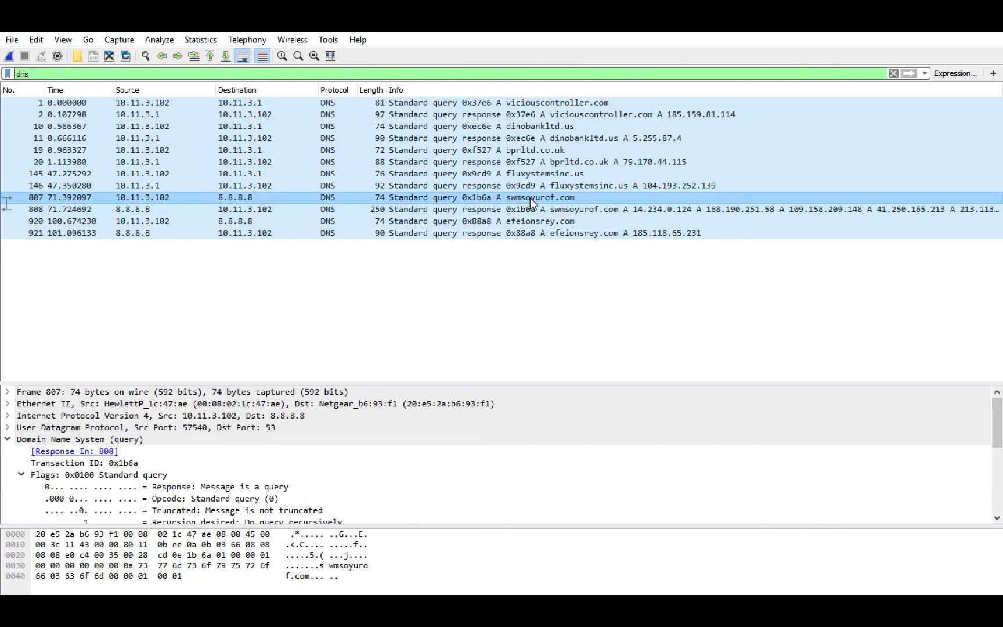
{"action": "left_click", "coordinate": [531, 210]}
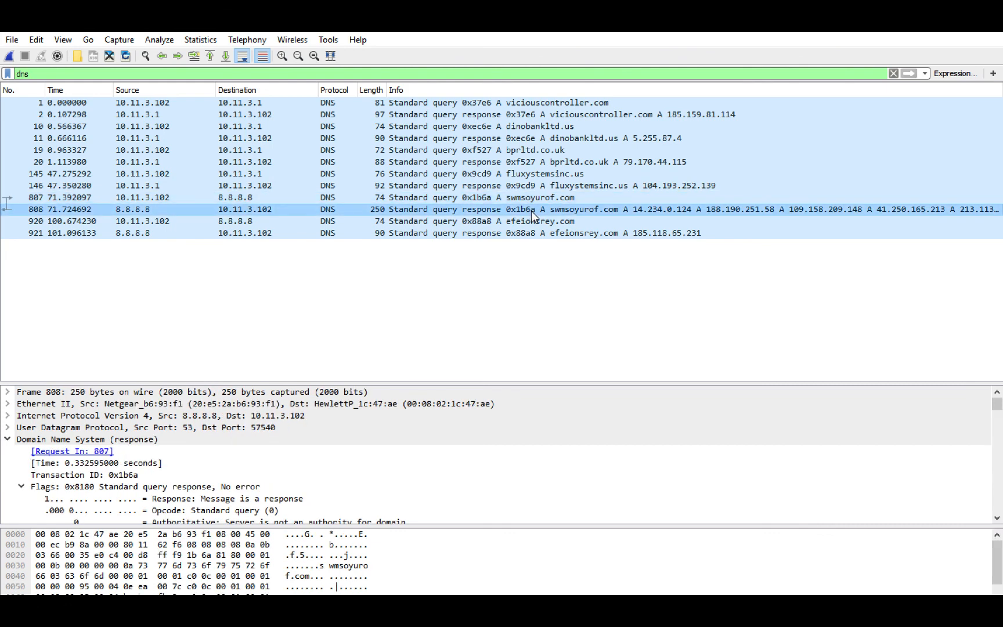
{"action": "scroll", "coordinate": [125, 409], "scroll_direction": "down", "scroll_amount": 8}
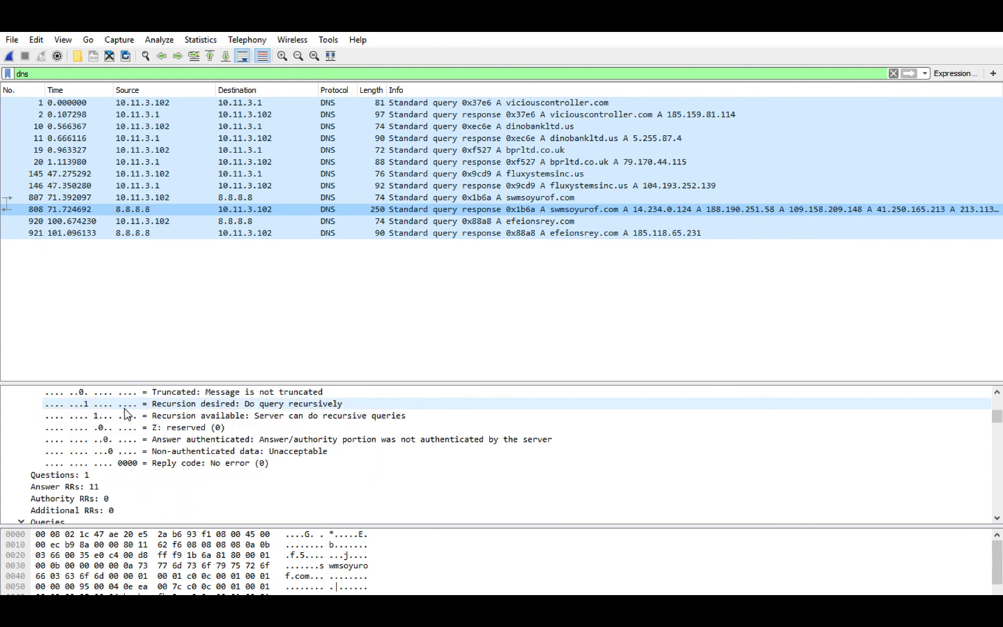
{"action": "scroll", "coordinate": [125, 422], "scroll_direction": "down", "scroll_amount": 4}
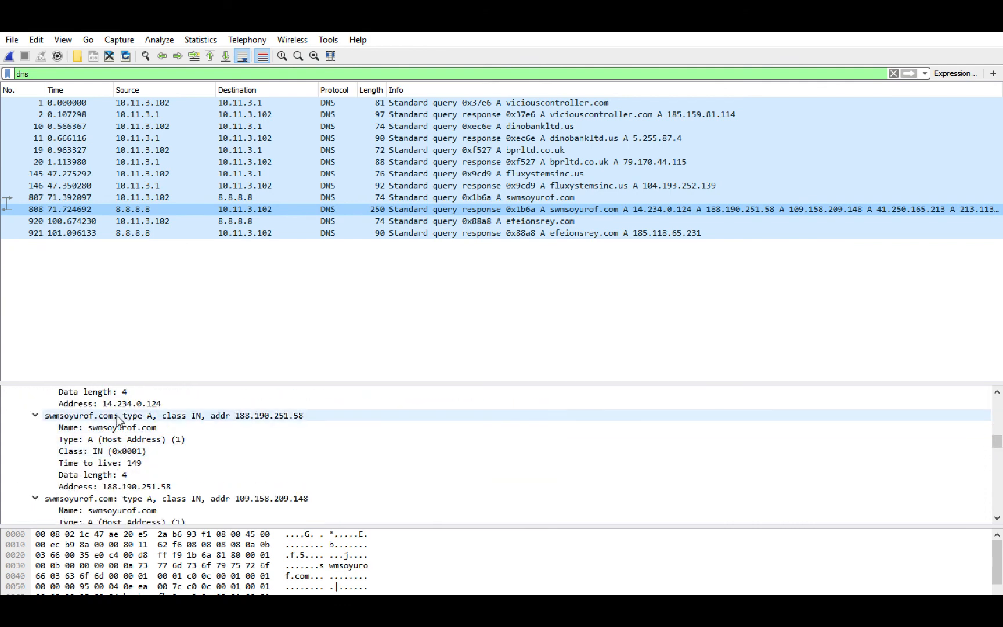
{"action": "left_click", "coordinate": [123, 407]}
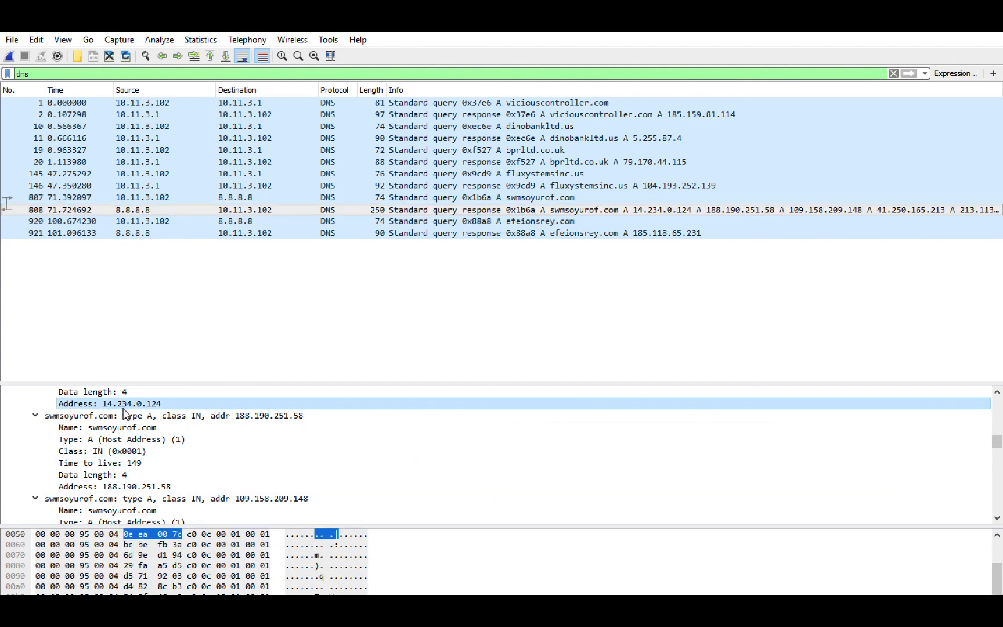
{"action": "right_click", "coordinate": [123, 408]}
{"action": "mouse_move", "coordinate": [236, 183]}
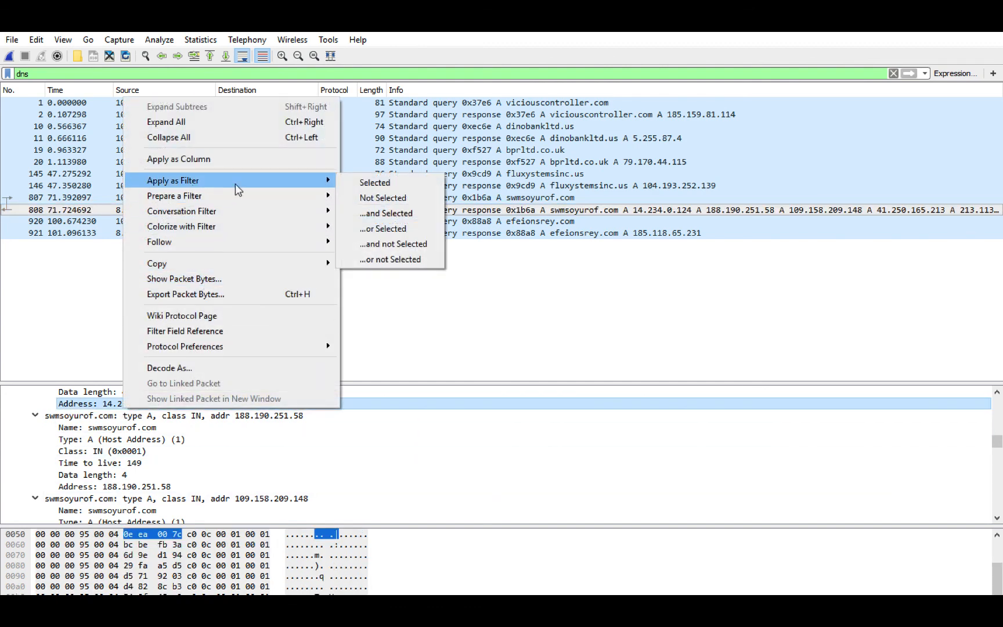
{"action": "left_click", "coordinate": [340, 182]}
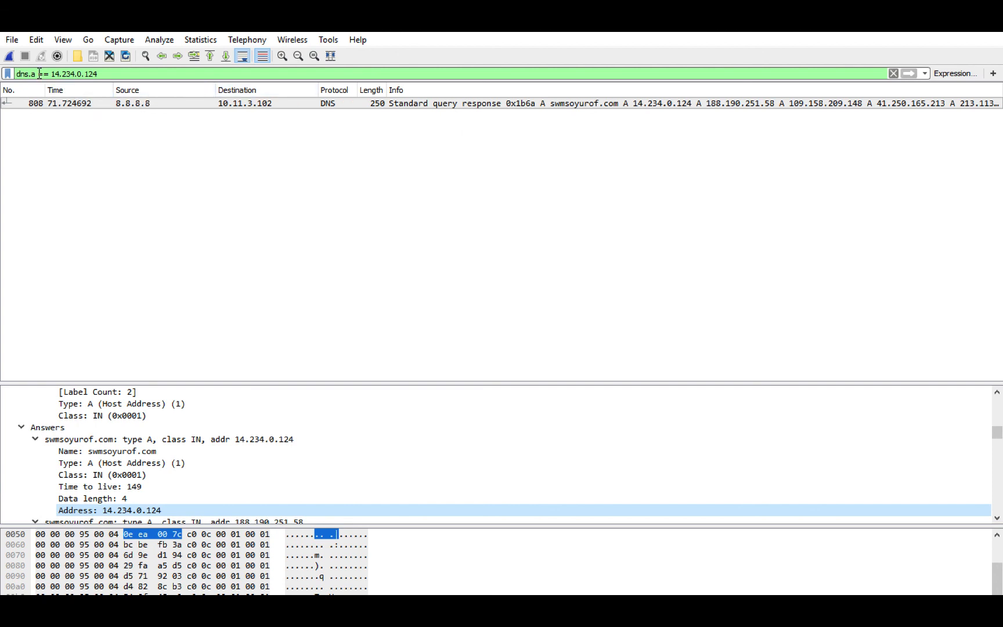
Change the filter's field to ip.addr so it searches for traffic to or from 14.234.0.124
{"action": "left_click_drag", "start_coordinate": [39, 74], "coordinate": [10, 74]}
{"action": "type", "text": "ip"}
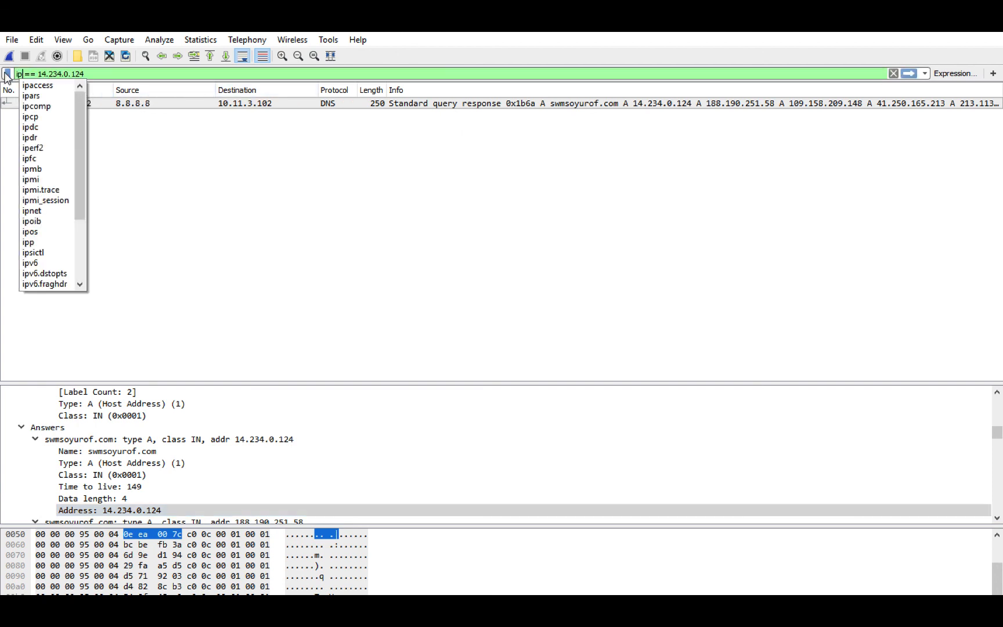
{"action": "type", "text": ".addr"}
{"action": "key", "text": "Return"}
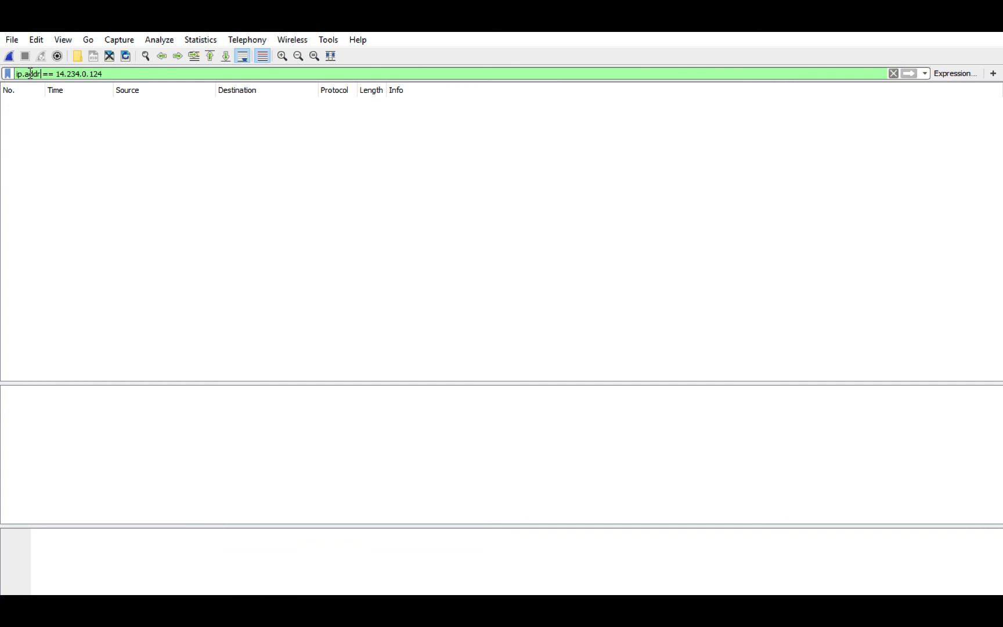
Replace the IP address filter with dns and apply it to list the DNS packets again
{"action": "left_click_drag", "start_coordinate": [127, 72], "coordinate": [8, 81]}
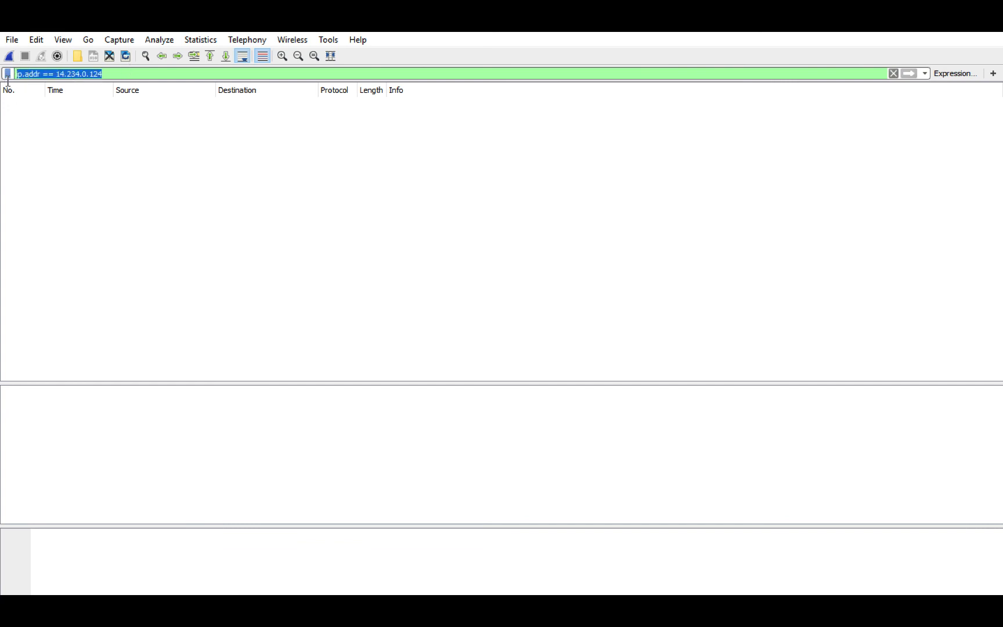
{"action": "key", "text": "BackSpace"}
{"action": "type", "text": "dns"}
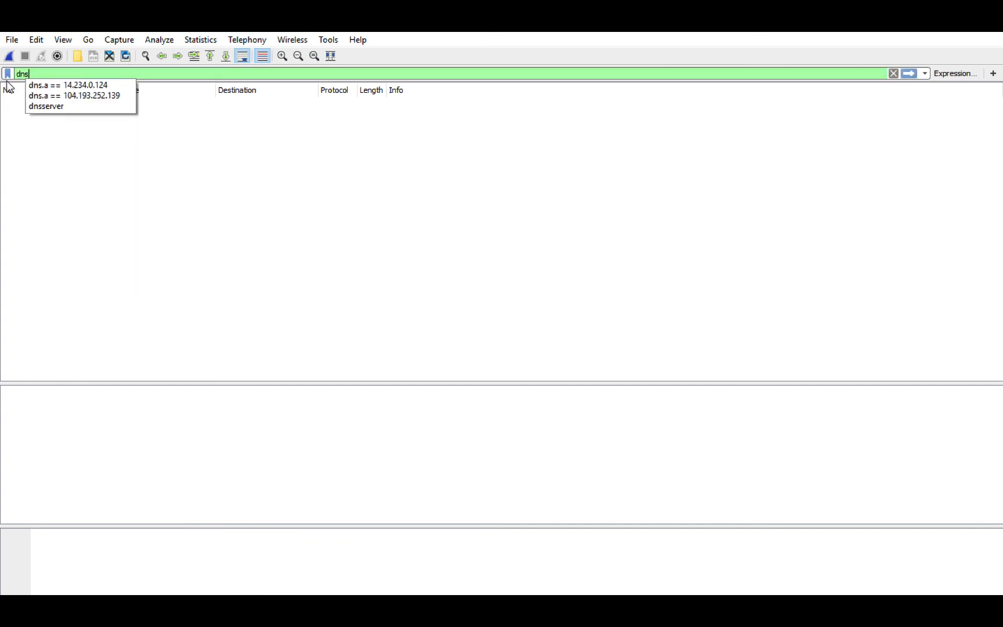
{"action": "key", "text": "Return"}
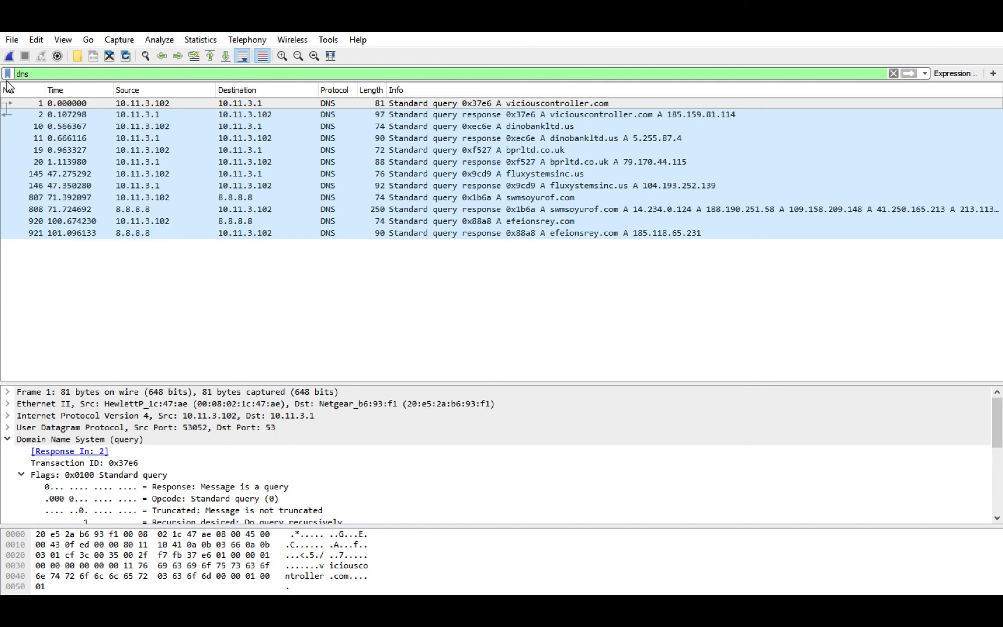
Examine the answer count, query and answer records in the DNS response for swmsoyurof.com
{"action": "left_click", "coordinate": [536, 199]}
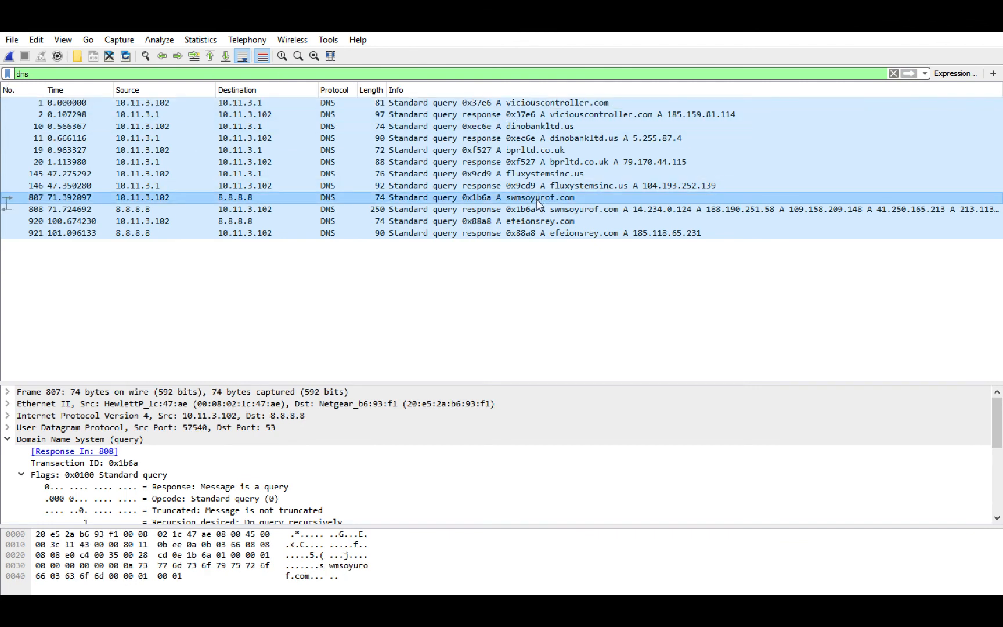
{"action": "right_click", "coordinate": [536, 199]}
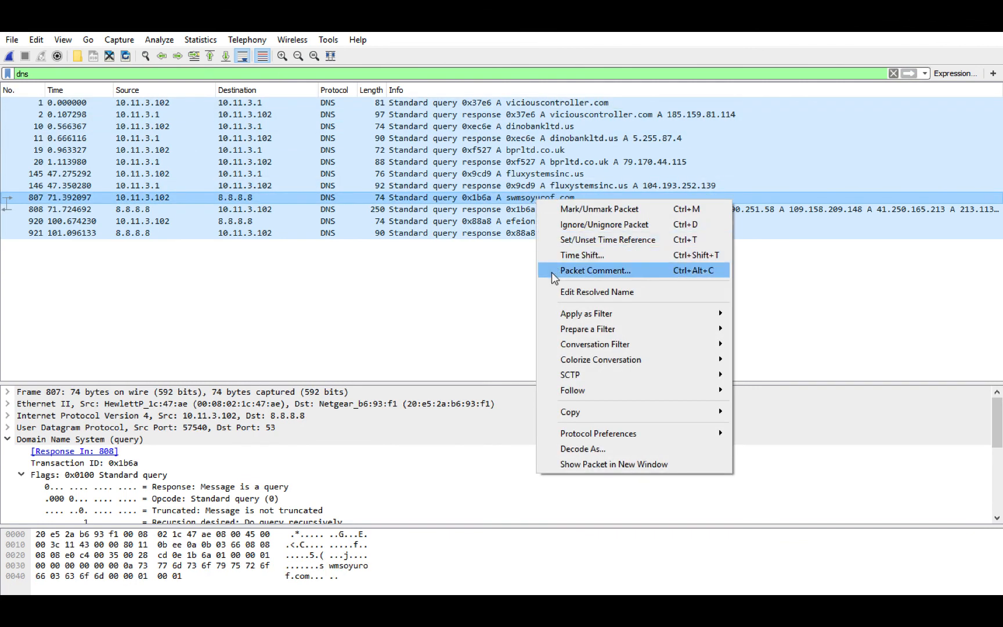
{"action": "left_click", "coordinate": [511, 203]}
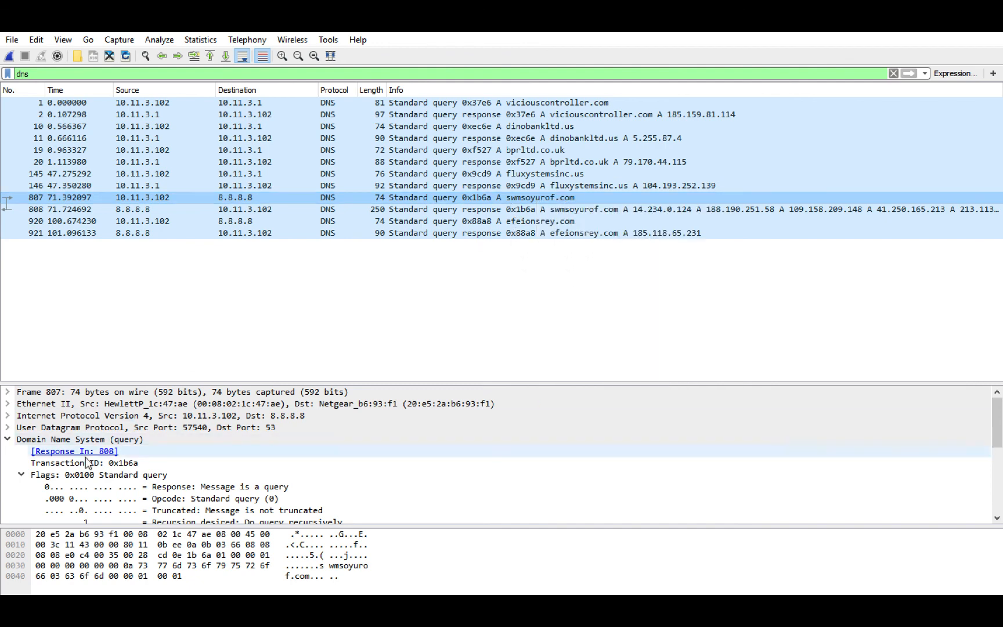
{"action": "left_click", "coordinate": [383, 212]}
{"action": "scroll", "coordinate": [177, 477], "scroll_direction": "up", "scroll_amount": 5}
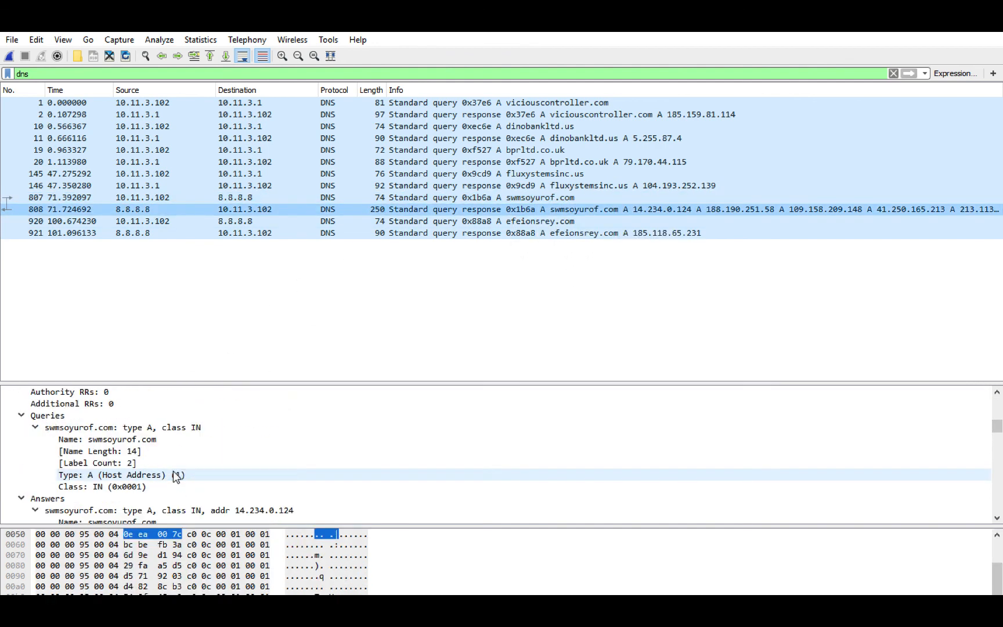
{"action": "scroll", "coordinate": [63, 468], "scroll_direction": "down", "scroll_amount": 4}
{"action": "scroll", "coordinate": [62, 467], "scroll_direction": "up", "scroll_amount": 2}
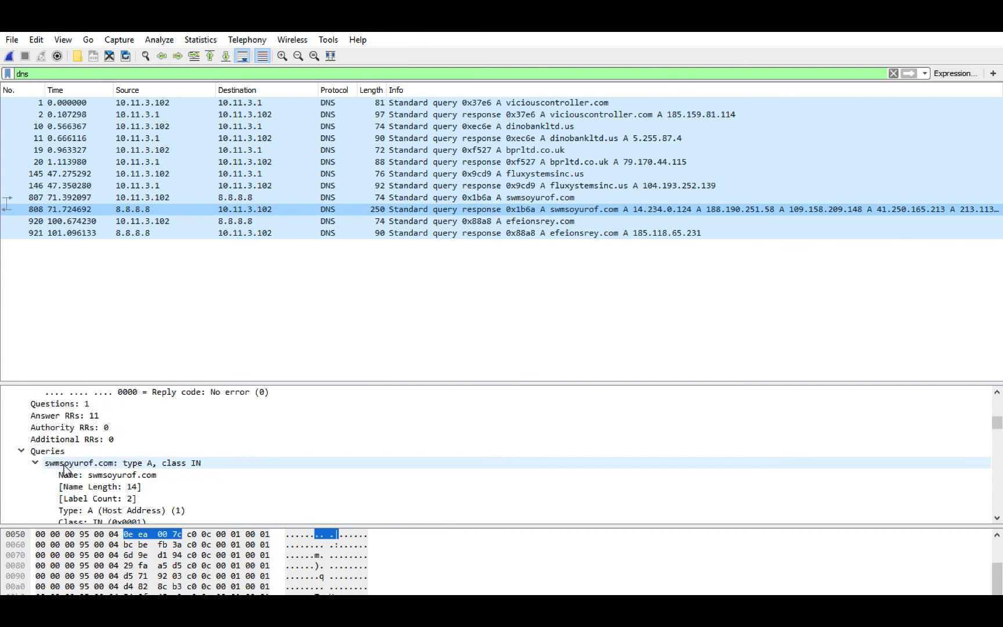
{"action": "left_click", "coordinate": [68, 415]}
{"action": "scroll", "coordinate": [87, 424], "scroll_direction": "down", "scroll_amount": 3}
{"action": "scroll", "coordinate": [110, 433], "scroll_direction": "down", "scroll_amount": 3}
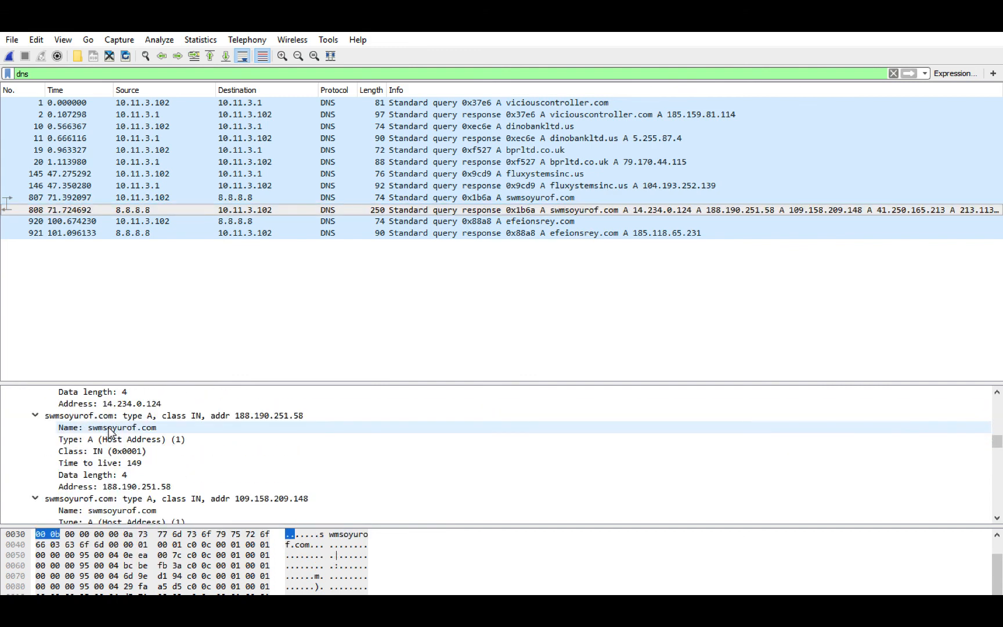
{"action": "scroll", "coordinate": [111, 433], "scroll_direction": "down", "scroll_amount": 11}
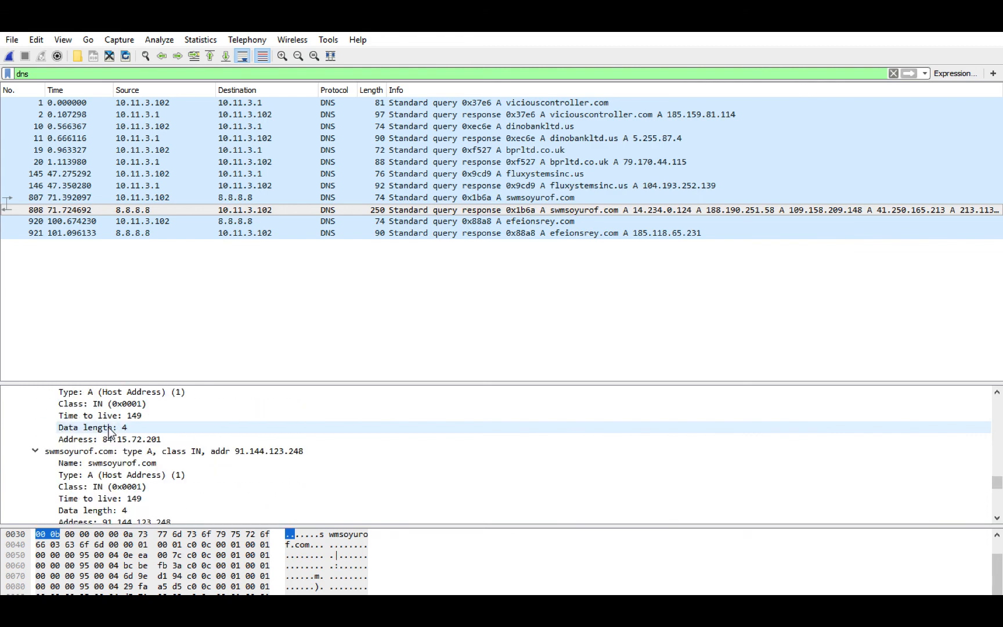
{"action": "scroll", "coordinate": [110, 432], "scroll_direction": "down", "scroll_amount": 7}
{"action": "scroll", "coordinate": [110, 432], "scroll_direction": "up", "scroll_amount": 20}
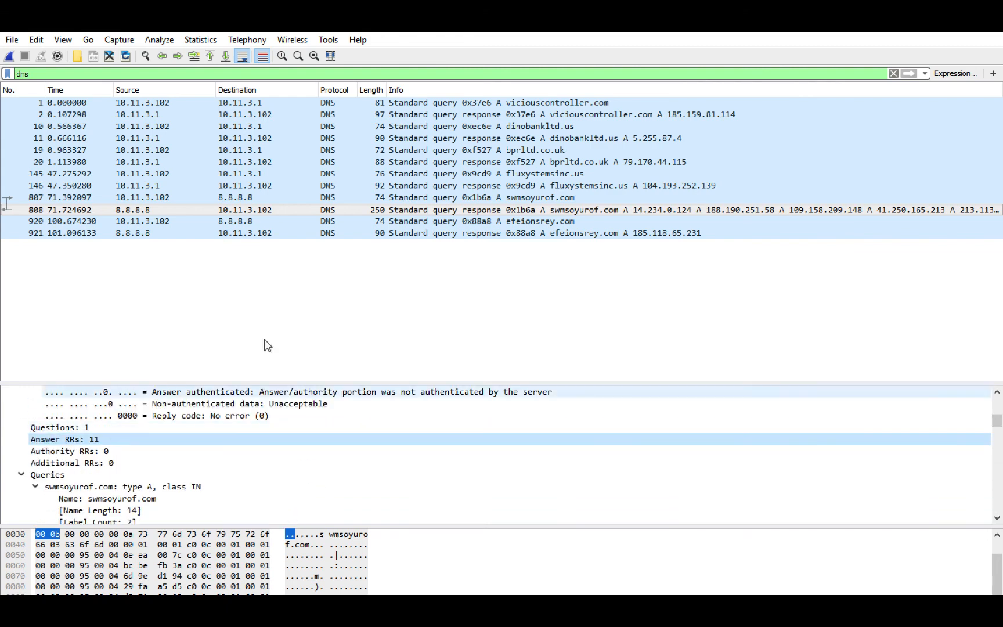
Apply the query name swmsoyurof.com from the DNS response as the display filter
{"action": "left_click", "coordinate": [179, 78]}
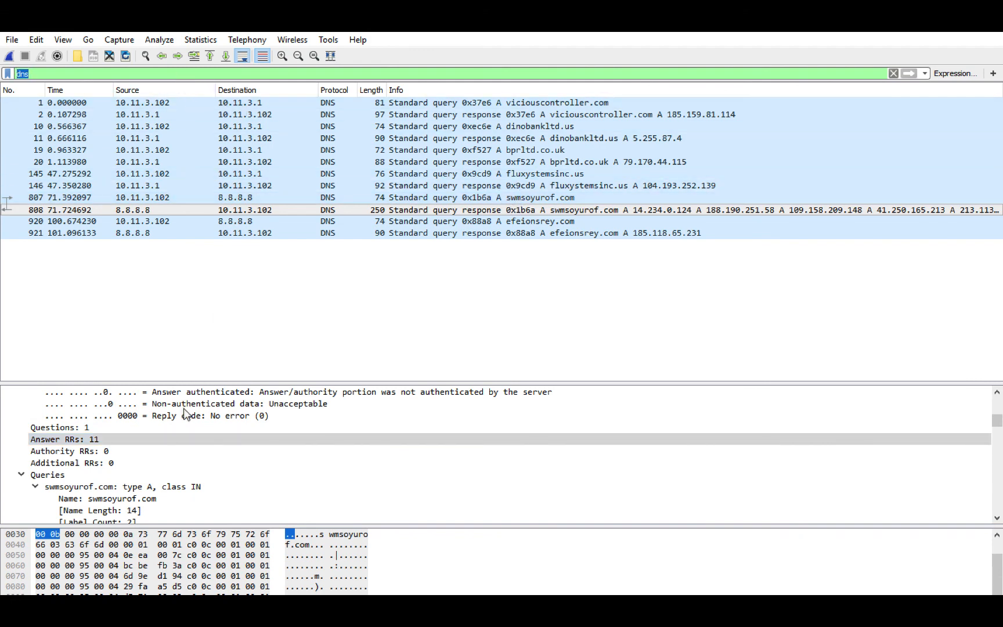
{"action": "scroll", "coordinate": [134, 451], "scroll_direction": "down", "scroll_amount": 1}
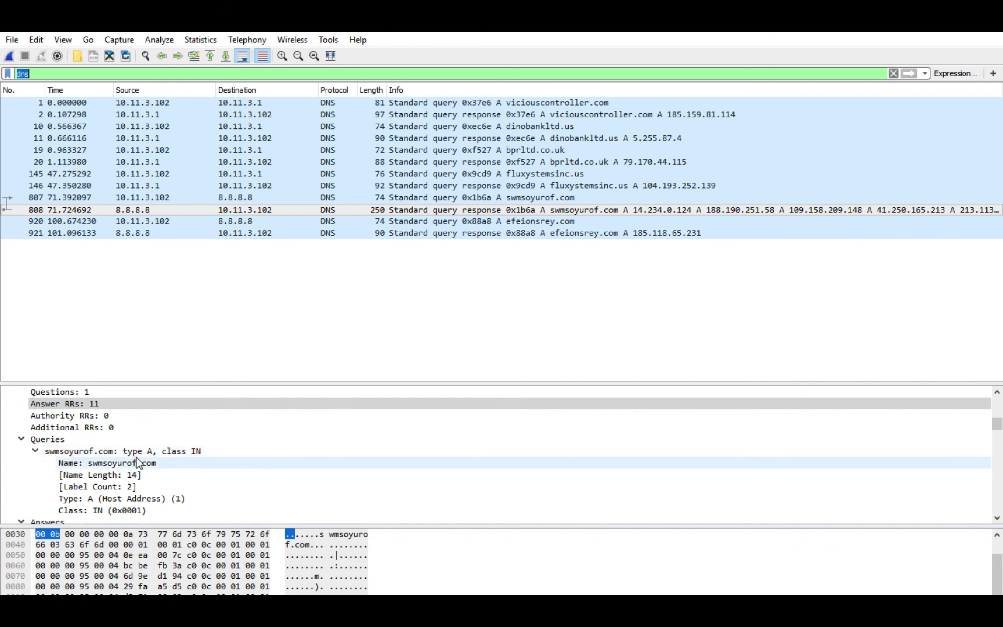
{"action": "scroll", "coordinate": [139, 462], "scroll_direction": "down", "scroll_amount": 1}
{"action": "right_click", "coordinate": [131, 428]}
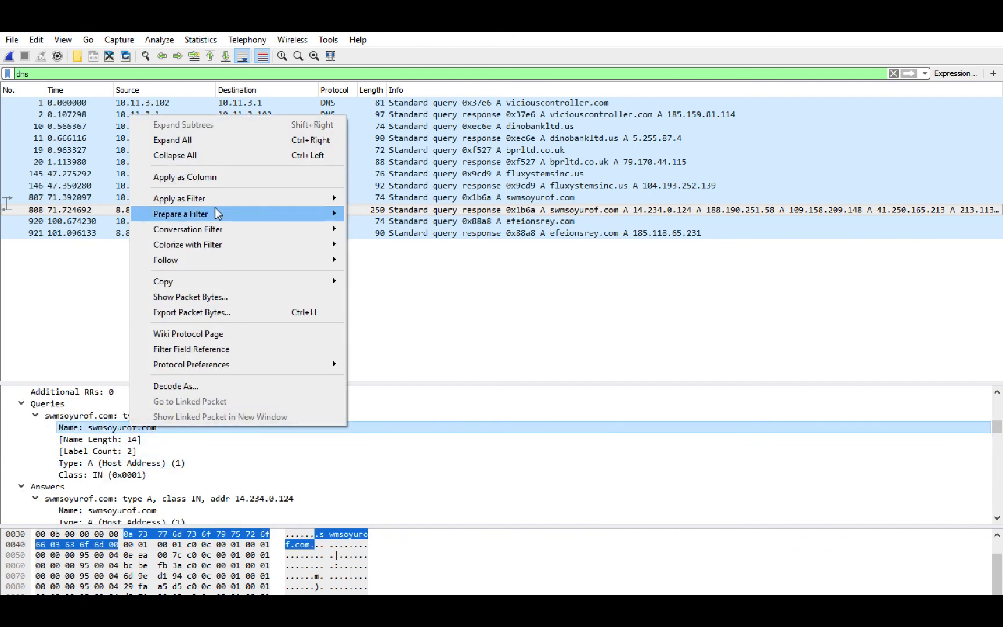
{"action": "mouse_move", "coordinate": [325, 199]}
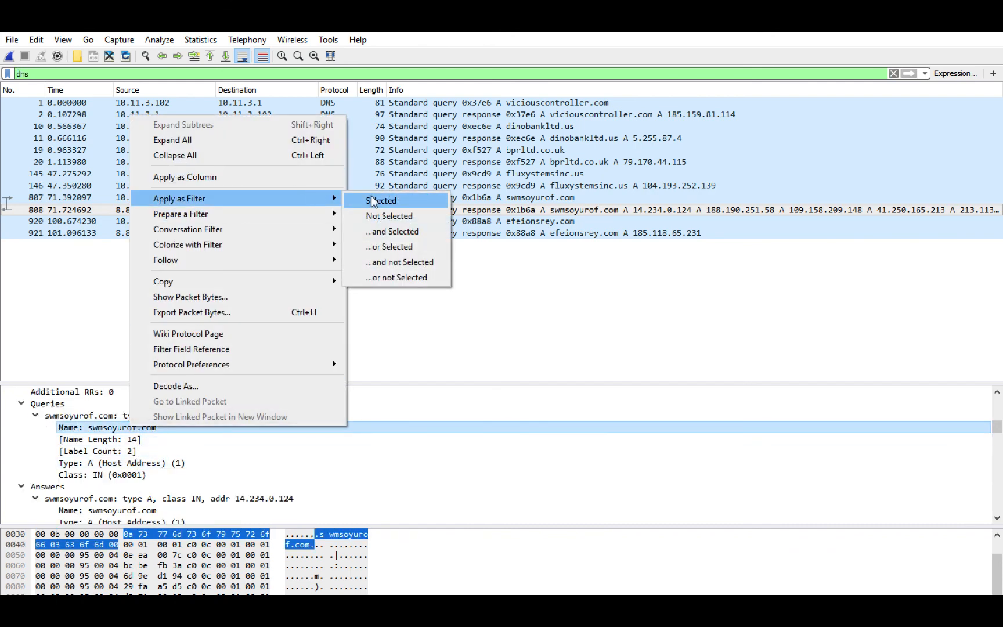
{"action": "left_click", "coordinate": [372, 201]}
Change the filter's field to http.host to look for HTTP requests to swmsoyurof.com
{"action": "left_click_drag", "start_coordinate": [66, 74], "coordinate": [6, 75]}
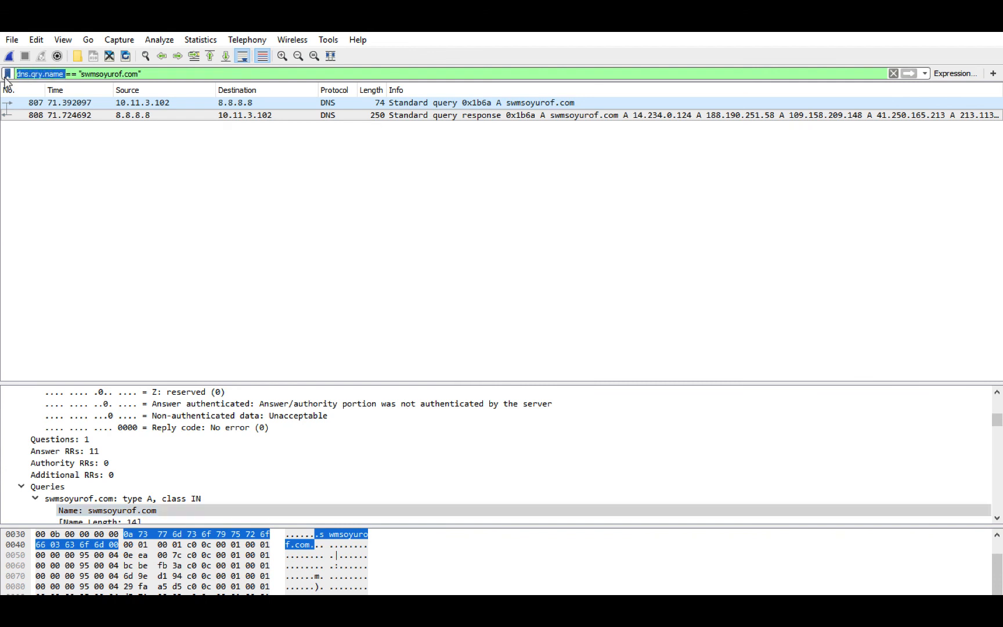
{"action": "type", "text": "http.host"}
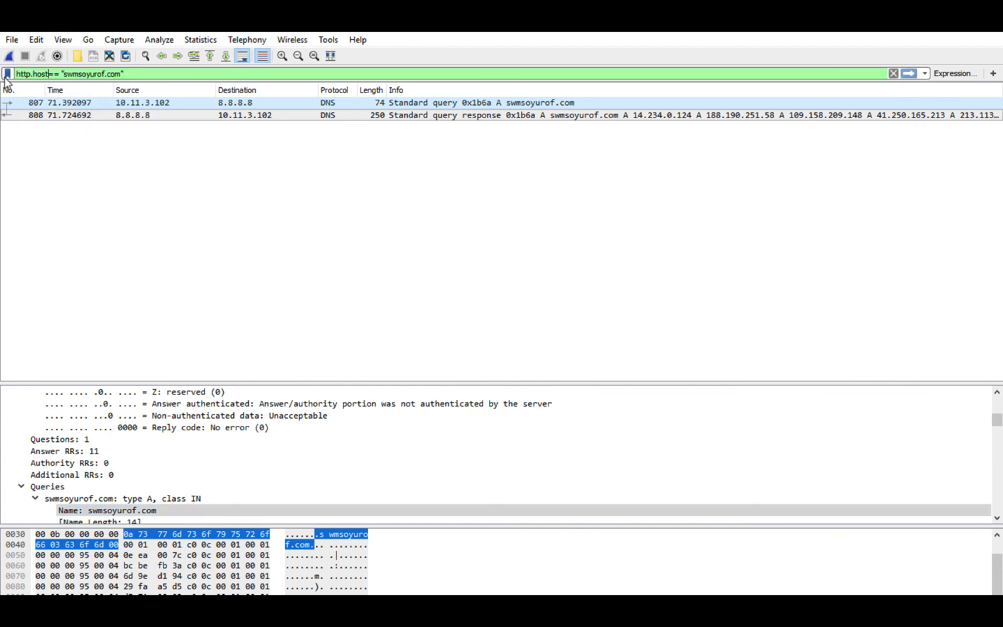
{"action": "key", "text": "Return"}
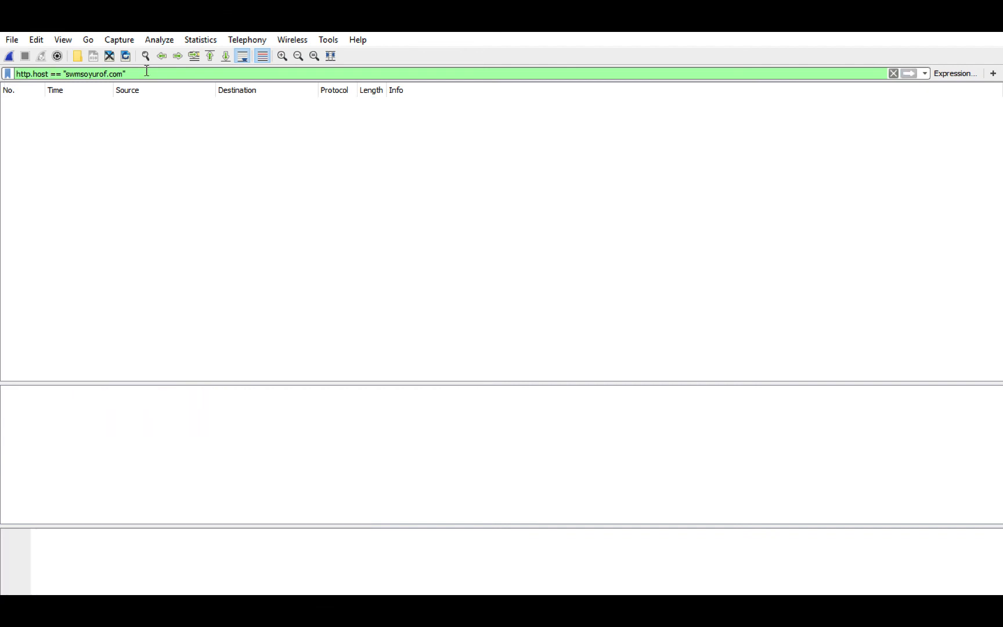
Replace the http.host filter with tcp, apply it and look through the TCP packets
{"action": "left_click_drag", "start_coordinate": [154, 68], "coordinate": [13, 75]}
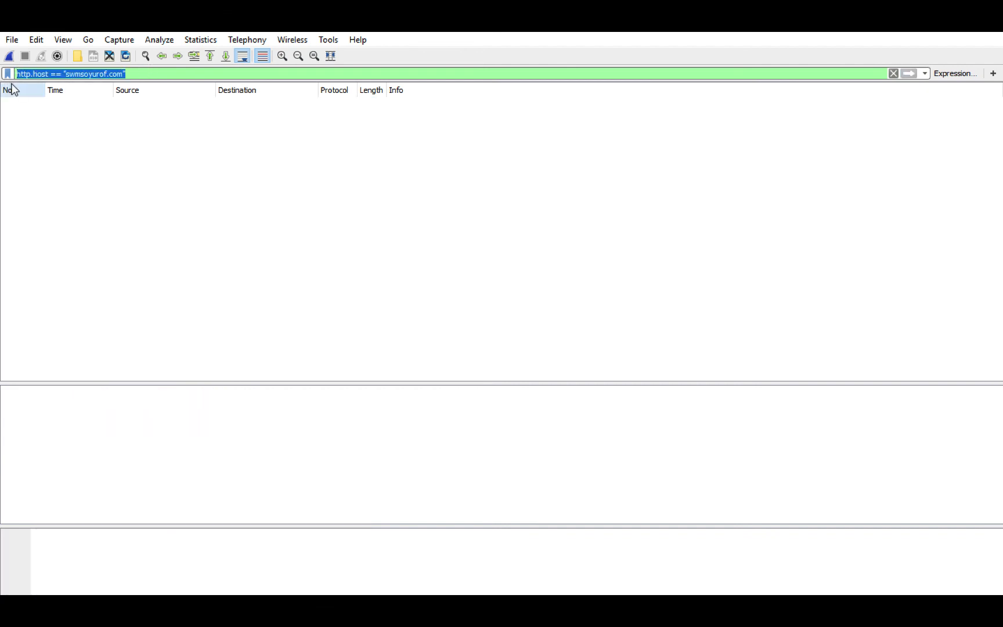
{"action": "type", "text": "tcp"}
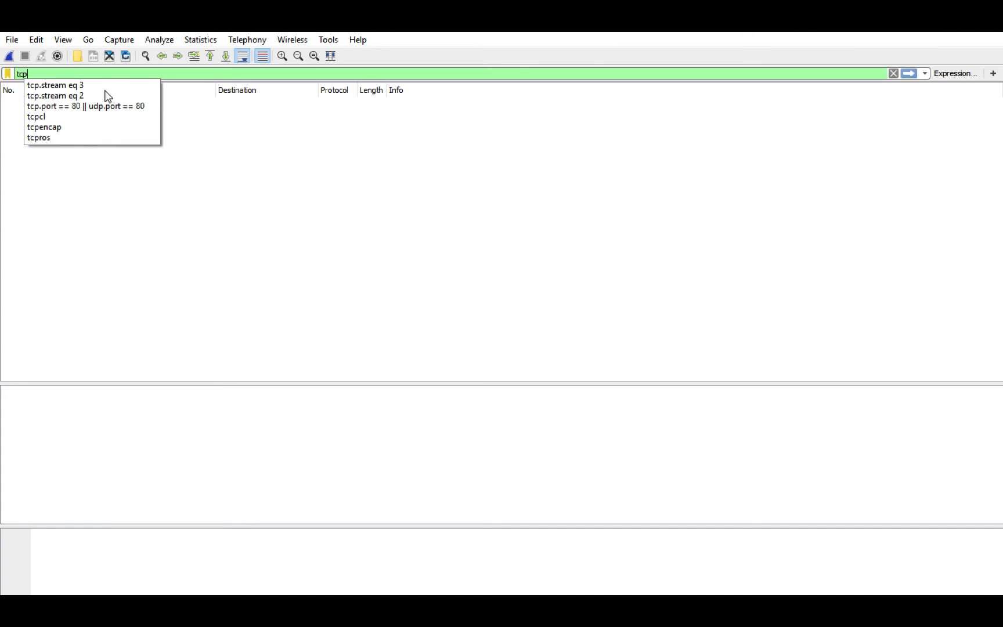
{"action": "key", "text": "Return"}
{"action": "scroll", "coordinate": [307, 146], "scroll_direction": "down", "scroll_amount": 20}
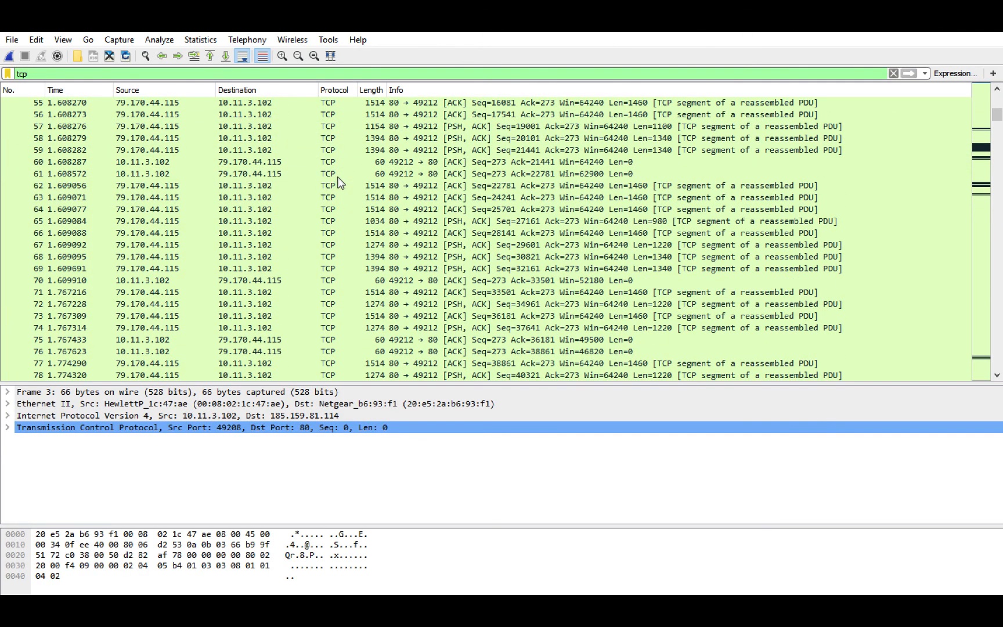
{"action": "double_click", "coordinate": [132, 76]}
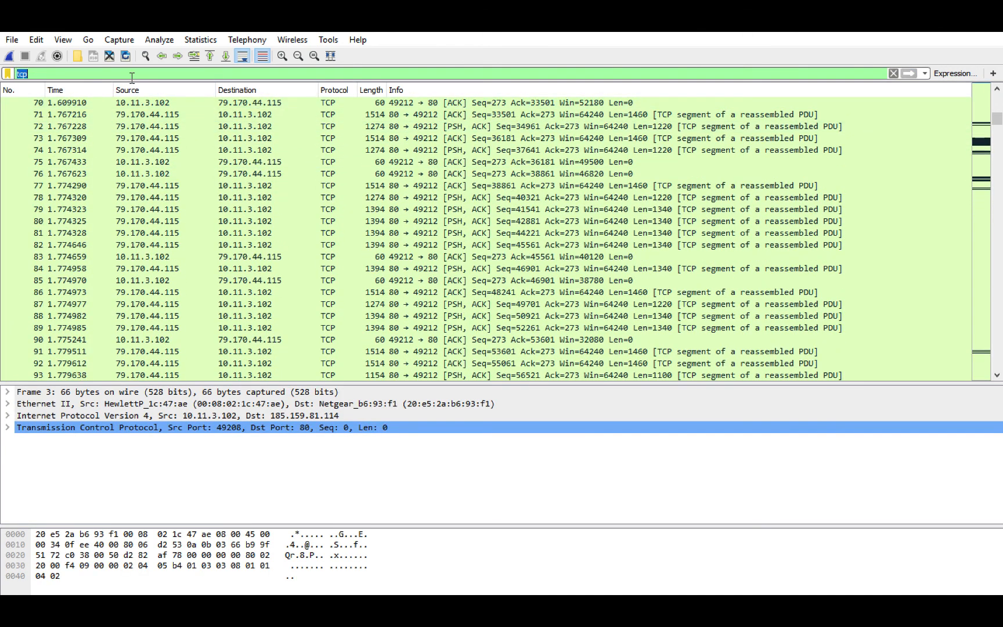
{"action": "scroll", "coordinate": [246, 185], "scroll_direction": "down", "scroll_amount": 20}
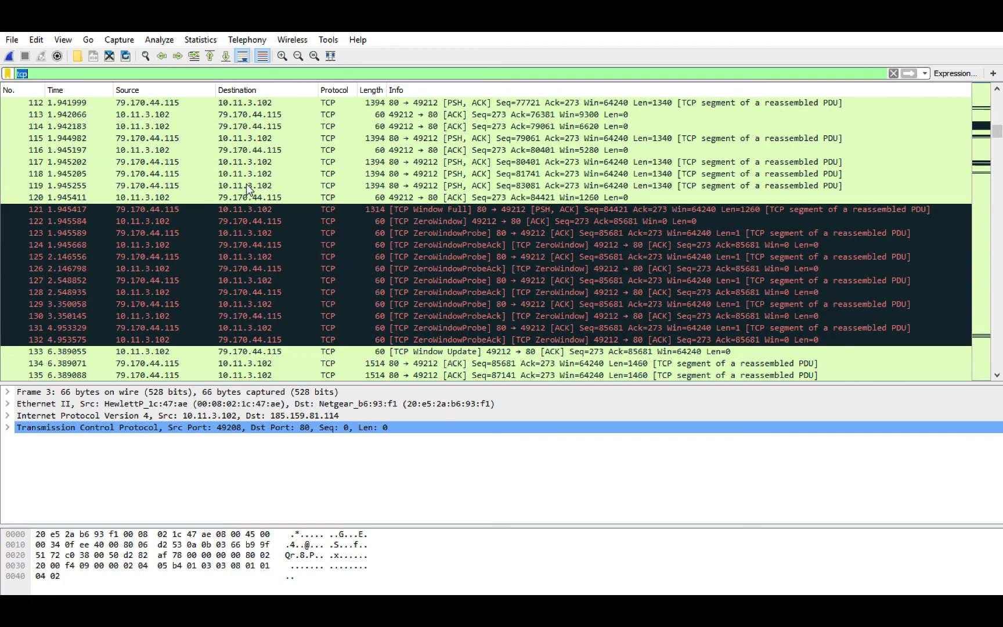
{"action": "scroll", "coordinate": [247, 189], "scroll_direction": "down", "scroll_amount": 10}
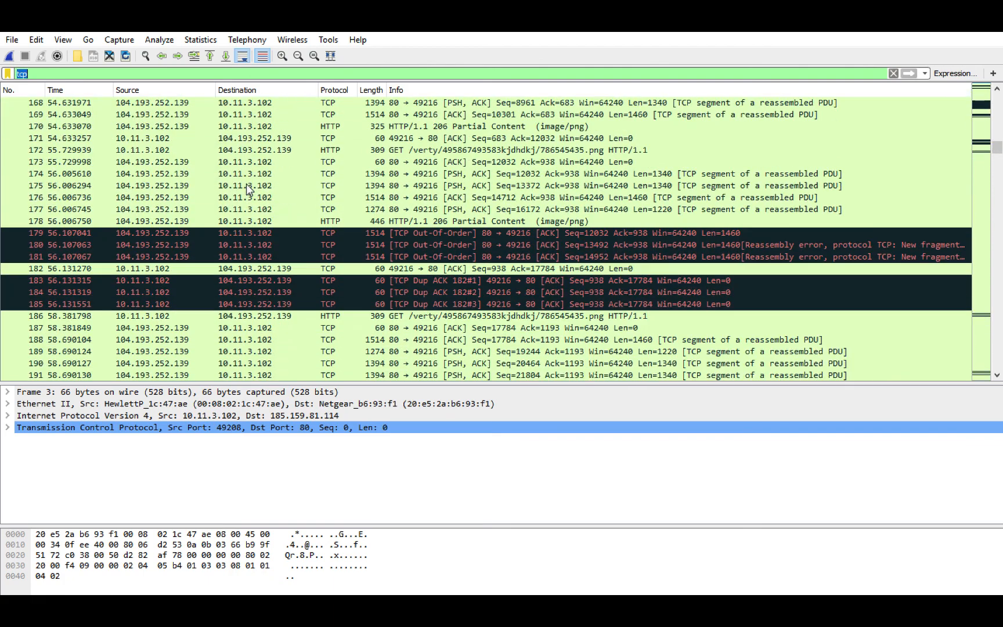
{"action": "left_click", "coordinate": [402, 326]}
{"action": "scroll", "coordinate": [392, 275], "scroll_direction": "down", "scroll_amount": 7}
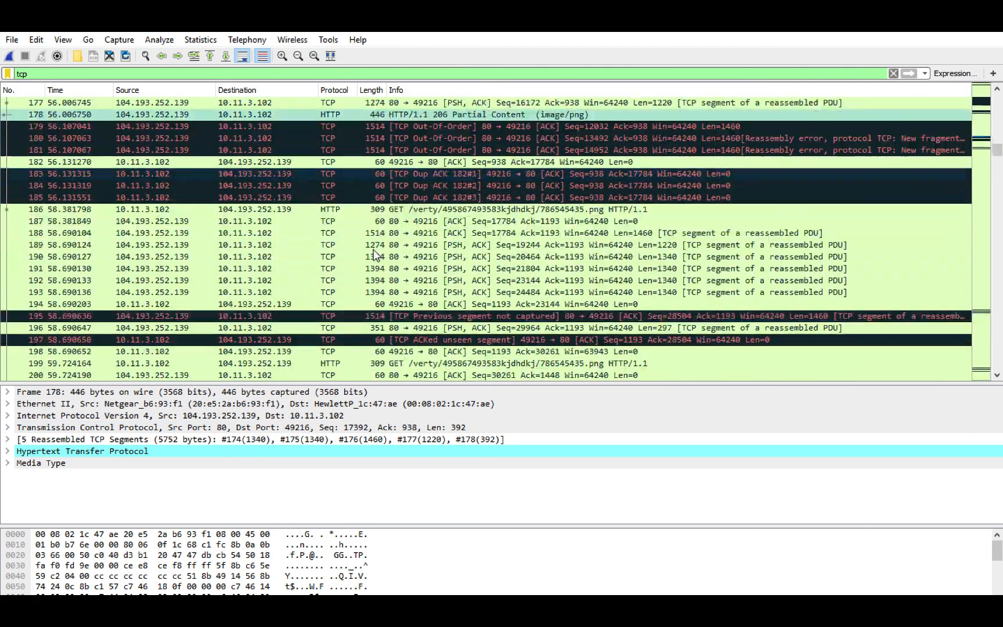
Replace the tcp filter with http and apply it to list only the HTTP packets
{"action": "double_click", "coordinate": [106, 71]}
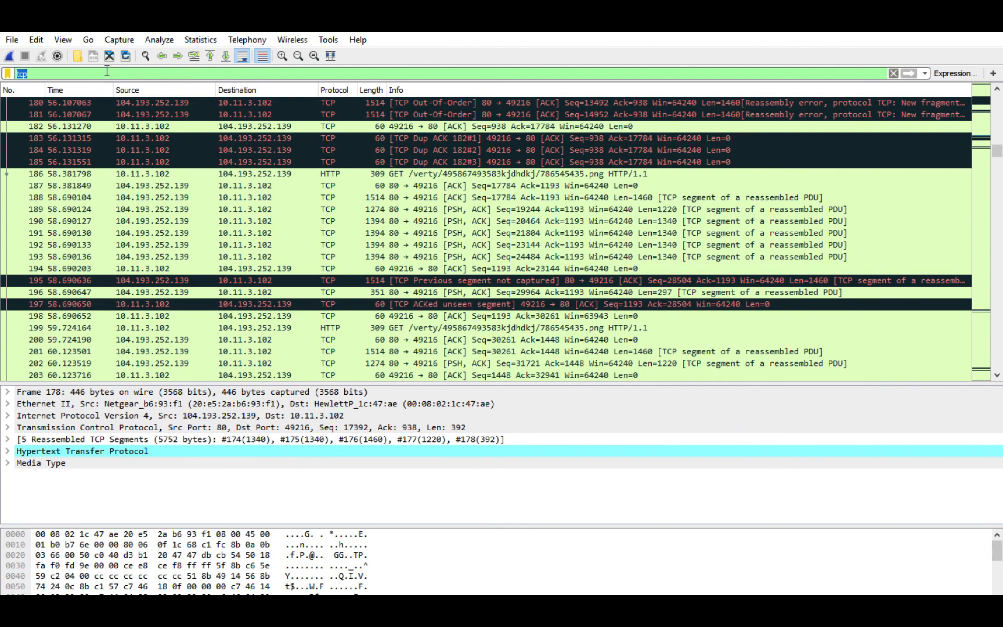
{"action": "type", "text": "hy"}
{"action": "key", "text": "BackSpace"}
{"action": "key", "text": "BackSpace"}
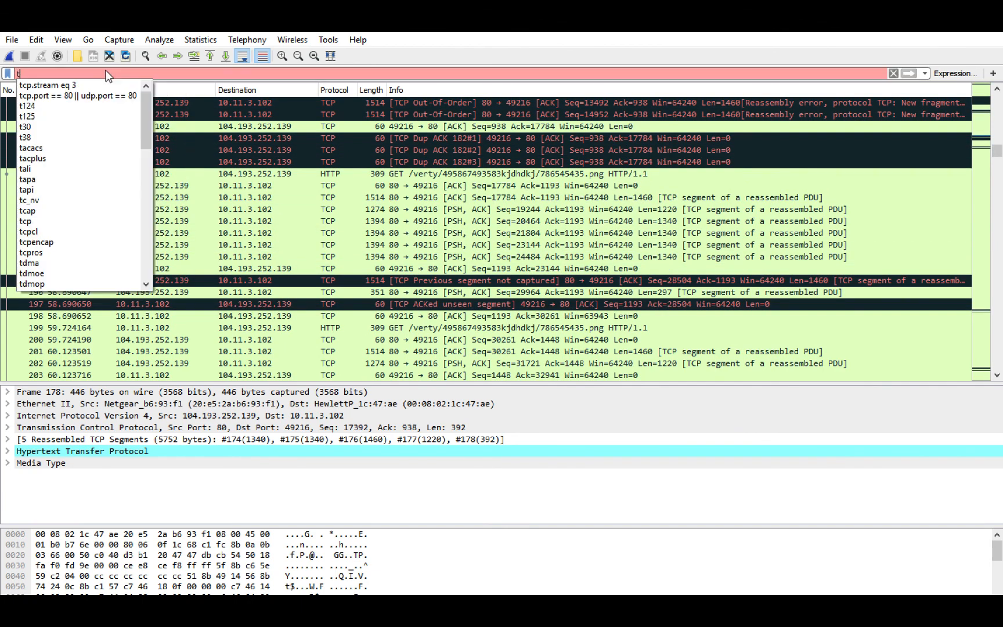
{"action": "key", "text": "Return"}
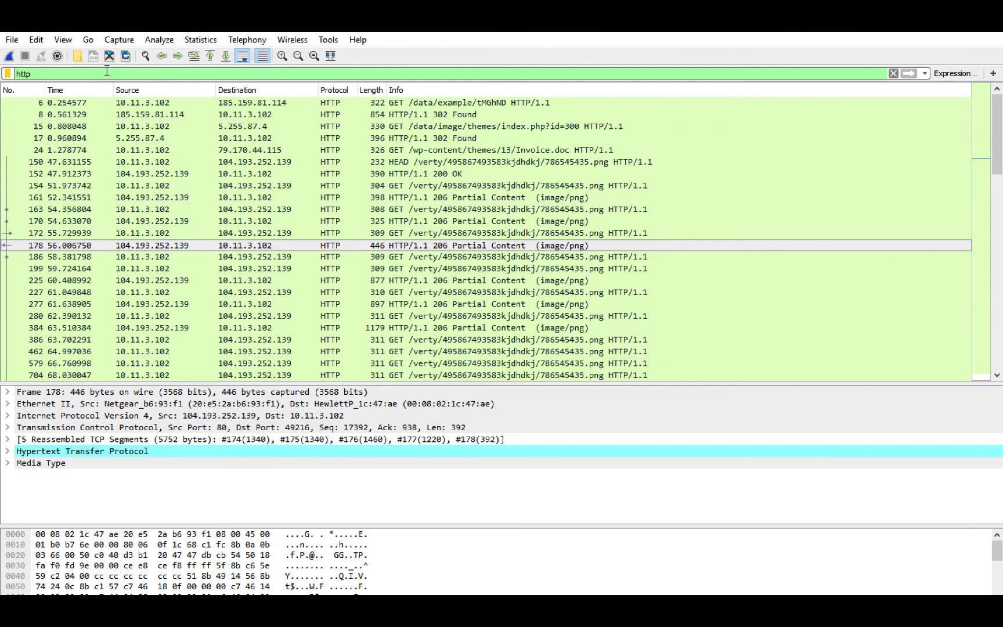
Examine the POST requests to /9xkrkjqml/index.php near the end of the HTTP packet list
{"action": "scroll", "coordinate": [346, 248], "scroll_direction": "down", "scroll_amount": 8}
{"action": "scroll", "coordinate": [346, 238], "scroll_direction": "up", "scroll_amount": 1}
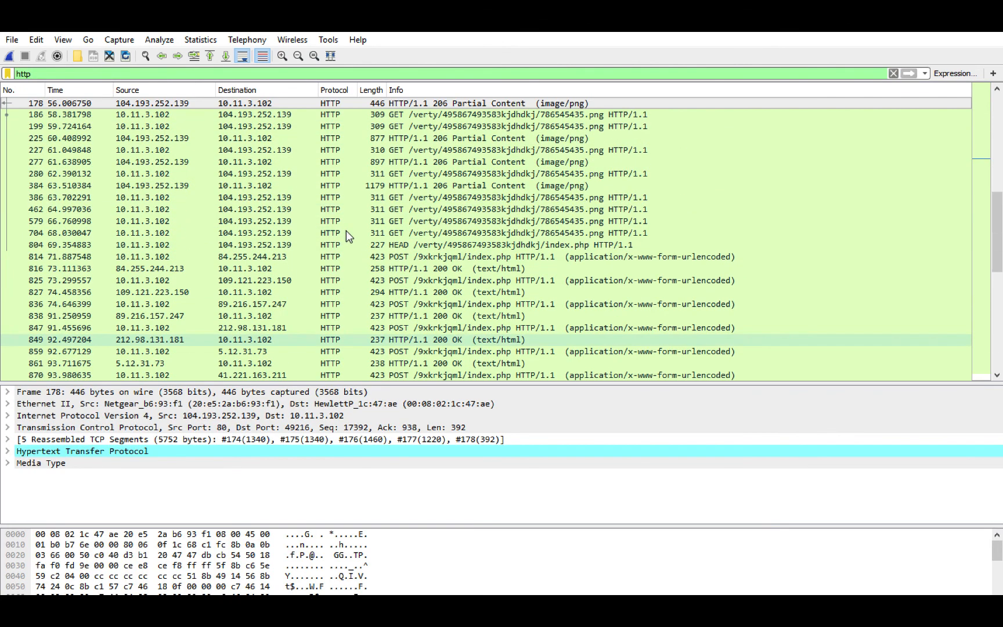
{"action": "scroll", "coordinate": [360, 210], "scroll_direction": "down", "scroll_amount": 3}
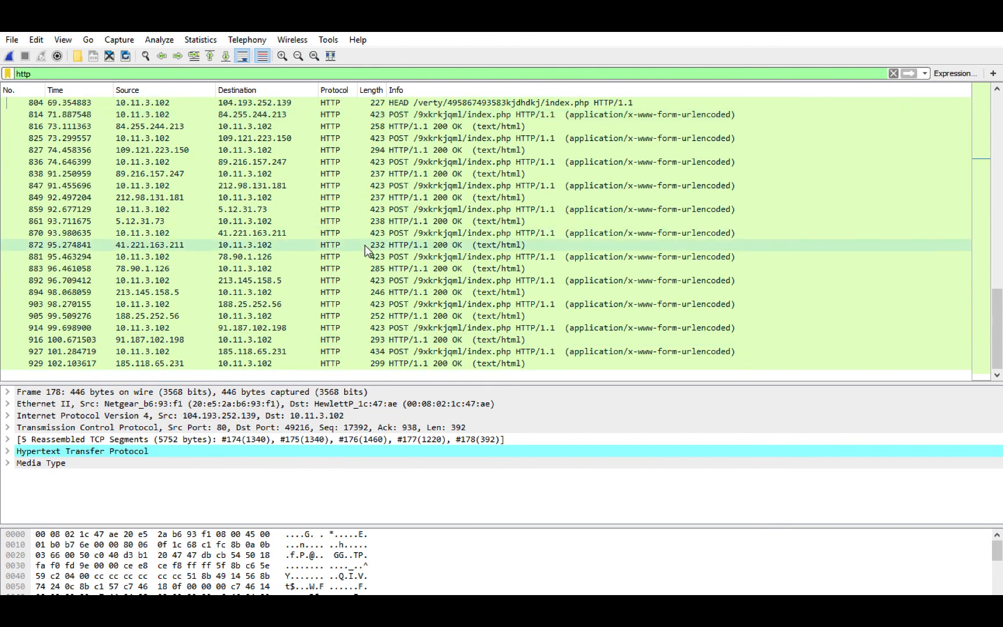
{"action": "left_click", "coordinate": [366, 363]}
{"action": "left_click", "coordinate": [365, 351]}
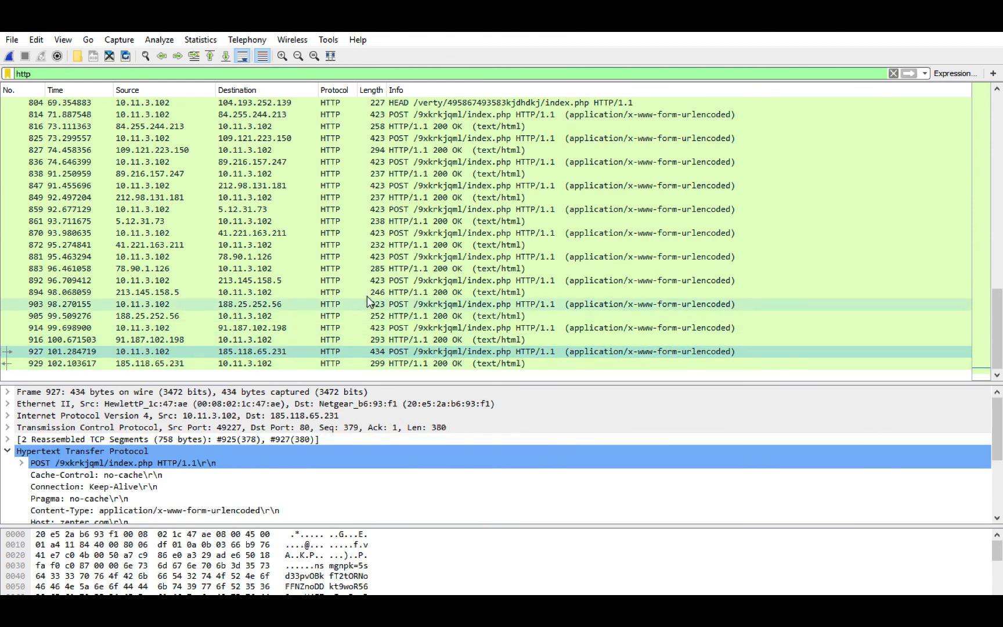
{"action": "left_click", "coordinate": [367, 281]}
{"action": "scroll", "coordinate": [367, 279], "scroll_direction": "up", "scroll_amount": 3}
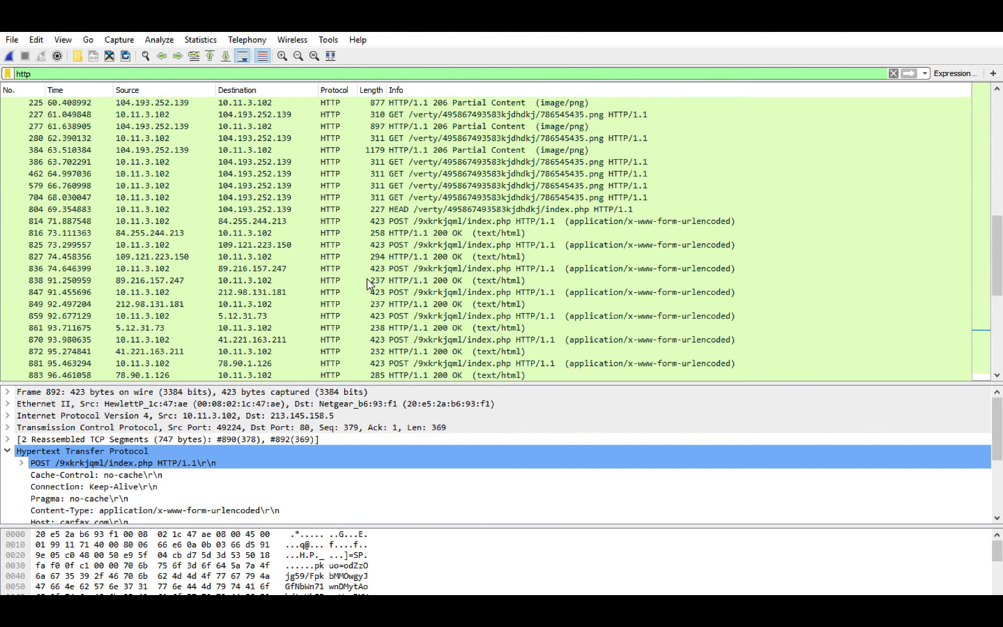
{"action": "left_click", "coordinate": [376, 209]}
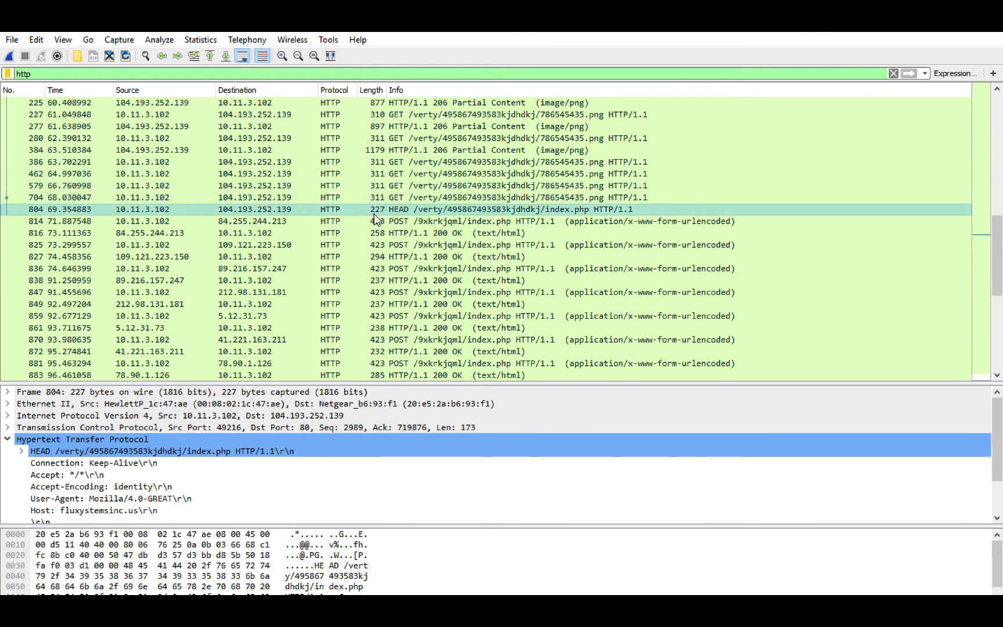
{"action": "scroll", "coordinate": [189, 485], "scroll_direction": "down", "scroll_amount": 1}
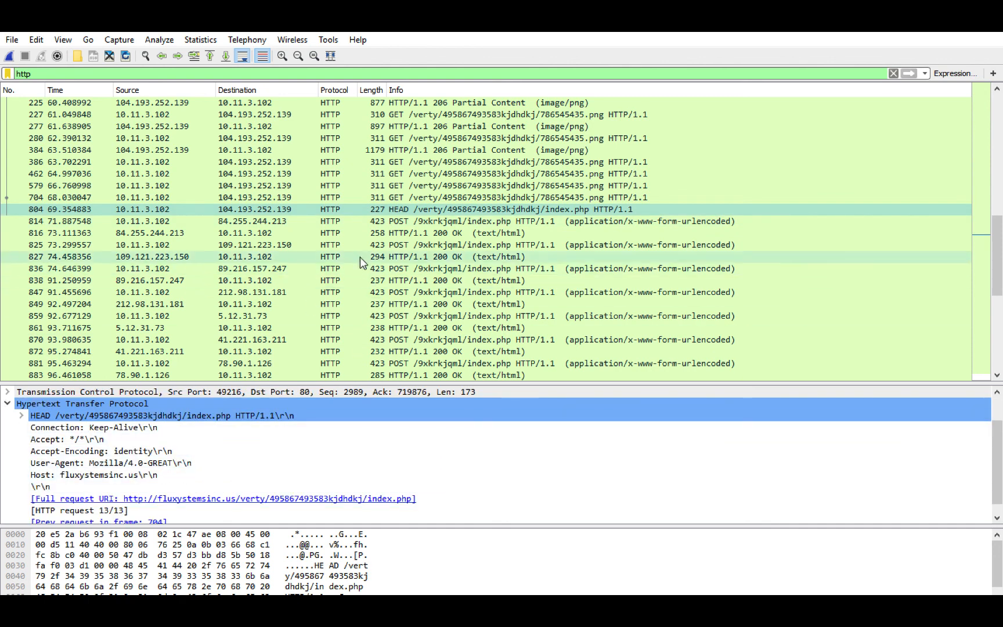
{"action": "right_click", "coordinate": [369, 217]}
{"action": "mouse_move", "coordinate": [416, 404]}
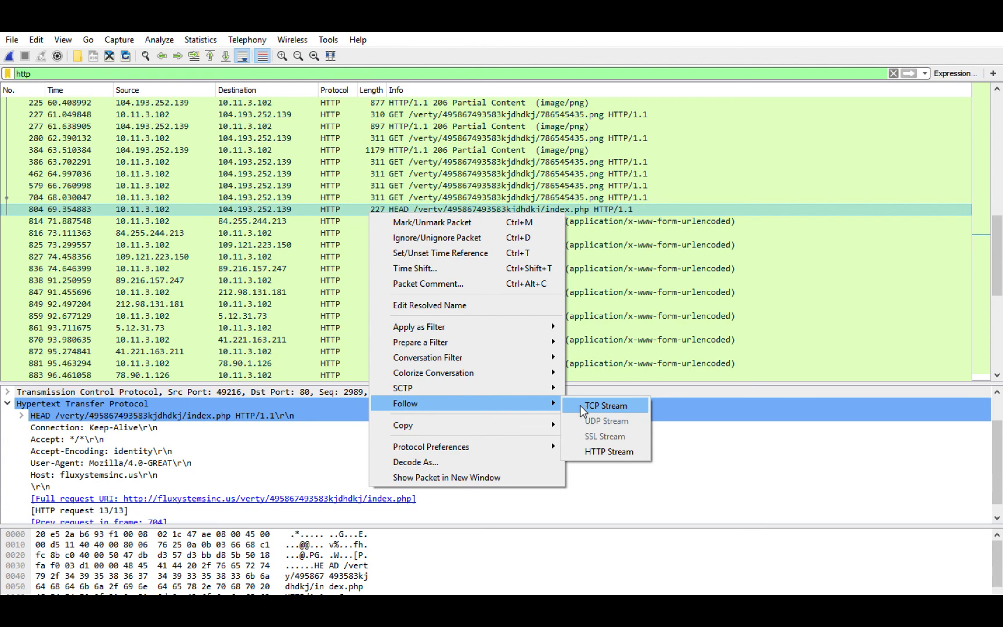
{"action": "left_click", "coordinate": [604, 405]}
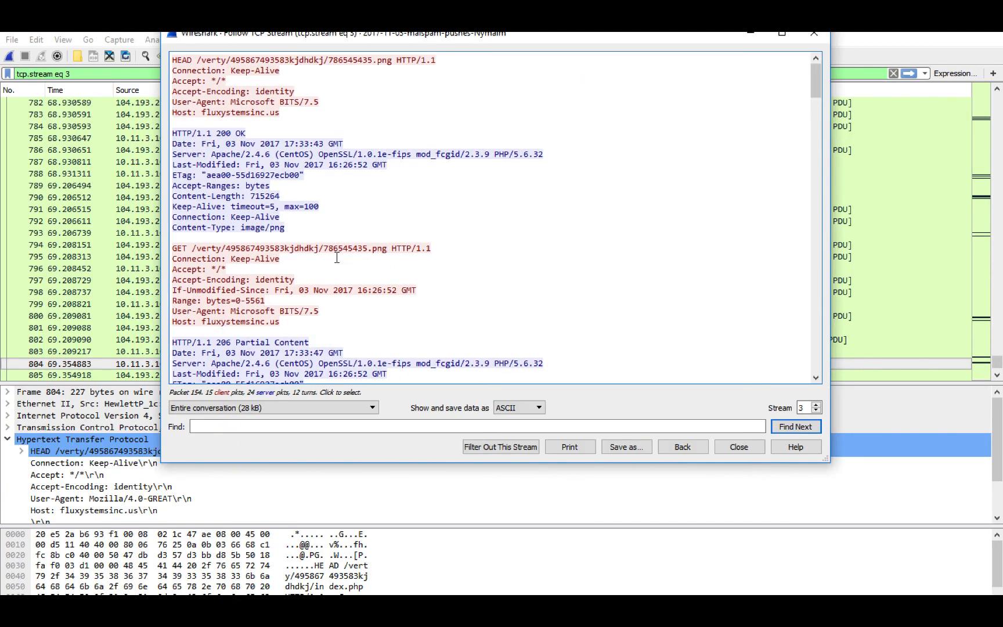
{"action": "left_click_drag", "start_coordinate": [171, 60], "coordinate": [198, 104]}
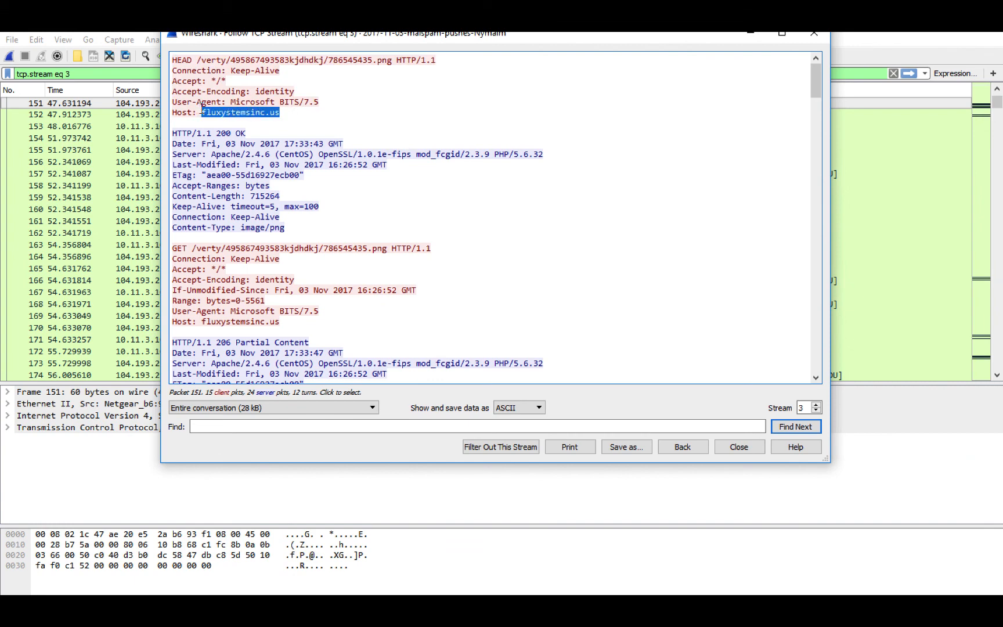
{"action": "left_click", "coordinate": [202, 107]}
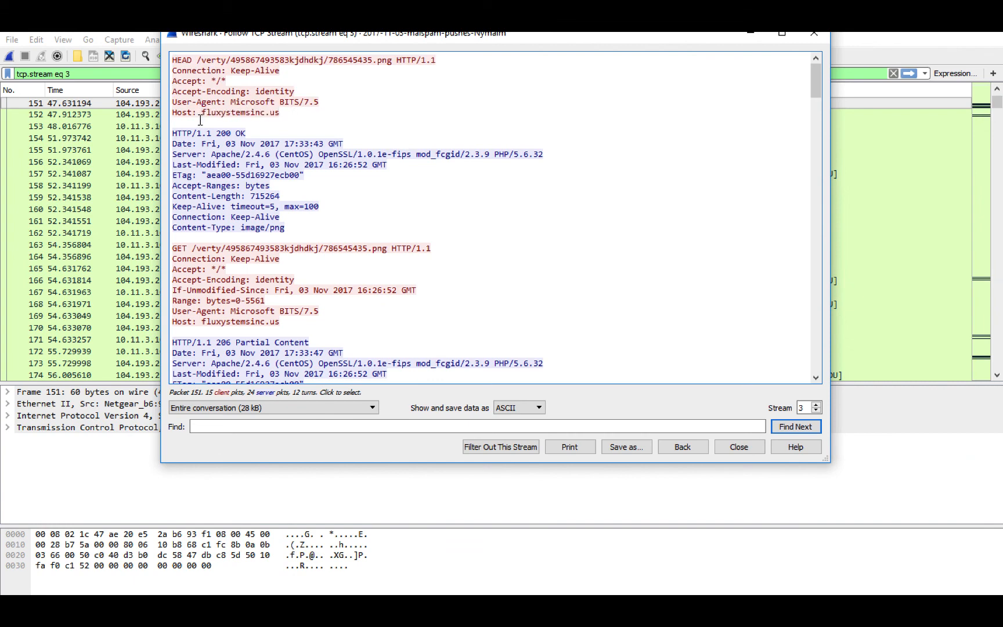
{"action": "scroll", "coordinate": [243, 182], "scroll_direction": "down", "scroll_amount": 7}
{"action": "scroll", "coordinate": [243, 182], "scroll_direction": "up", "scroll_amount": 7}
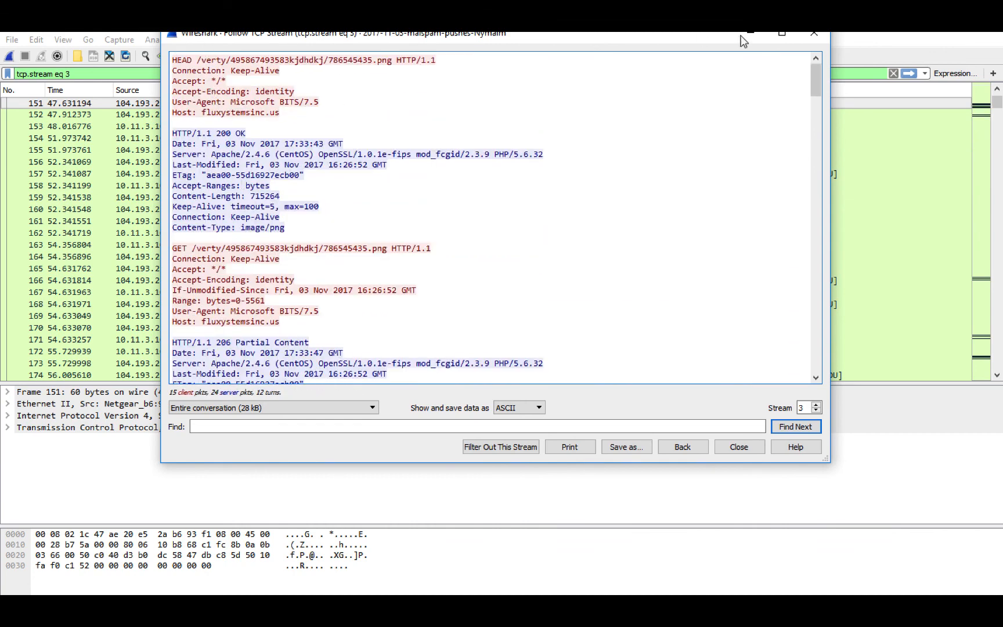
Close the stream window and replace the tcp.stream filter with http
{"action": "left_click", "coordinate": [814, 33]}
{"action": "left_click", "coordinate": [131, 79]}
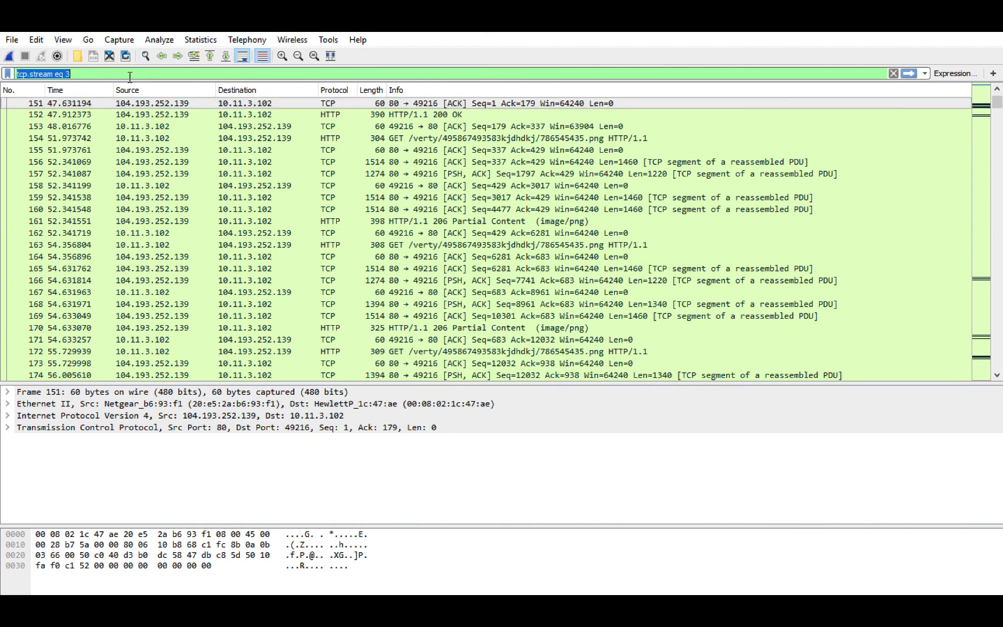
{"action": "type", "text": "http"}
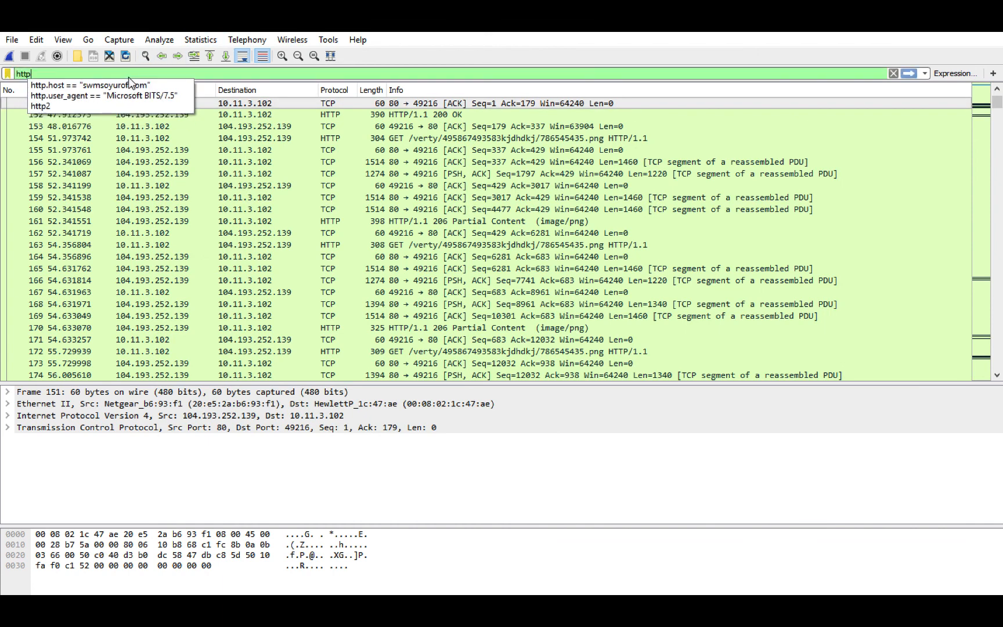
{"action": "key", "text": "Return"}
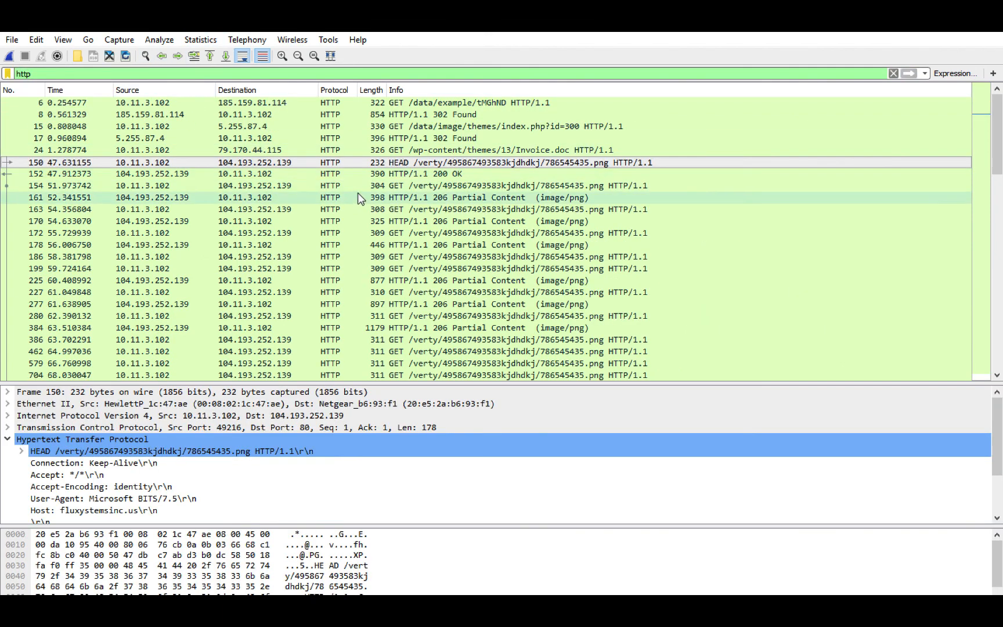
Reopen the TCP stream of packet 804, the HEAD request for index.php
{"action": "scroll", "coordinate": [367, 175], "scroll_direction": "down", "scroll_amount": 1}
{"action": "scroll", "coordinate": [369, 186], "scroll_direction": "down", "scroll_amount": 4}
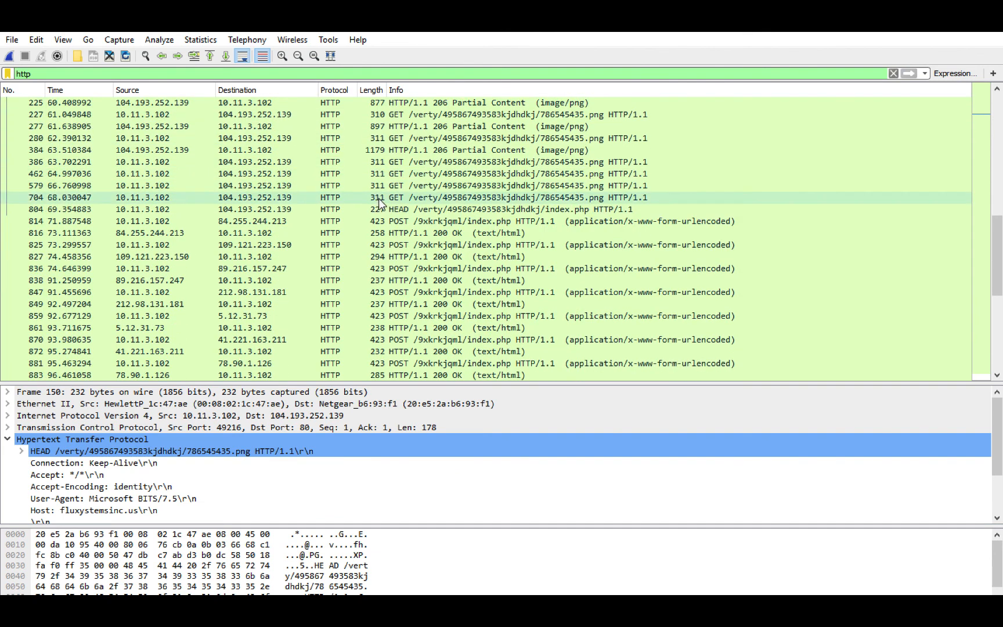
{"action": "left_click", "coordinate": [375, 210]}
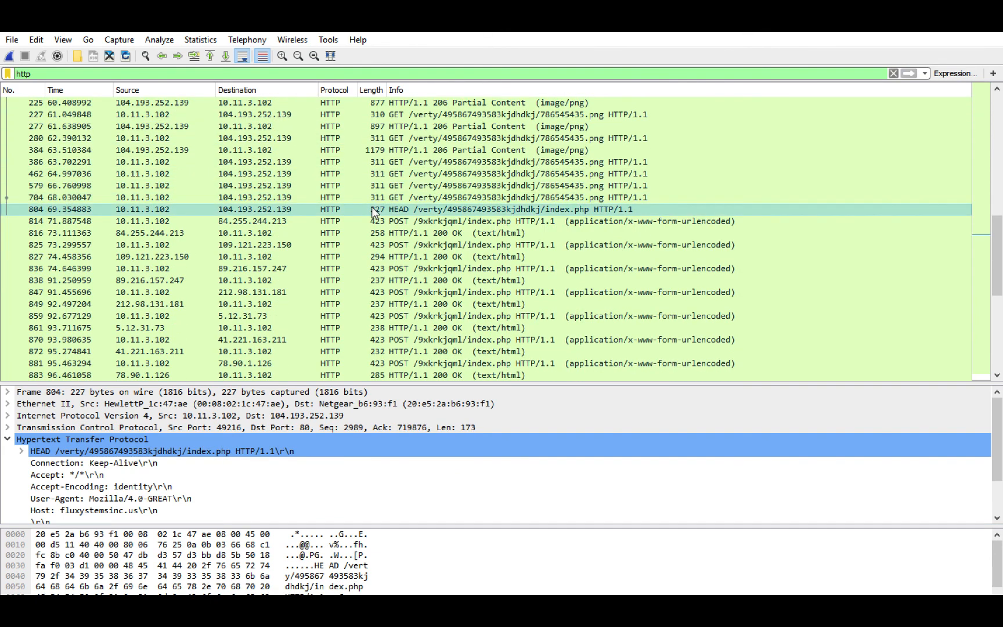
{"action": "right_click", "coordinate": [359, 213]}
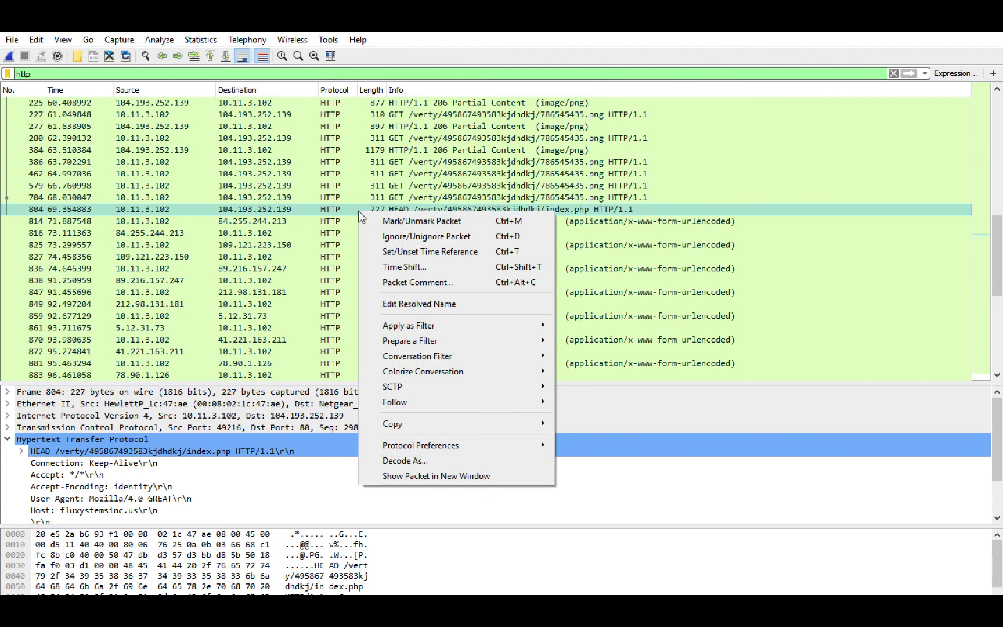
{"action": "mouse_move", "coordinate": [531, 403]}
{"action": "left_click", "coordinate": [566, 405]}
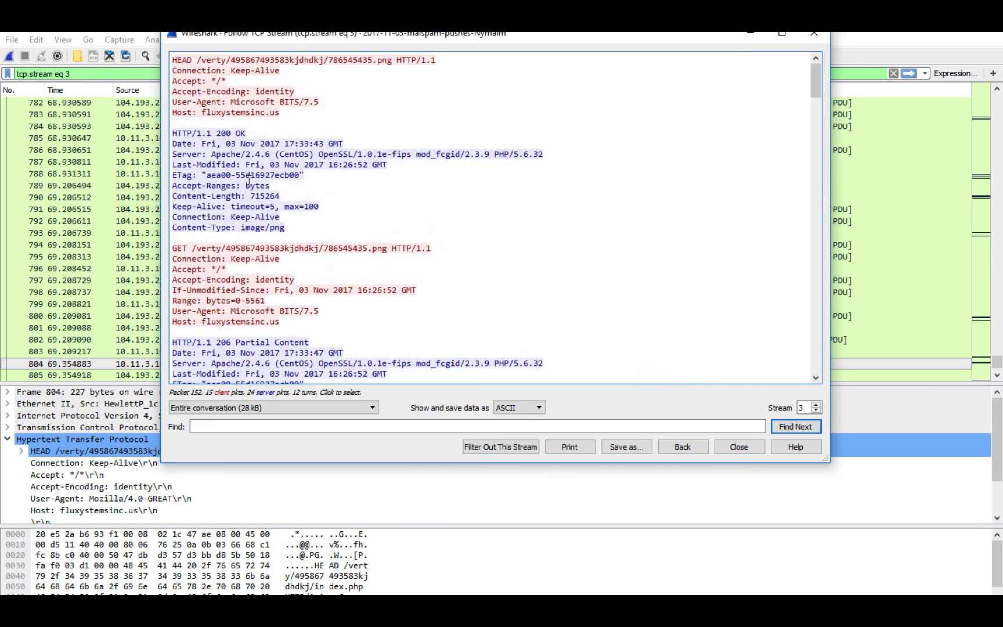
Read through to the end of the stream and examine the final HEAD request for index.php, including its User-Agent
{"action": "scroll", "coordinate": [248, 182], "scroll_direction": "down", "scroll_amount": 15}
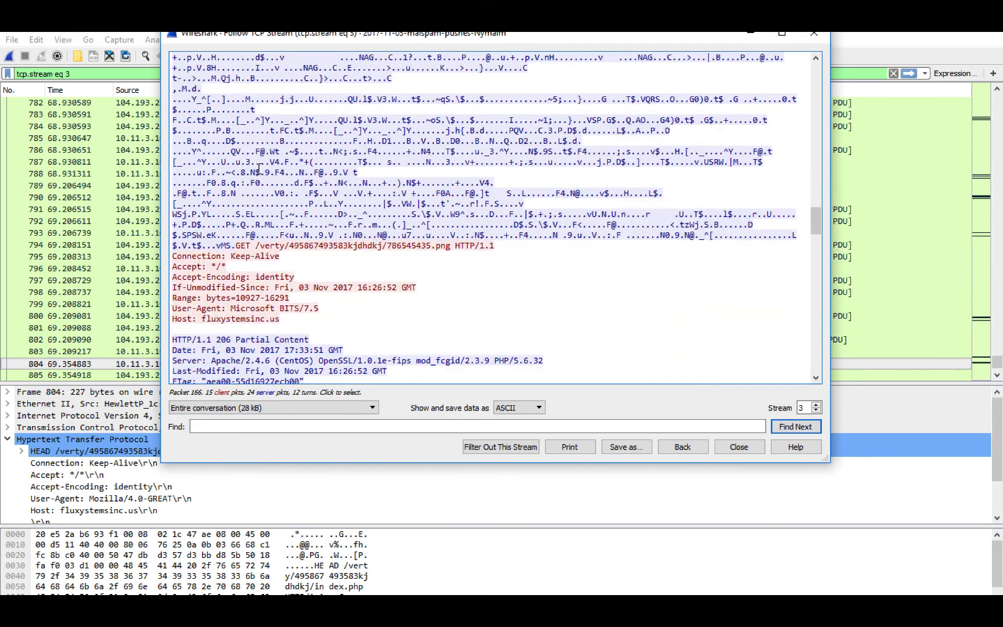
{"action": "scroll", "coordinate": [258, 169], "scroll_direction": "down", "scroll_amount": 15}
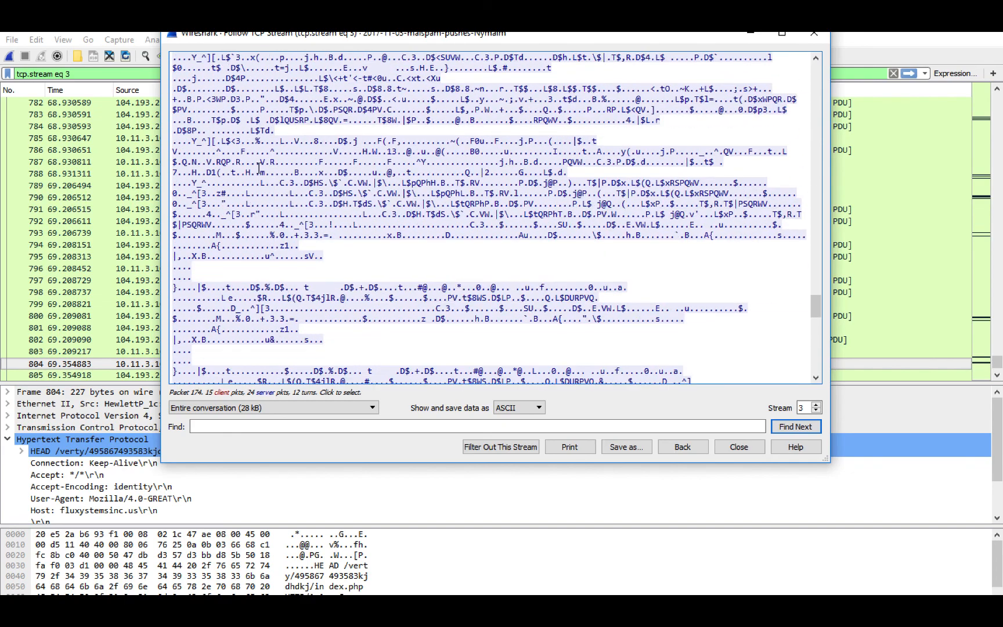
{"action": "scroll", "coordinate": [258, 169], "scroll_direction": "down", "scroll_amount": 10}
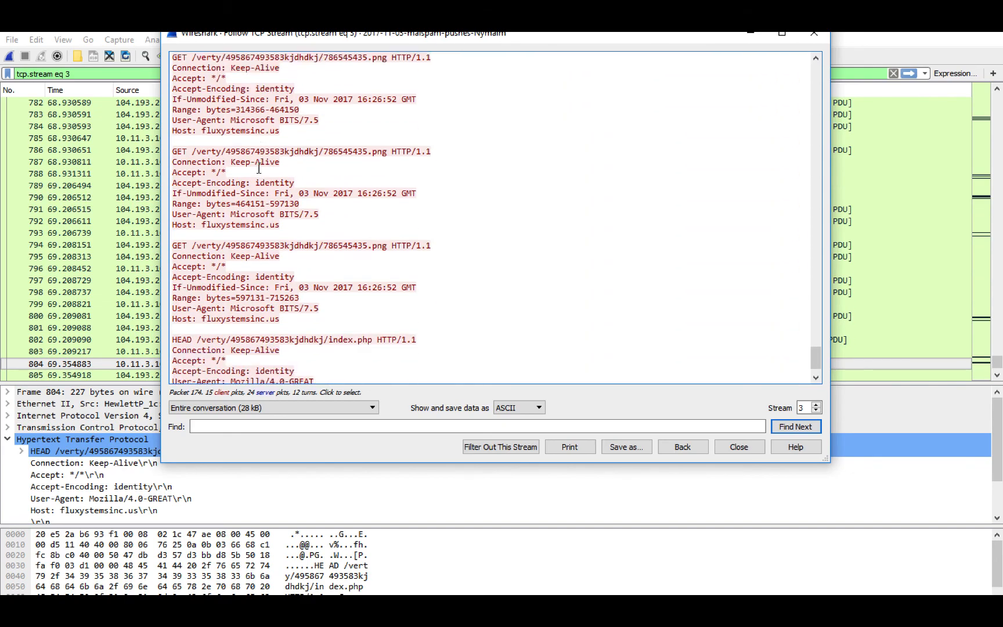
{"action": "scroll", "coordinate": [259, 169], "scroll_direction": "down", "scroll_amount": 2}
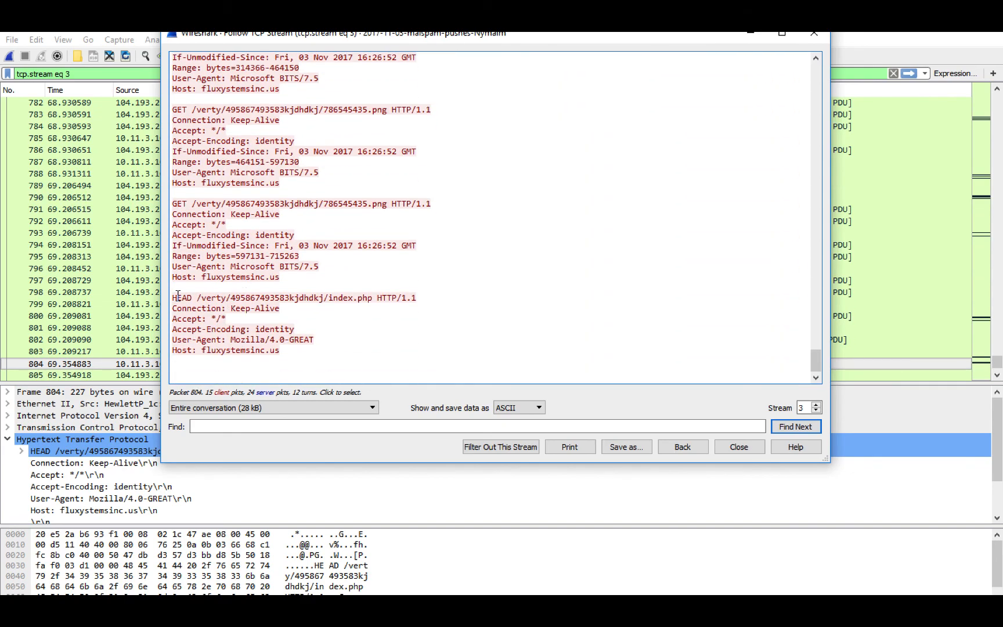
{"action": "left_click_drag", "start_coordinate": [178, 297], "coordinate": [388, 365]}
{"action": "left_click", "coordinate": [388, 365]}
{"action": "left_click_drag", "start_coordinate": [289, 298], "coordinate": [390, 347]}
{"action": "left_click", "coordinate": [390, 347]}
{"action": "left_click_drag", "start_coordinate": [322, 344], "coordinate": [225, 343]}
Close the TCP stream and restore the http display filter
{"action": "left_click", "coordinate": [814, 33]}
{"action": "triple_click", "coordinate": [105, 73]}
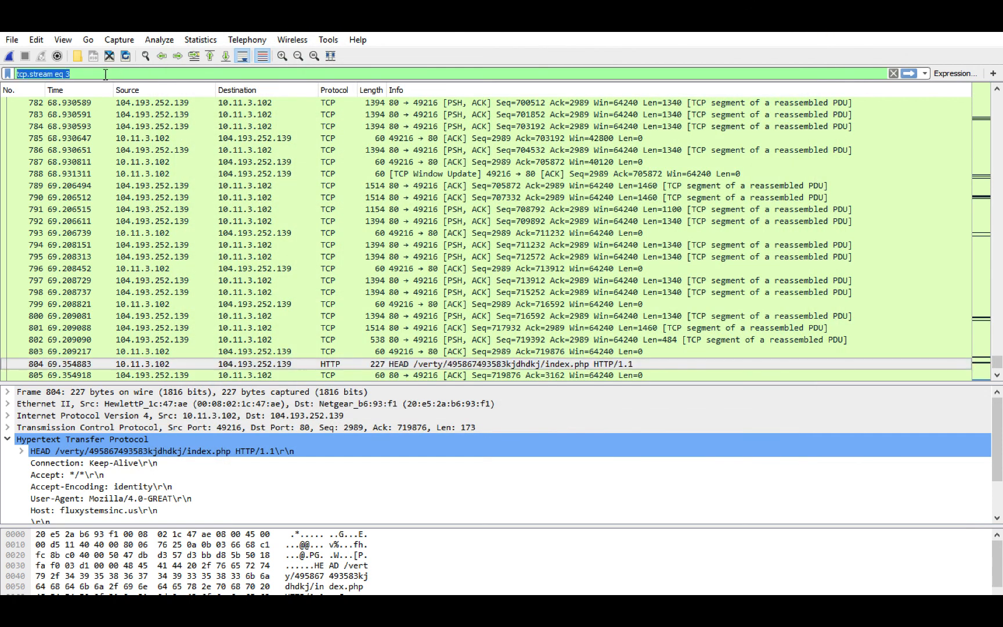
{"action": "type", "text": "http"}
{"action": "key", "text": "Return"}
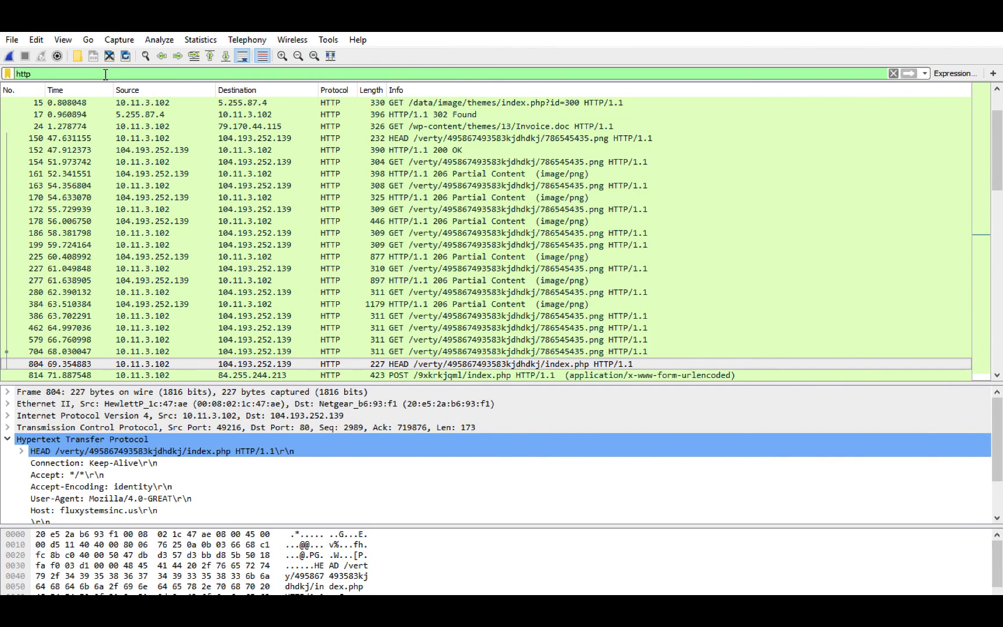
Open the TCP stream of packet 814, the POST request for /9xkrkjqml/index.php
{"action": "scroll", "coordinate": [342, 230], "scroll_direction": "down", "scroll_amount": 2}
{"action": "scroll", "coordinate": [343, 229], "scroll_direction": "down", "scroll_amount": 1}
{"action": "left_click", "coordinate": [426, 270]}
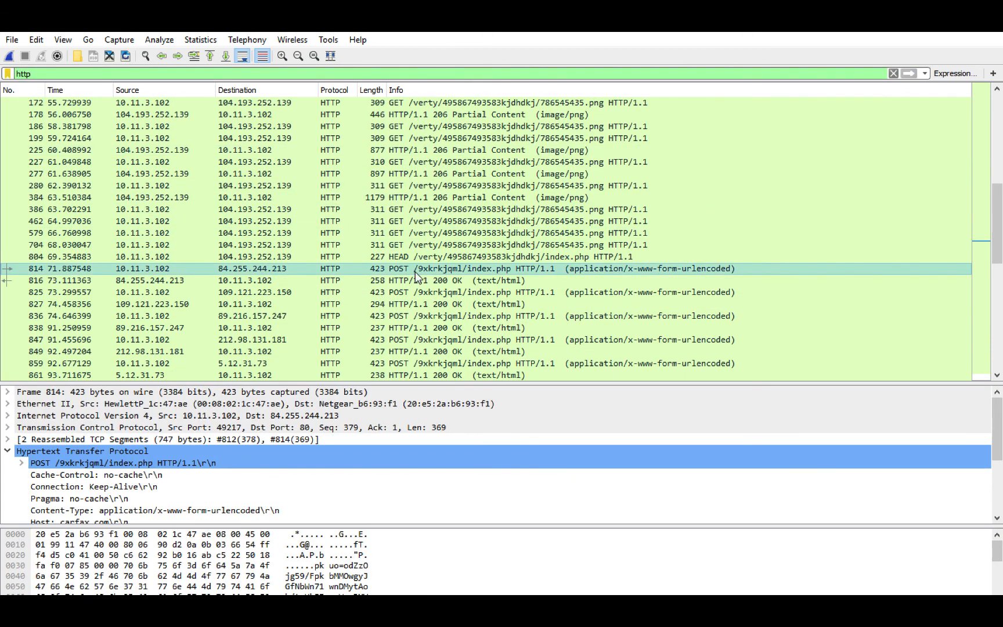
{"action": "right_click", "coordinate": [416, 271]}
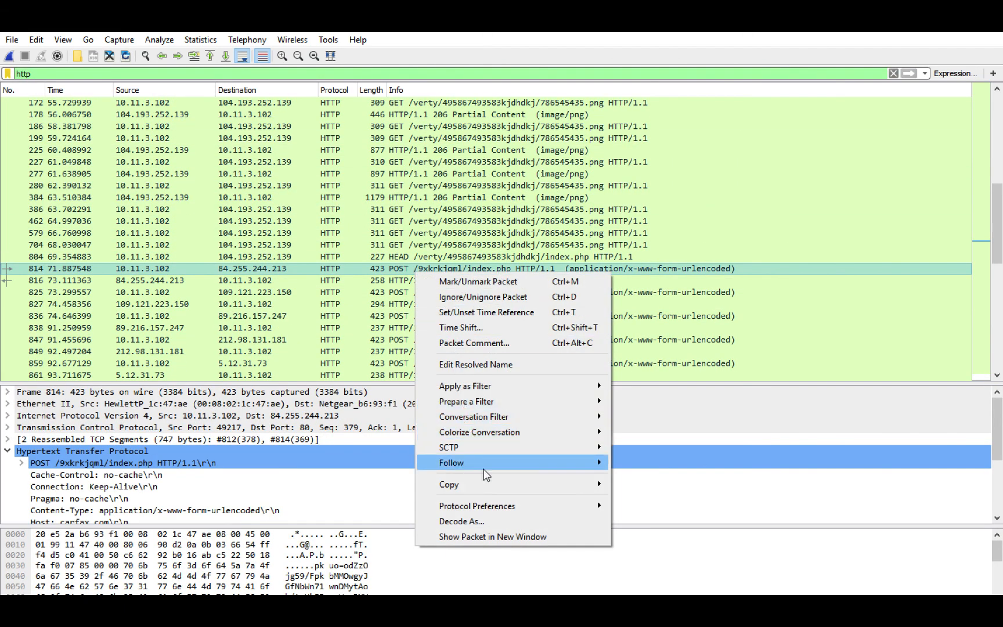
{"action": "mouse_move", "coordinate": [600, 469]}
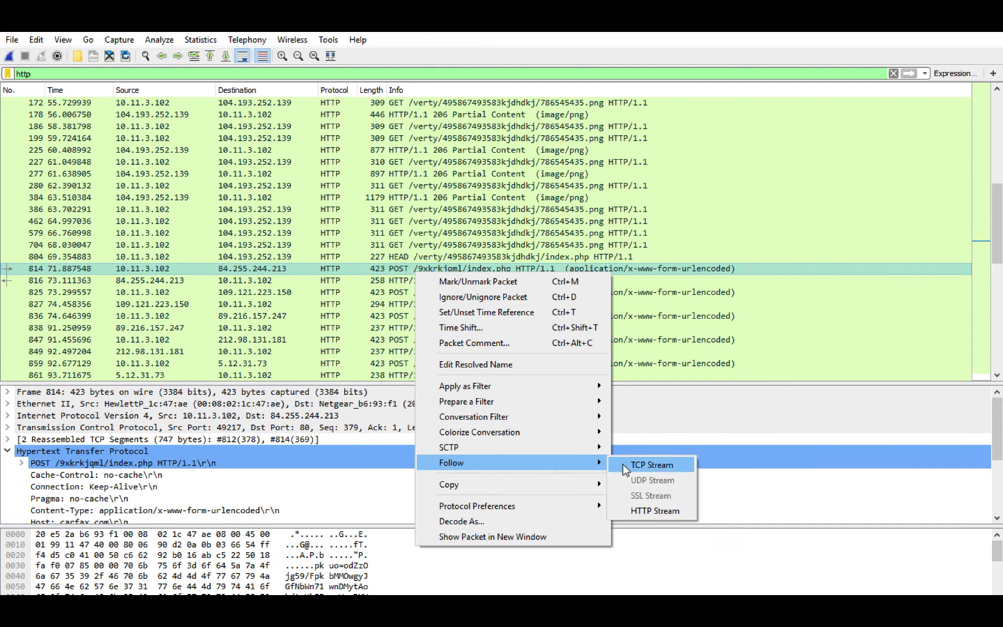
{"action": "left_click", "coordinate": [624, 470]}
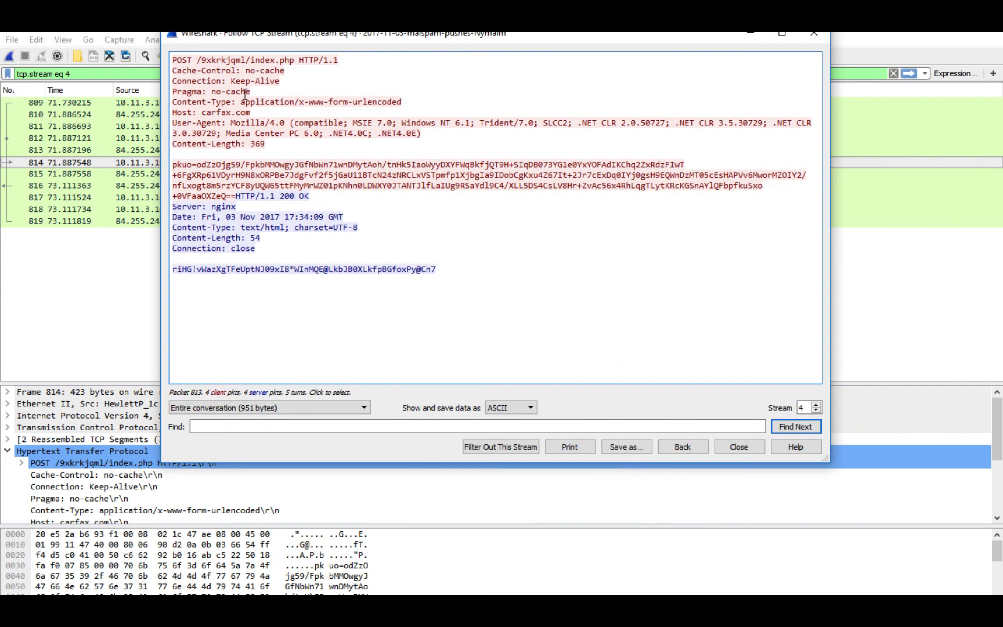
Copy the whole encoded POST body, from pkuo= through the closing ==, out of the TCP stream
{"action": "left_click_drag", "start_coordinate": [200, 58], "coordinate": [186, 166]}
{"action": "left_click", "coordinate": [235, 196]}
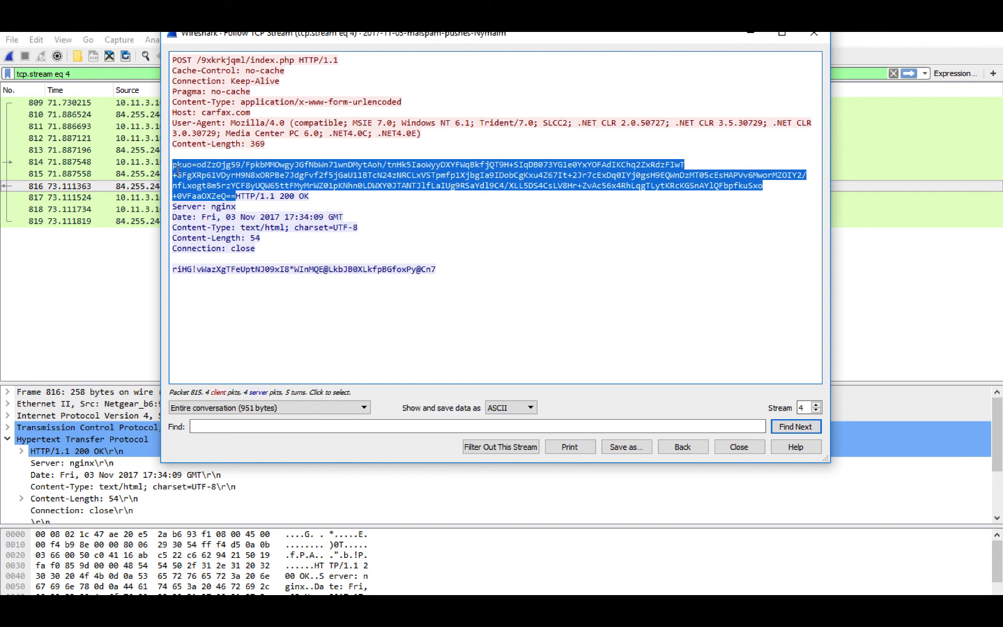
{"action": "left_click", "coordinate": [176, 167]}
{"action": "right_click", "coordinate": [177, 173]}
{"action": "left_click", "coordinate": [191, 181]}
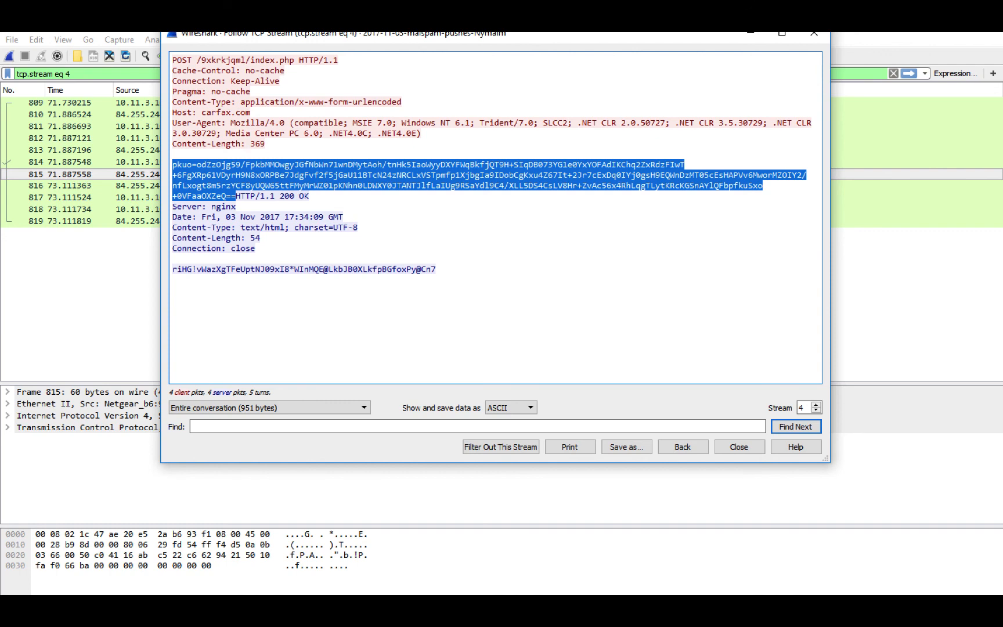
Switch to the Edge browser, search for base64decode and open the official base64decode.org site
{"action": "left_click", "coordinate": [223, 610]}
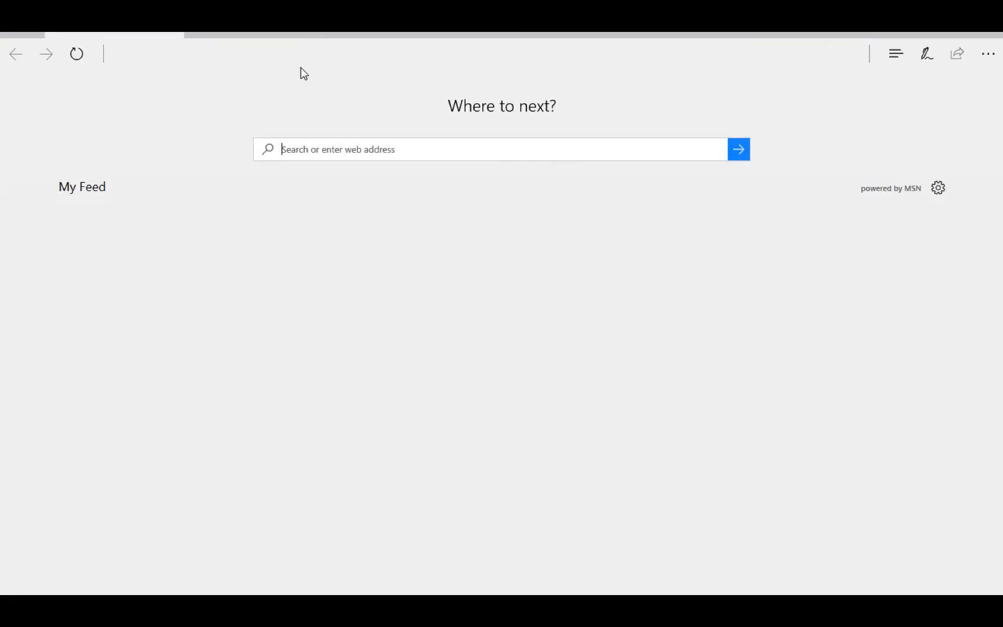
{"action": "scroll", "coordinate": [301, 68], "scroll_direction": "down", "scroll_amount": 2}
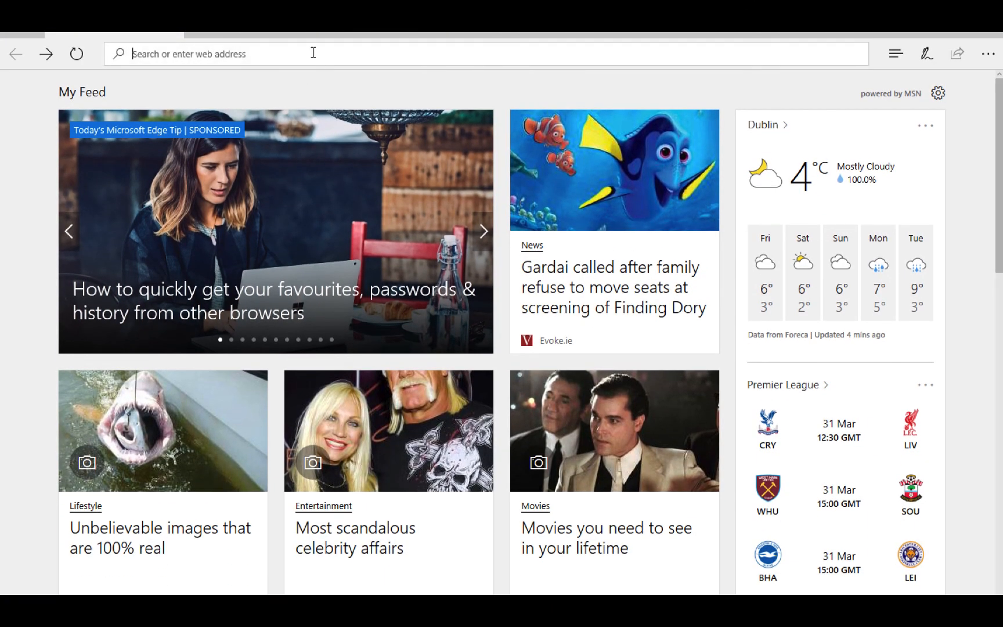
{"action": "type", "text": "base64decode"}
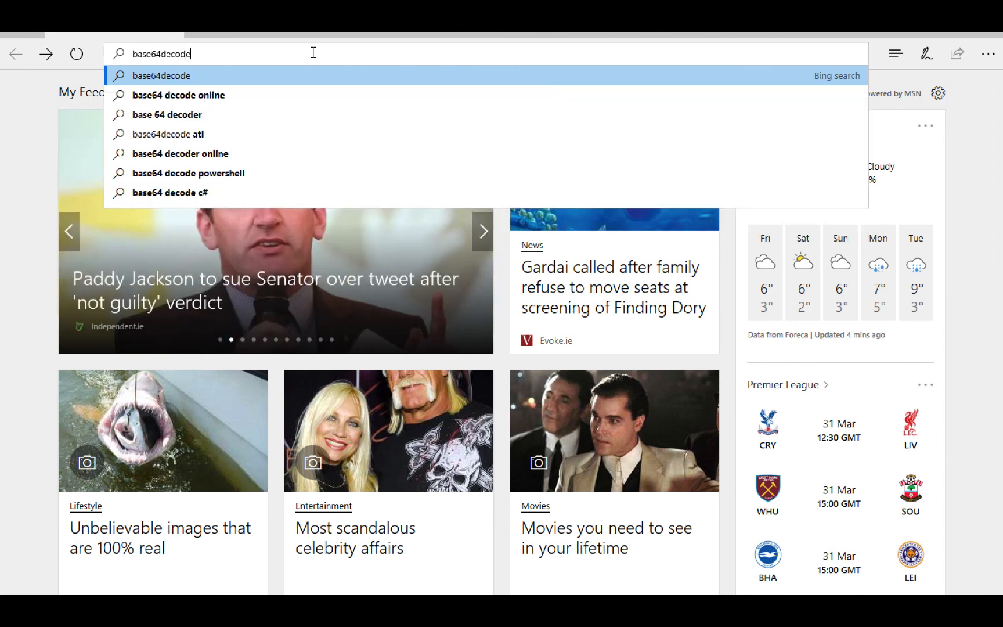
{"action": "key", "text": "Return"}
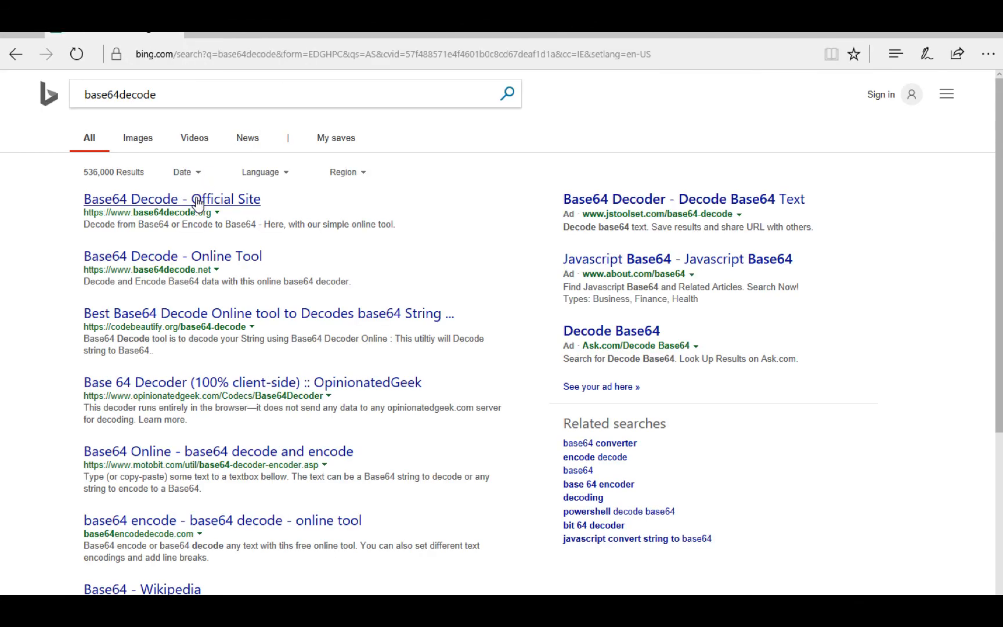
{"action": "left_click", "coordinate": [198, 203]}
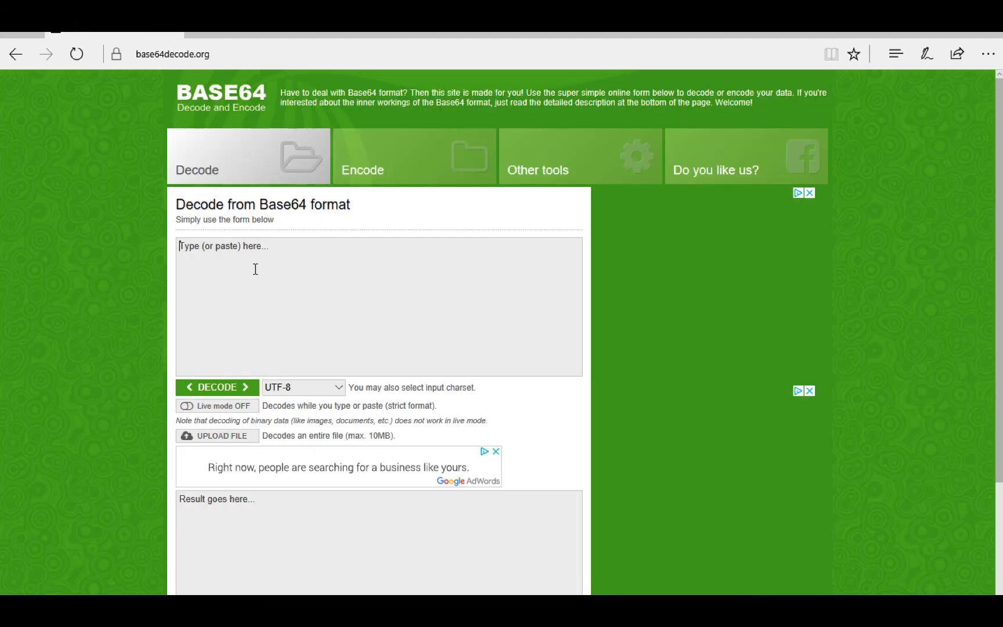
Paste the copied POST body into the Base64 decoder and decode it with the UTF-8 charset
{"action": "left_click", "coordinate": [255, 269]}
{"action": "type", "text": "pkuo=odZzOjg59/FpkbMMOwgyJGfNbWn71wnDMytAoh/tnHk5IaoWyyDXYFWqBkfjQT9H+SIqDB073YG1e0YxYOFAdIKChq2ZxRdzFIwT+6FgXRp61VDyrH9N8xORPBe7JdgFvf2f5jGaU11BTcN24zNRCLxVSTpmfp1XjbgIa9IDobCgKxu4Z67It+2Jr7cExDq0IYj0gsH9EQWnDzMT05cEsHAPVv6MworMZOIY2/nfLxogt8m5rzYCF8yUQW65ttFMyMrWZ01pKNhn0LDWXY0JTANTJlfLaIUg9RSaYdl9C4/XLL5DS4CsLV8Hr+ZvAc56x4RhLqgTLytKRcKGSnAYIQFbpfkuSxo+0VFaaOXZeQ=="}
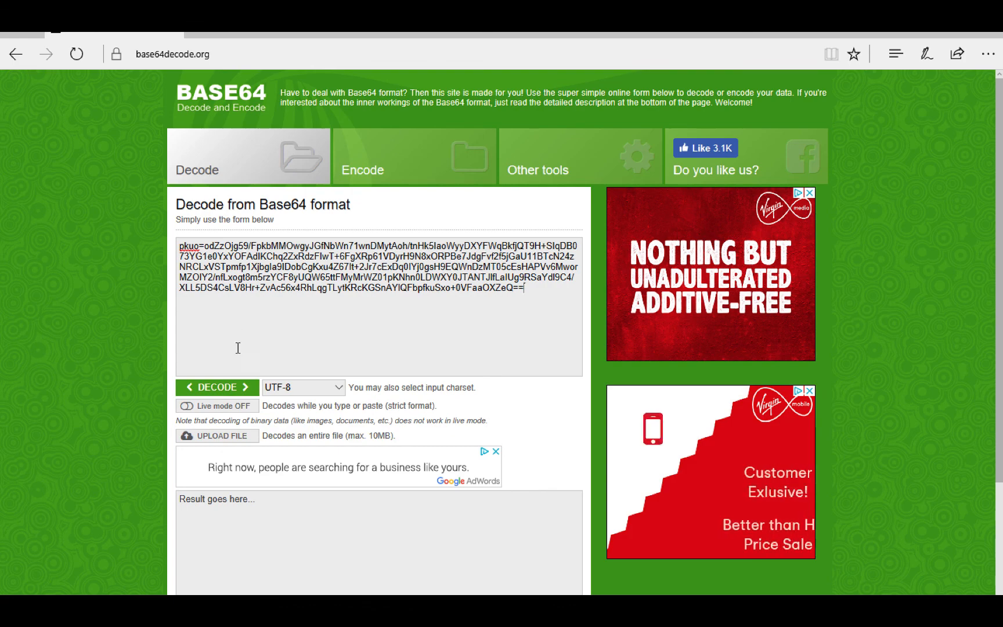
{"action": "left_click", "coordinate": [227, 391]}
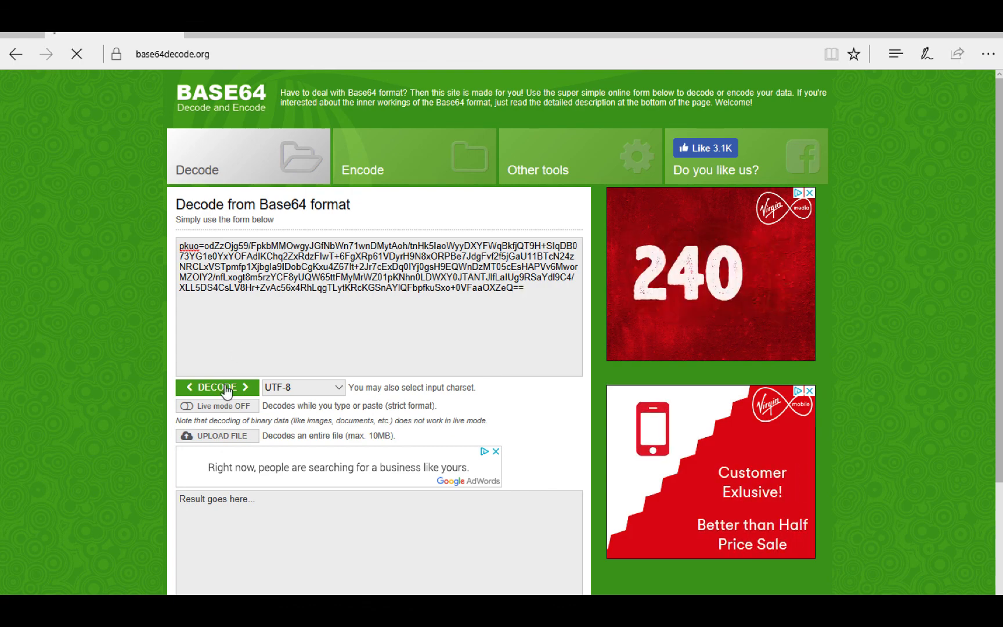
{"action": "scroll", "coordinate": [218, 279], "scroll_direction": "down", "scroll_amount": 3}
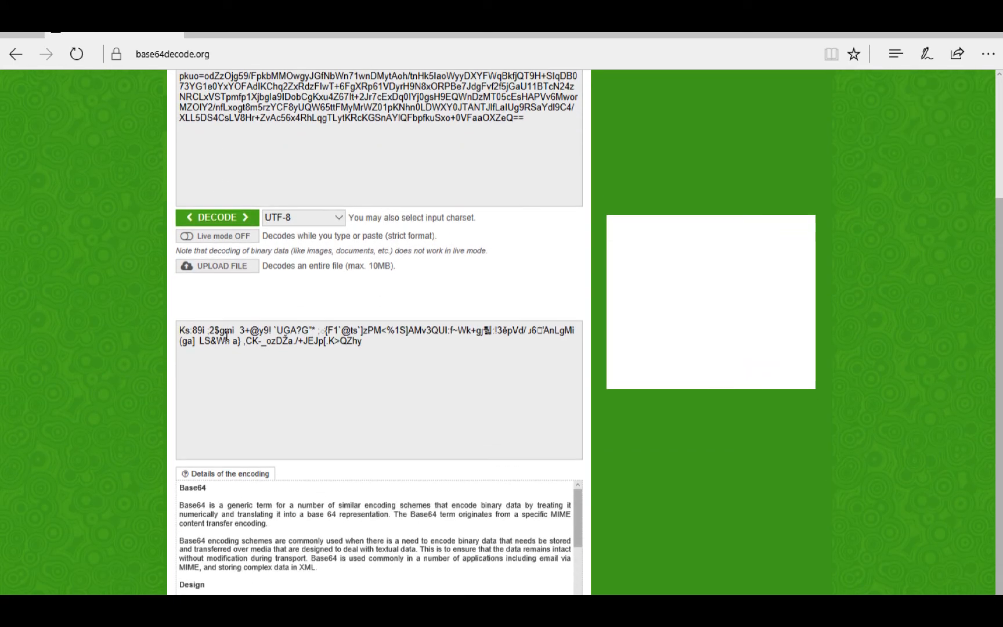
Check the decoded output for readable text and return to the TCP stream in Wireshark
{"action": "left_click_drag", "start_coordinate": [396, 340], "coordinate": [196, 329]}
{"action": "left_click", "coordinate": [196, 328]}
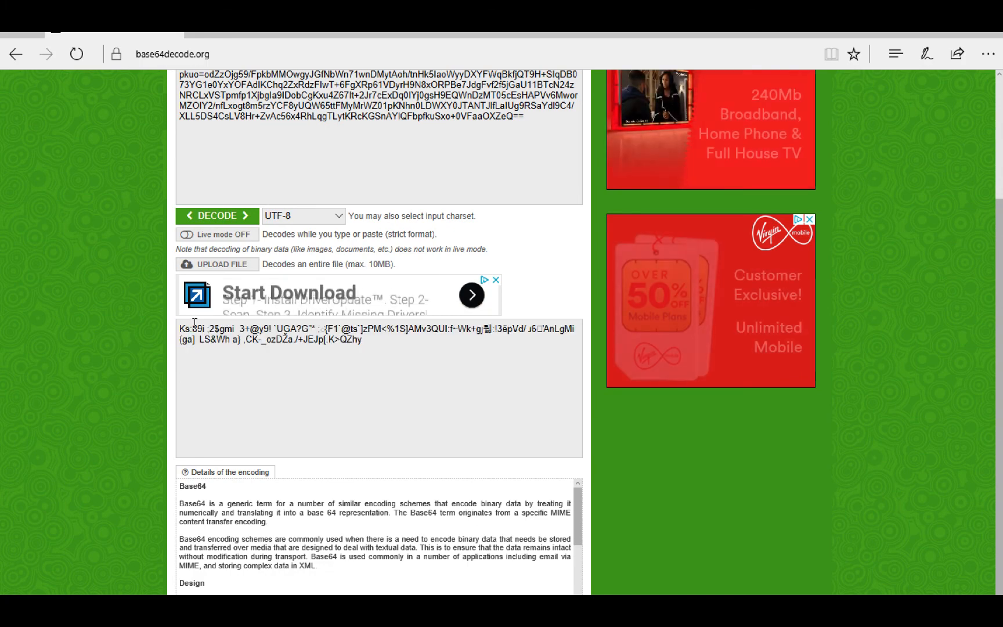
{"action": "scroll", "coordinate": [251, 333], "scroll_direction": "up", "scroll_amount": 1}
{"action": "scroll", "coordinate": [249, 333], "scroll_direction": "up", "scroll_amount": 2}
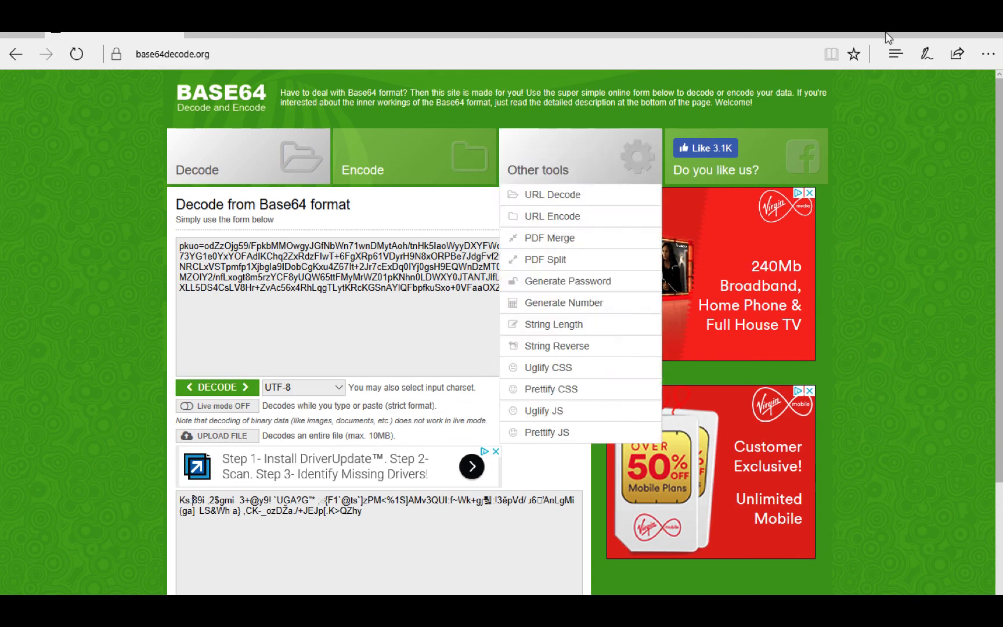
{"action": "left_click", "coordinate": [934, 35]}
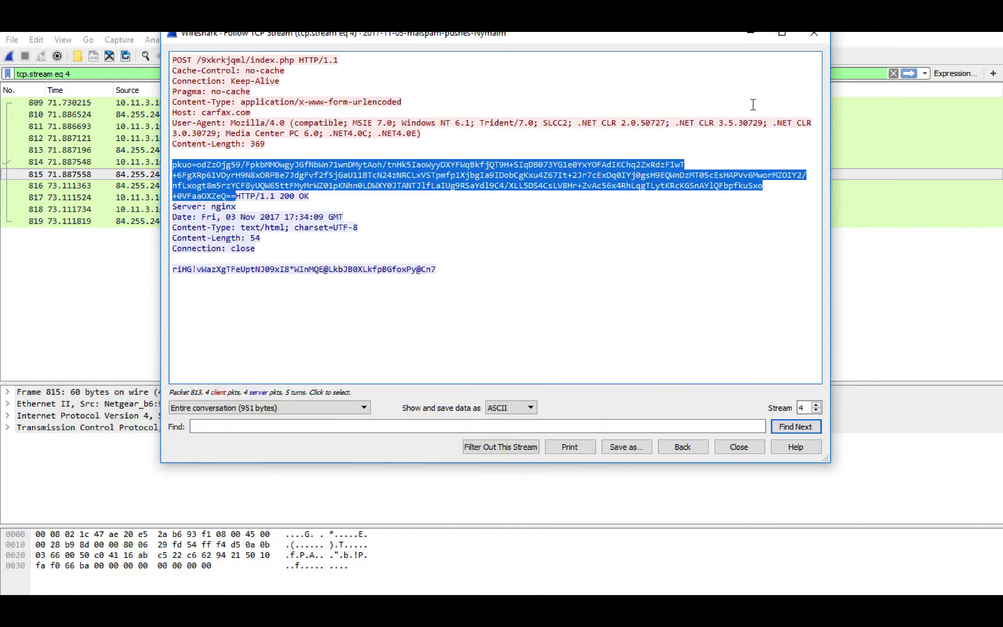
Examine the encoded POST body, the server's response string and the Host header in the stream, and close the stream window
{"action": "left_click", "coordinate": [568, 163]}
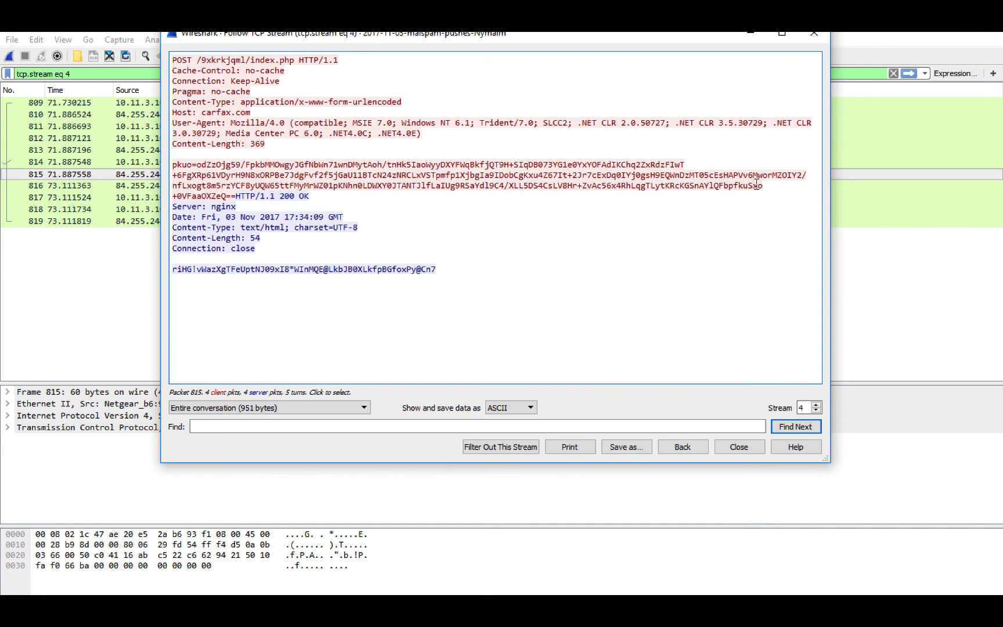
{"action": "left_click_drag", "start_coordinate": [757, 184], "coordinate": [196, 165]}
{"action": "left_click", "coordinate": [228, 173]}
{"action": "left_click_drag", "start_coordinate": [231, 195], "coordinate": [174, 167]}
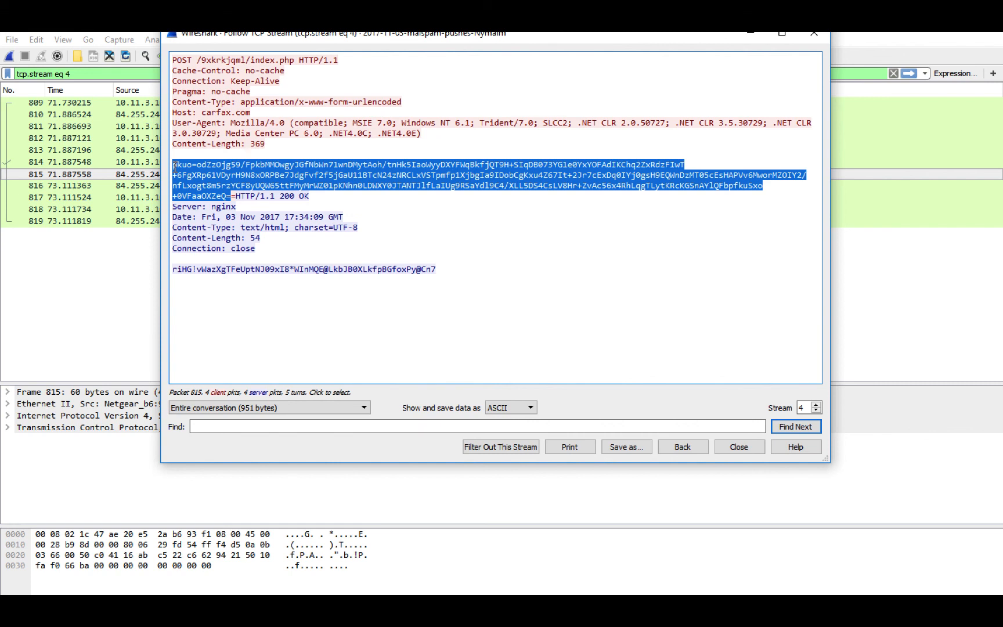
{"action": "left_click", "coordinate": [249, 195]}
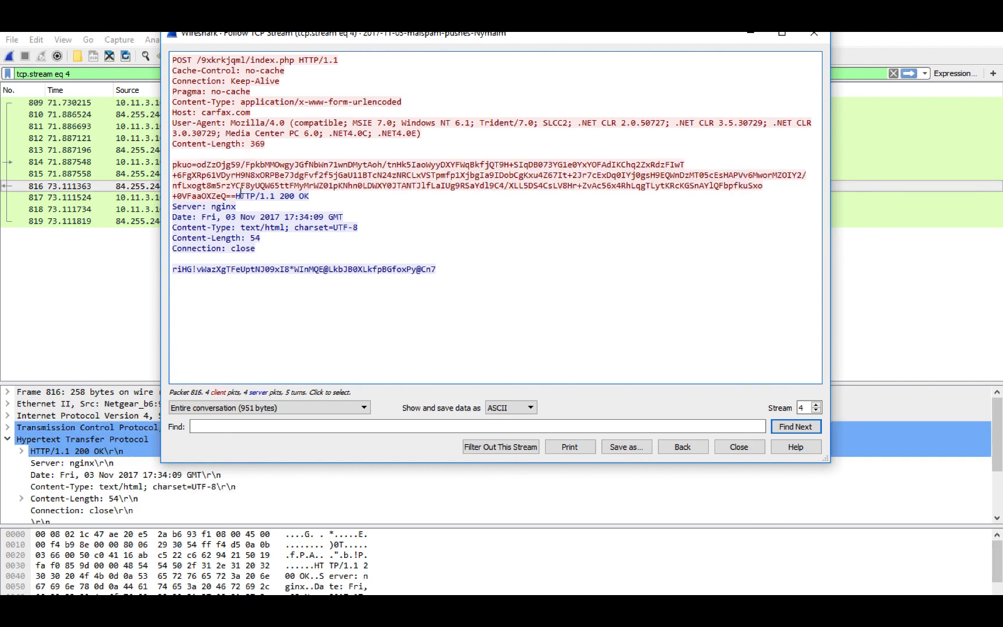
{"action": "left_click_drag", "start_coordinate": [236, 195], "coordinate": [174, 166]}
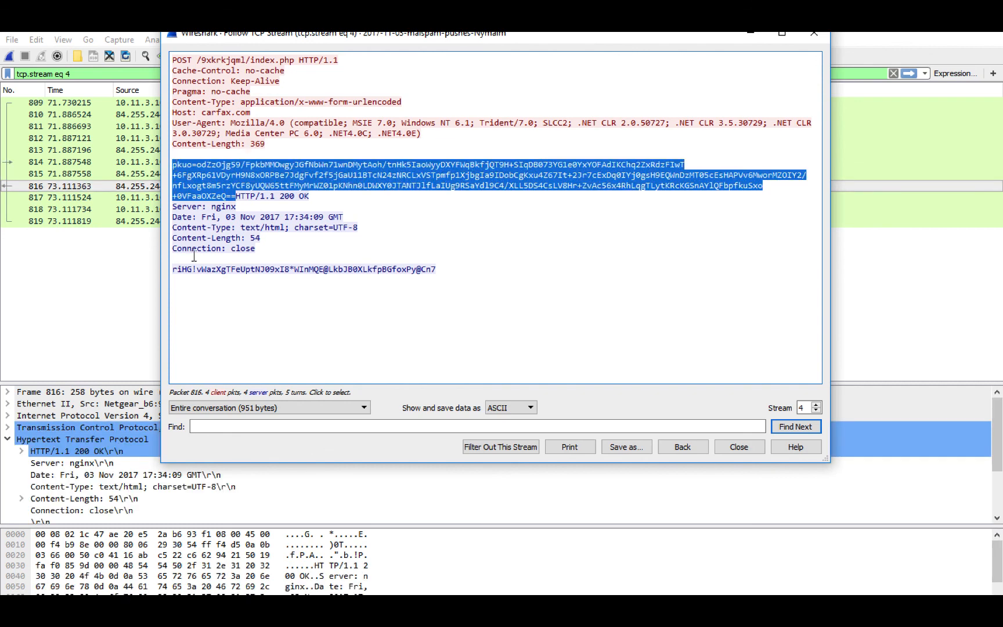
{"action": "left_click_drag", "start_coordinate": [174, 269], "coordinate": [444, 269]}
{"action": "left_click", "coordinate": [250, 113]}
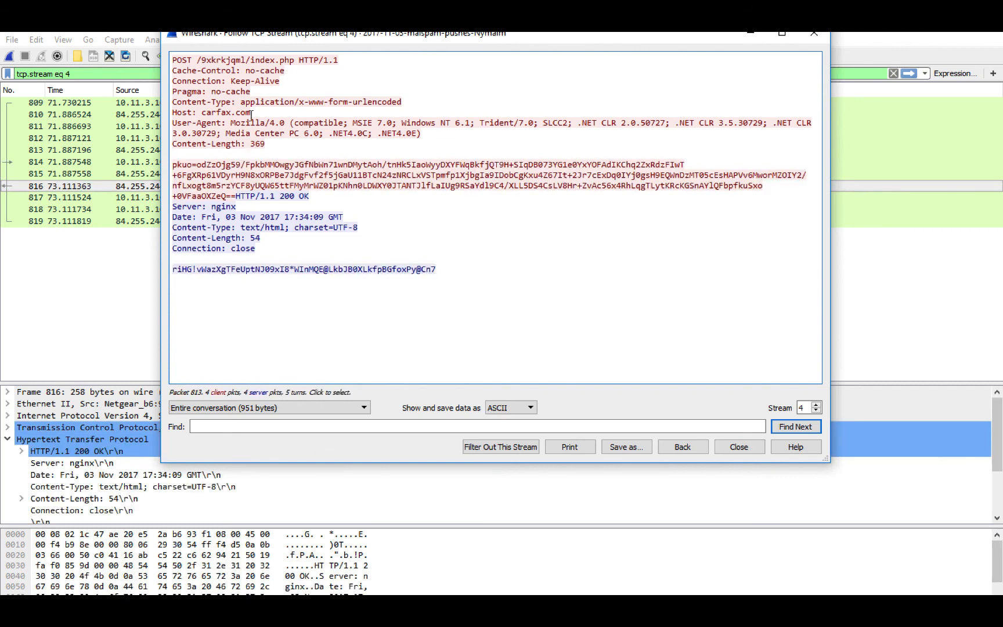
{"action": "left_click", "coordinate": [814, 34]}
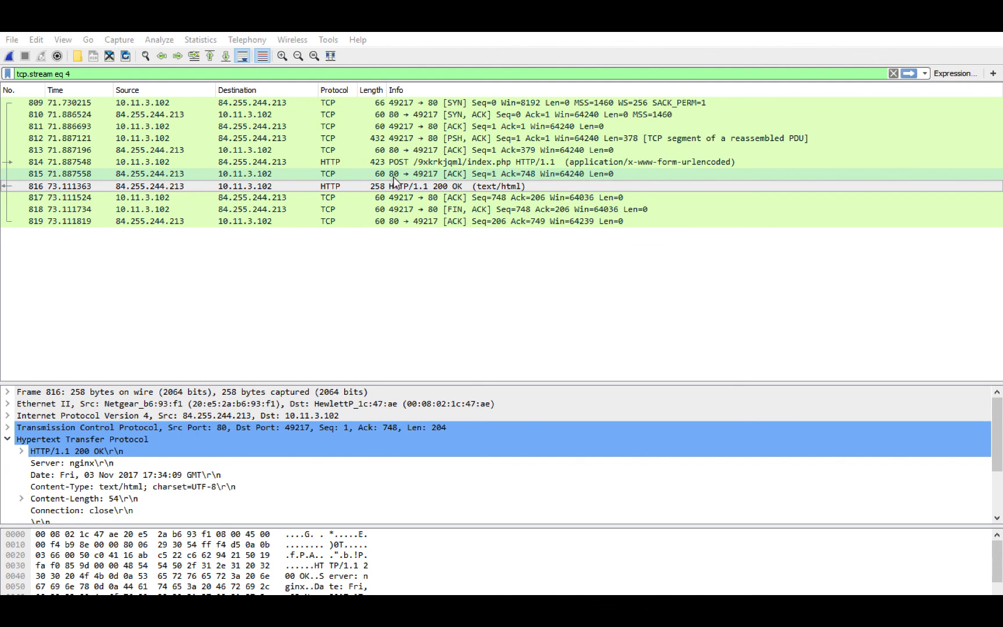
Expand the Transmission Control Protocol details of SYN packet 809 and examine its ports, flags and options
{"action": "left_click", "coordinate": [238, 106]}
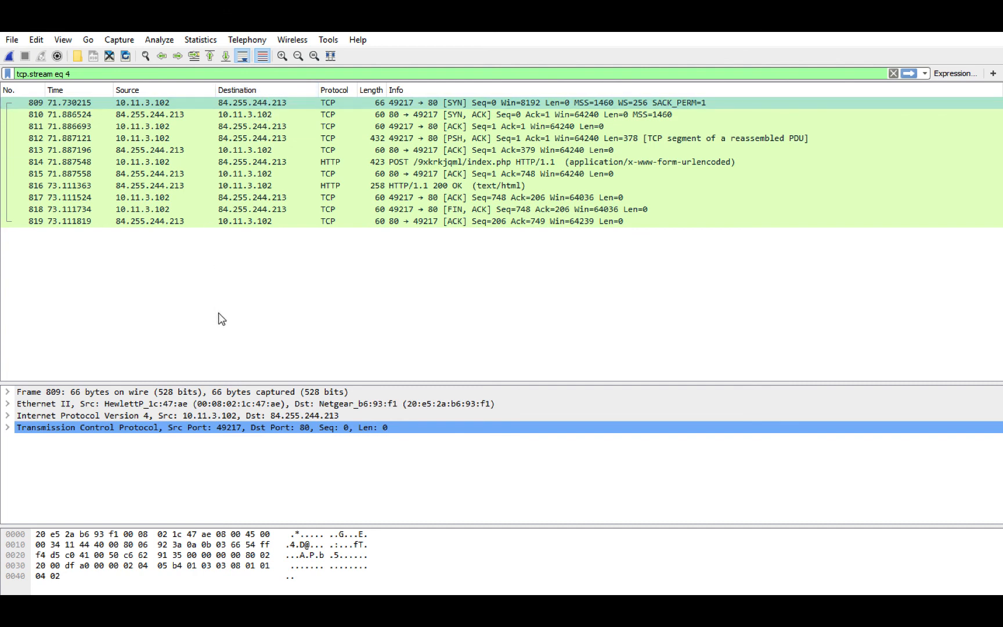
{"action": "double_click", "coordinate": [18, 425]}
{"action": "scroll", "coordinate": [94, 463], "scroll_direction": "down", "scroll_amount": 4}
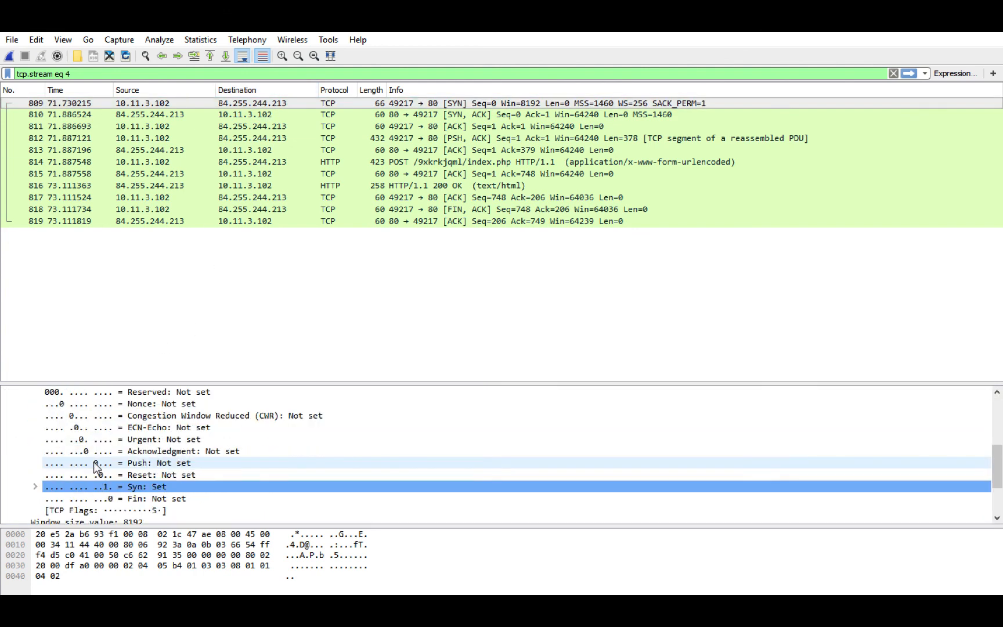
{"action": "scroll", "coordinate": [93, 462], "scroll_direction": "down", "scroll_amount": 2}
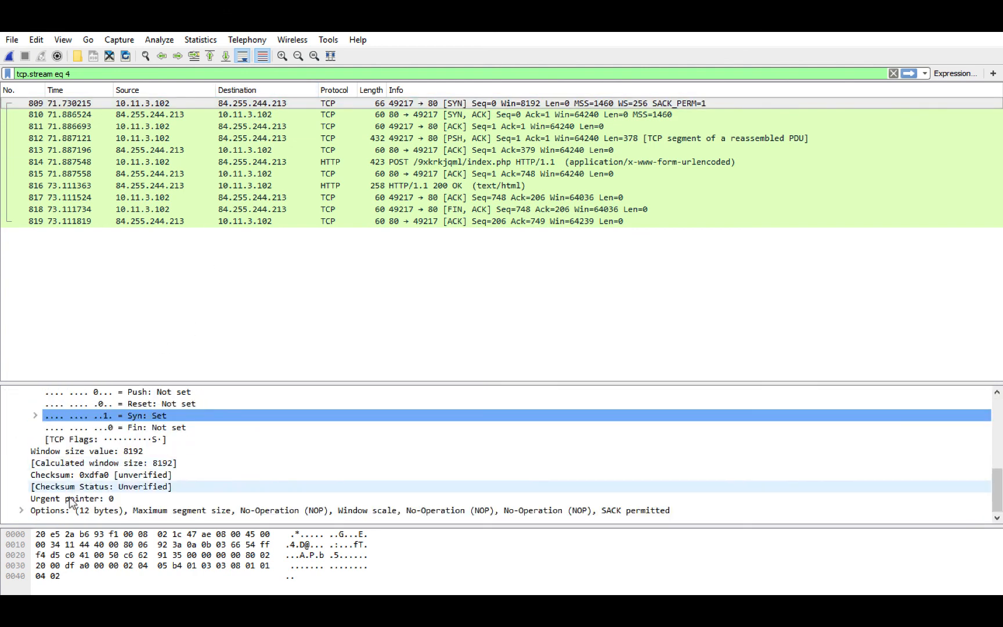
{"action": "scroll", "coordinate": [68, 479], "scroll_direction": "up", "scroll_amount": 3}
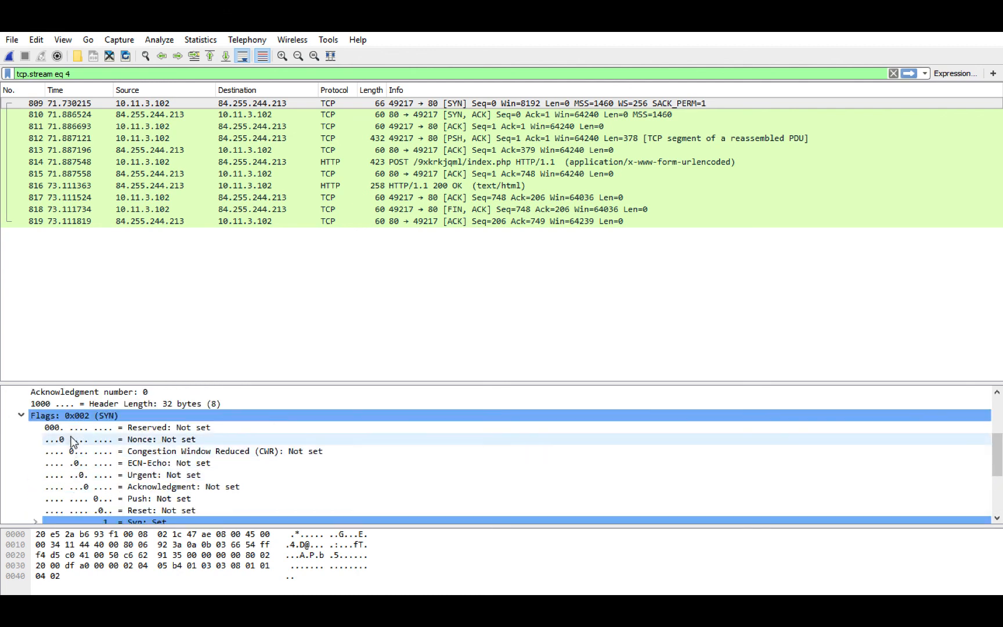
{"action": "scroll", "coordinate": [71, 436], "scroll_direction": "up", "scroll_amount": 2}
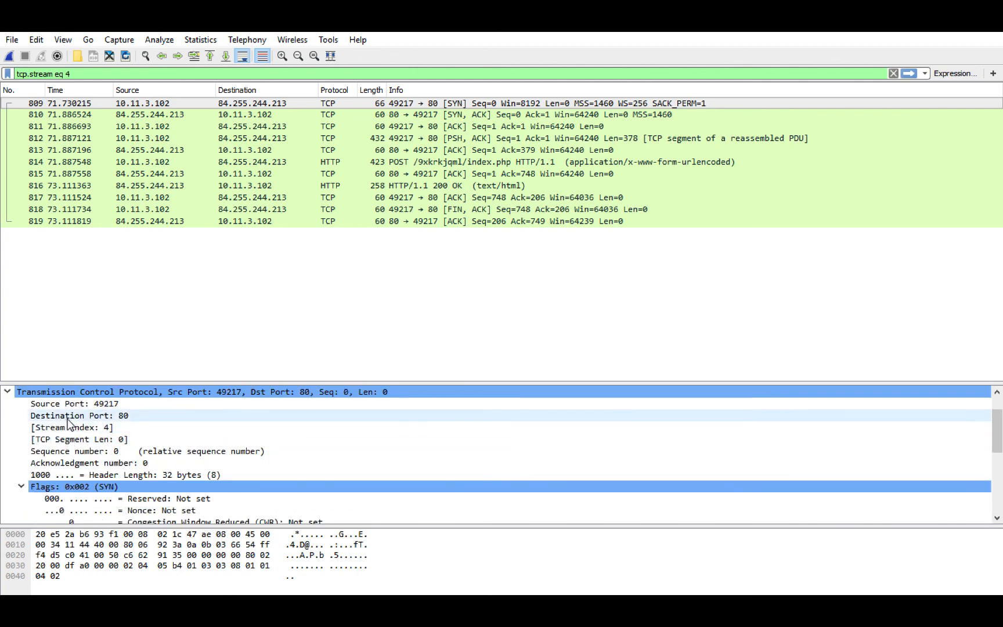
{"action": "scroll", "coordinate": [68, 421], "scroll_direction": "up", "scroll_amount": 1}
Expand the IPv4 details of packet 809 and apply its destination address 84.255.244.213 as the display filter
{"action": "left_click", "coordinate": [9, 415]}
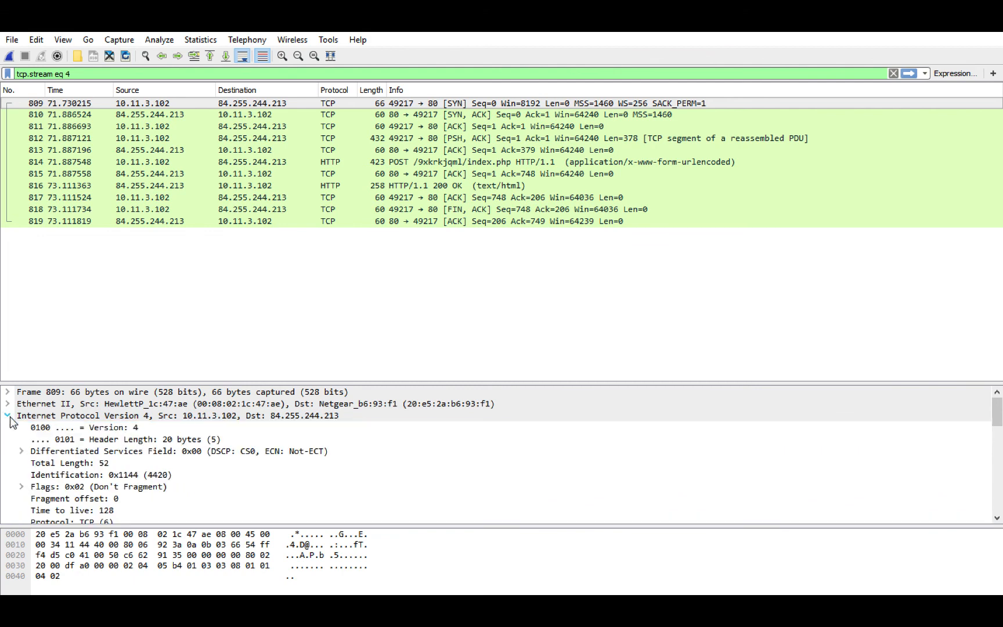
{"action": "scroll", "coordinate": [67, 451], "scroll_direction": "down", "scroll_amount": 3}
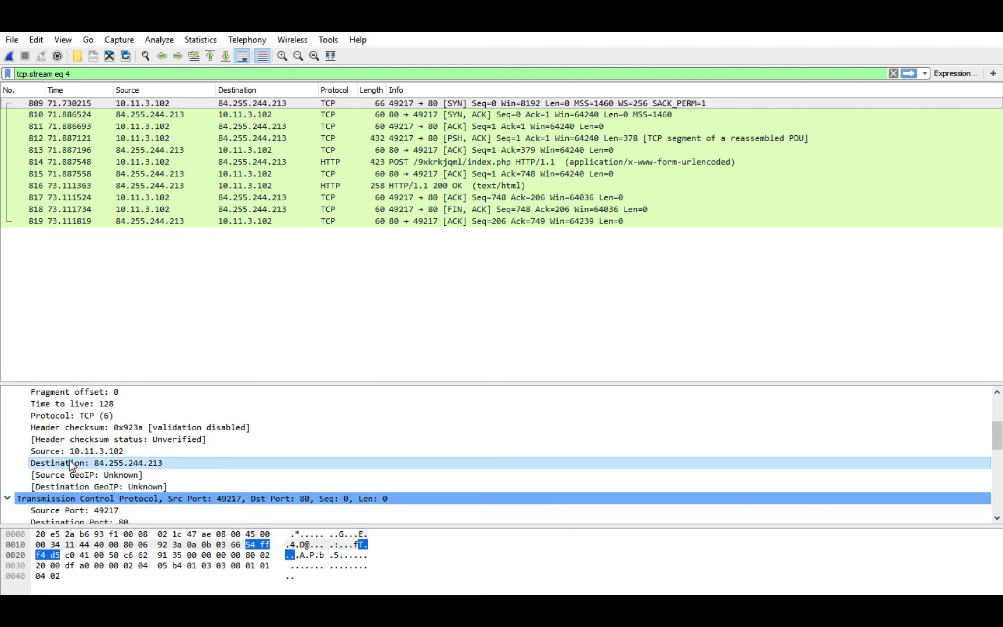
{"action": "right_click", "coordinate": [70, 465]}
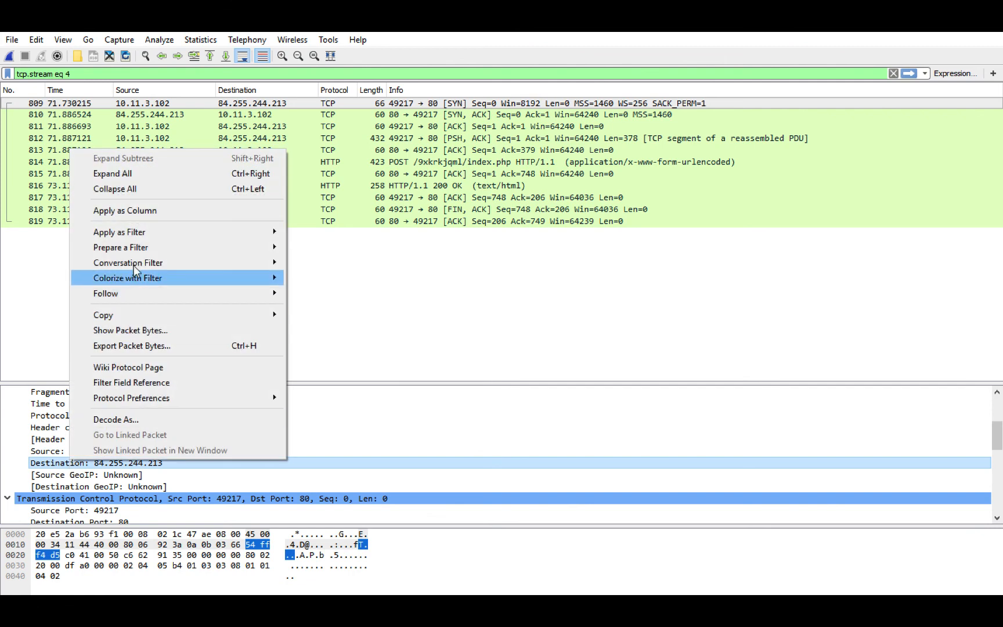
{"action": "mouse_move", "coordinate": [138, 232]}
{"action": "left_click", "coordinate": [326, 232]}
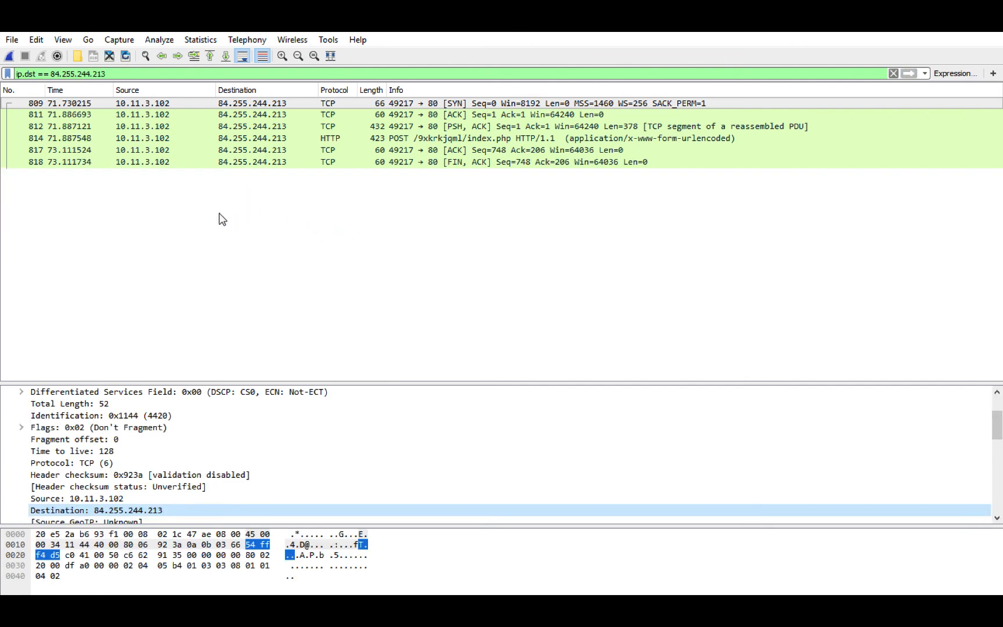
Try to filter for DNS answers with dns.a == 84.255.244.213 as the display filter
{"action": "left_click", "coordinate": [35, 74]}
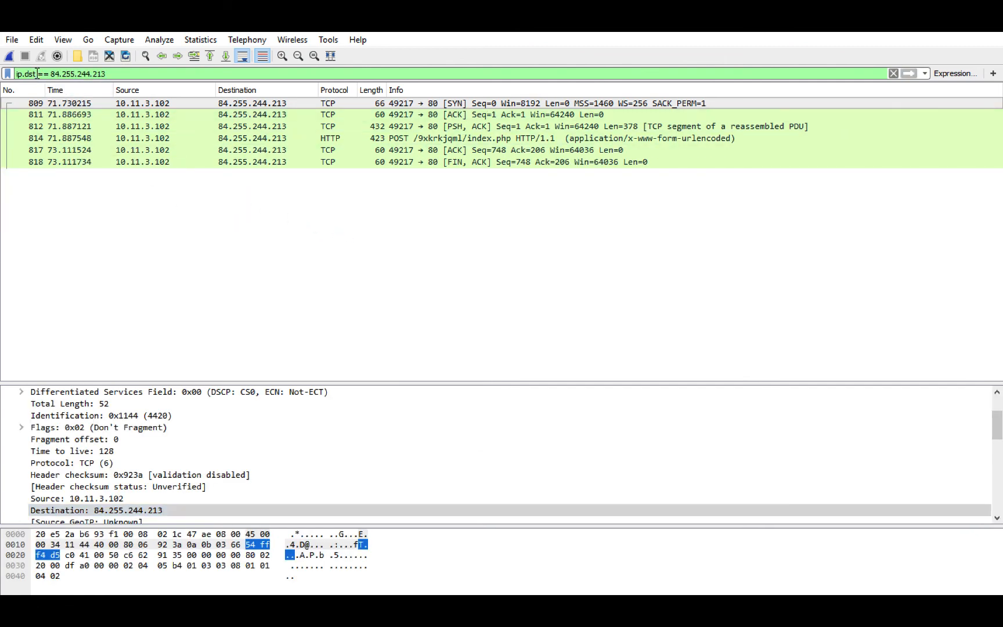
{"action": "left_click_drag", "start_coordinate": [37, 74], "coordinate": [17, 74]}
{"action": "type", "text": "d"}
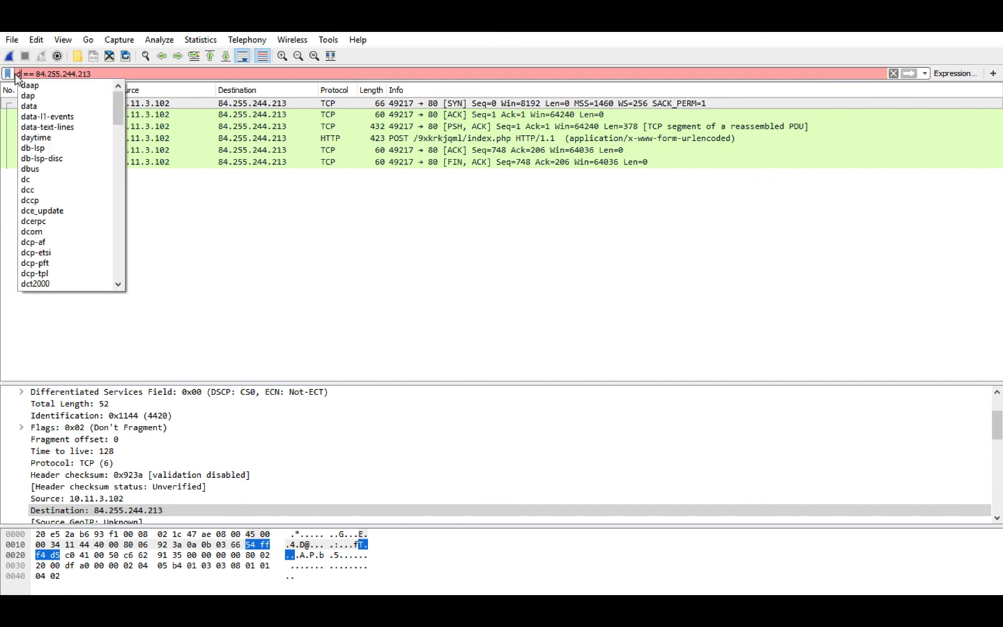
{"action": "type", "text": "ns.a"}
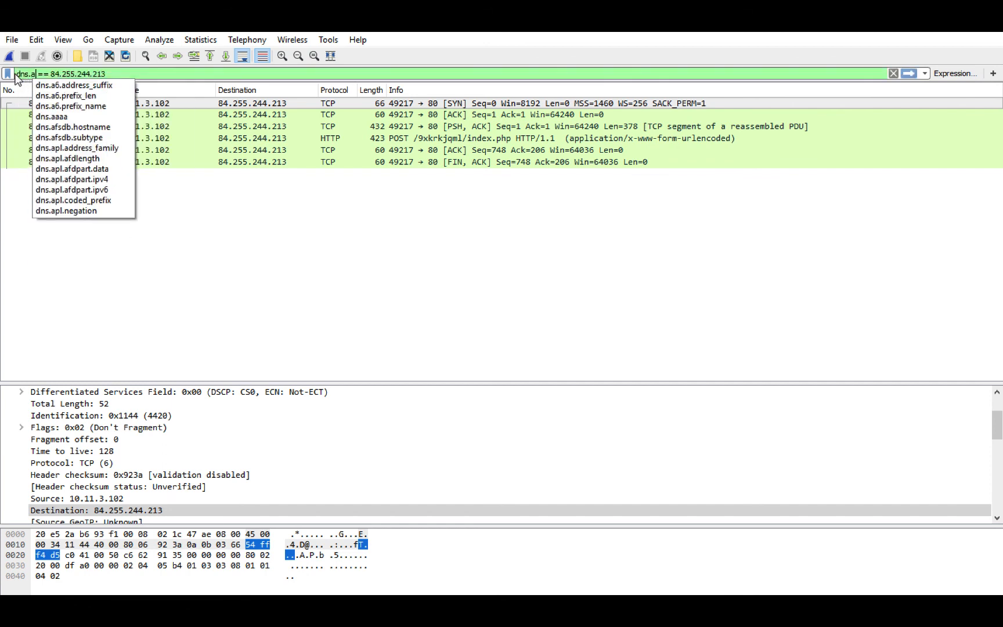
{"action": "key", "text": "Return"}
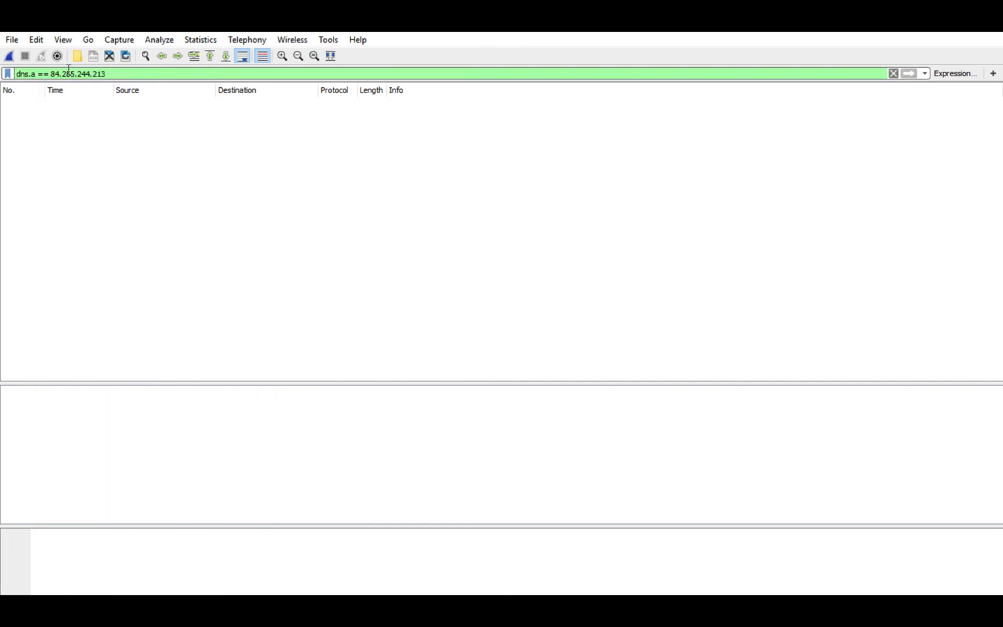
Replace the whole display filter expression with dns and apply it
{"action": "left_click_drag", "start_coordinate": [52, 75], "coordinate": [16, 78]}
{"action": "key", "text": "BackSpace"}
{"action": "left_click_drag", "start_coordinate": [86, 76], "coordinate": [12, 84]}
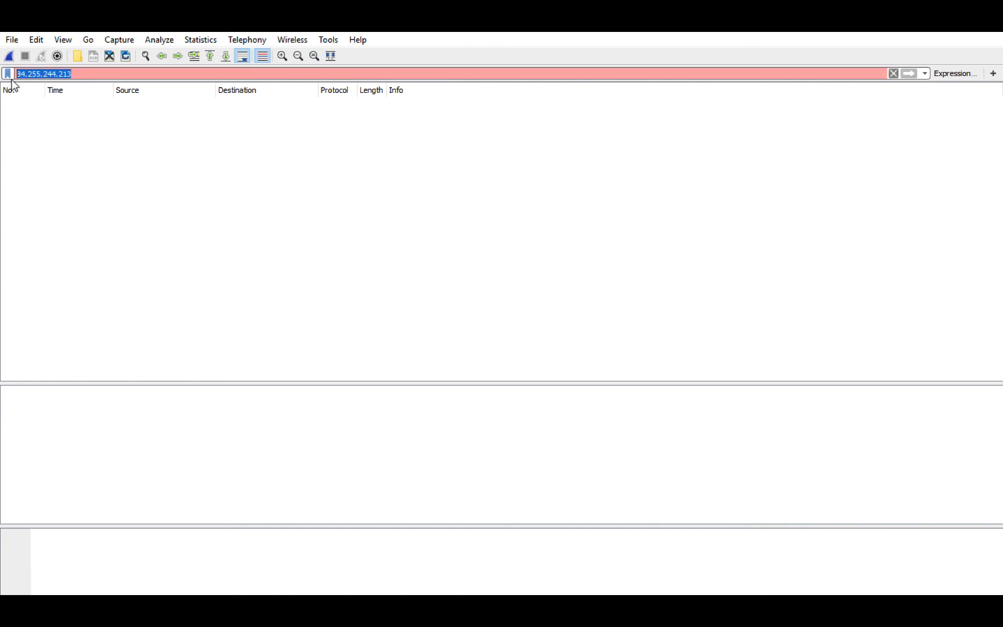
{"action": "key", "text": "BackSpace"}
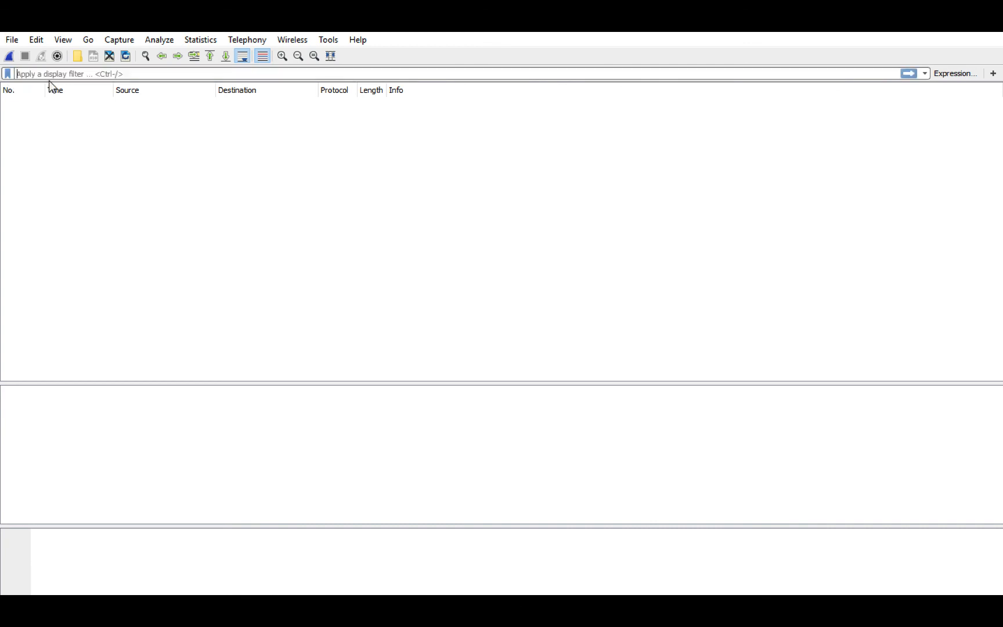
{"action": "type", "text": "dns"}
{"action": "key", "text": "Return"}
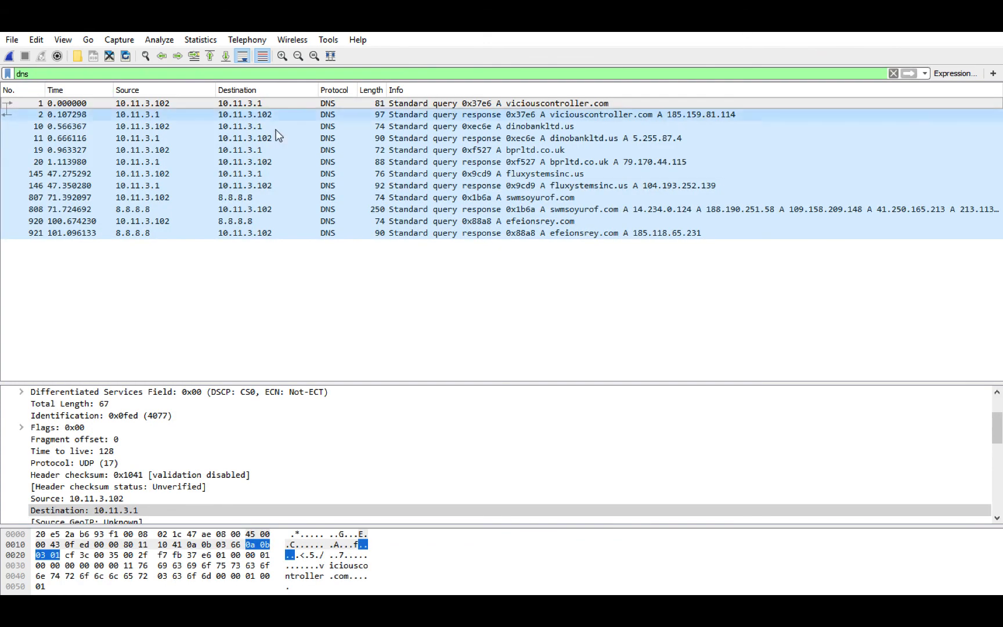
Examine the Answers section of DNS response packet 808 for the host addresses returned for swmsoyurof.com
{"action": "left_click", "coordinate": [533, 208]}
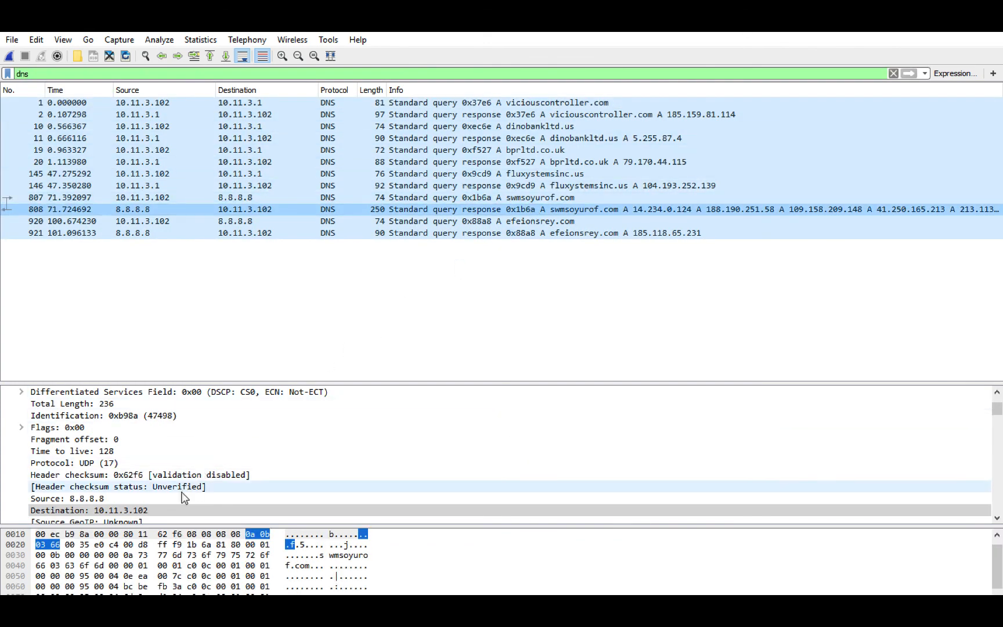
{"action": "scroll", "coordinate": [185, 494], "scroll_direction": "down", "scroll_amount": 9}
{"action": "scroll", "coordinate": [185, 493], "scroll_direction": "down", "scroll_amount": 3}
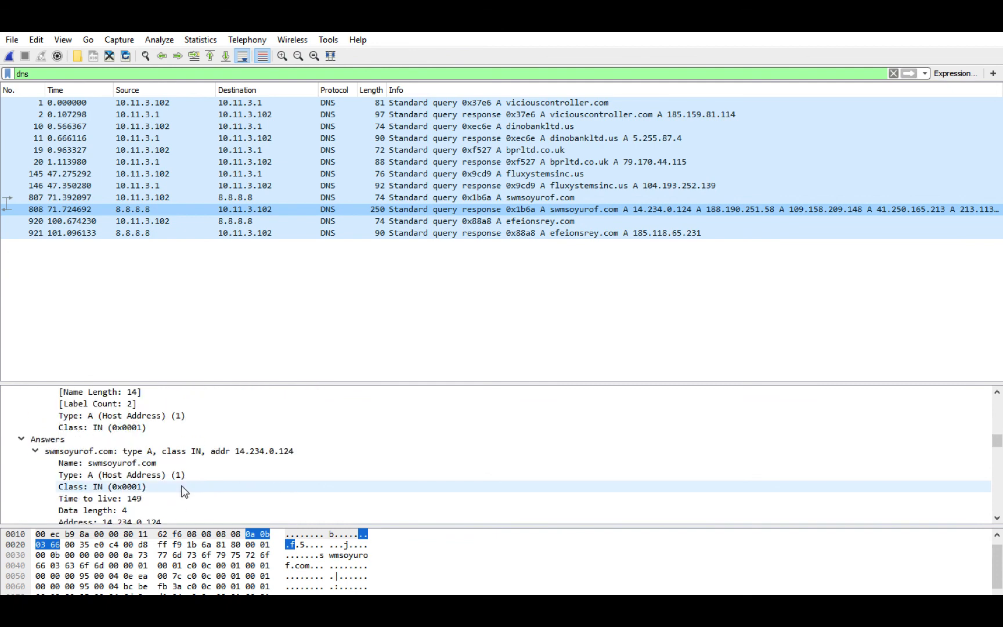
{"action": "scroll", "coordinate": [185, 476], "scroll_direction": "down", "scroll_amount": 2}
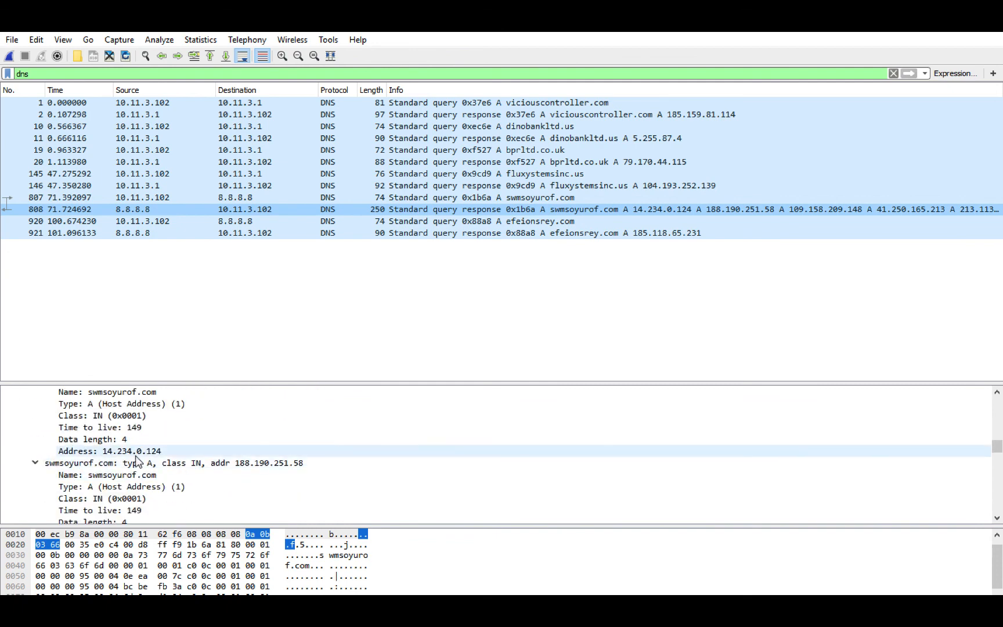
{"action": "scroll", "coordinate": [141, 450], "scroll_direction": "down", "scroll_amount": 2}
{"action": "scroll", "coordinate": [149, 461], "scroll_direction": "down", "scroll_amount": 2}
{"action": "scroll", "coordinate": [149, 464], "scroll_direction": "down", "scroll_amount": 1}
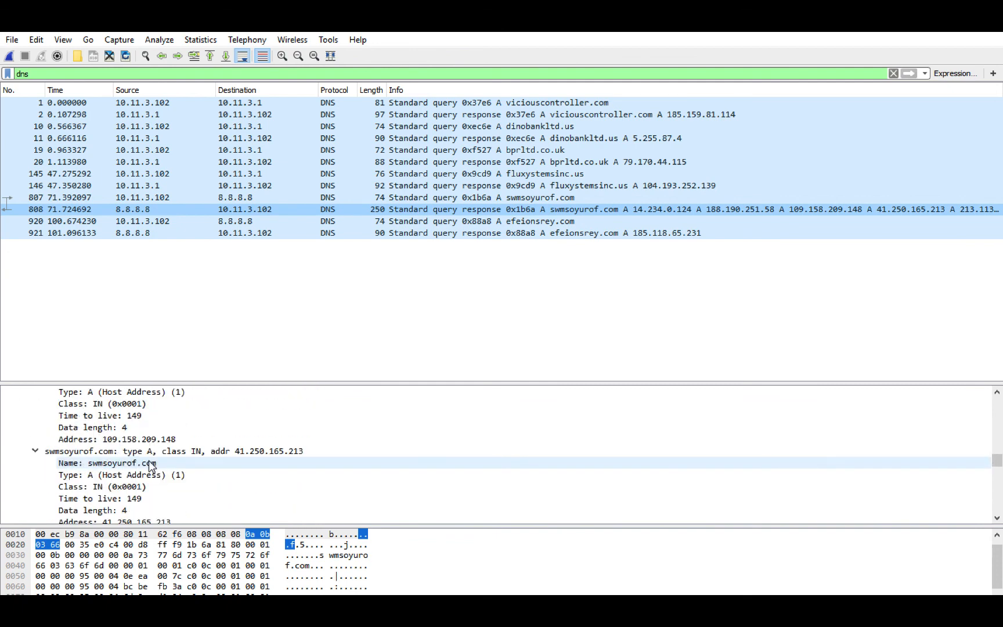
{"action": "scroll", "coordinate": [151, 466], "scroll_direction": "down", "scroll_amount": 2}
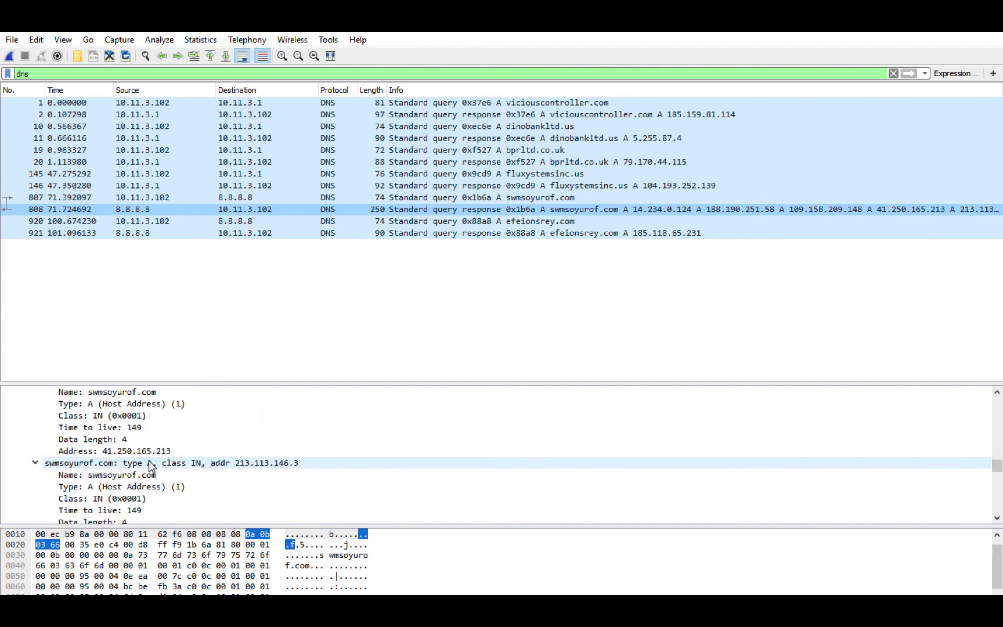
{"action": "scroll", "coordinate": [150, 465], "scroll_direction": "down", "scroll_amount": 2}
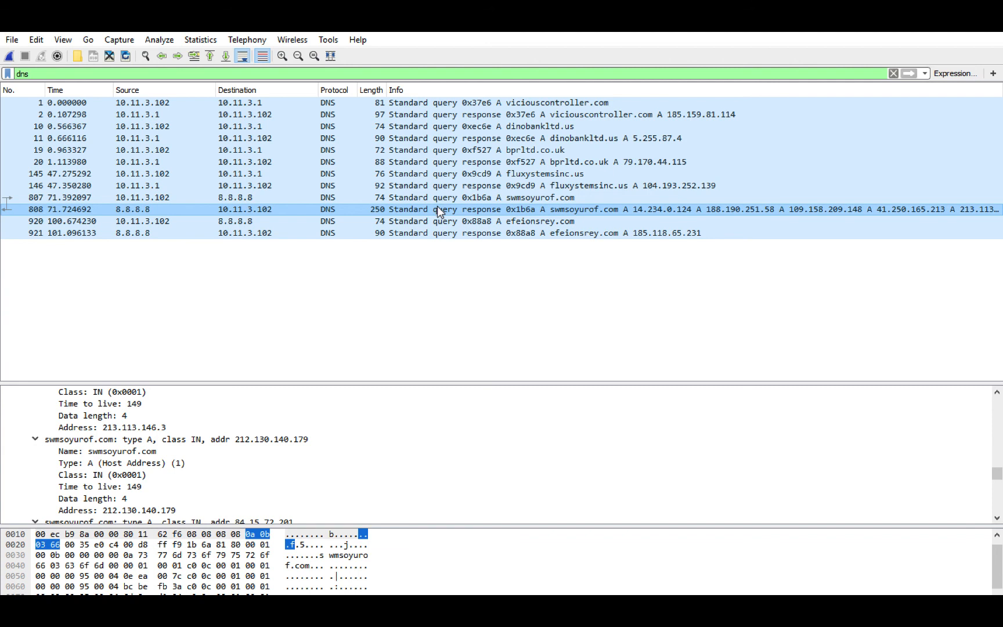
Apply http as the display filter and select packet 6, the GET request for /data/example/tMGhND
{"action": "left_click", "coordinate": [183, 73]}
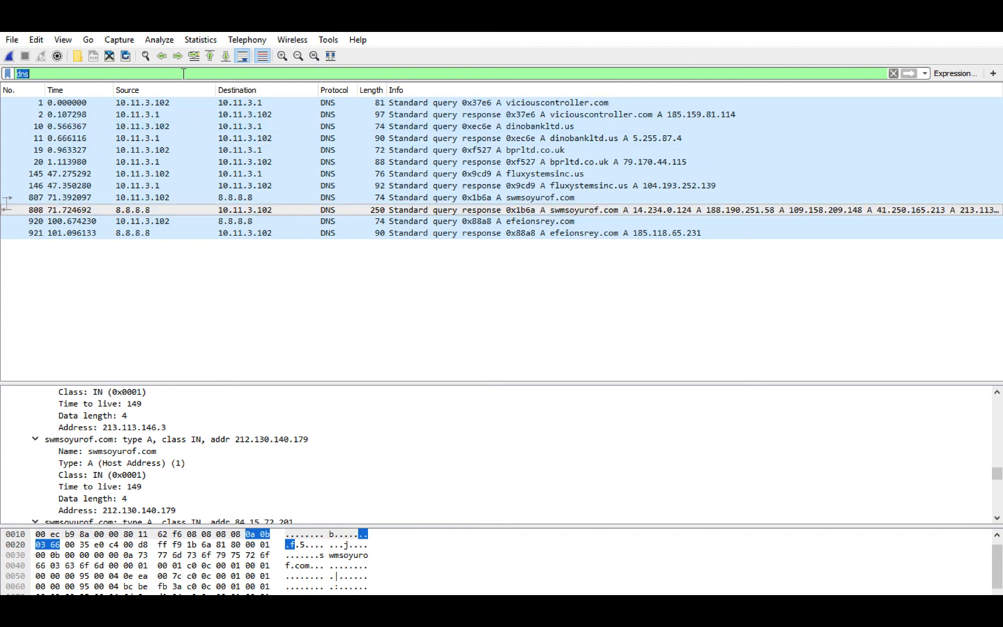
{"action": "type", "text": "http"}
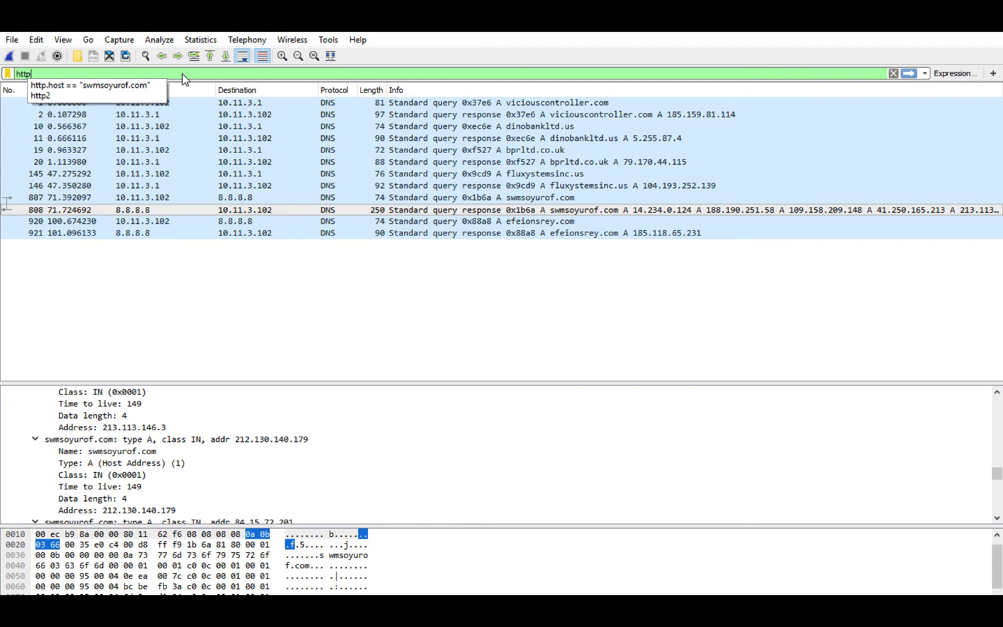
{"action": "key", "text": "Return"}
{"action": "left_click", "coordinate": [210, 186]}
{"action": "scroll", "coordinate": [211, 185], "scroll_direction": "down", "scroll_amount": 1}
{"action": "scroll", "coordinate": [210, 183], "scroll_direction": "up", "scroll_amount": 1}
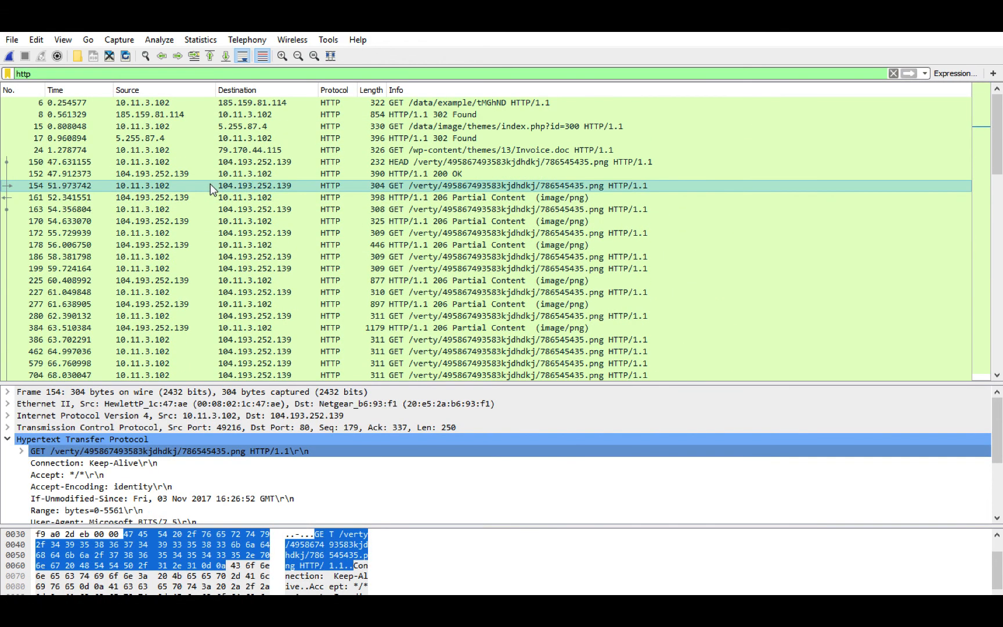
{"action": "left_click", "coordinate": [244, 103]}
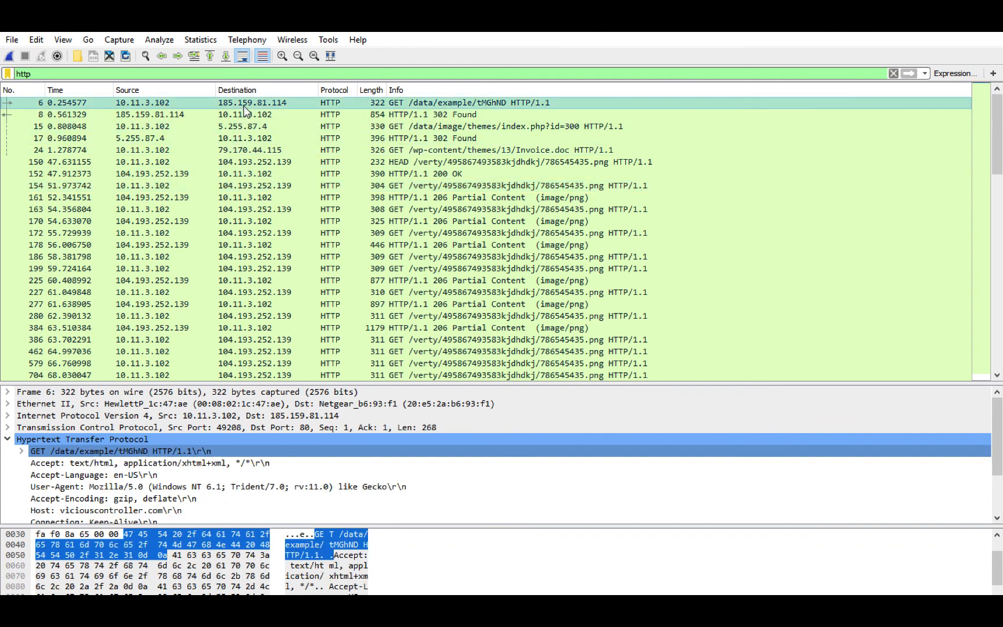
Compare the Hypertext Transfer Protocol details of response packet 8 and GET request packet 15
{"action": "left_click", "coordinate": [134, 73]}
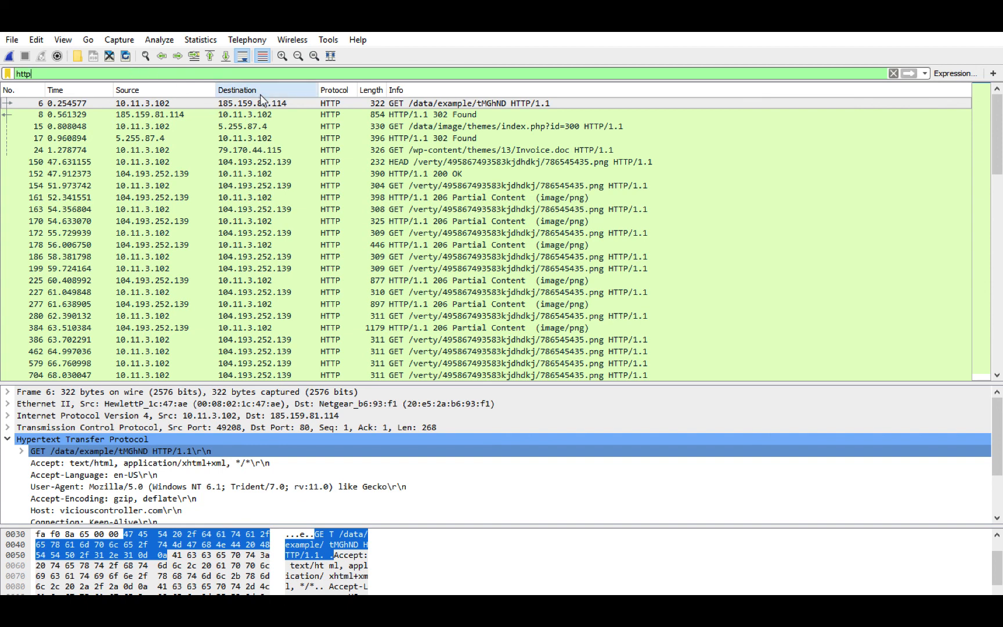
{"action": "left_click", "coordinate": [285, 116]}
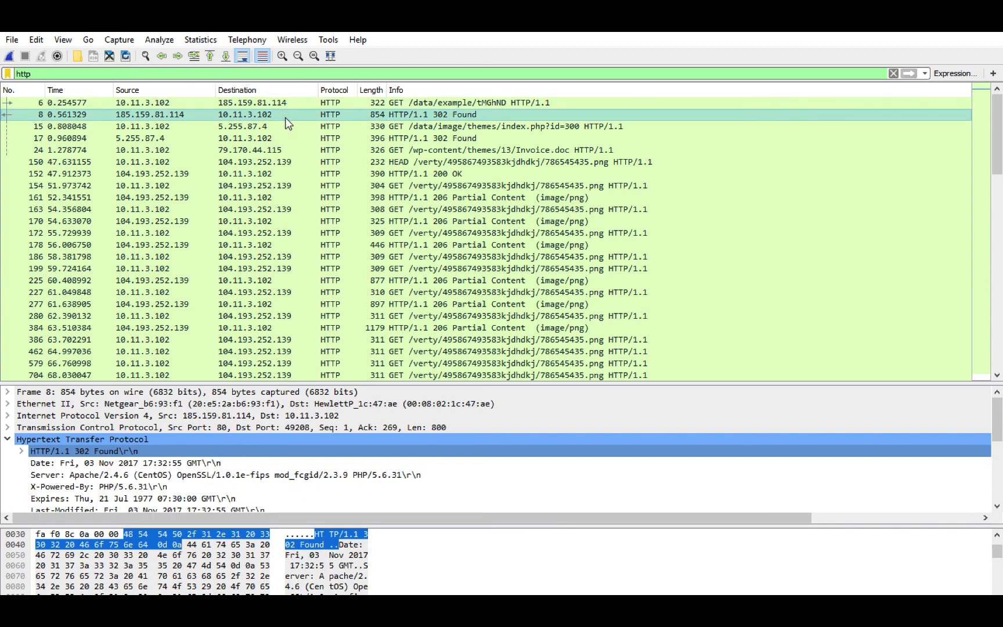
{"action": "left_click", "coordinate": [13, 440]}
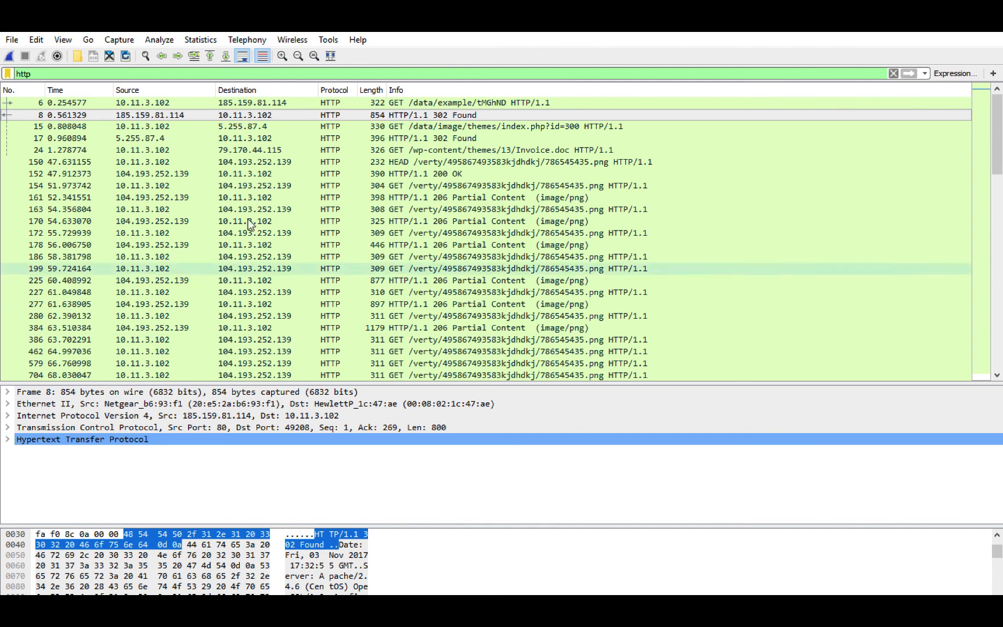
{"action": "left_click", "coordinate": [358, 128]}
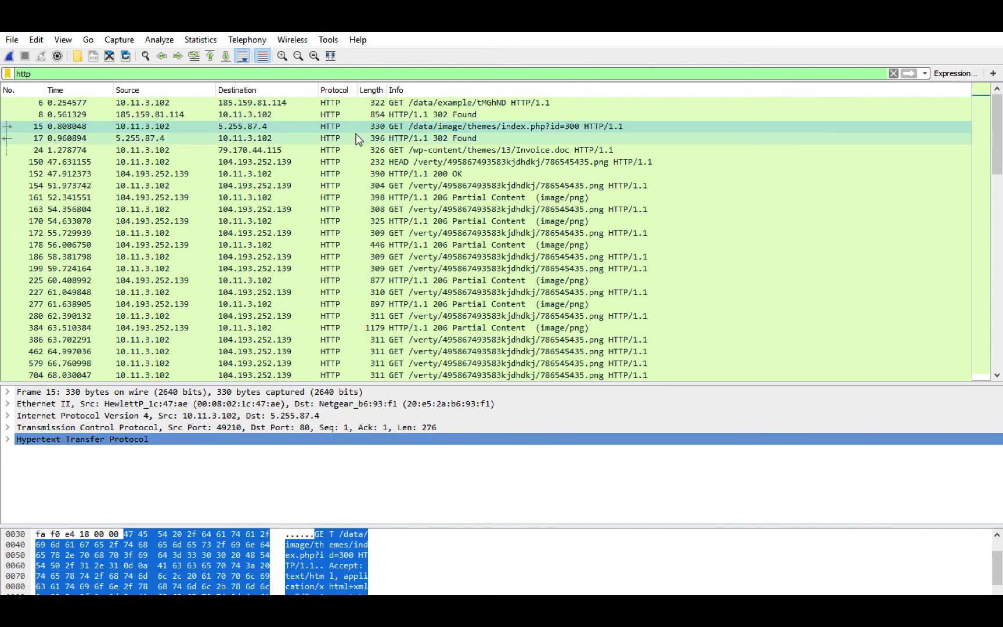
{"action": "left_click", "coordinate": [8, 440]}
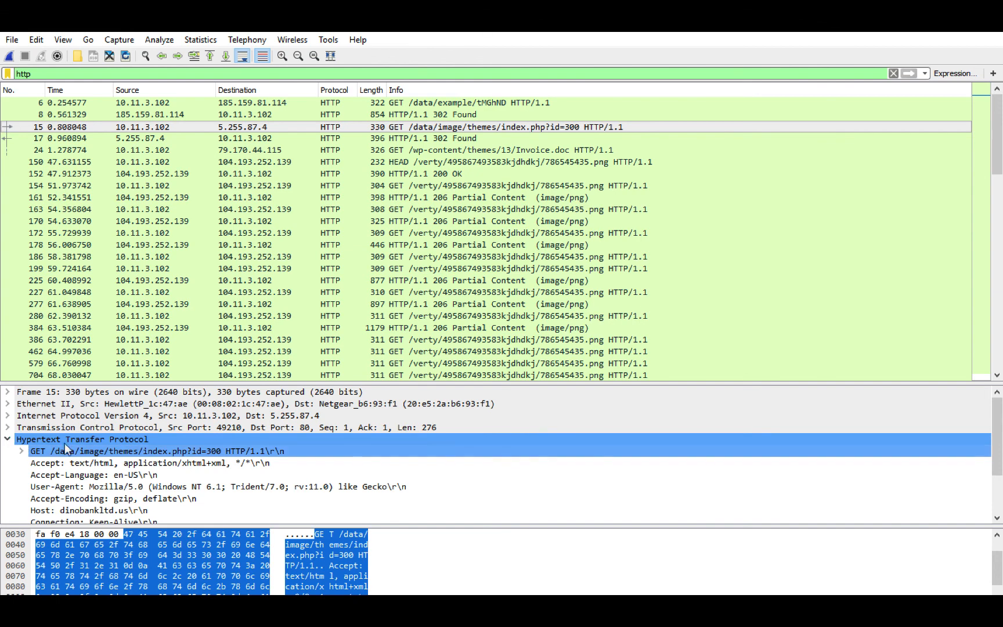
Extend the display filter to http.host, apply it and review the listed requests
{"action": "left_click", "coordinate": [106, 74]}
{"action": "type", "text": ".host"}
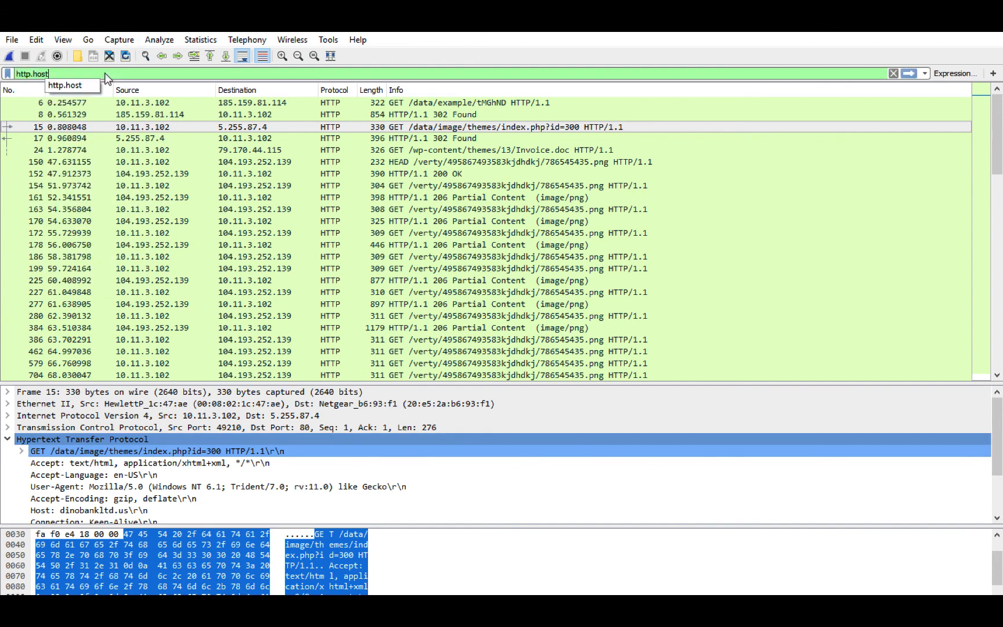
{"action": "key", "text": "Return"}
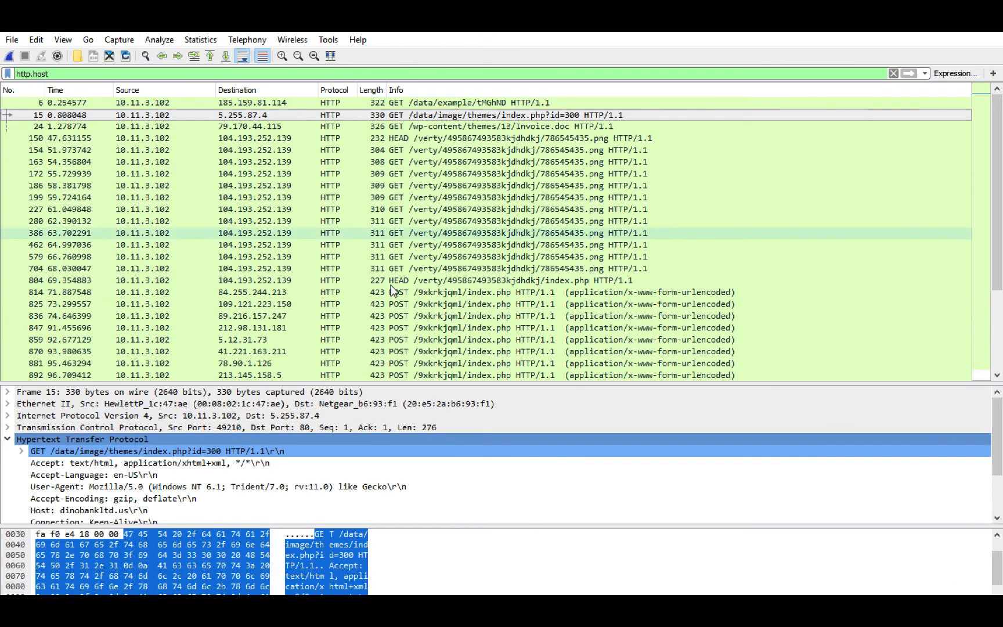
{"action": "scroll", "coordinate": [394, 291], "scroll_direction": "down", "scroll_amount": 2}
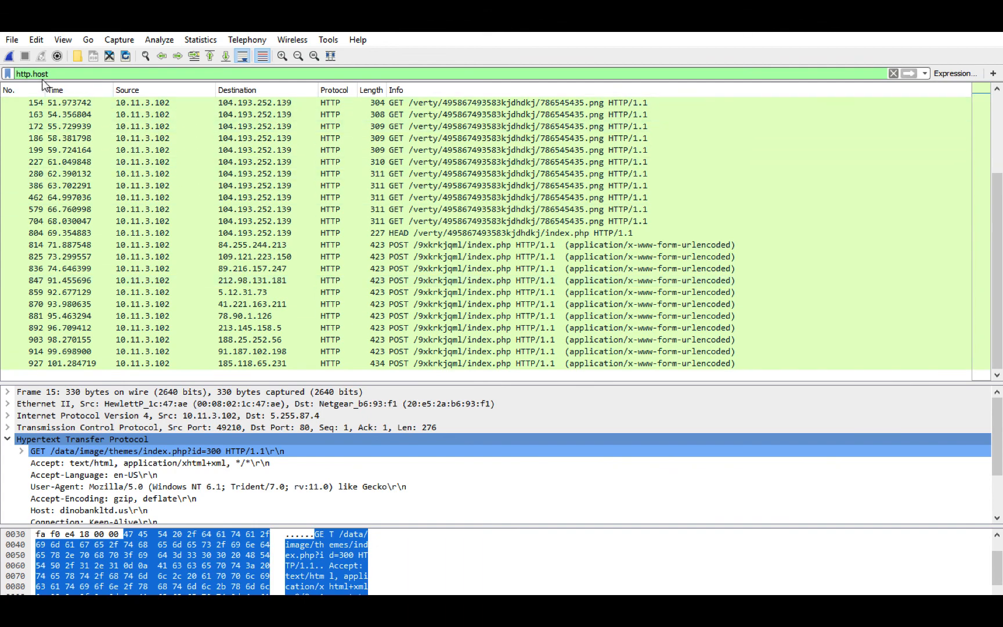
Negate the host condition by applying !http.host as the display filter
{"action": "key", "text": "Home"}
{"action": "type", "text": "!"}
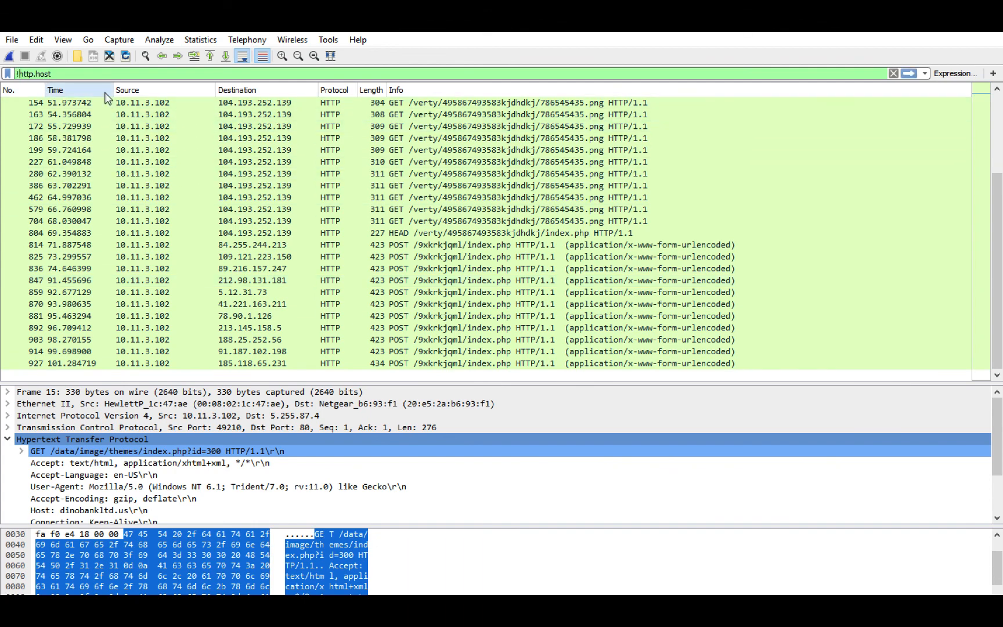
{"action": "key", "text": "Return"}
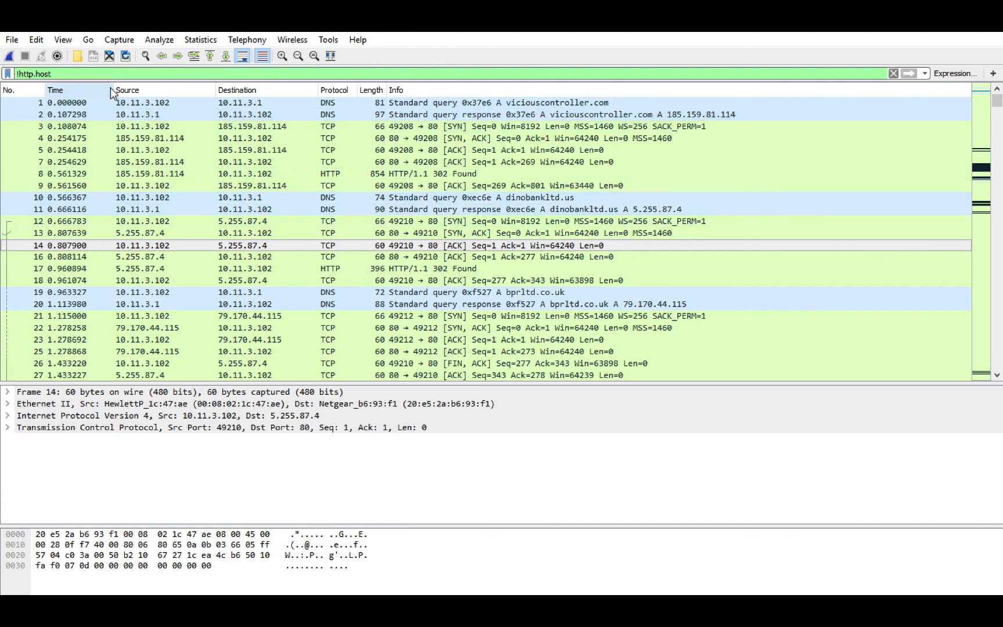
Limit the negated filter to HTTP traffic by applying http && !http.host
{"action": "type", "text": "http "}
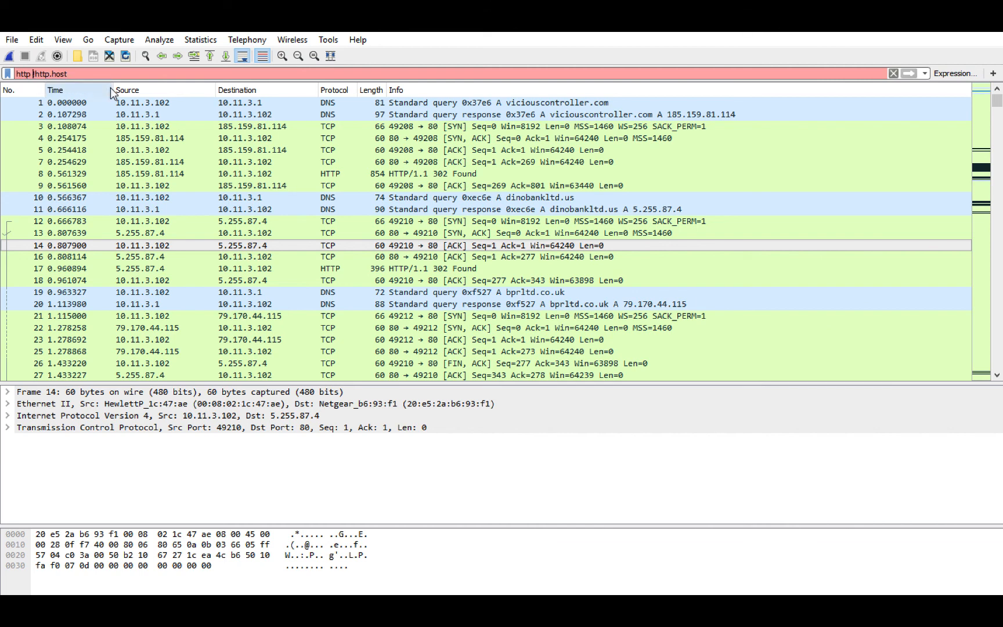
{"action": "type", "text": "&& !"}
{"action": "key", "text": "Return"}
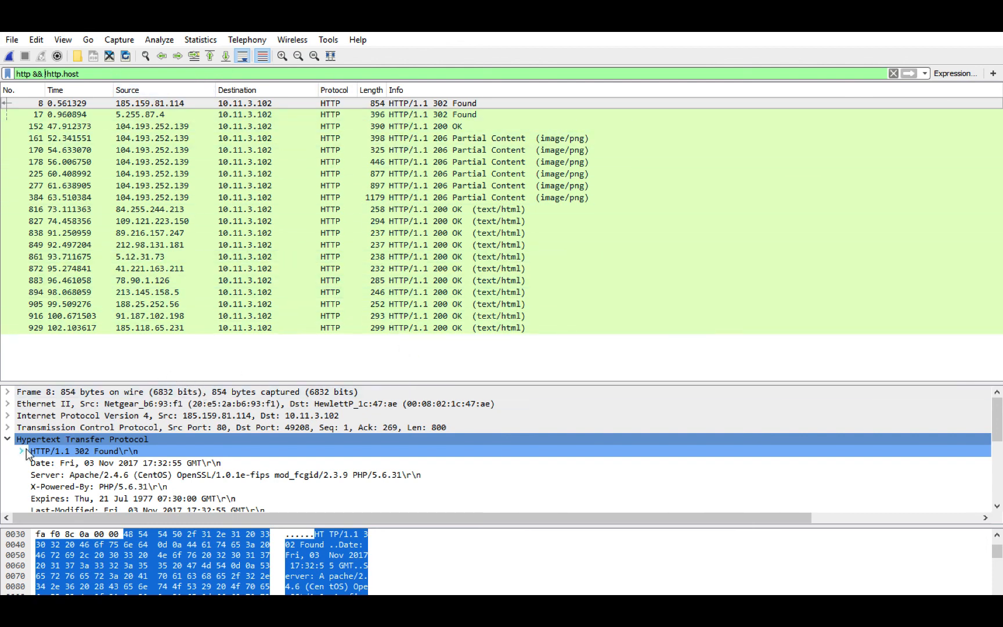
{"action": "type", "text": "!"}
{"action": "left_click", "coordinate": [98, 77]}
{"action": "type", "text": "&& h"}
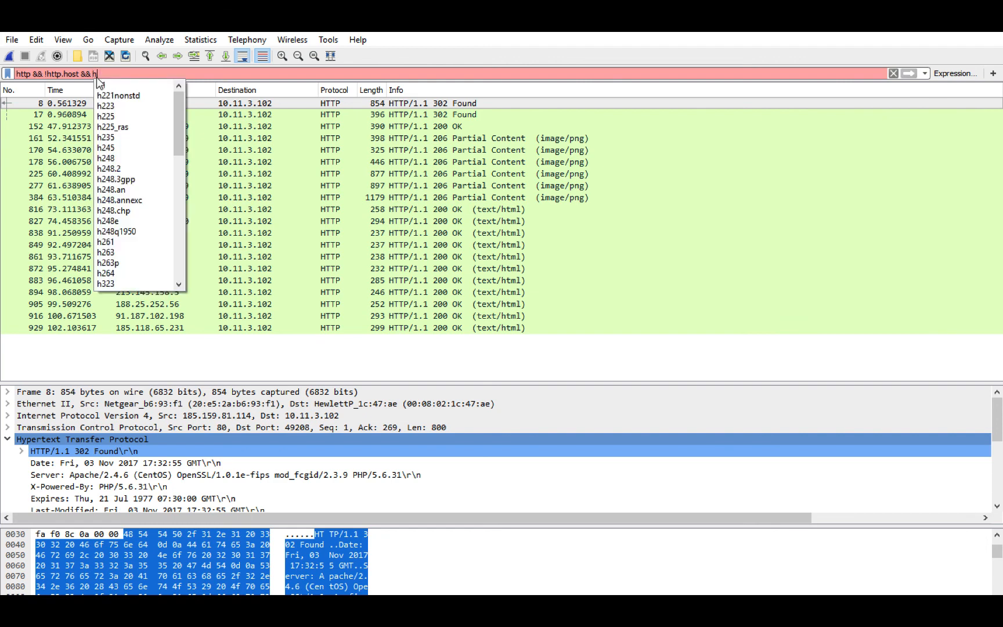
{"action": "type", "text": "ttp."}
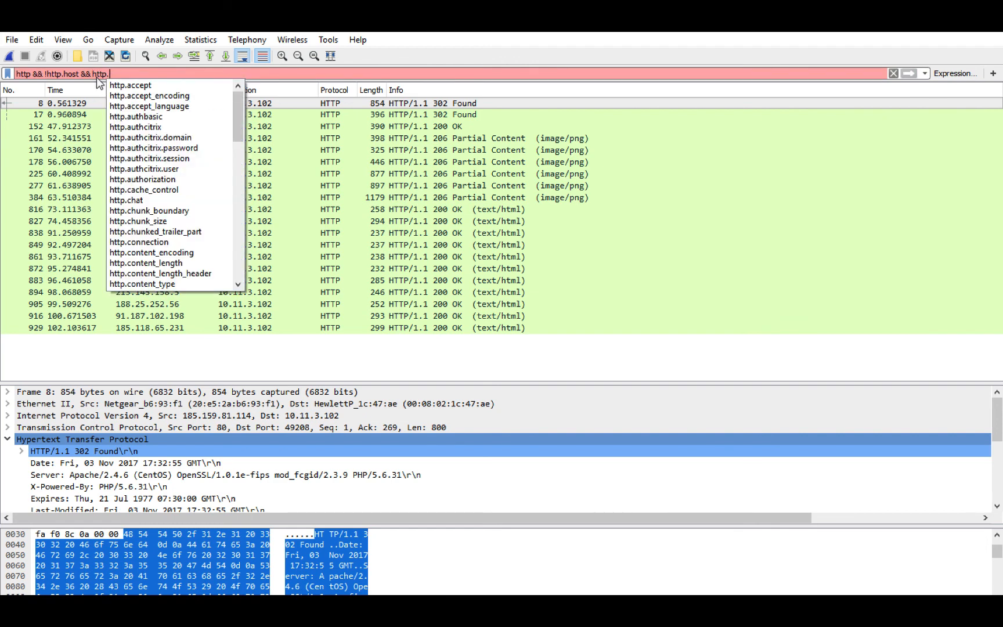
{"action": "key", "text": "Down"}
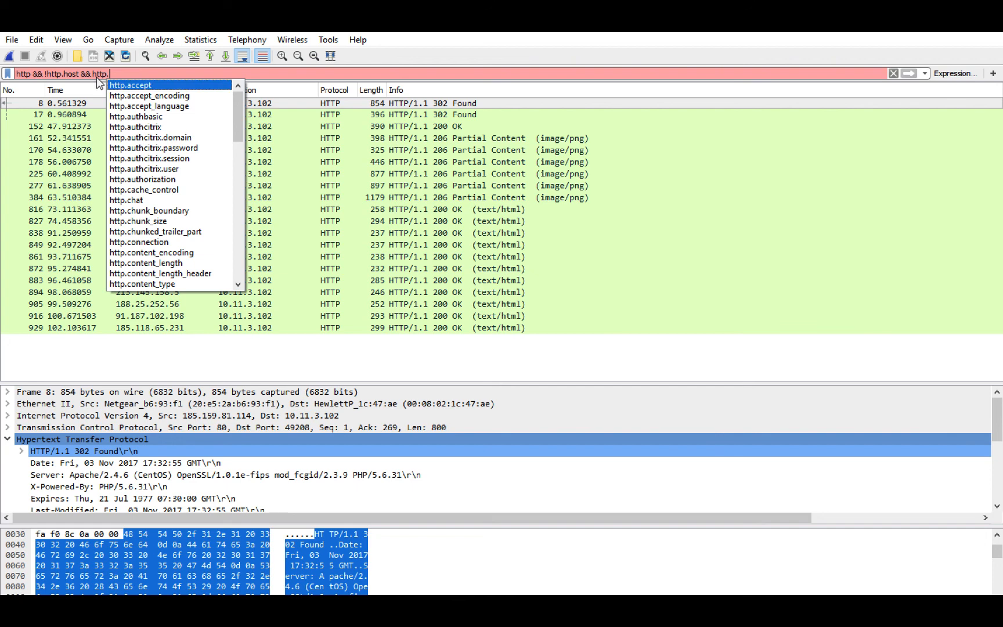
{"action": "type", "text": "me"}
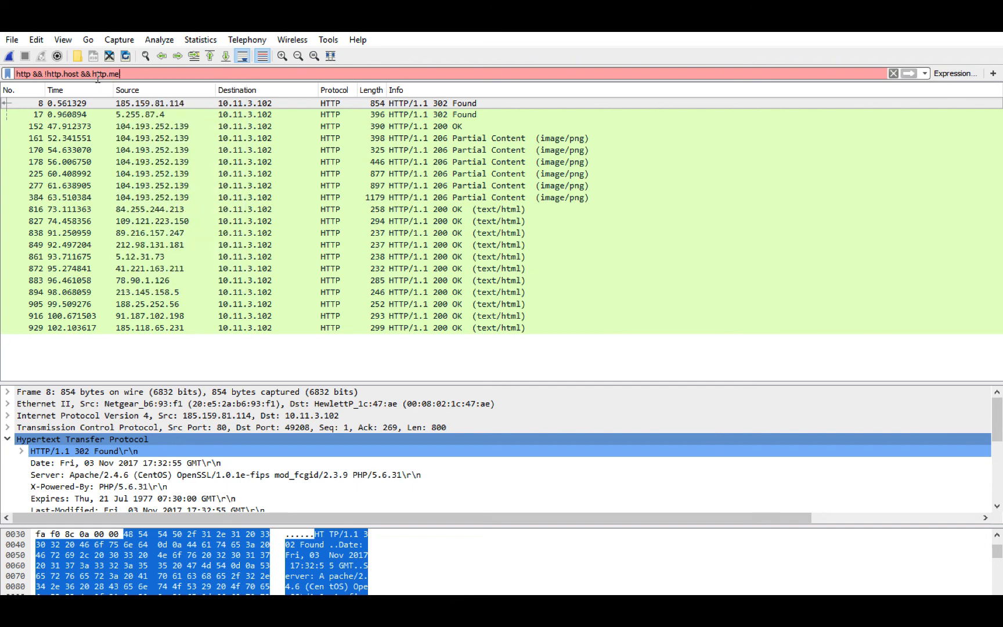
{"action": "key", "text": "BackSpace"}
{"action": "key", "text": "BackSpace"}
{"action": "key", "text": "BackSpace"}
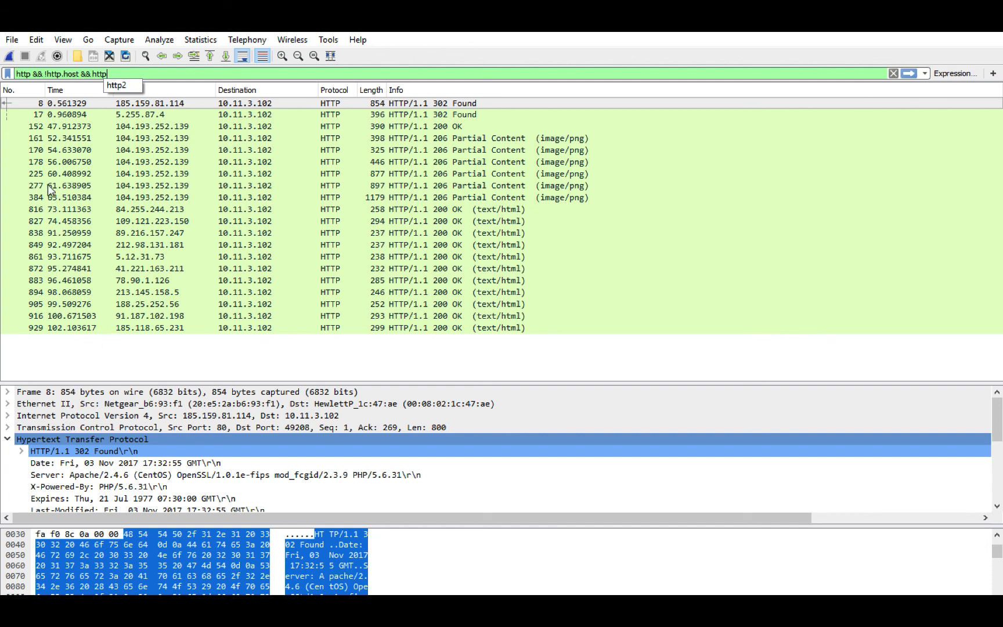
Apply the Status Code 200 field from the HTTP details of response packet 883 as the display filter
{"action": "left_click", "coordinate": [21, 452]}
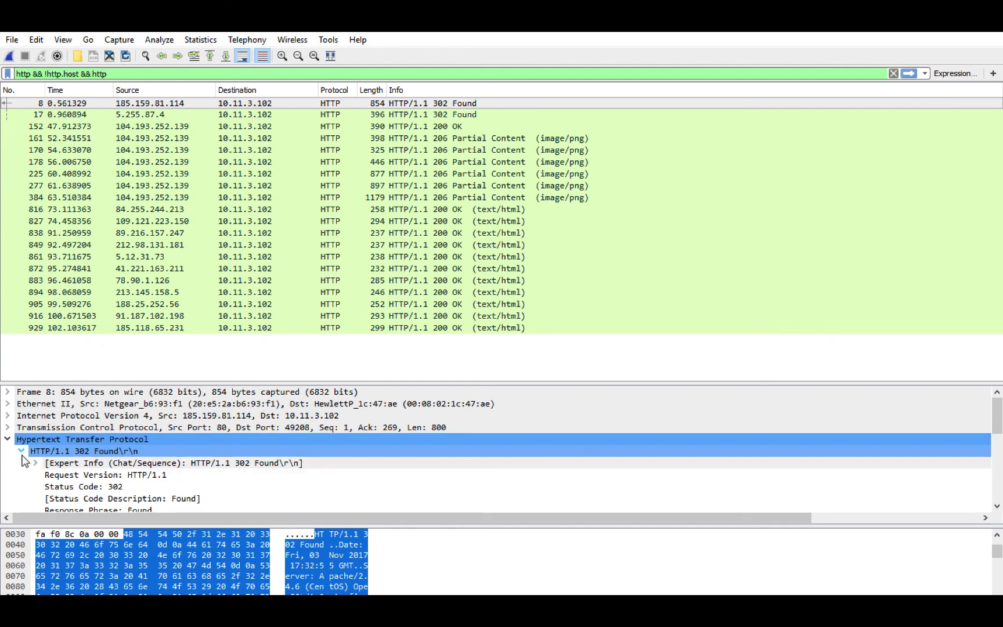
{"action": "scroll", "coordinate": [60, 485], "scroll_direction": "down", "scroll_amount": 1}
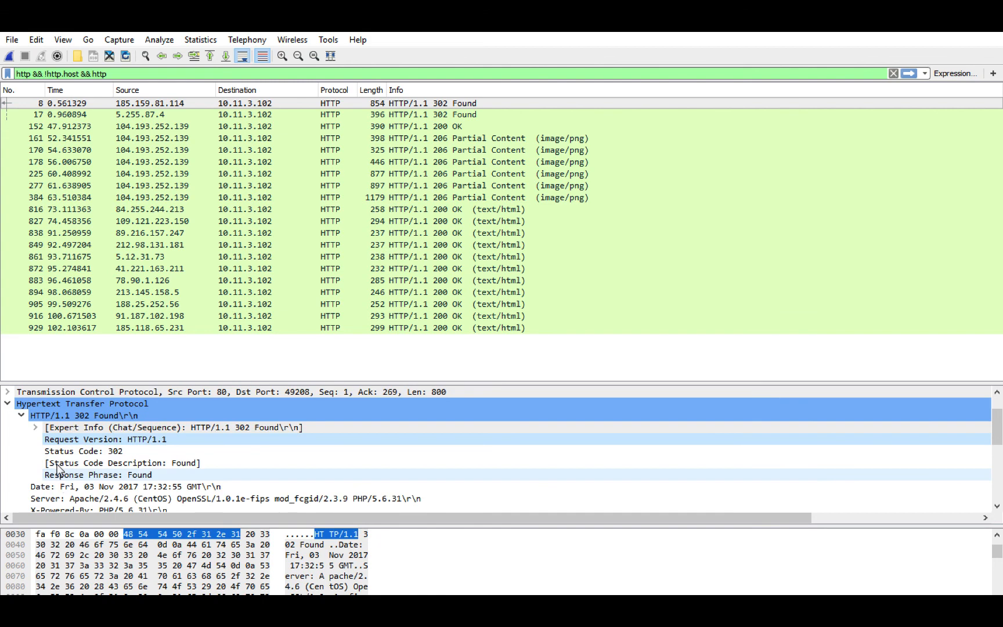
{"action": "right_click", "coordinate": [54, 454]}
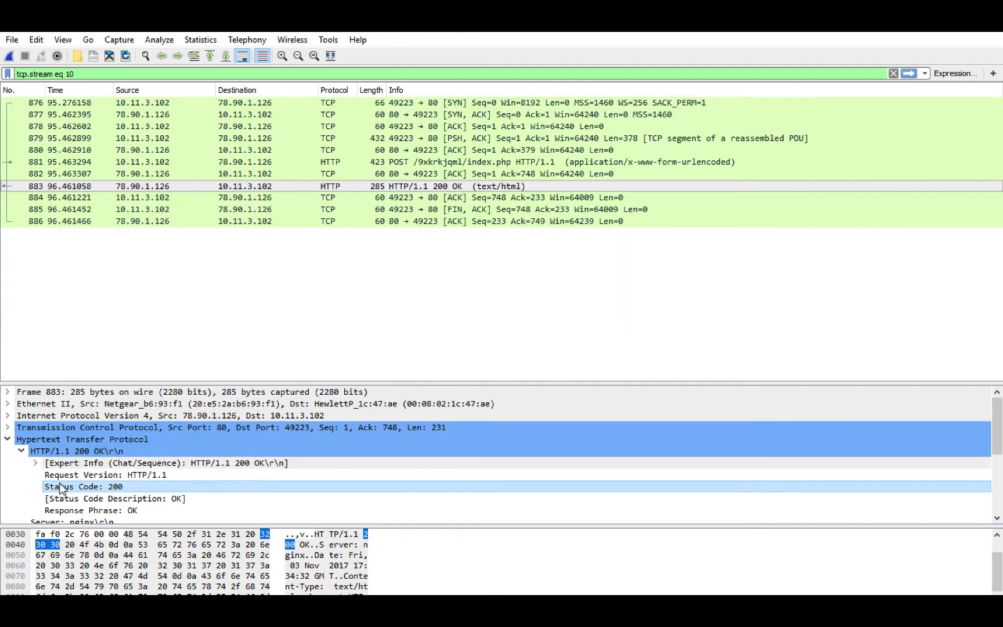
{"action": "right_click", "coordinate": [60, 485]}
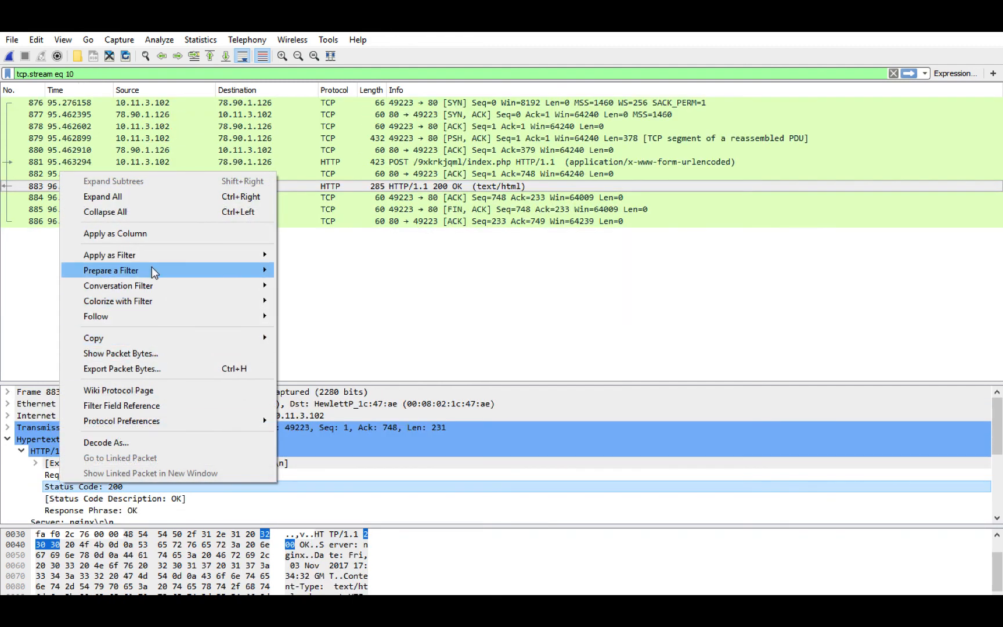
{"action": "mouse_move", "coordinate": [188, 259]}
{"action": "left_click", "coordinate": [293, 265]}
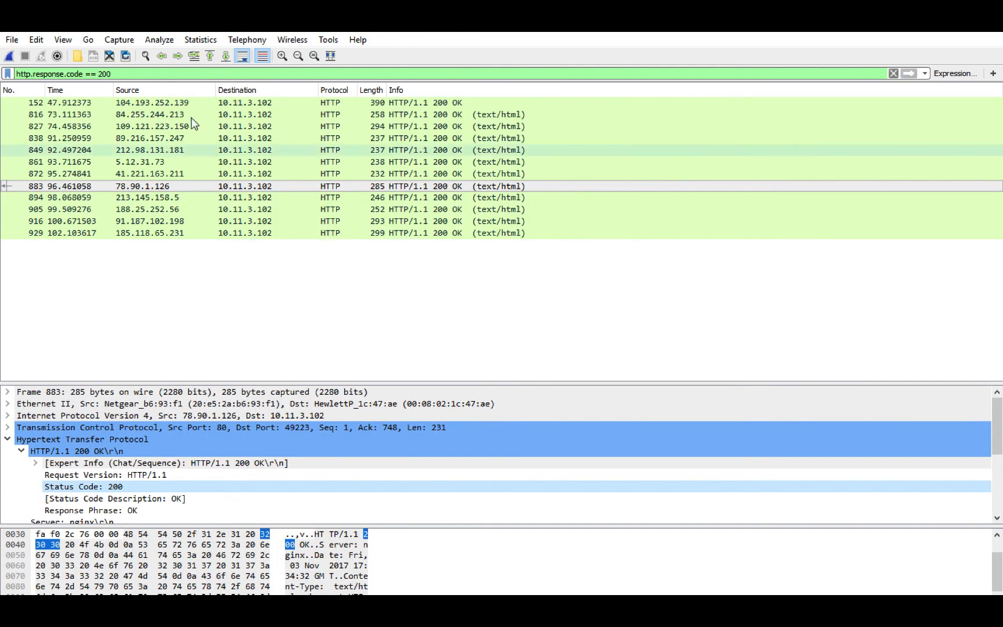
Drop the 200 comparison from the filter and apply the negated condition !http.response.code
{"action": "left_click_drag", "start_coordinate": [81, 71], "coordinate": [148, 75]}
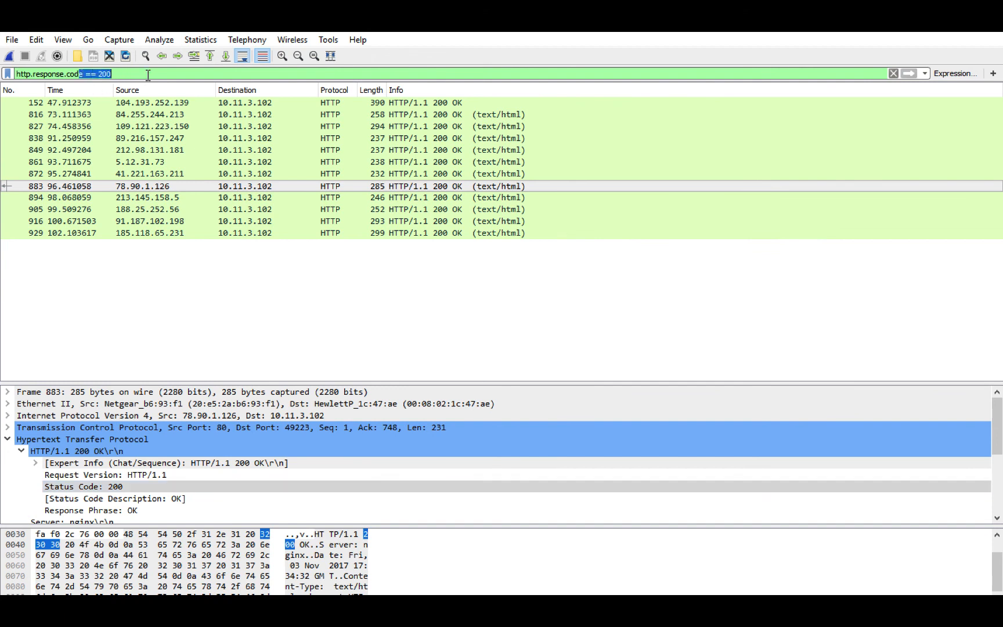
{"action": "type", "text": "e"}
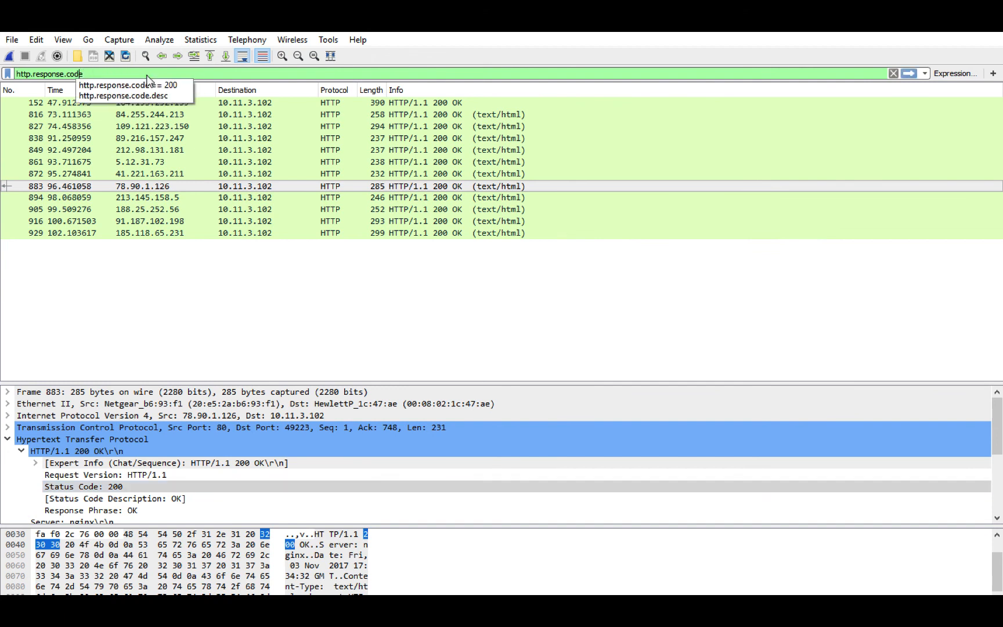
{"action": "key", "text": "Home"}
{"action": "type", "text": "!"}
{"action": "key", "text": "Return"}
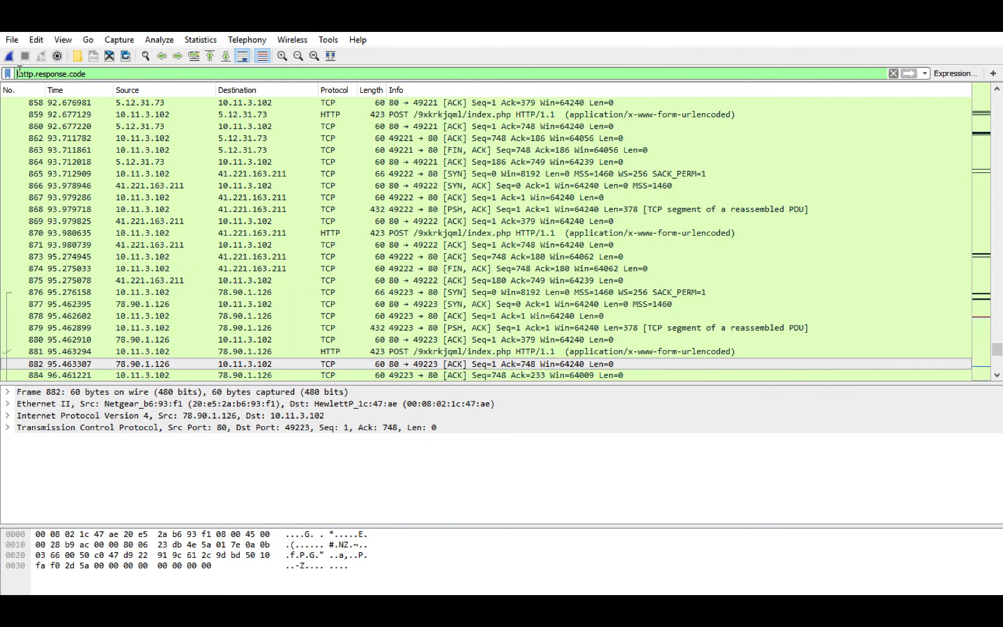
Limit the negated response code filter to HTTP traffic by applying http && !http.response.code
{"action": "key", "text": "BackSpace"}
{"action": "type", "text": "http "}
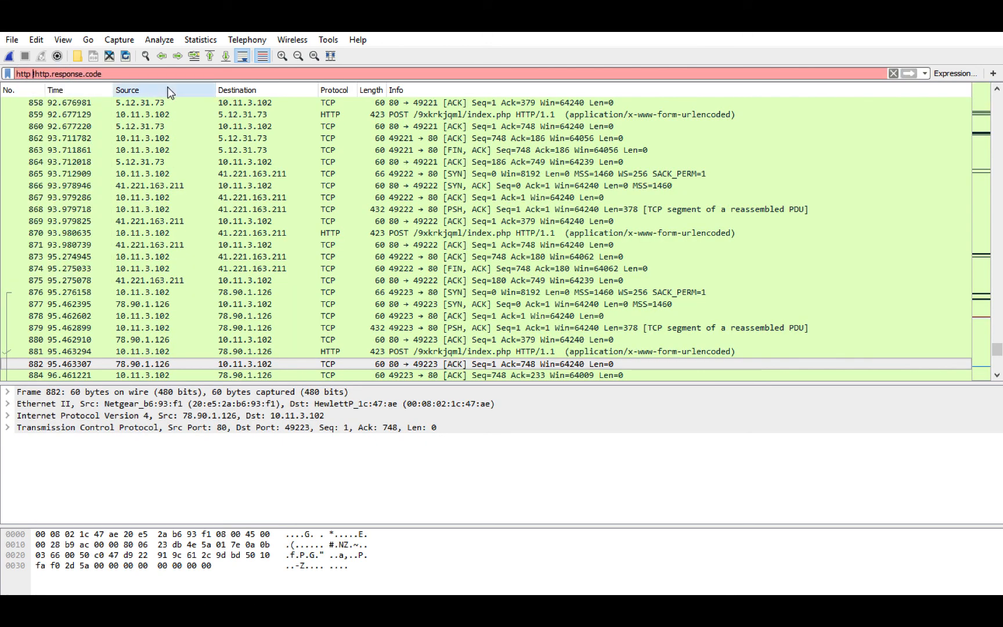
{"action": "type", "text": "&& !"}
{"action": "key", "text": "Return"}
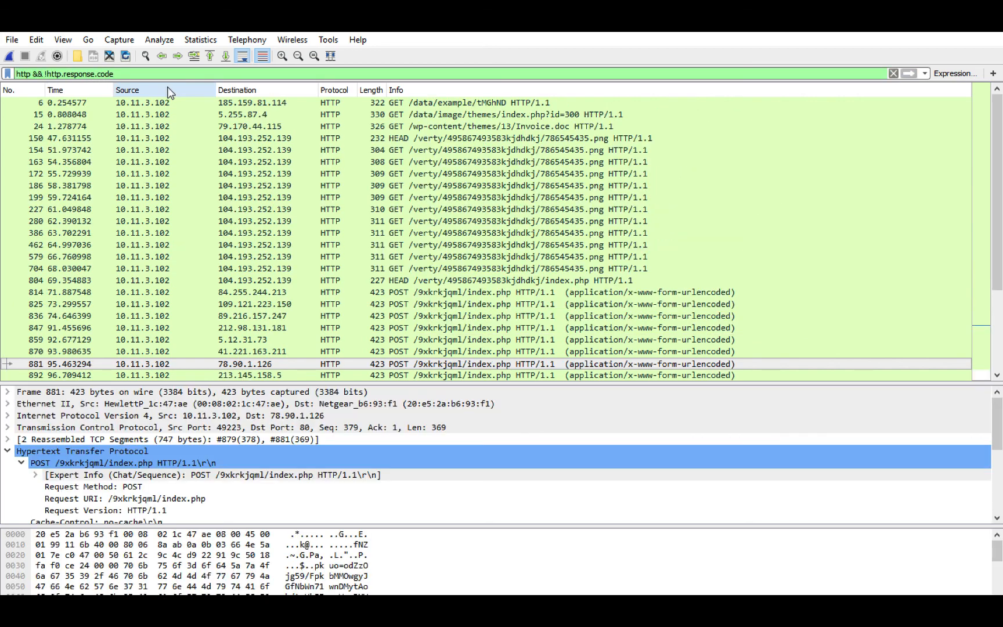
{"action": "type", "text": "!"}
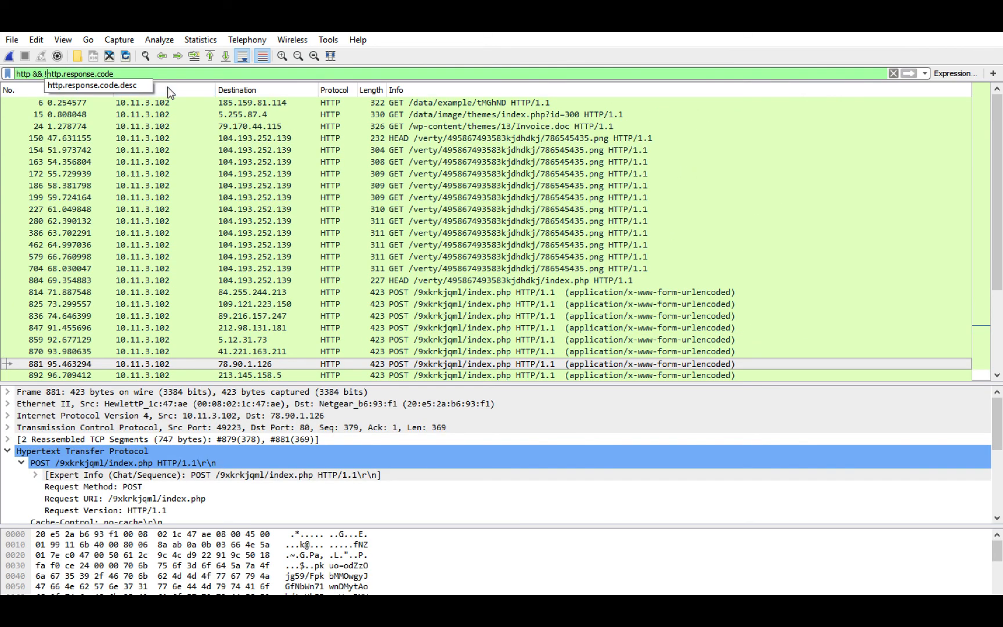
Exclude packets with a host field too by applying http && !http.response.code && !http.host
{"action": "left_click", "coordinate": [165, 77]}
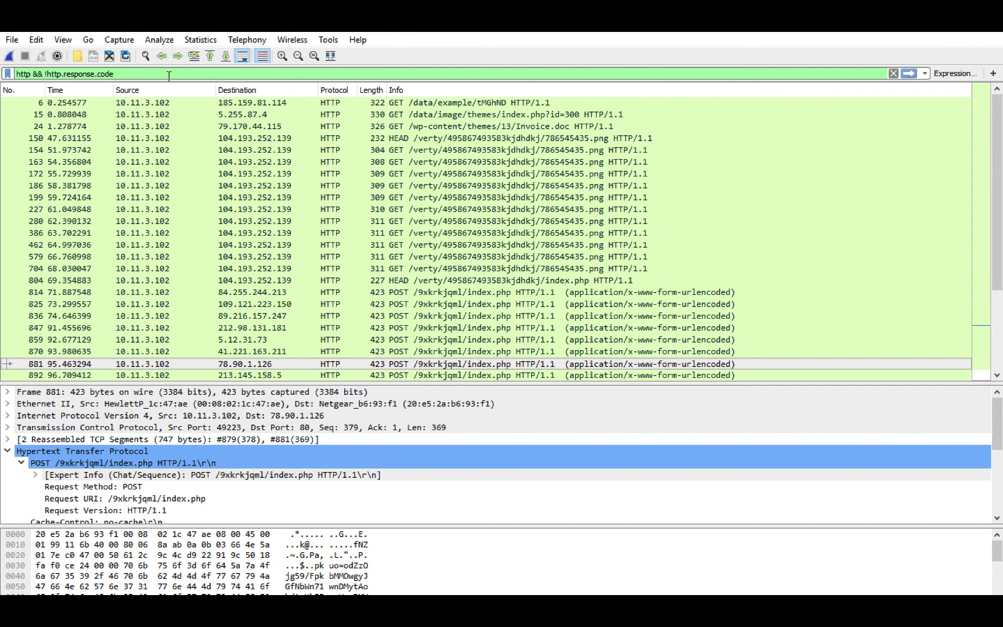
{"action": "type", "text": "&& "}
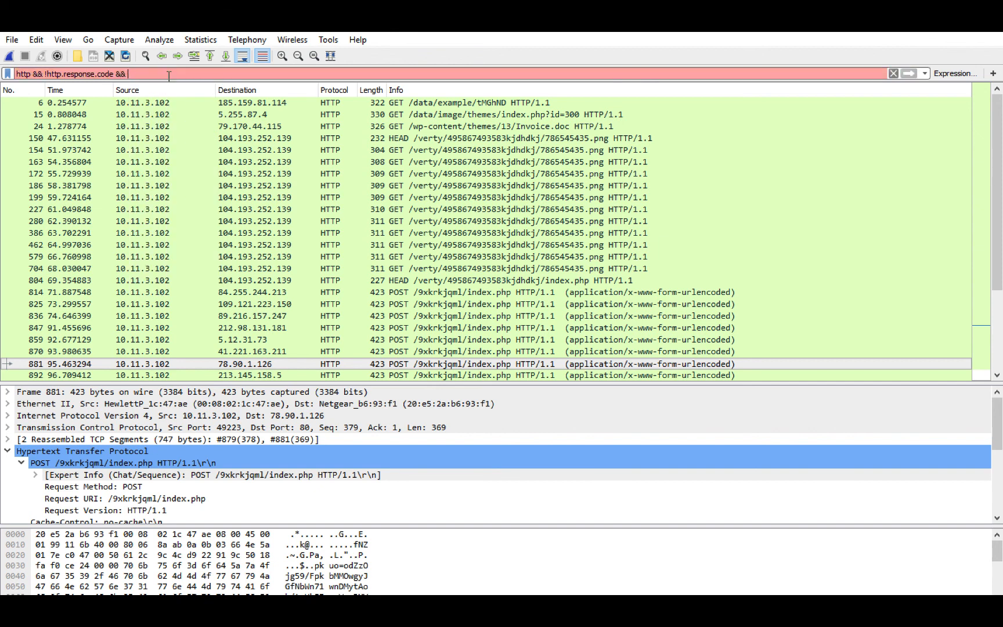
{"action": "type", "text": "!http"}
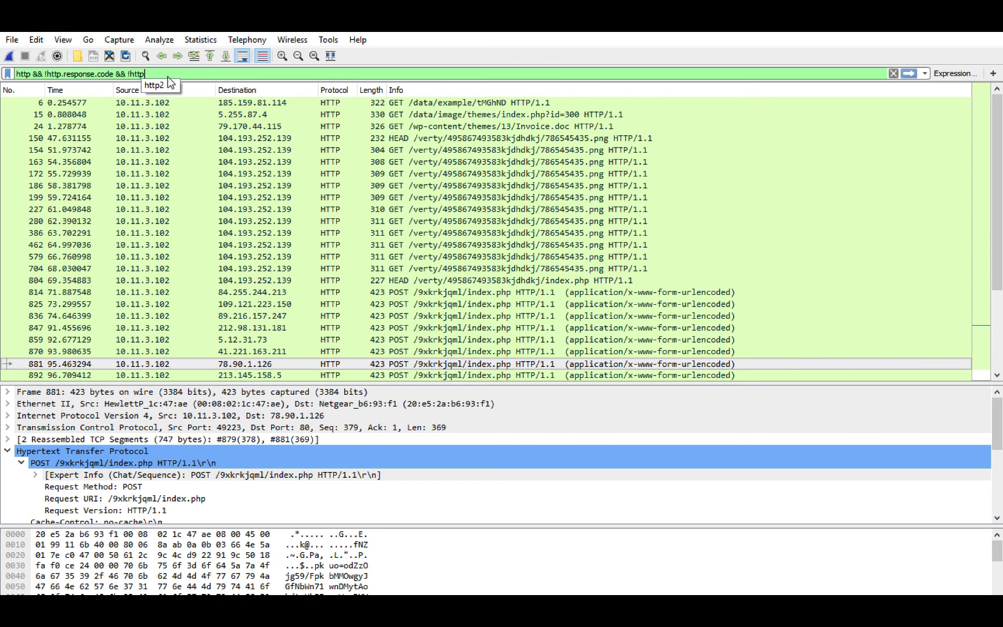
{"action": "type", "text": ".host"}
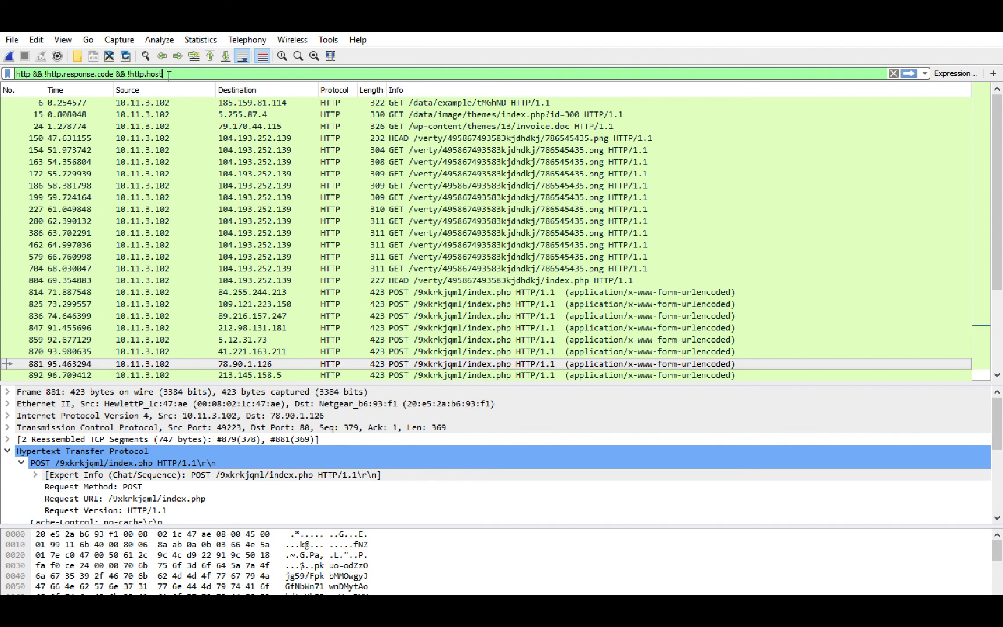
{"action": "key", "text": "Return"}
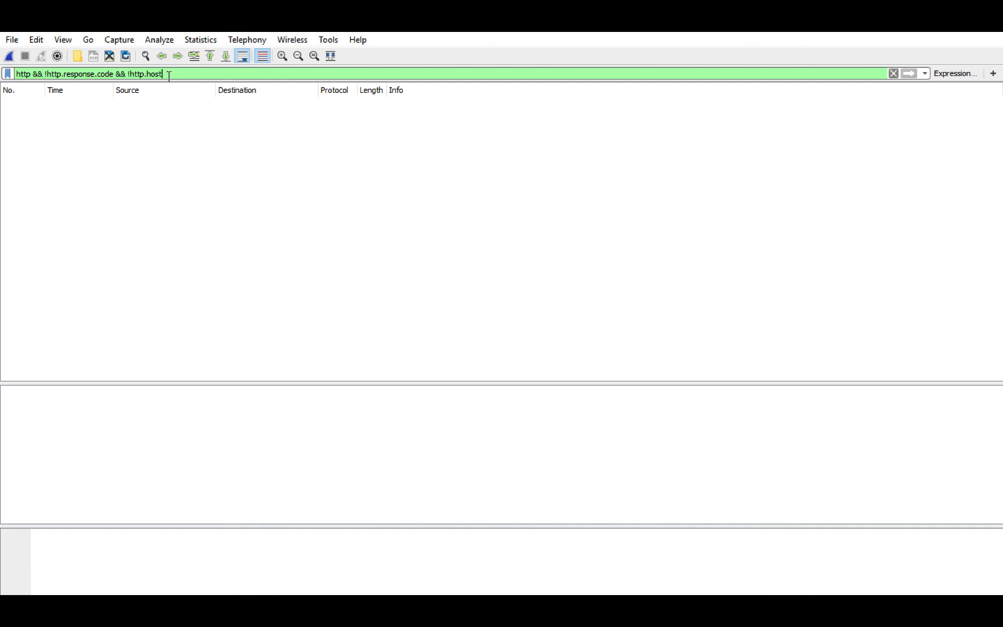
Remove the !http.host condition and reapply the filter http && !http.response.code
{"action": "key", "text": "BackSpace"}
{"action": "key", "text": "BackSpace"}
{"action": "key", "text": "BackSpace"}
{"action": "key", "text": "BackSpace"}
{"action": "key", "text": "BackSpace"}
{"action": "key", "text": "BackSpace"}
{"action": "key", "text": "BackSpace"}
{"action": "key", "text": "BackSpace"}
{"action": "key", "text": "BackSpace"}
{"action": "key", "text": "BackSpace"}
{"action": "key", "text": "BackSpace"}
{"action": "key", "text": "BackSpace"}
{"action": "key", "text": "BackSpace"}
{"action": "key", "text": "BackSpace"}
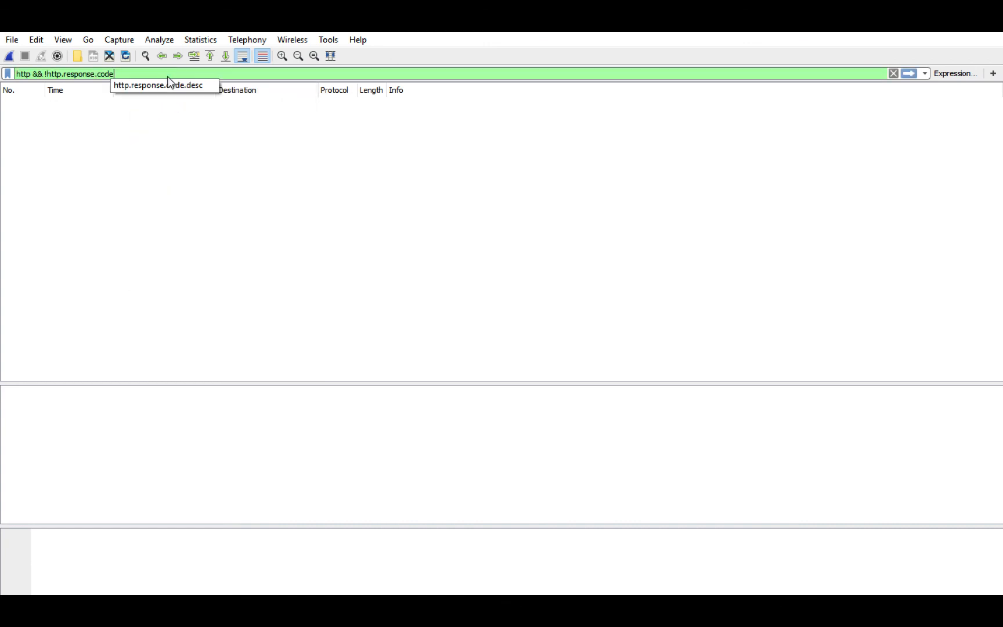
{"action": "key", "text": "Return"}
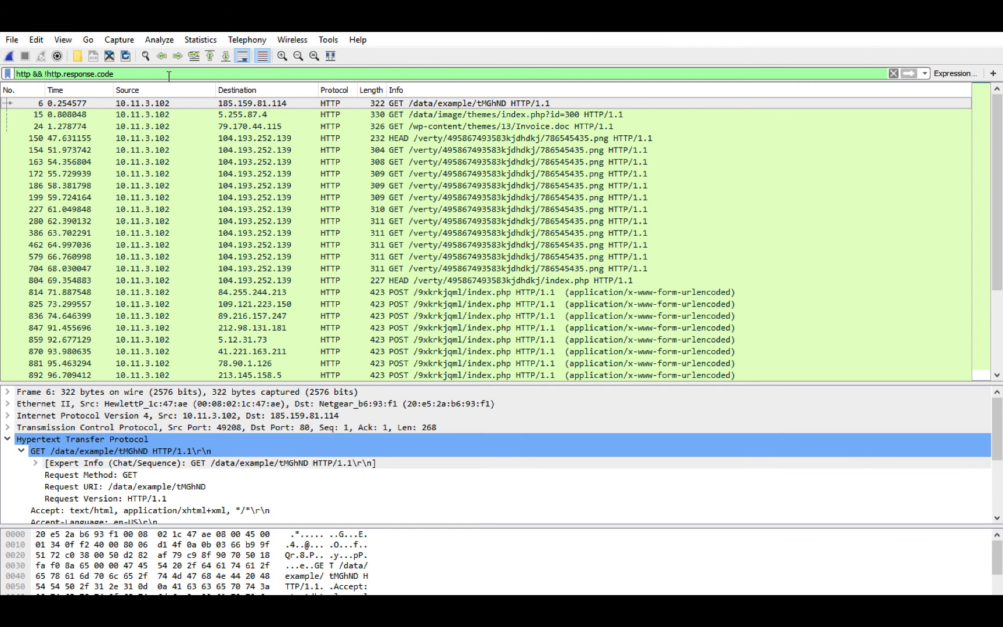
Replace the whole display filter with dns and apply it
{"action": "key", "text": "BackSpace"}
{"action": "key", "text": "BackSpace"}
{"action": "key", "text": "BackSpace"}
{"action": "key", "text": "BackSpace"}
{"action": "key", "text": "BackSpace"}
{"action": "key", "text": "BackSpace"}
{"action": "key", "text": "BackSpace"}
{"action": "key", "text": "BackSpace"}
{"action": "key", "text": "BackSpace"}
{"action": "key", "text": "BackSpace"}
{"action": "key", "text": "BackSpace"}
{"action": "key", "text": "BackSpace"}
{"action": "key", "text": "BackSpace"}
{"action": "key", "text": "BackSpace"}
{"action": "key", "text": "BackSpace"}
{"action": "key", "text": "BackSpace"}
{"action": "key", "text": "BackSpace"}
{"action": "key", "text": "BackSpace"}
{"action": "key", "text": "BackSpace"}
{"action": "key", "text": "BackSpace"}
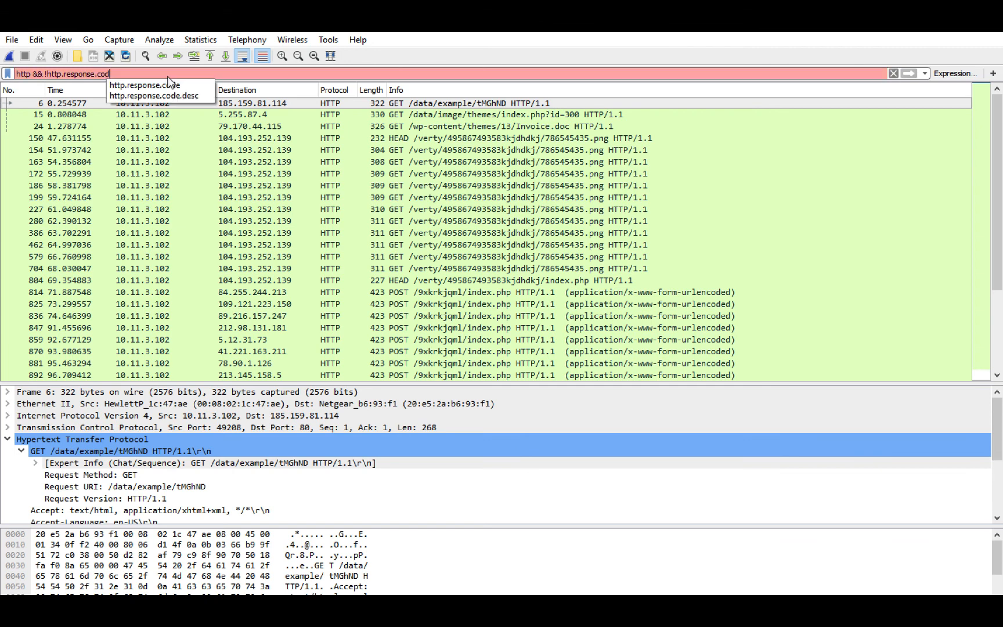
{"action": "type", "text": "dns\\"}
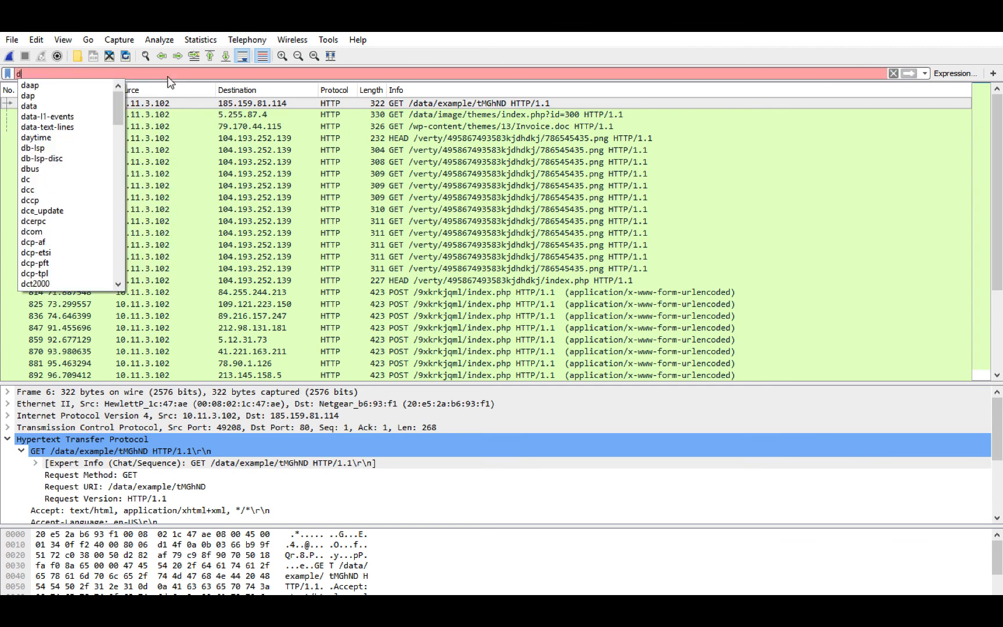
{"action": "key", "text": "BackSpace"}
{"action": "key", "text": "Return"}
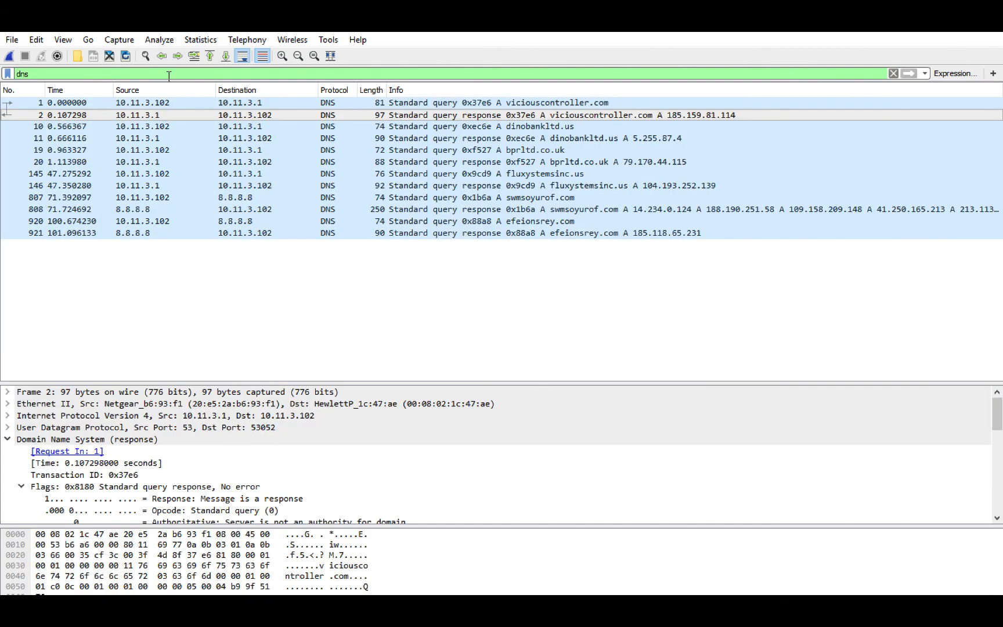
Apply the answer address 185.118.65.231 from the efeionsrey.com DNS response, packet 921, as the display filter
{"action": "left_click", "coordinate": [410, 221]}
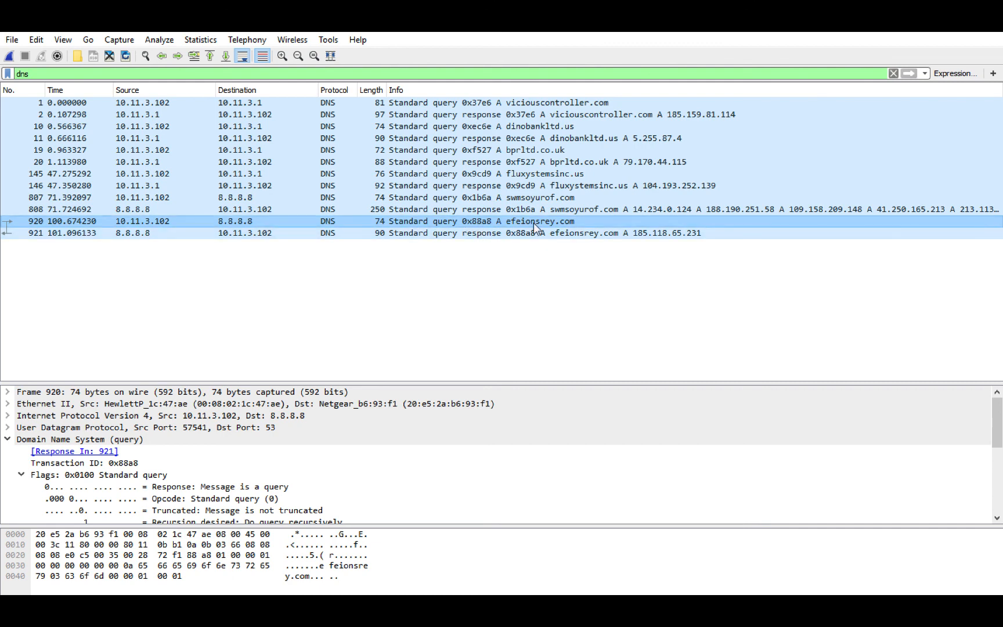
{"action": "left_click", "coordinate": [494, 234]}
{"action": "left_click", "coordinate": [495, 210]}
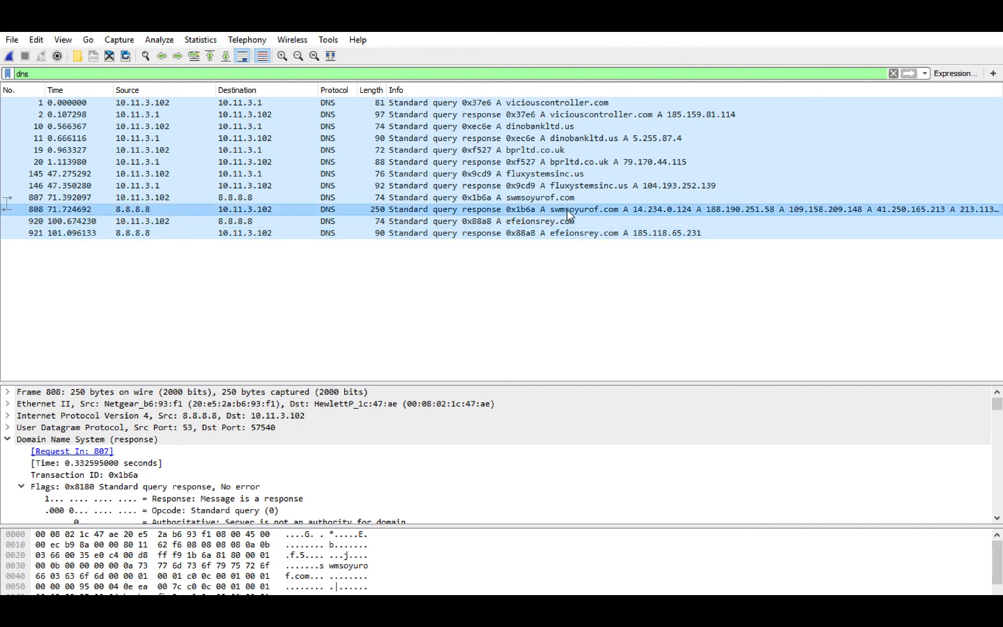
{"action": "left_click", "coordinate": [528, 233]}
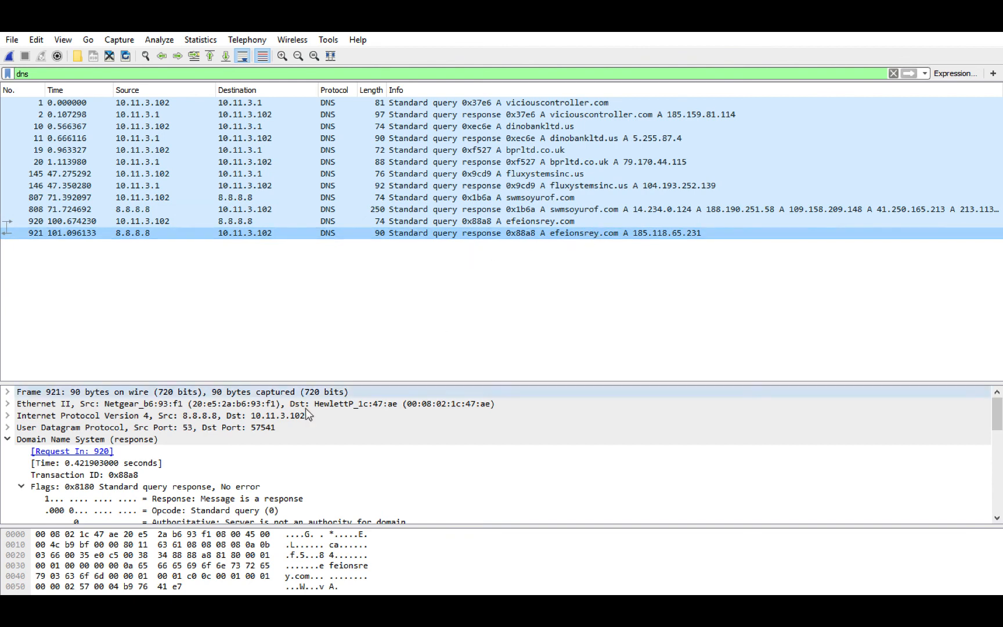
{"action": "scroll", "coordinate": [306, 408], "scroll_direction": "down", "scroll_amount": 9}
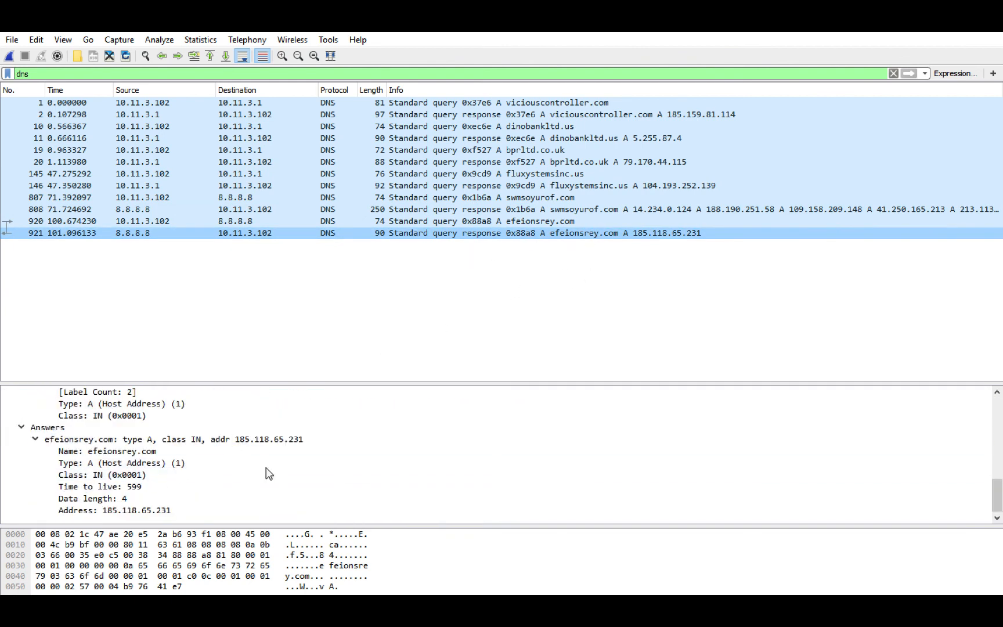
{"action": "left_click", "coordinate": [158, 513]}
{"action": "right_click", "coordinate": [159, 513]}
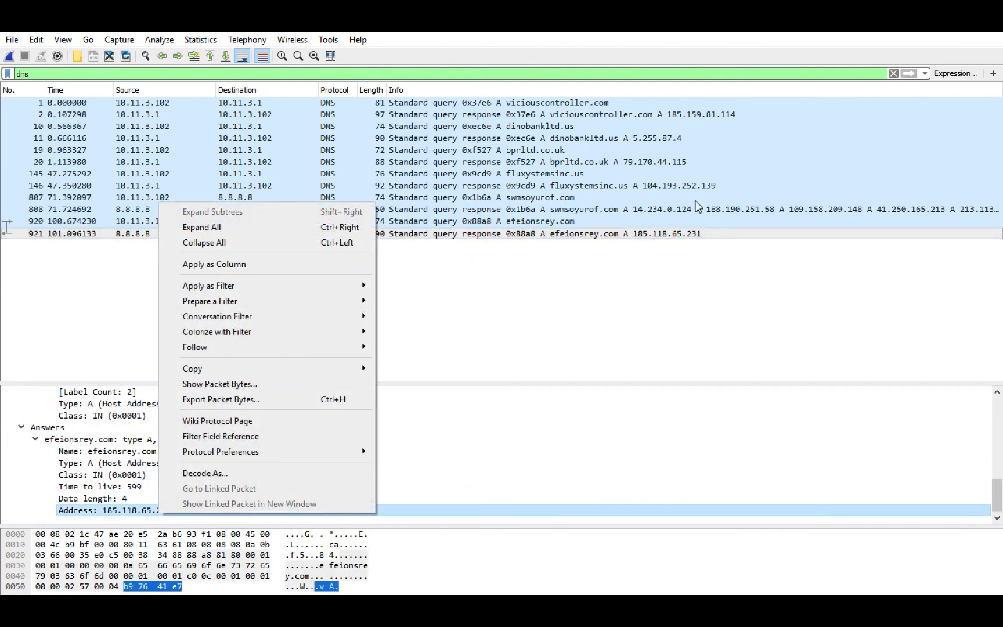
{"action": "mouse_move", "coordinate": [280, 351]}
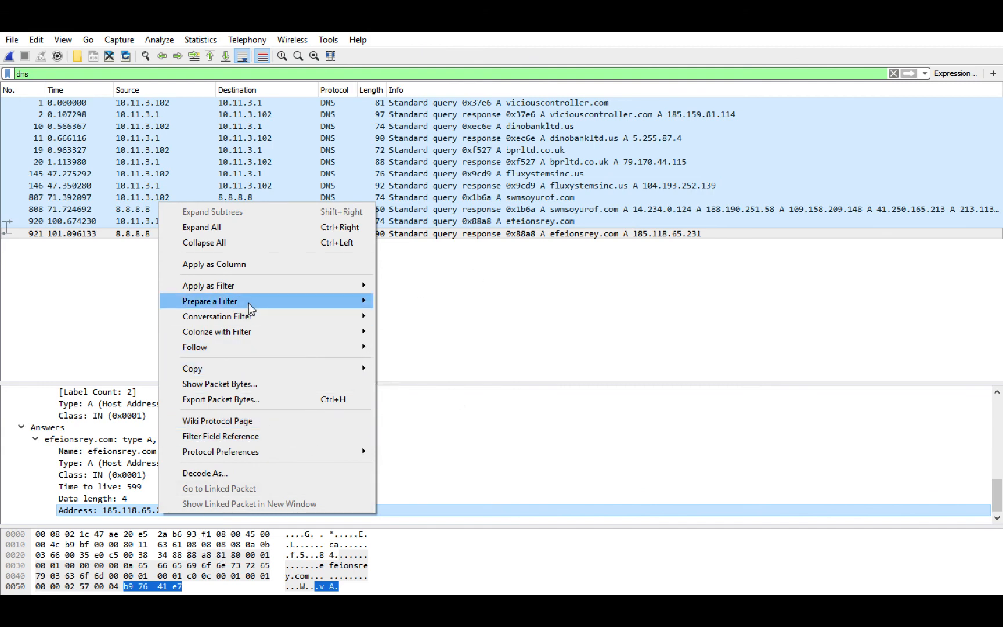
{"action": "mouse_move", "coordinate": [339, 283]}
{"action": "left_click", "coordinate": [410, 281]}
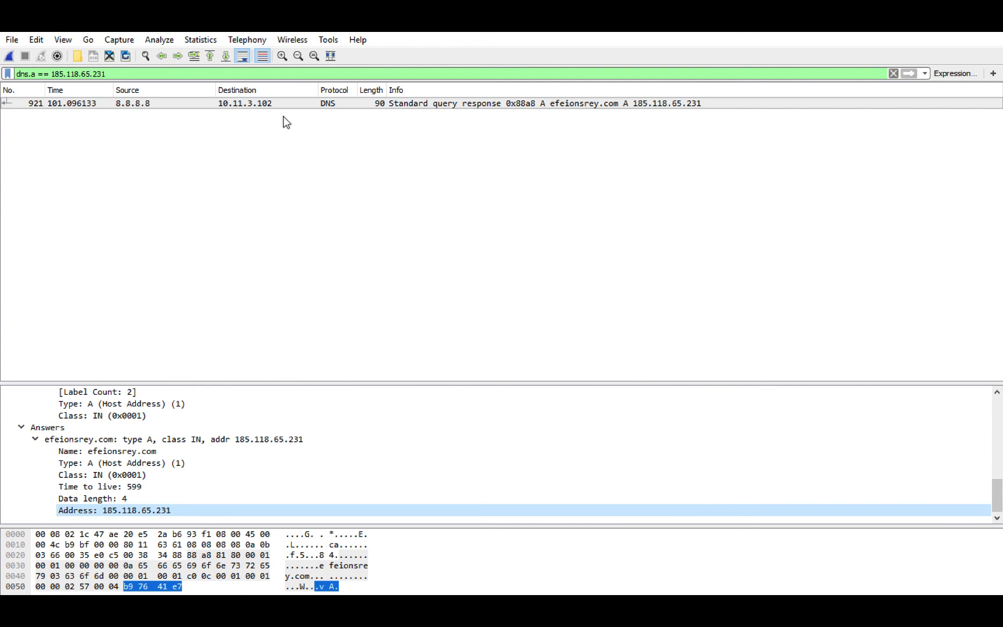
Change the filter field from dns.a to ip.addr and apply ip.addr == 185.118.65.231
{"action": "left_click", "coordinate": [142, 74]}
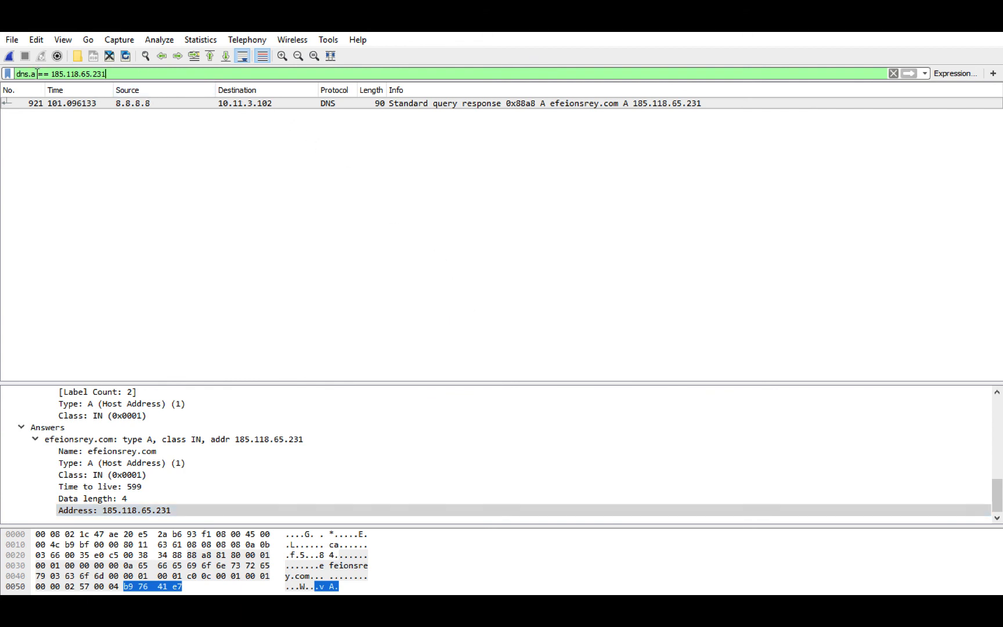
{"action": "left_click_drag", "start_coordinate": [37, 73], "coordinate": [15, 74]}
{"action": "key", "text": "BackSpace"}
{"action": "type", "text": "ip"}
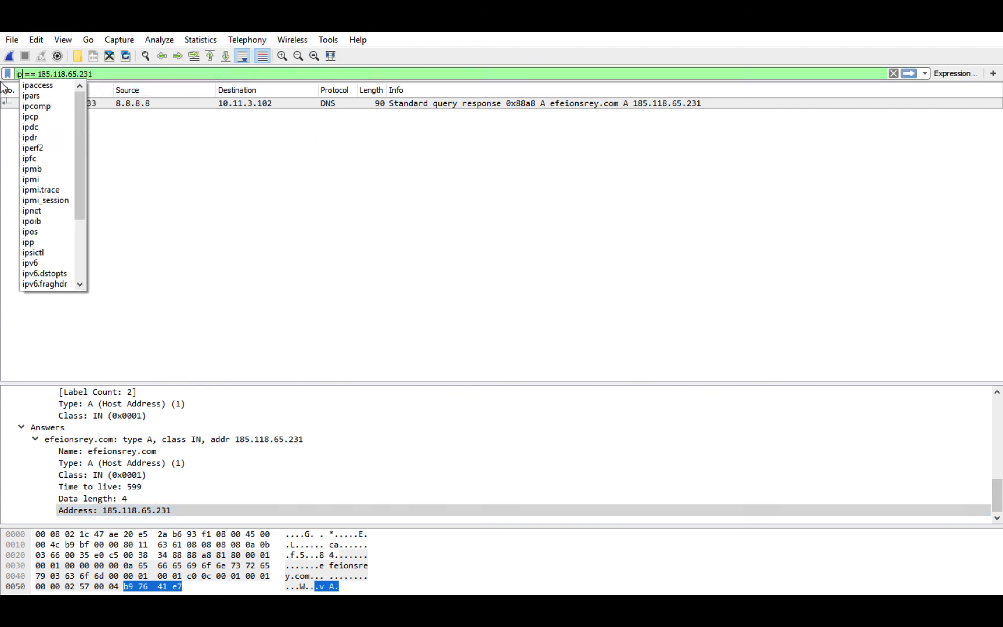
{"action": "type", "text": ".addr"}
{"action": "key", "text": "Return"}
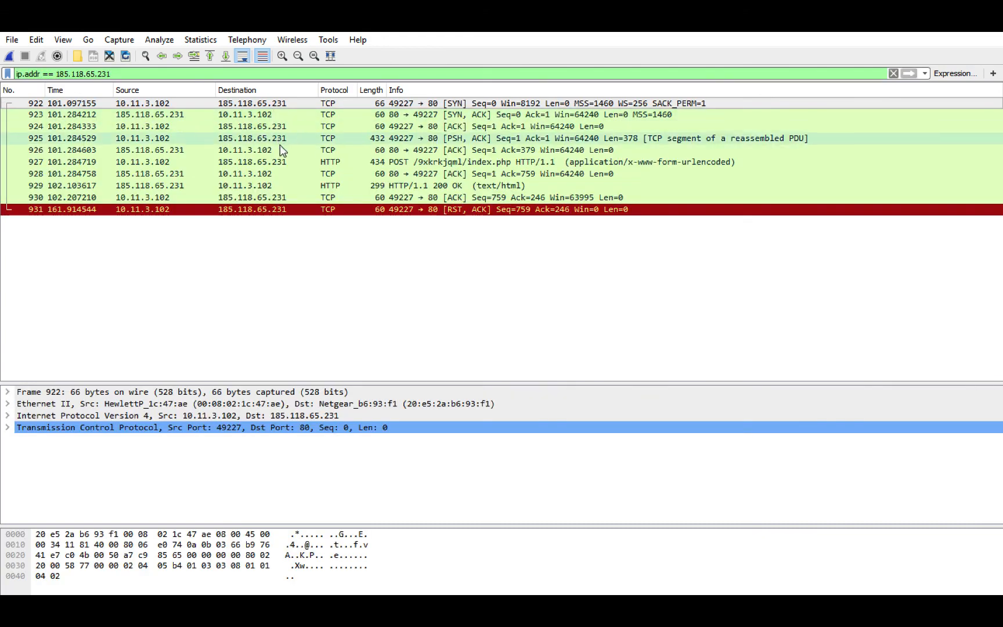
Follow the HTTP stream of the POST request to 185.118.65.231 in packet 927
{"action": "left_click", "coordinate": [293, 165]}
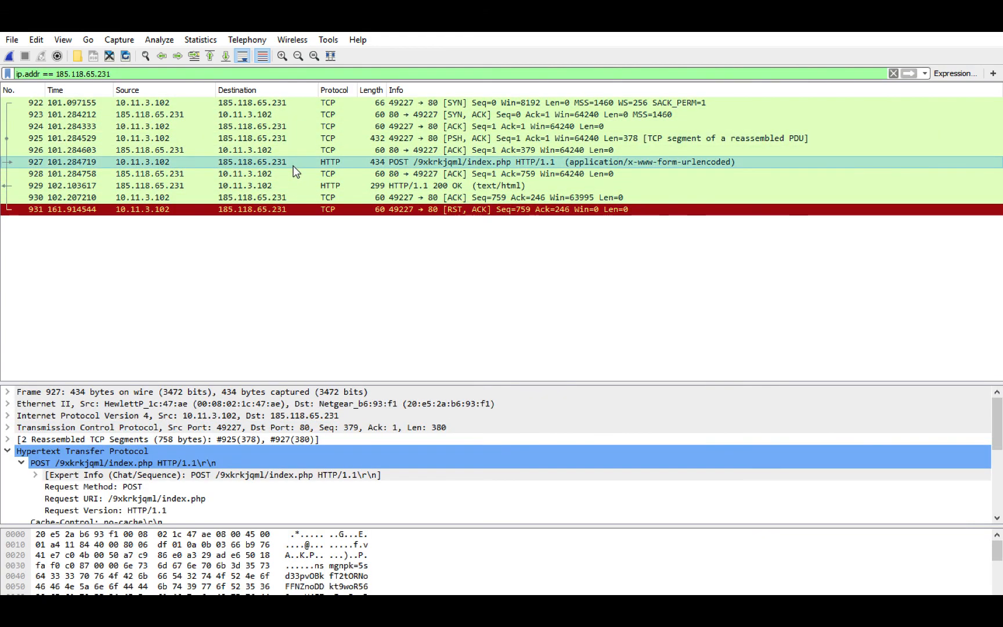
{"action": "right_click", "coordinate": [293, 167]}
{"action": "mouse_move", "coordinate": [365, 359]}
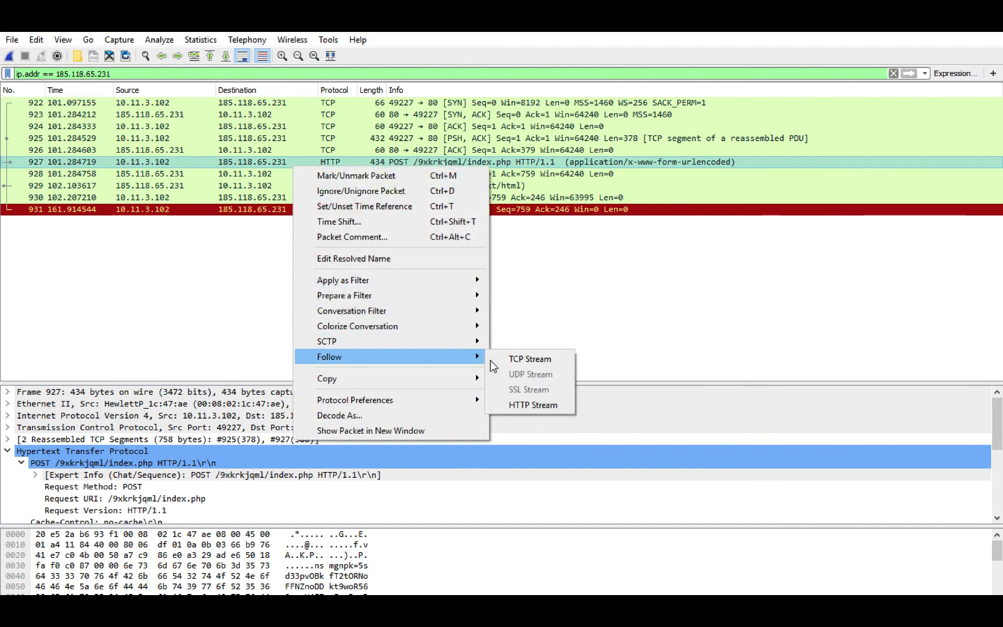
{"action": "left_click", "coordinate": [505, 405]}
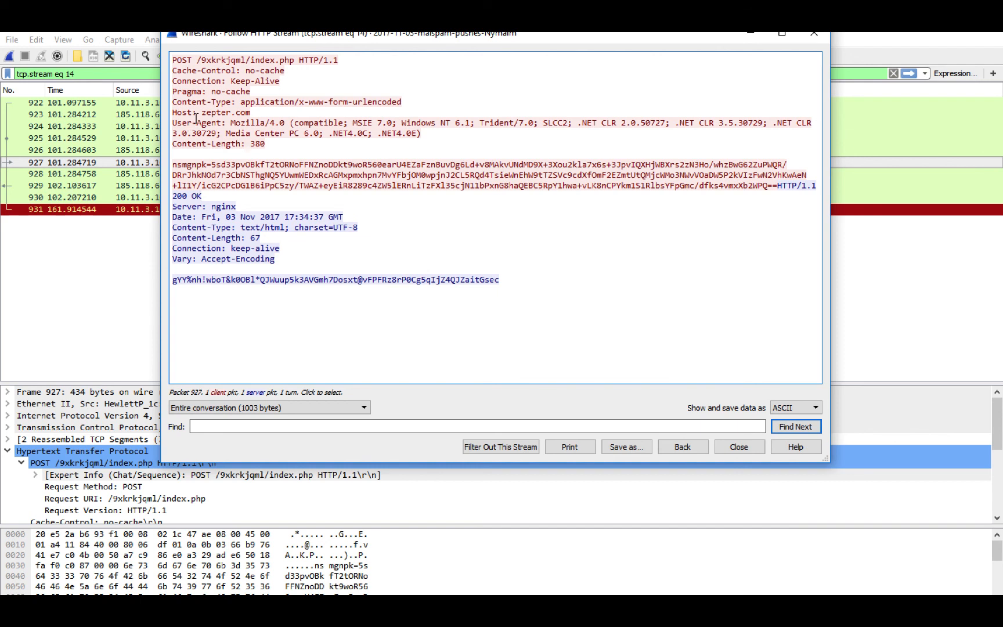
Examine the Host header of the POST request and the data that follows the request headers in the stream
{"action": "left_click_drag", "start_coordinate": [201, 112], "coordinate": [252, 113]}
{"action": "double_click", "coordinate": [250, 113]}
{"action": "double_click", "coordinate": [187, 109]}
{"action": "left_click", "coordinate": [270, 116]}
{"action": "left_click_drag", "start_coordinate": [251, 156], "coordinate": [349, 301]}
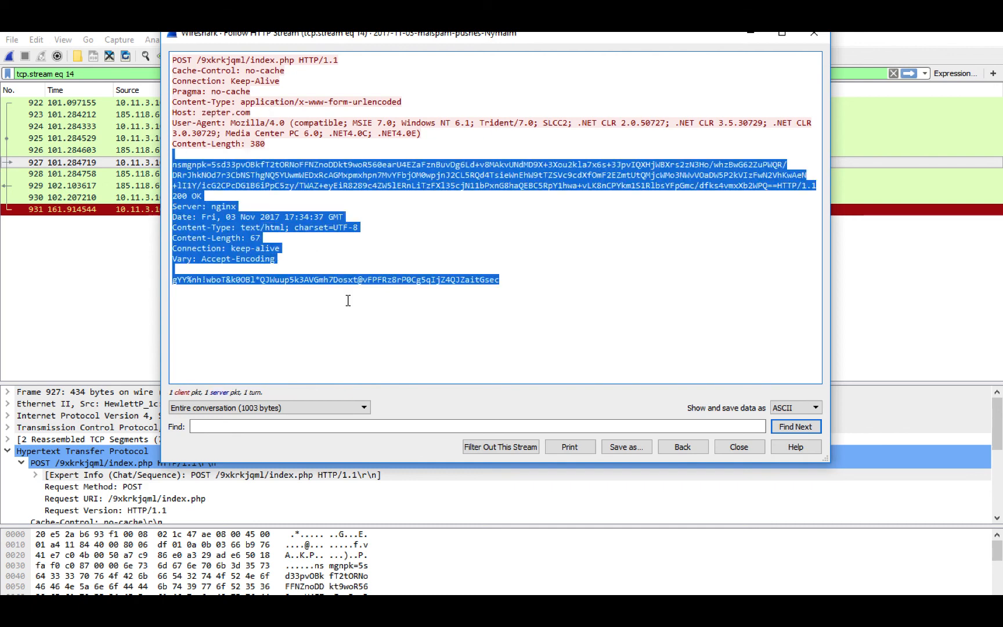
{"action": "left_click", "coordinate": [349, 301]}
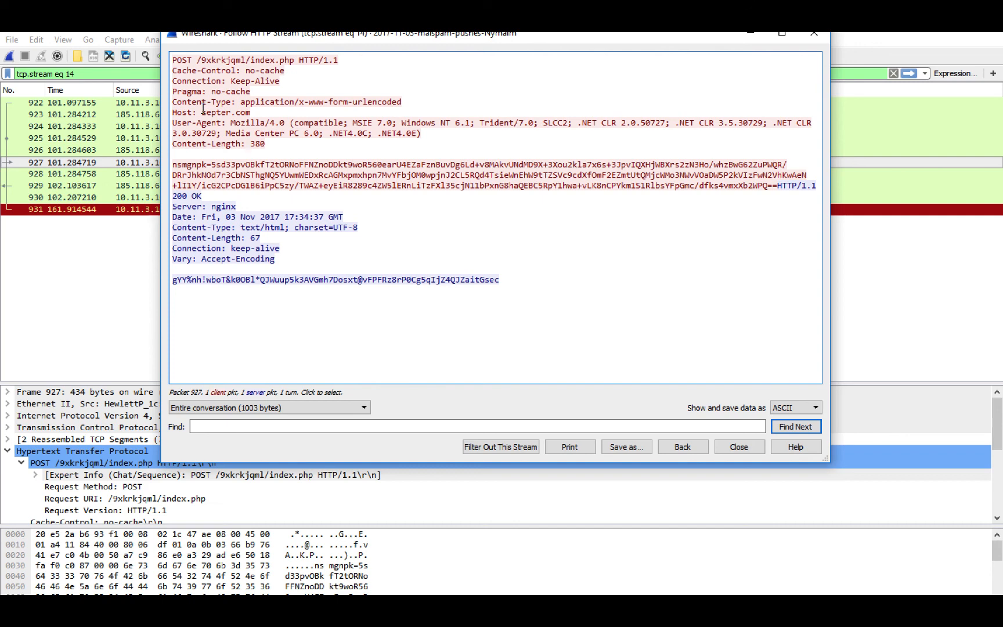
{"action": "left_click_drag", "start_coordinate": [202, 113], "coordinate": [260, 114]}
{"action": "left_click", "coordinate": [260, 115]}
Examine the encoded POST body and the server's response body in the stream, and close the stream window
{"action": "left_click_drag", "start_coordinate": [530, 300], "coordinate": [291, 204]}
{"action": "left_click", "coordinate": [292, 205]}
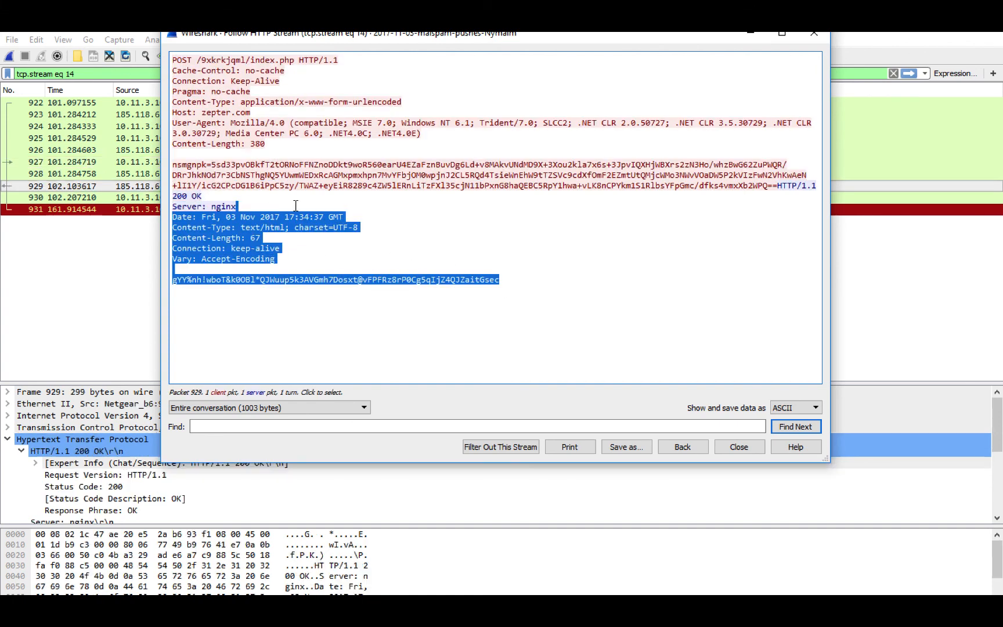
{"action": "left_click_drag", "start_coordinate": [172, 164], "coordinate": [778, 186]}
{"action": "left_click", "coordinate": [778, 185]}
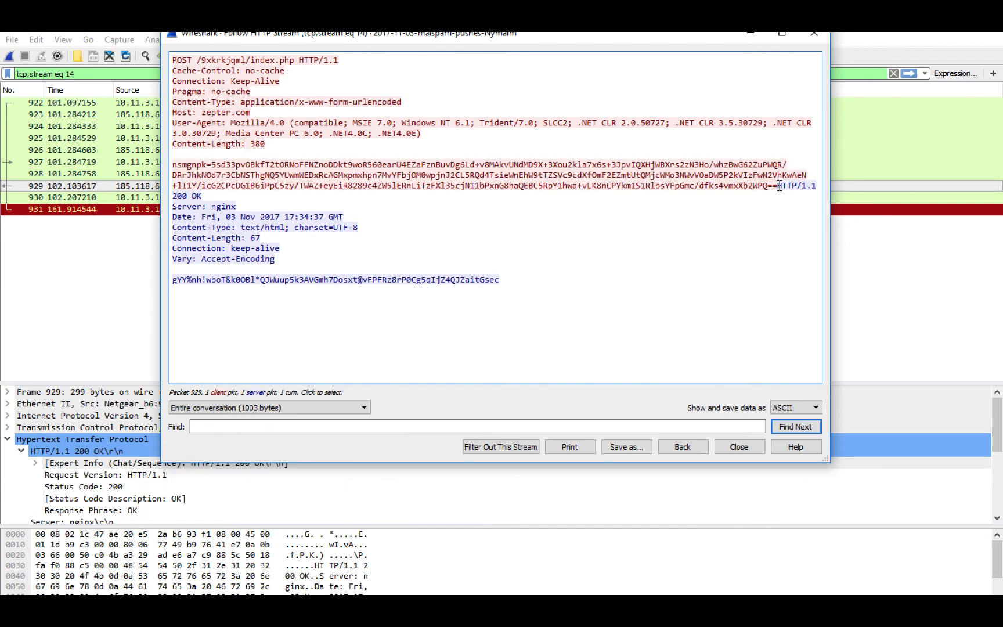
{"action": "left_click_drag", "start_coordinate": [496, 280], "coordinate": [172, 279]}
{"action": "left_click", "coordinate": [172, 280]}
{"action": "triple_click", "coordinate": [441, 165]}
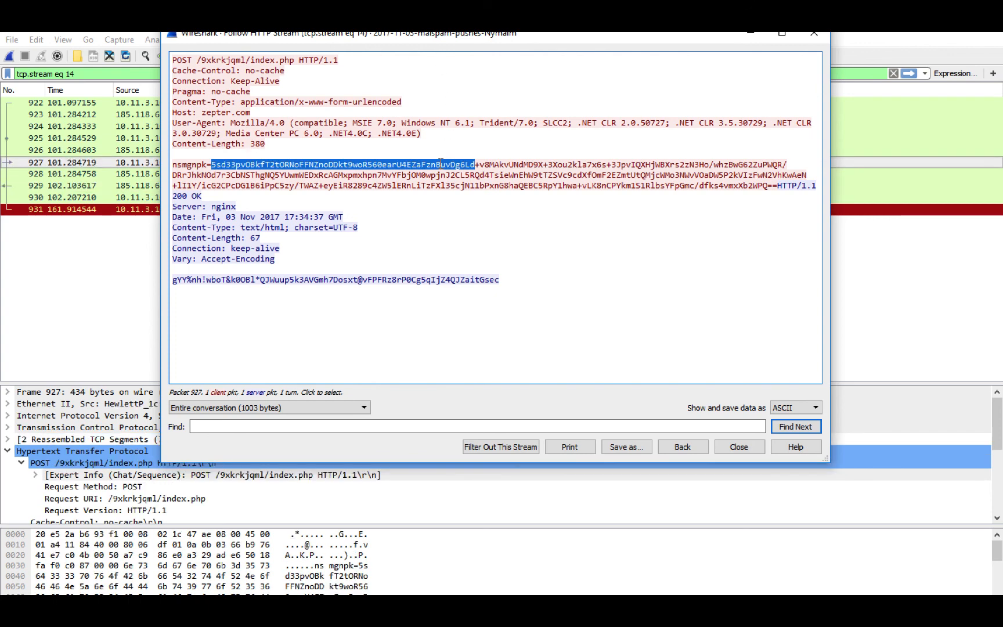
{"action": "double_click", "coordinate": [417, 280]}
{"action": "left_click", "coordinate": [815, 33]}
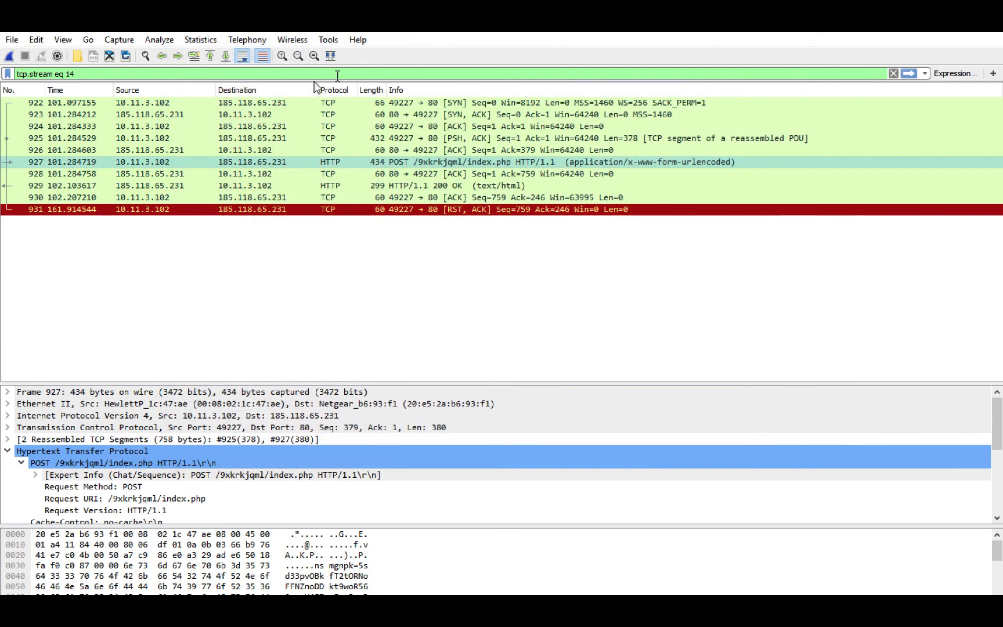
Apply the display filter dns and review the answer addresses in the swmsoyurof.com response, packet 808
{"action": "triple_click", "coordinate": [260, 72]}
{"action": "type", "text": "dns"}
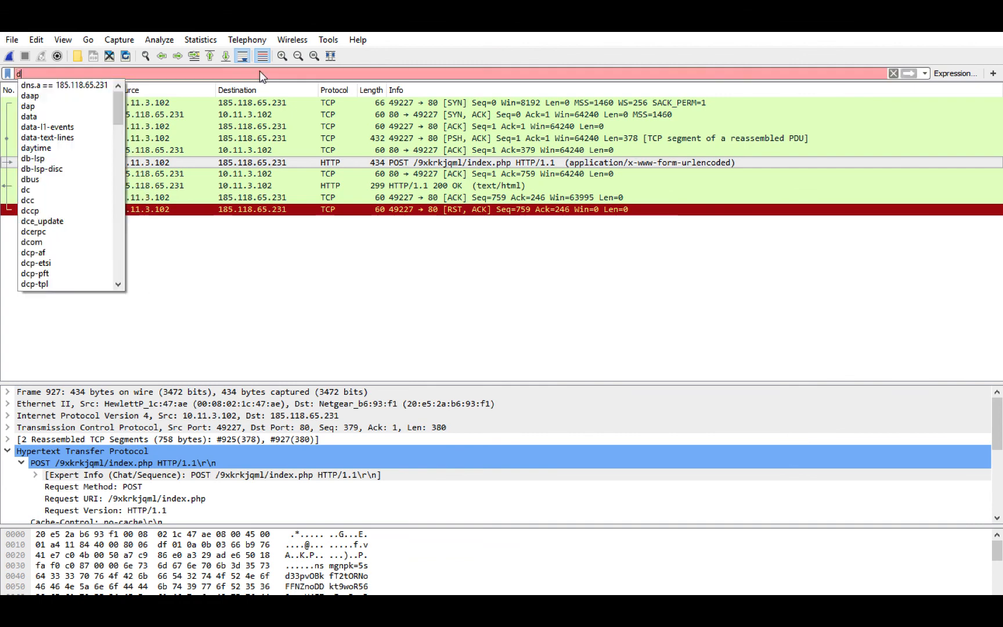
{"action": "key", "text": "Return"}
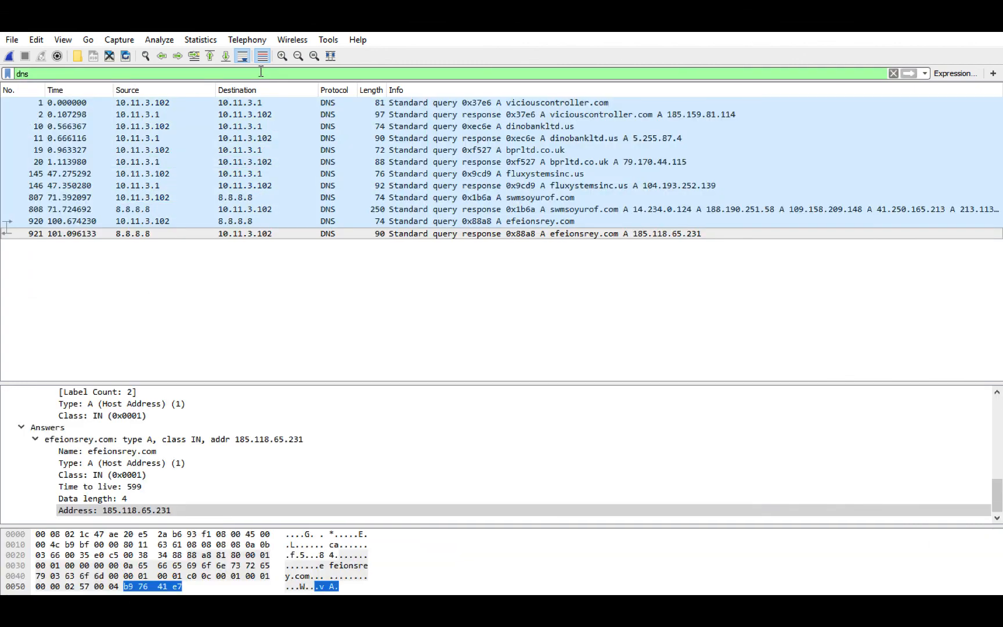
{"action": "left_click", "coordinate": [426, 207]}
{"action": "scroll", "coordinate": [201, 465], "scroll_direction": "down", "scroll_amount": 2}
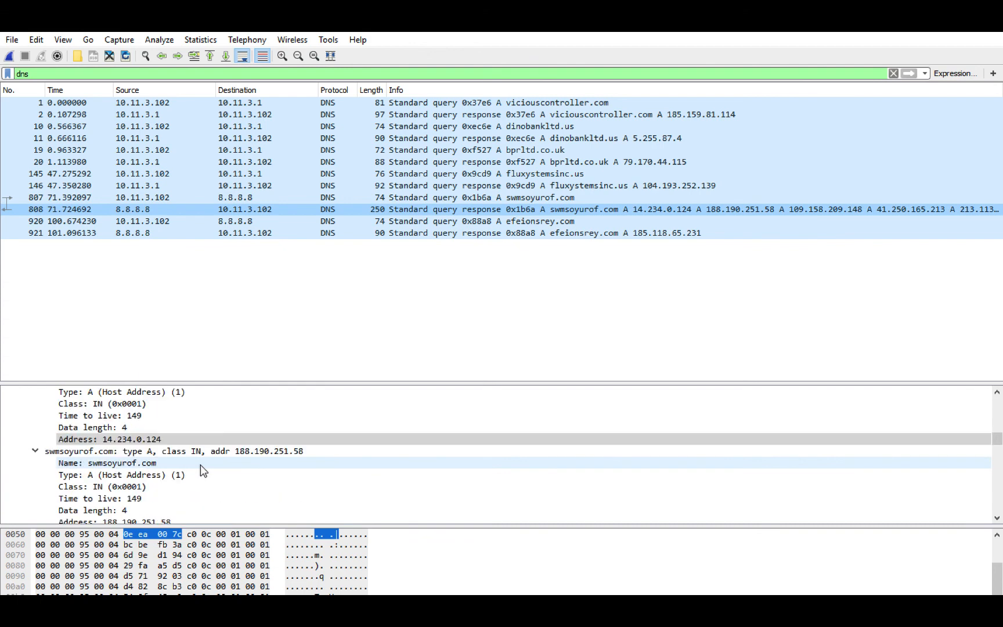
{"action": "scroll", "coordinate": [192, 448], "scroll_direction": "down", "scroll_amount": 5}
{"action": "scroll", "coordinate": [181, 439], "scroll_direction": "down", "scroll_amount": 8}
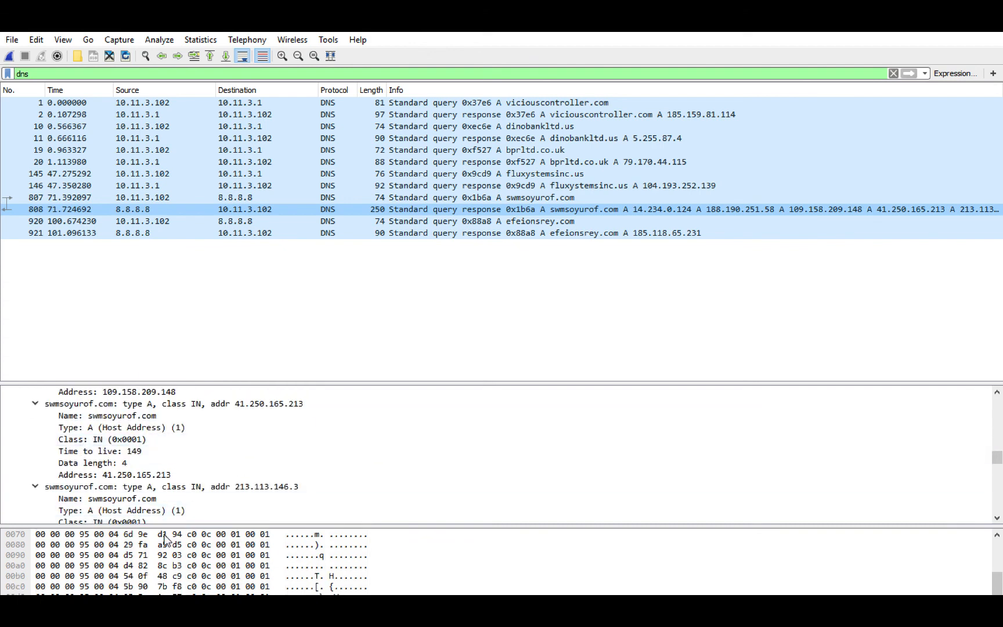
{"action": "scroll", "coordinate": [147, 482], "scroll_direction": "up", "scroll_amount": 8}
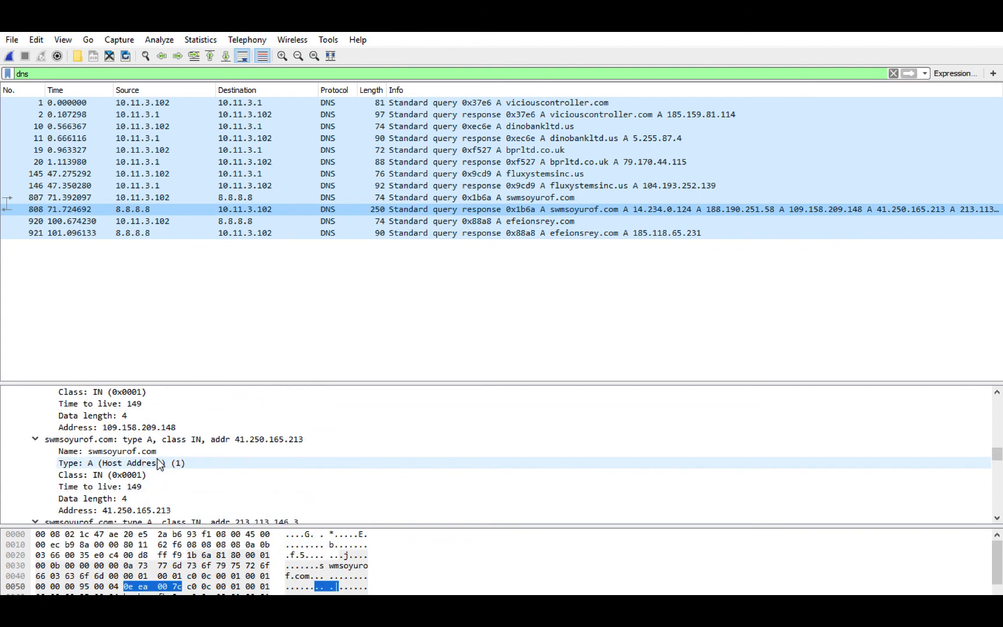
Replace the display filter with http and apply it
{"action": "left_click", "coordinate": [118, 74]}
{"action": "double_click", "coordinate": [119, 74]}
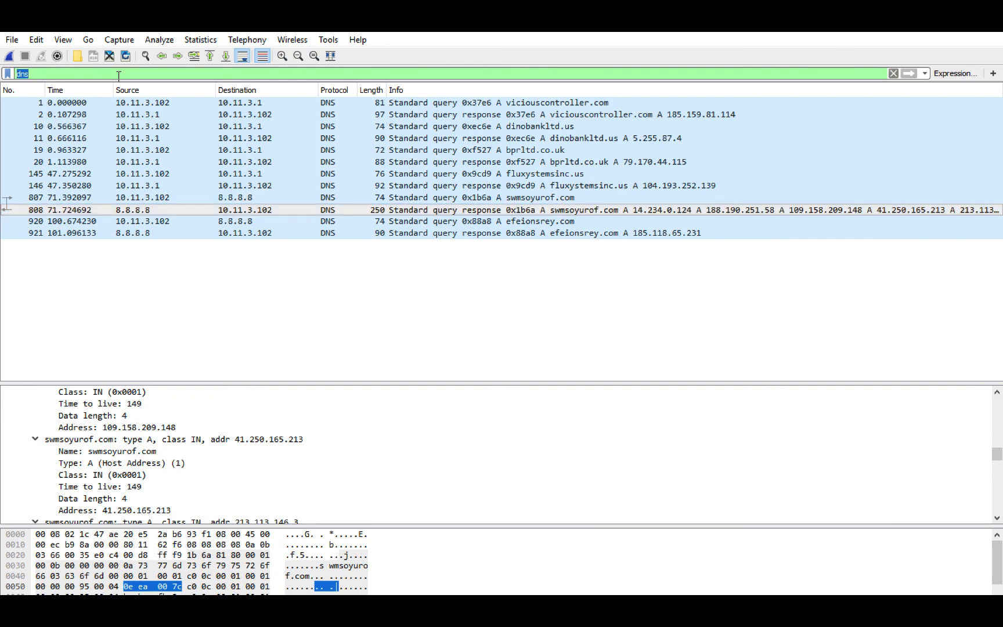
{"action": "type", "text": "http"}
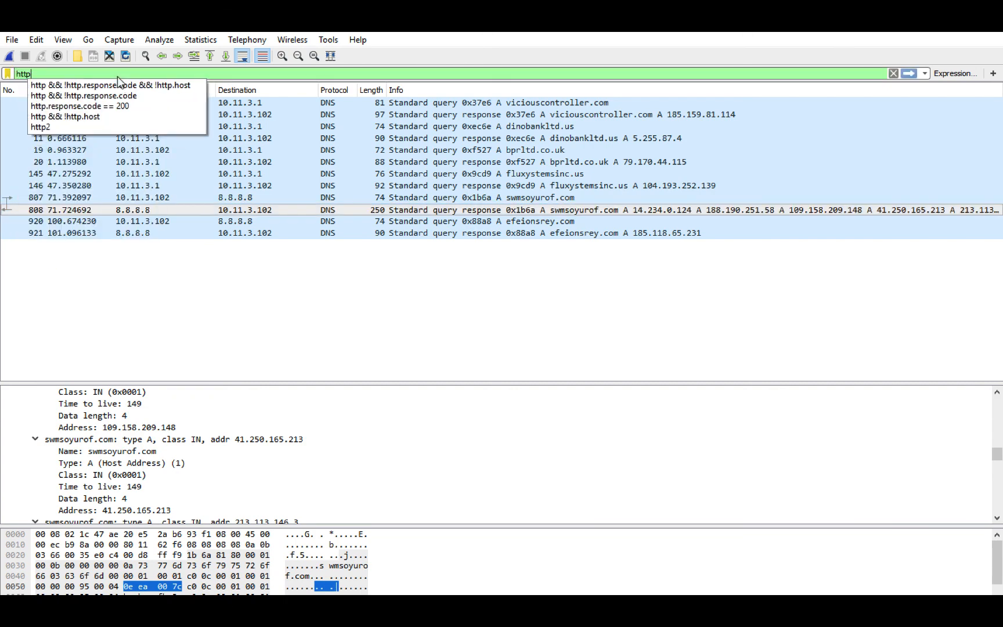
{"action": "key", "text": "Return"}
Find the POST request to 84.255.244.213 in packet 814 and follow its HTTP stream
{"action": "scroll", "coordinate": [401, 232], "scroll_direction": "down", "scroll_amount": 2}
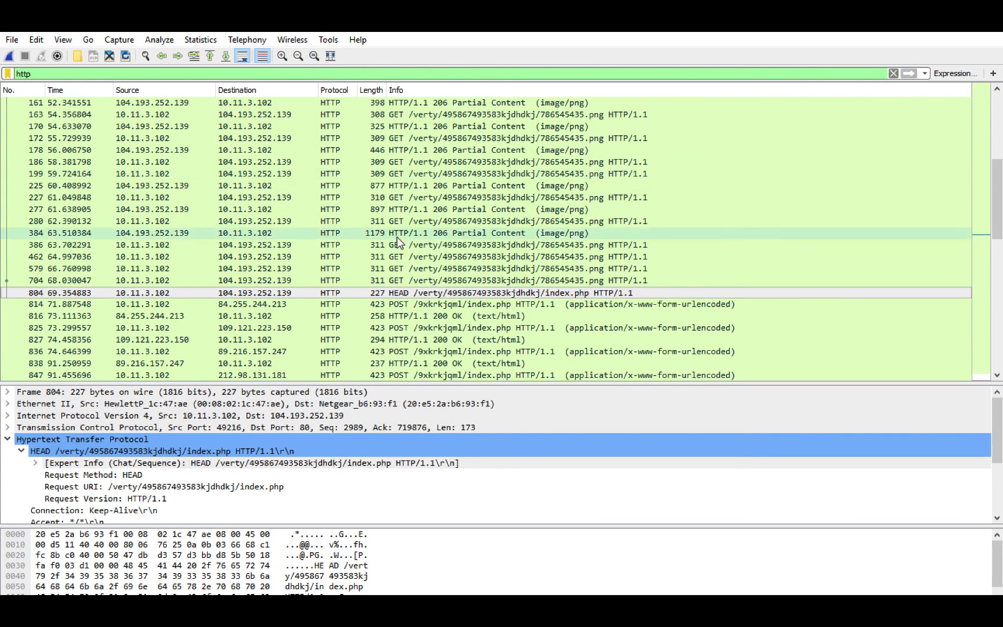
{"action": "left_click", "coordinate": [434, 246]}
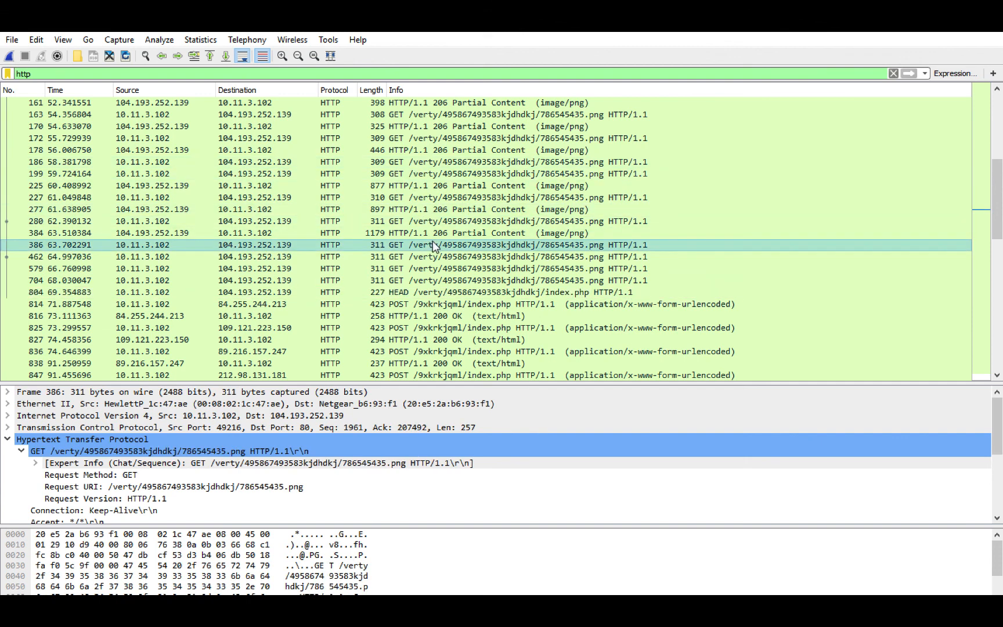
{"action": "scroll", "coordinate": [439, 293], "scroll_direction": "down", "scroll_amount": 1}
{"action": "left_click", "coordinate": [439, 270]}
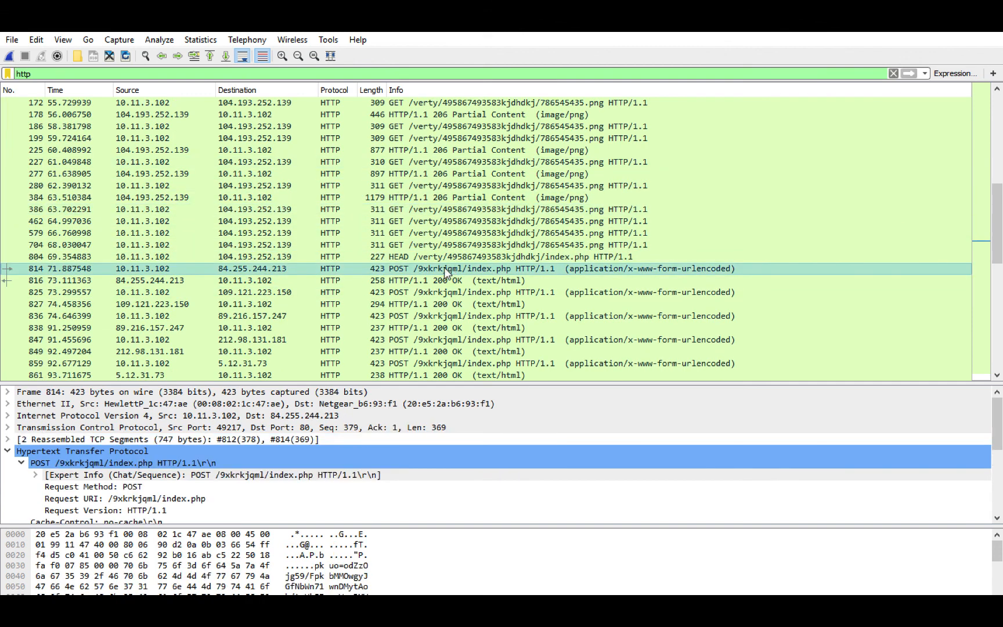
{"action": "right_click", "coordinate": [445, 271]}
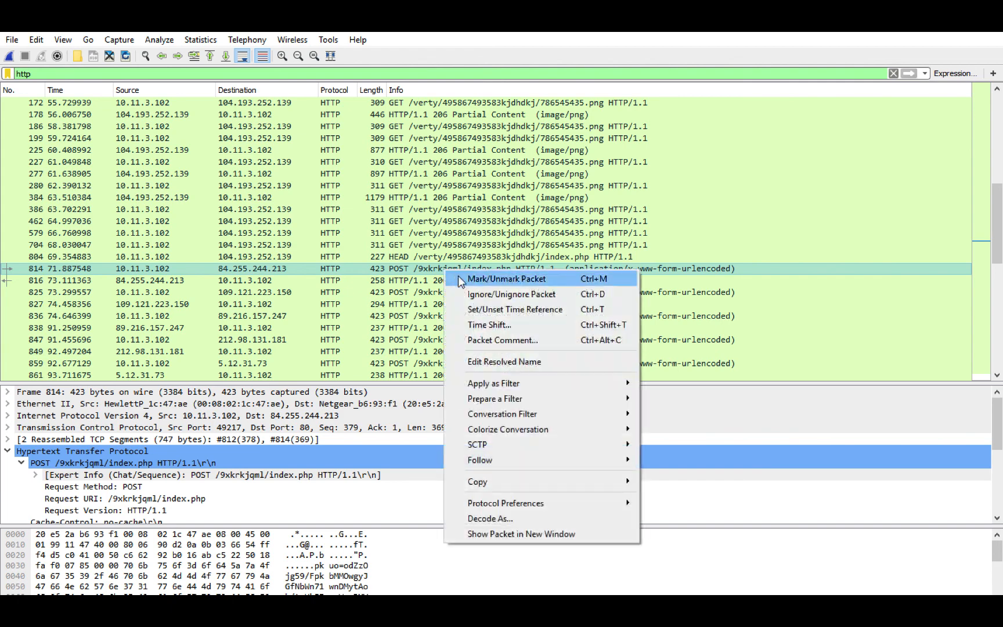
{"action": "mouse_move", "coordinate": [558, 465]}
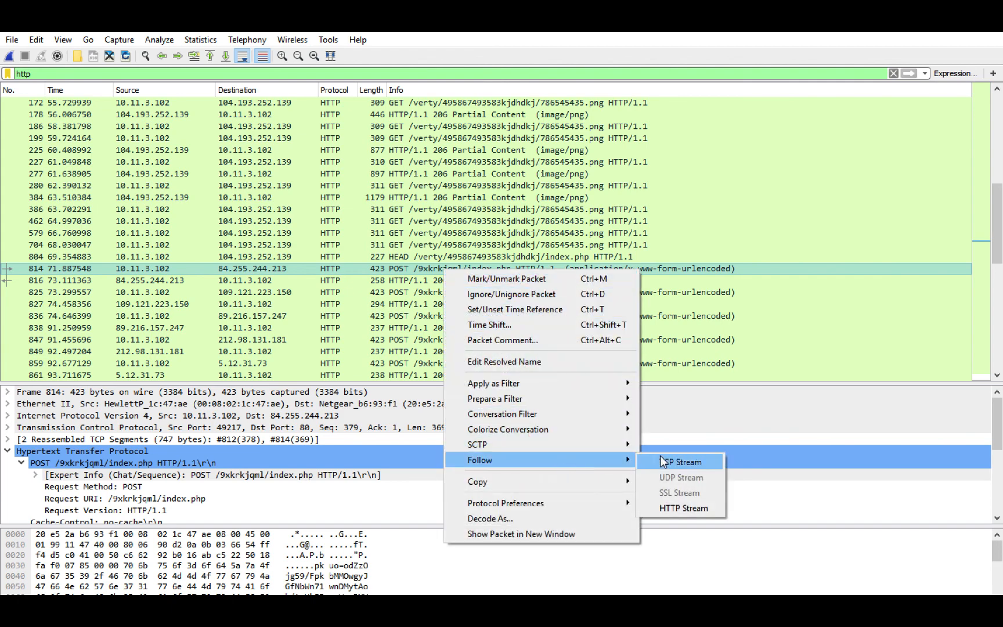
{"action": "left_click", "coordinate": [656, 510]}
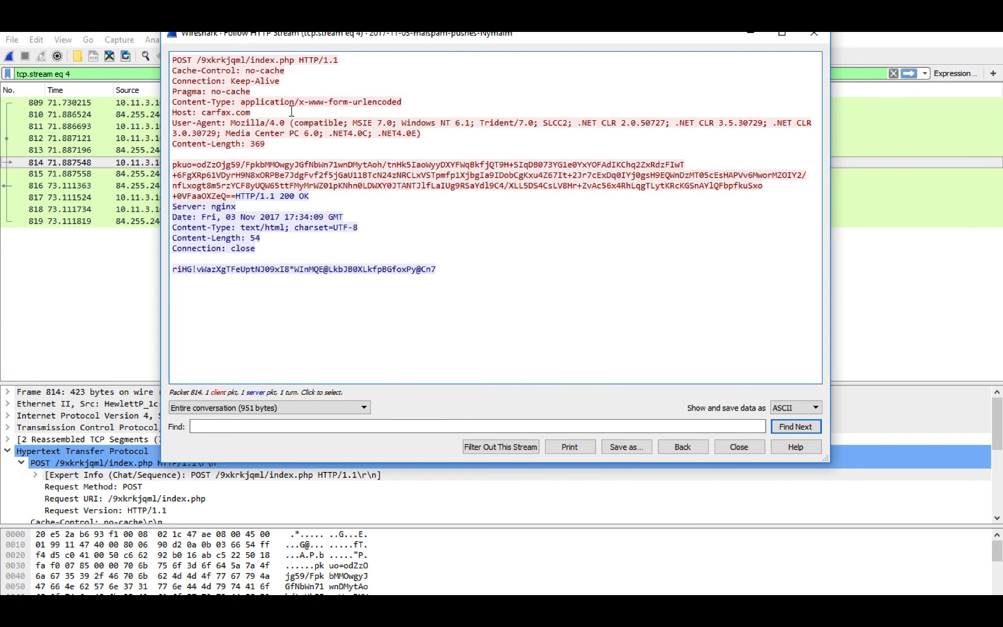
Inspect the Host header of the POST request in the stream and close the stream window
{"action": "mouse_move", "coordinate": [202, 112]}
{"action": "left_mouse_down"}
{"action": "mouse_move", "coordinate": [262, 112]}
{"action": "mouse_move", "coordinate": [204, 110]}
{"action": "left_mouse_up"}
{"action": "left_click", "coordinate": [204, 111]}
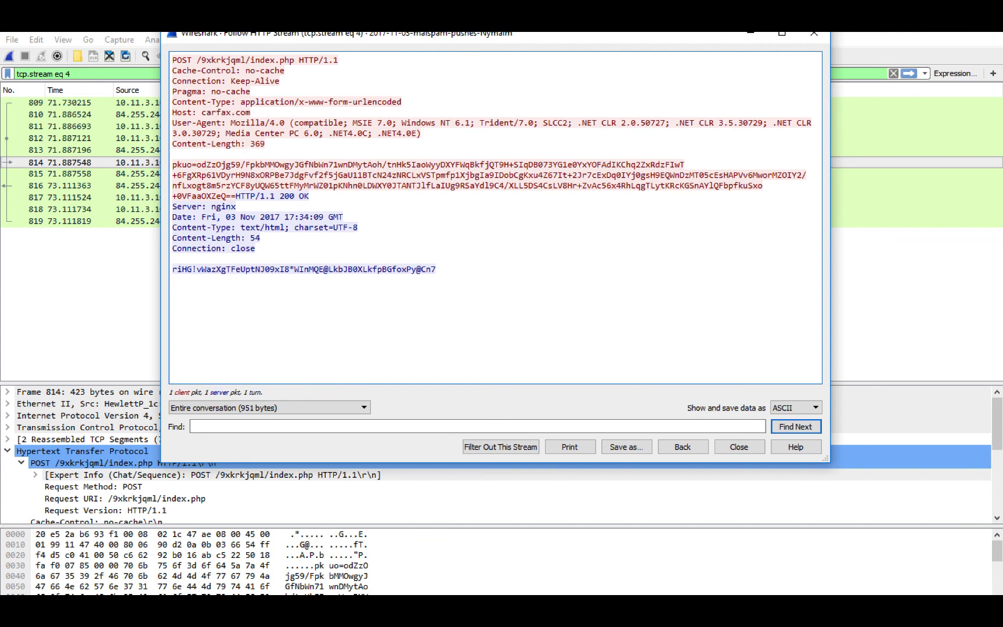
{"action": "left_click", "coordinate": [800, 33]}
Return to the dns display filter and look through packet 808's answer records, selecting the address 109.158.209.148
{"action": "left_click", "coordinate": [122, 71]}
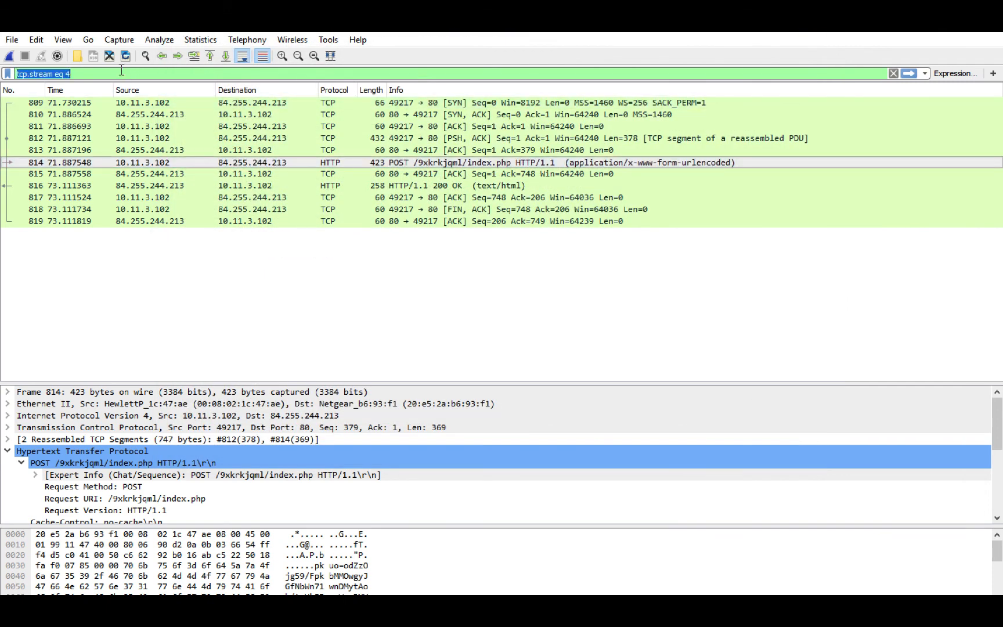
{"action": "type", "text": "dns"}
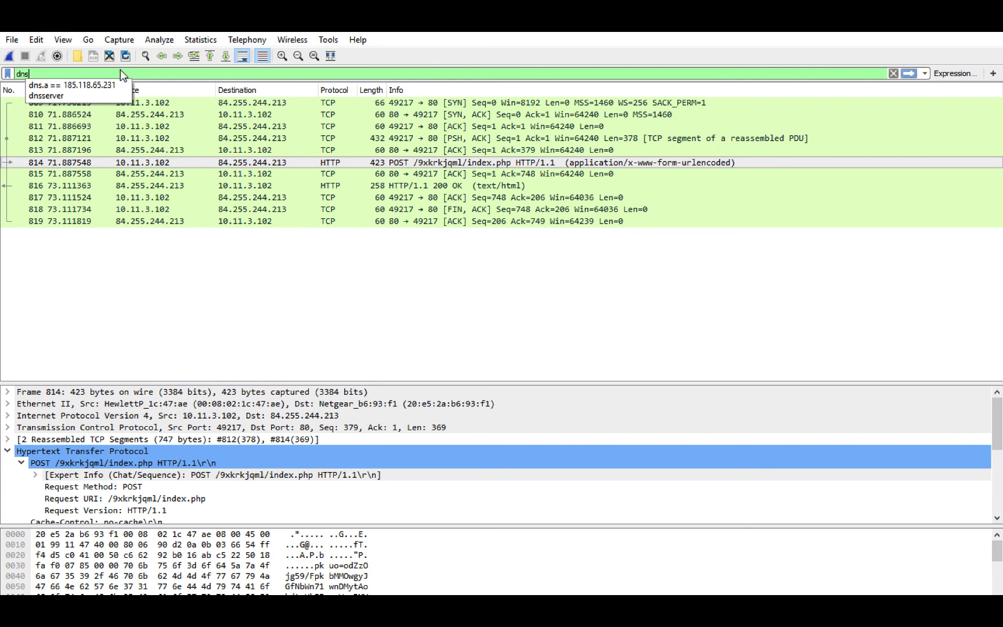
{"action": "key", "text": "Return"}
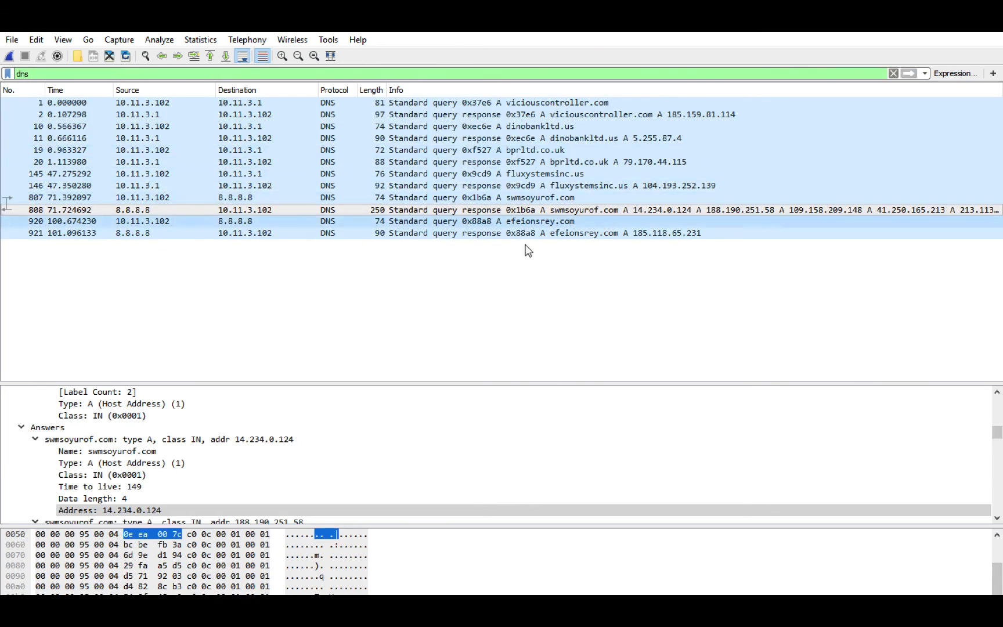
{"action": "scroll", "coordinate": [223, 465], "scroll_direction": "down", "scroll_amount": 5}
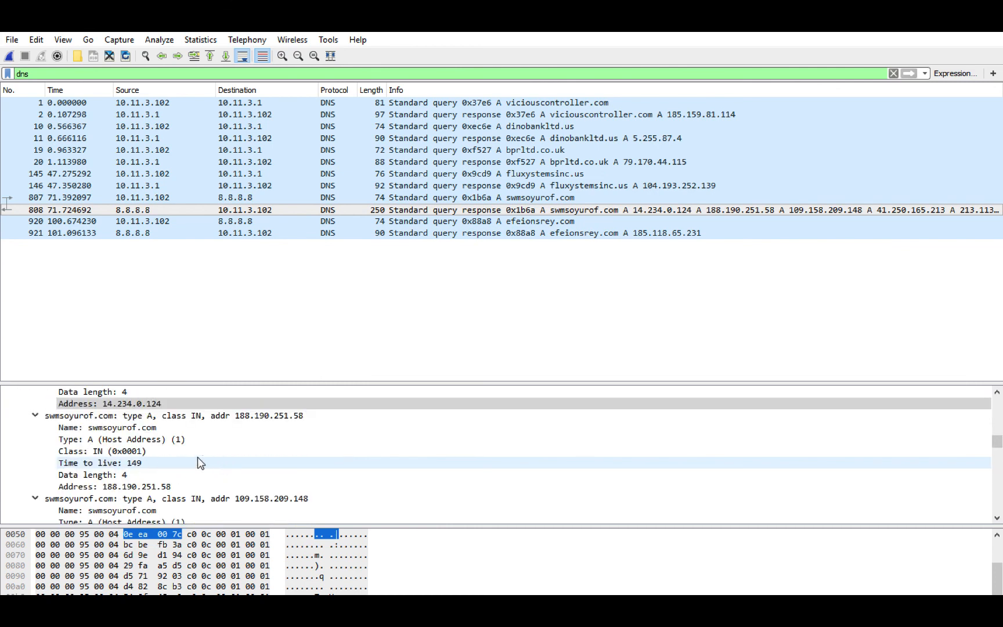
{"action": "scroll", "coordinate": [157, 479], "scroll_direction": "down", "scroll_amount": 2}
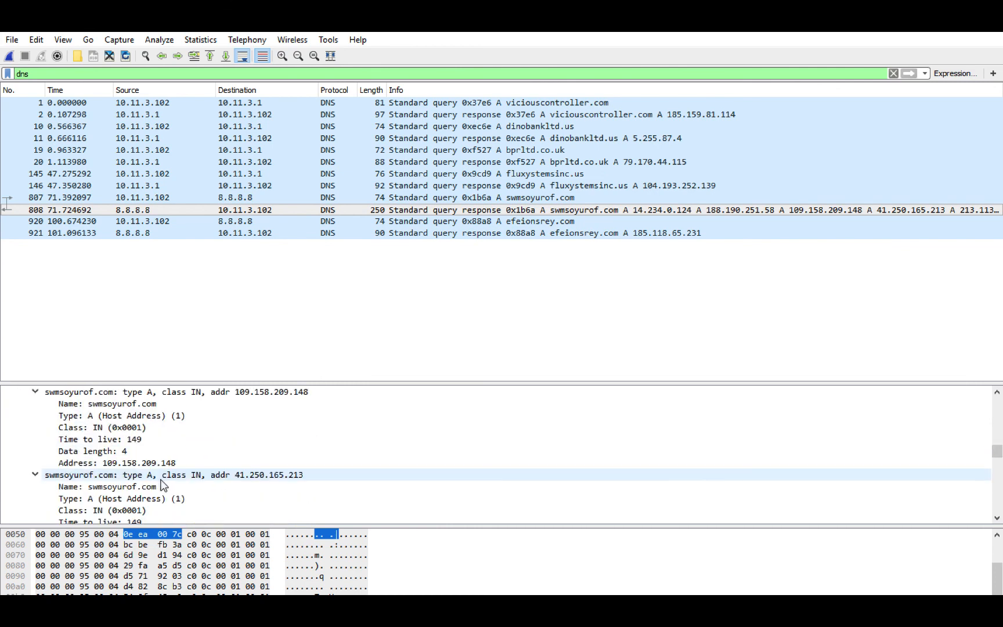
{"action": "left_click", "coordinate": [138, 427]}
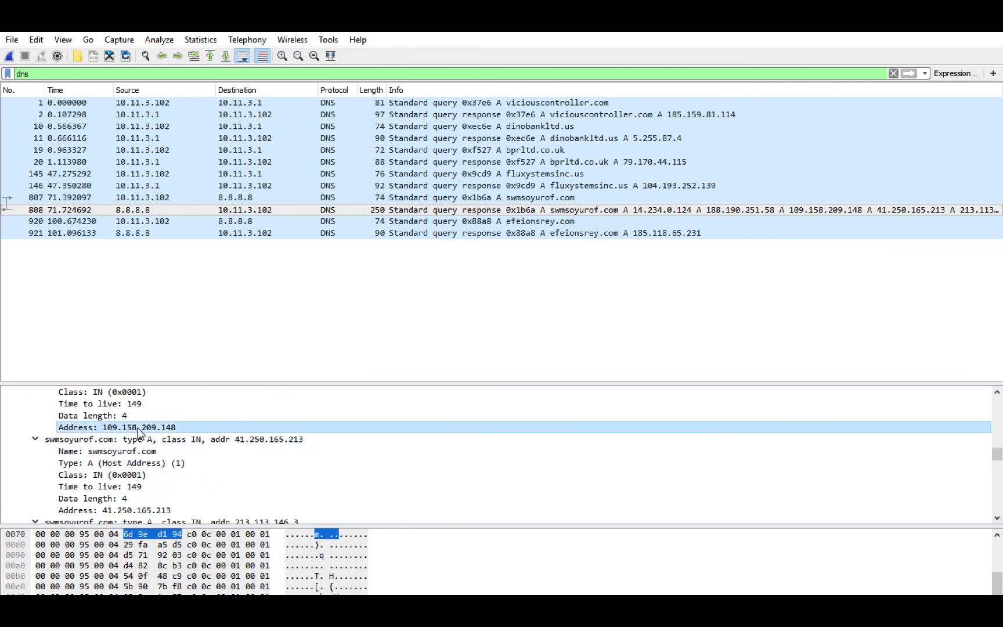
{"action": "scroll", "coordinate": [138, 428], "scroll_direction": "down", "scroll_amount": 9}
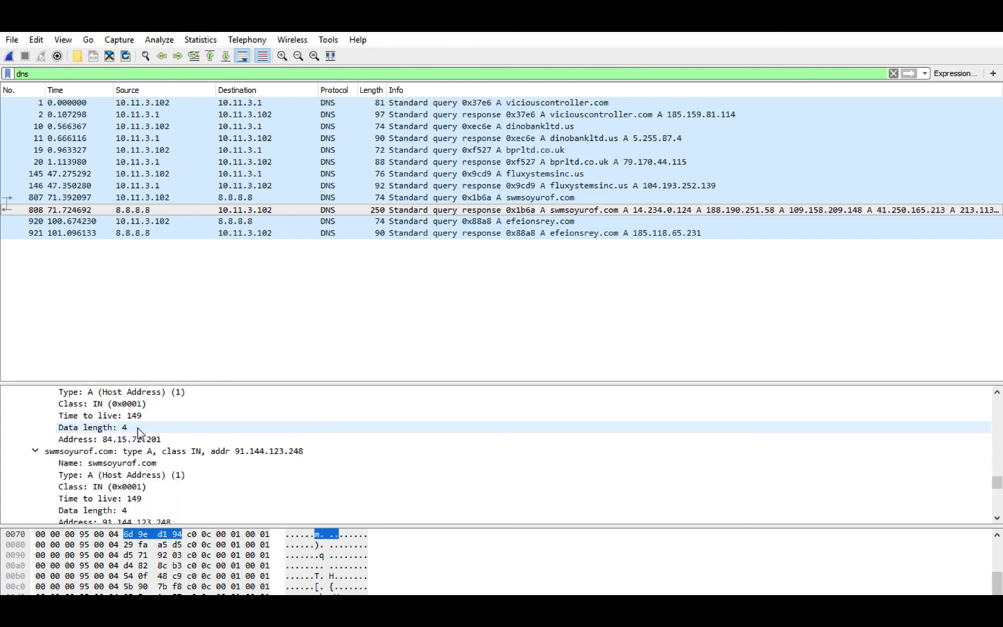
{"action": "scroll", "coordinate": [139, 427], "scroll_direction": "up", "scroll_amount": 8}
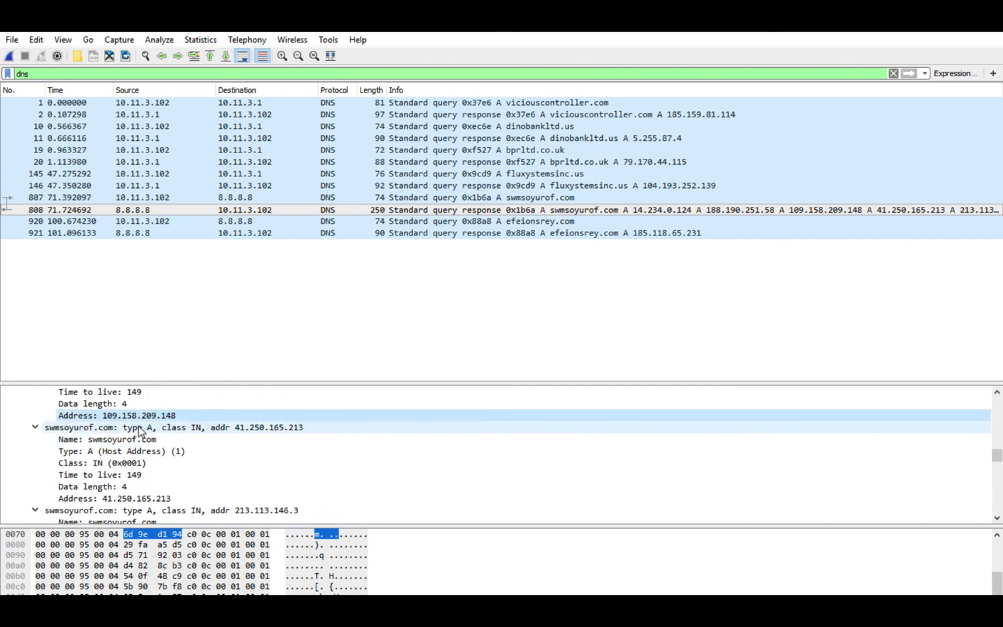
{"action": "scroll", "coordinate": [138, 428], "scroll_direction": "up", "scroll_amount": 13}
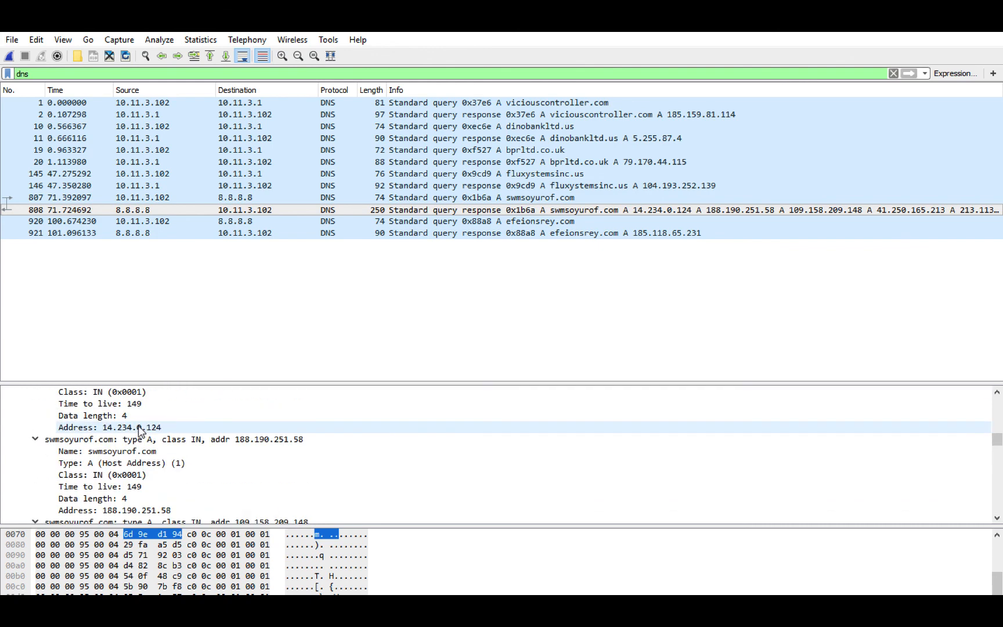
Review the DNS queries and responses for viciouscontroller.com, dinobankltd.us, bprltd.co.uk and fluxystemsinc.us packet by packet
{"action": "left_click", "coordinate": [379, 312]}
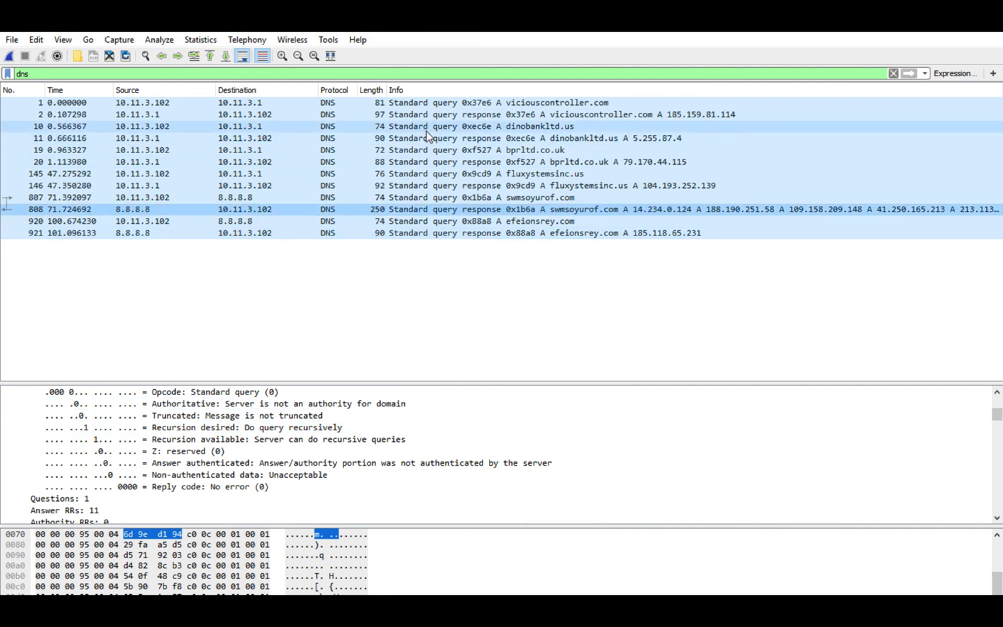
{"action": "left_click", "coordinate": [424, 115]}
{"action": "key", "text": "Up"}
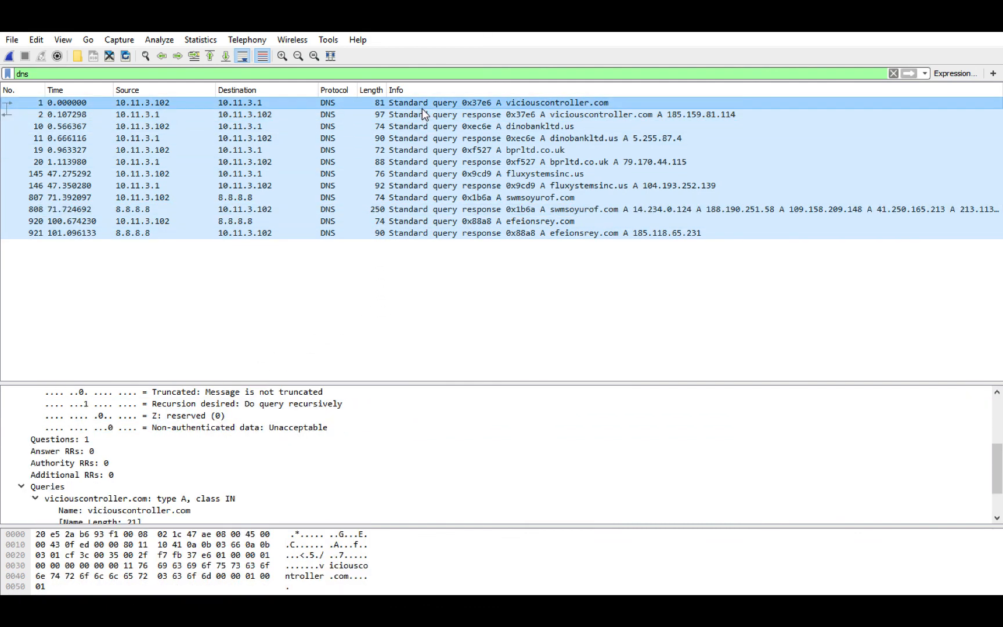
{"action": "left_click", "coordinate": [434, 117]}
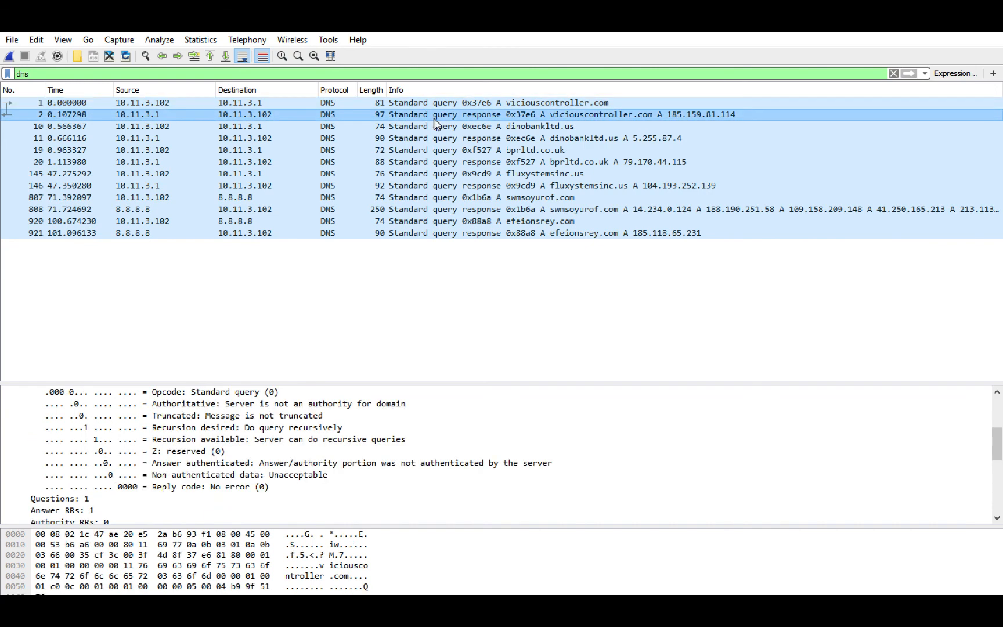
{"action": "left_click", "coordinate": [436, 125]}
{"action": "left_click", "coordinate": [435, 138]}
{"action": "left_click", "coordinate": [437, 150]}
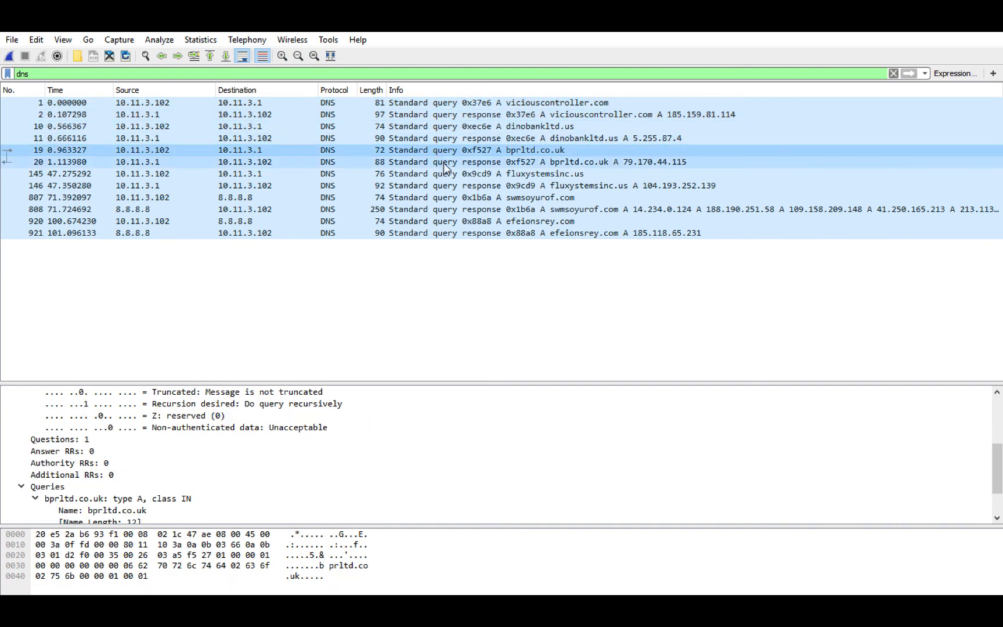
{"action": "left_click", "coordinate": [444, 162]}
{"action": "left_click", "coordinate": [448, 173]}
{"action": "left_click", "coordinate": [454, 166]}
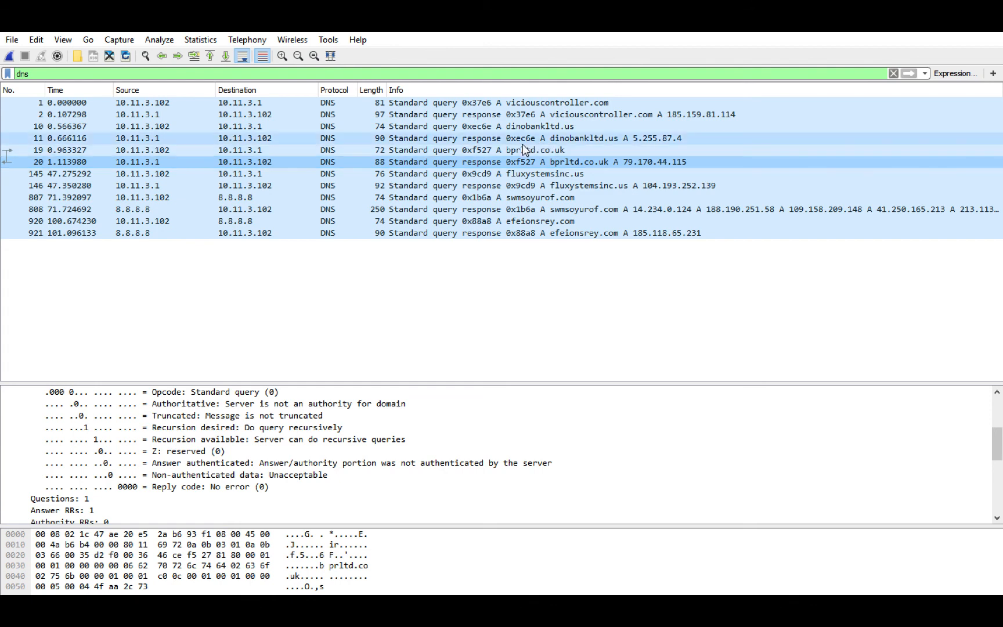
{"action": "left_click", "coordinate": [500, 173]}
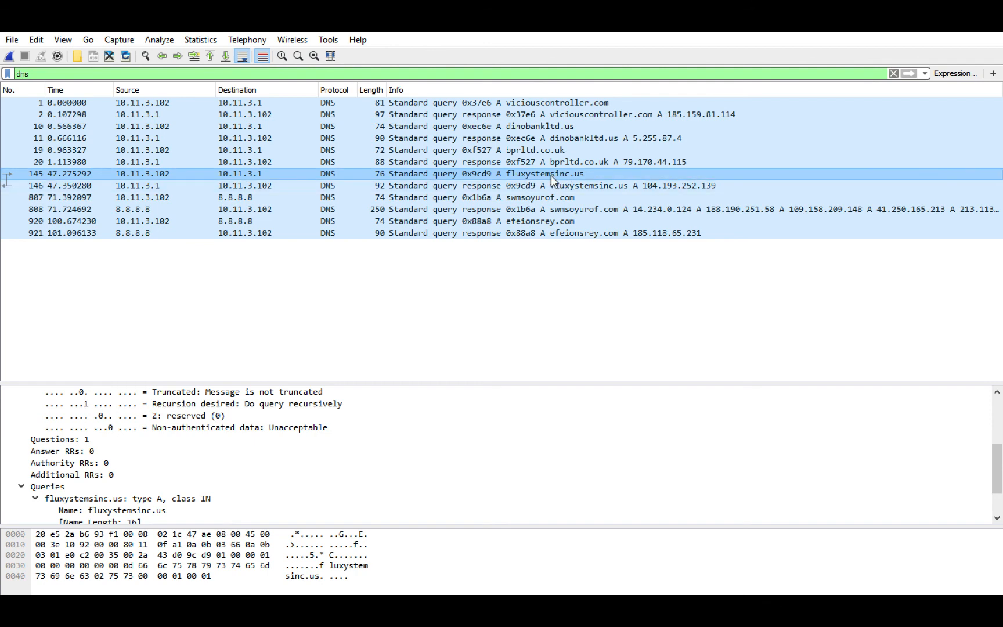
{"action": "left_click", "coordinate": [524, 185]}
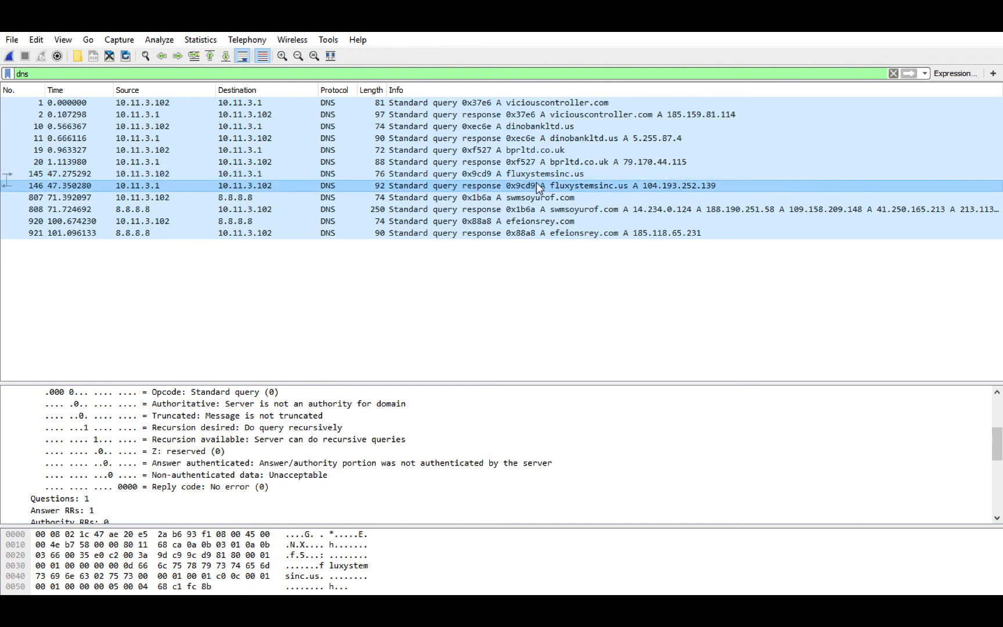
Examine the DNS queries and responses for swmsoyurof.com and efeionsrey.com in packets 807 to 921
{"action": "left_click", "coordinate": [501, 199]}
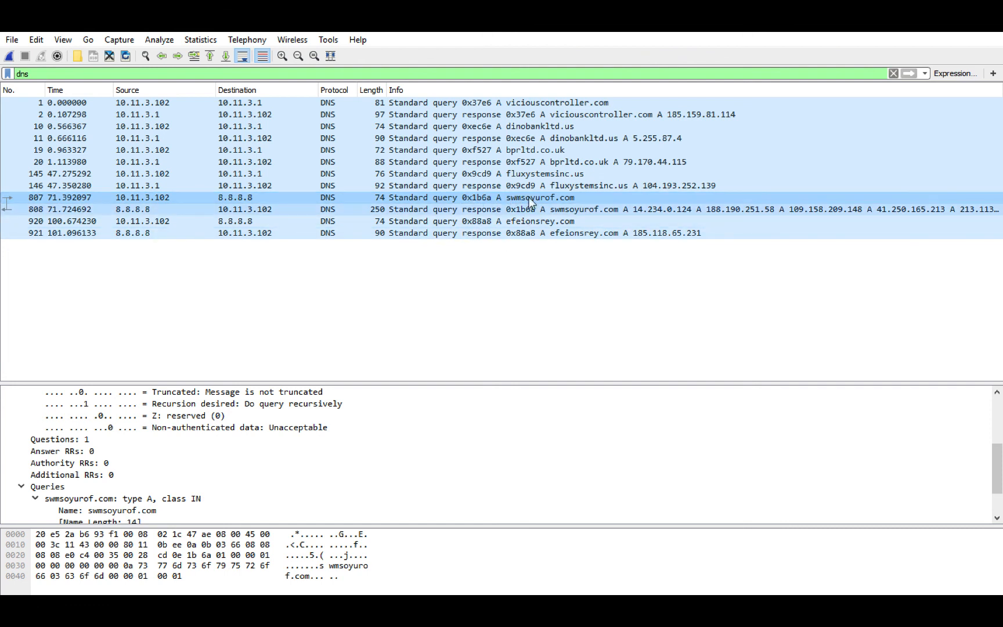
{"action": "left_click", "coordinate": [523, 231]}
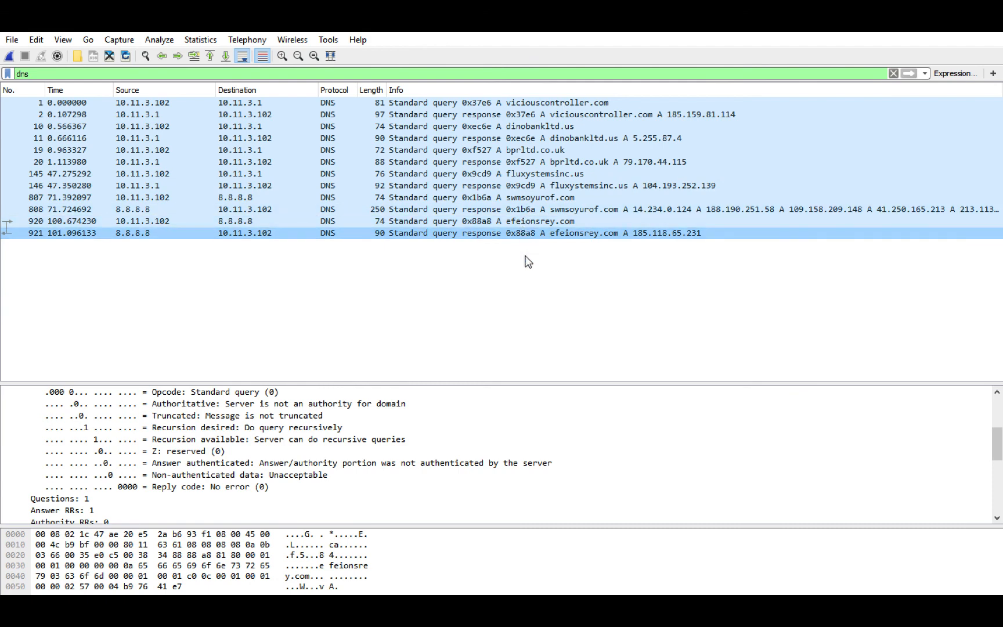
{"action": "left_click", "coordinate": [533, 219]}
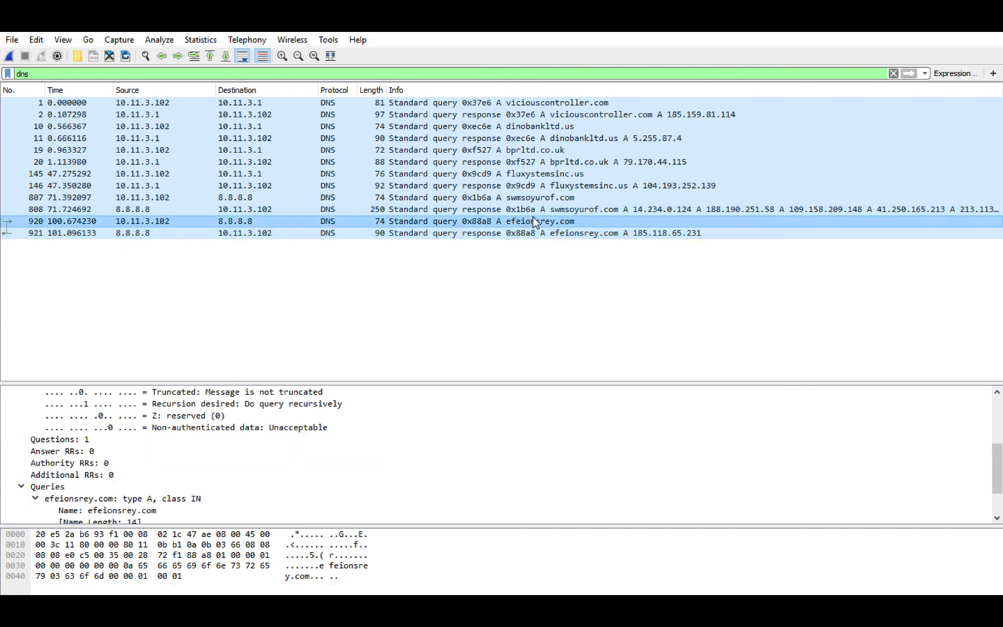
{"action": "left_click", "coordinate": [533, 212]}
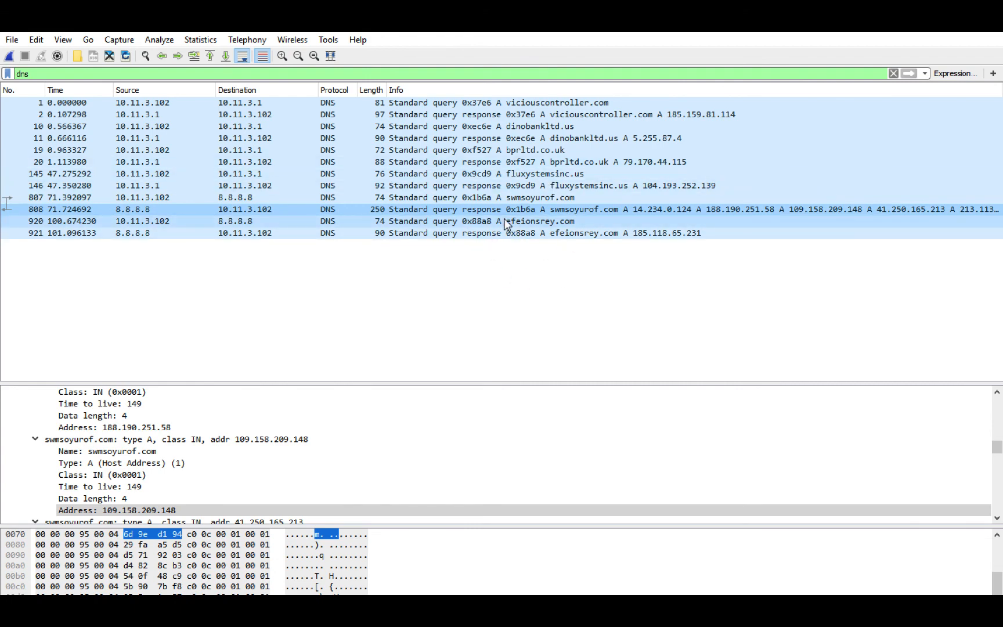
{"action": "left_click", "coordinate": [508, 198]}
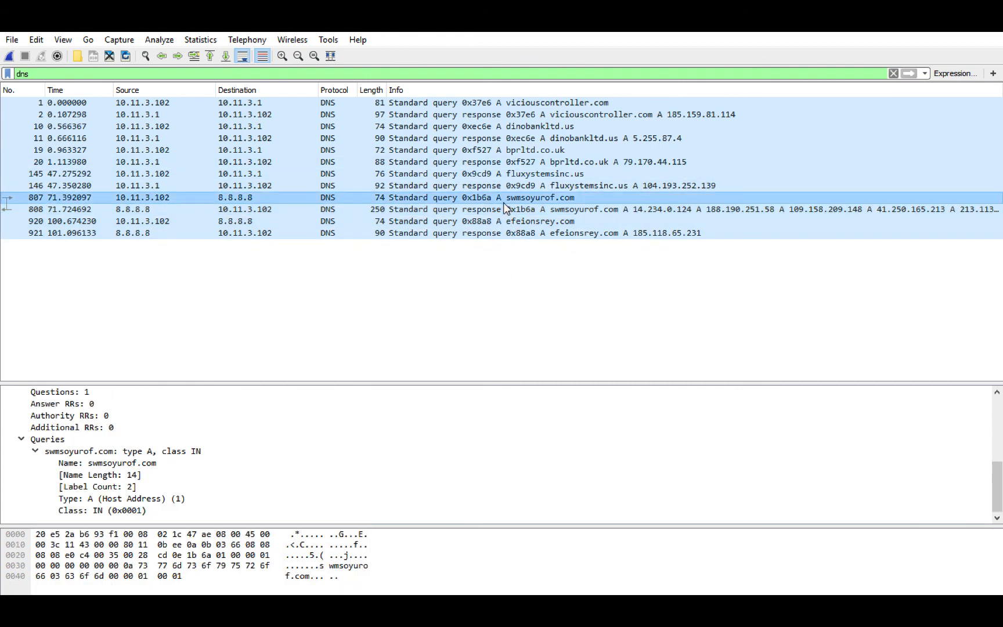
{"action": "left_click", "coordinate": [499, 221]}
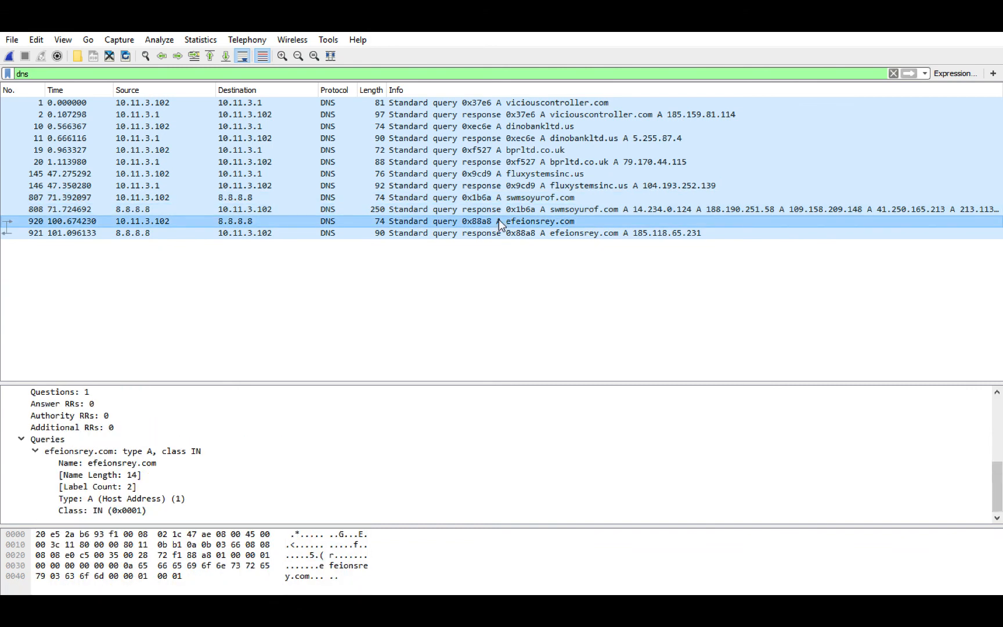
{"action": "left_click", "coordinate": [496, 230]}
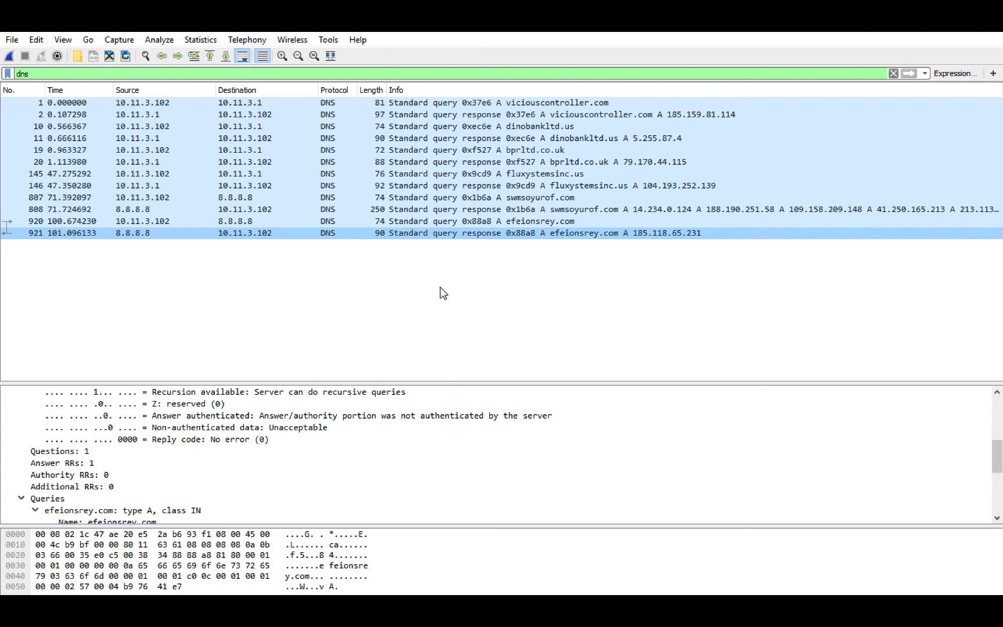
Show only DNS queries by applying the response flag from packet 1 as the display filter dns.flags.response == 0
{"action": "left_click", "coordinate": [156, 74]}
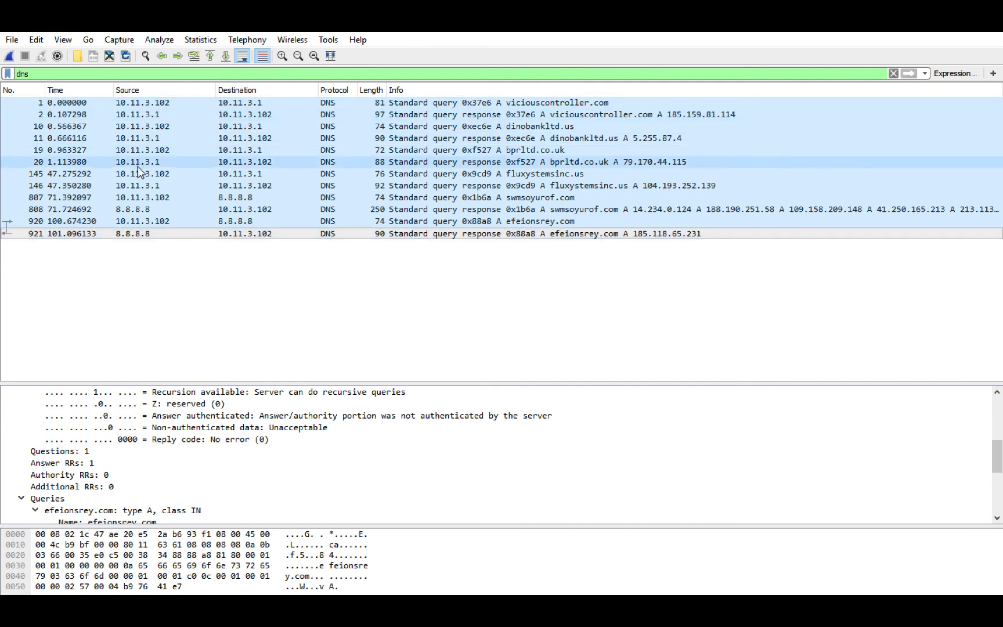
{"action": "left_click", "coordinate": [417, 104]}
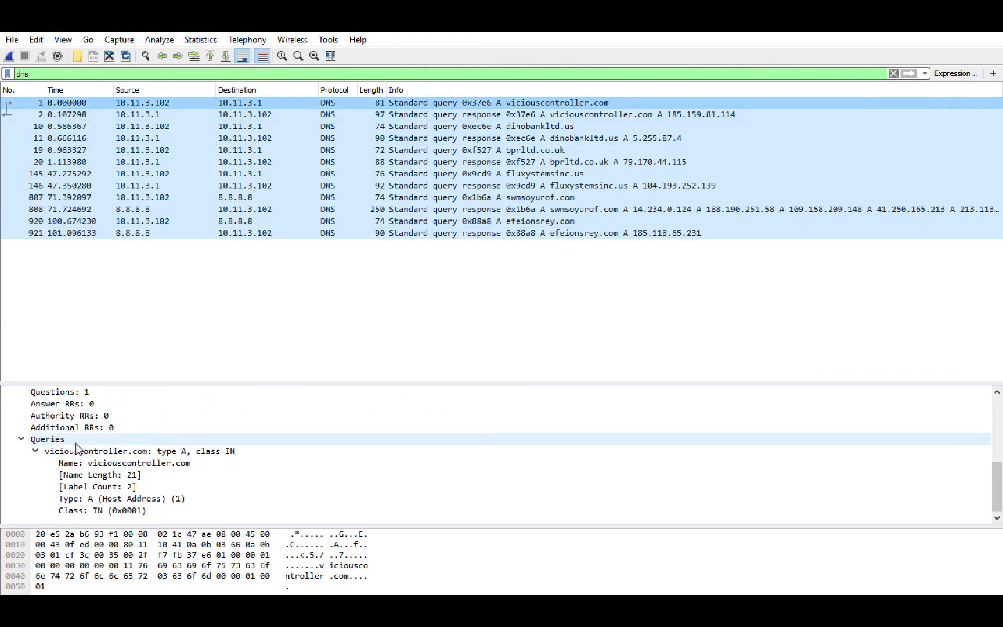
{"action": "scroll", "coordinate": [58, 434], "scroll_direction": "up", "scroll_amount": 4}
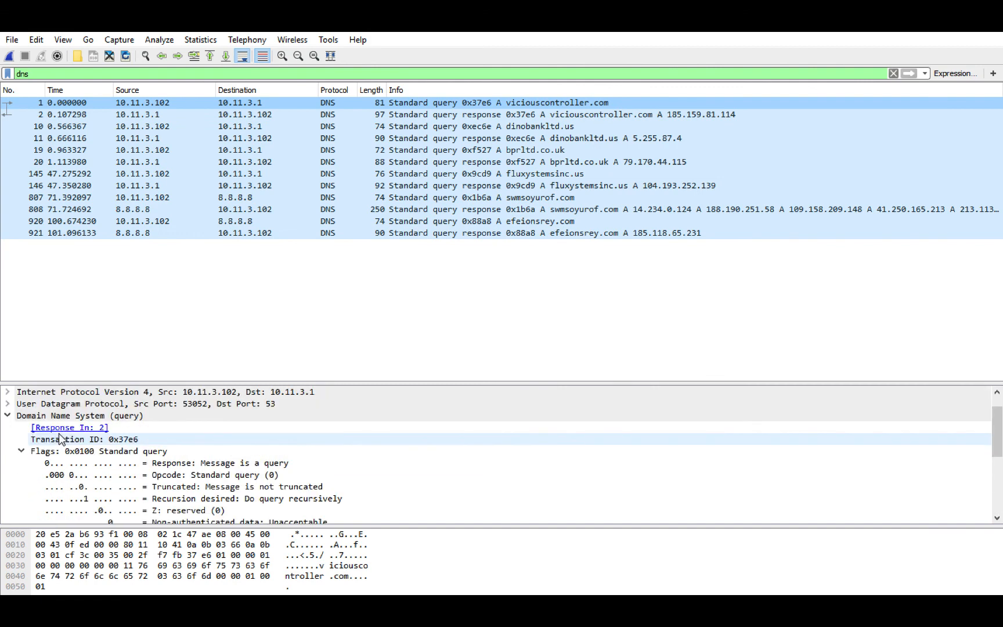
{"action": "left_click", "coordinate": [57, 463]}
{"action": "right_click", "coordinate": [57, 464]}
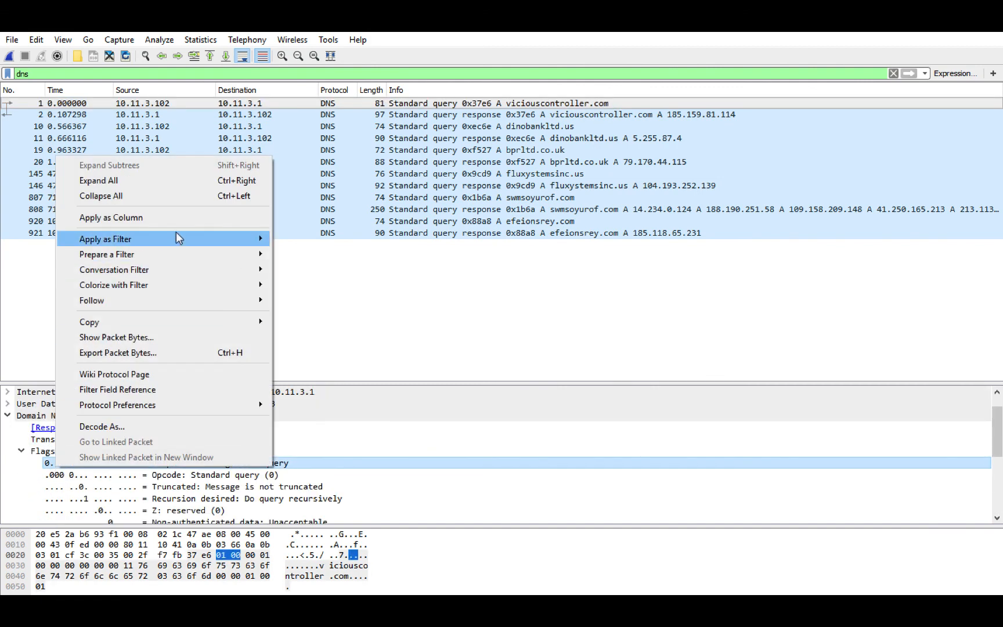
{"action": "left_click", "coordinate": [280, 239]}
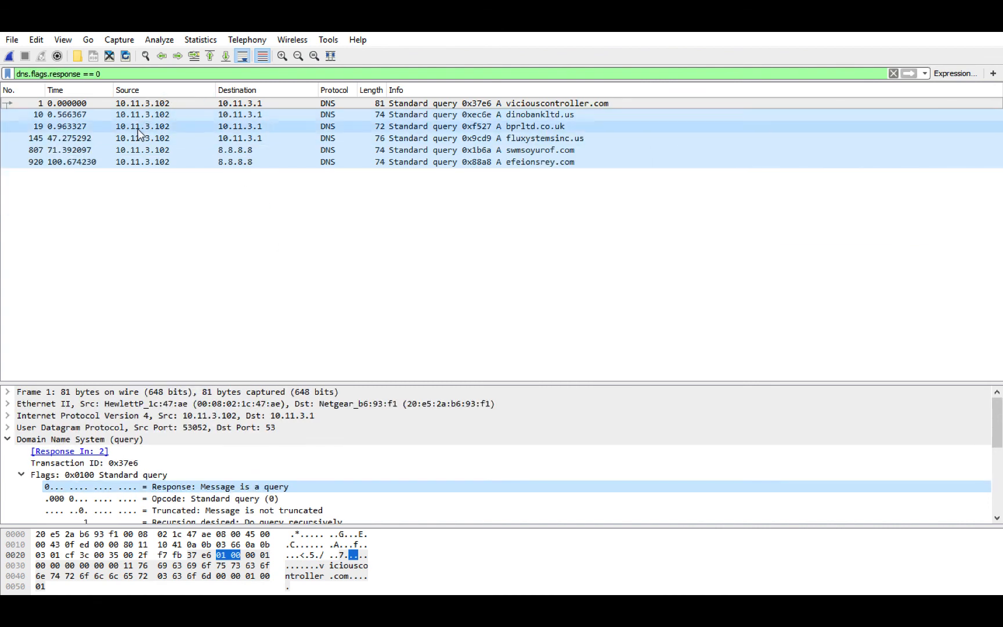
{"action": "left_click", "coordinate": [130, 175]}
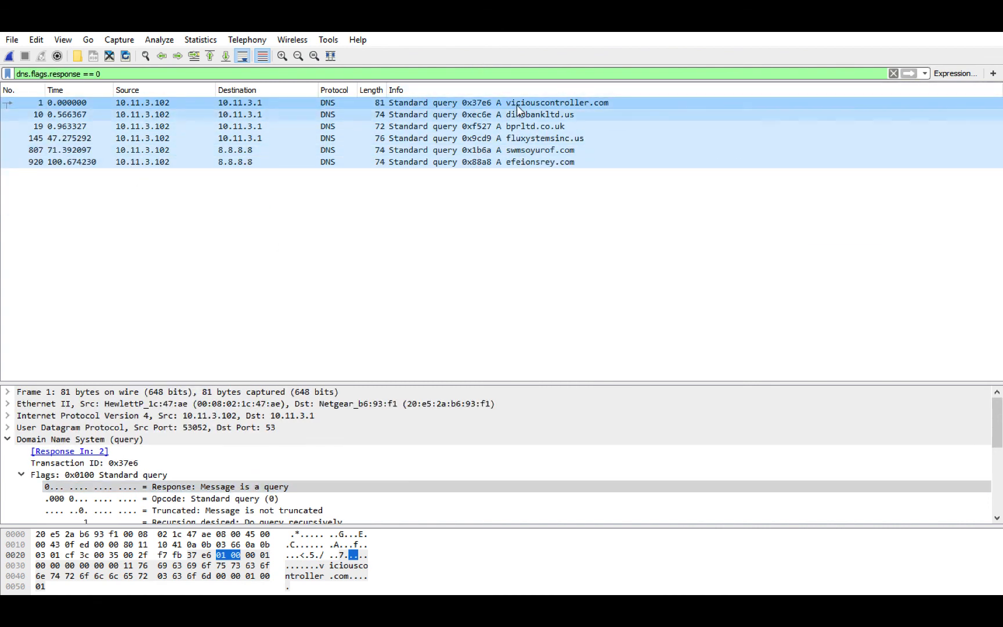